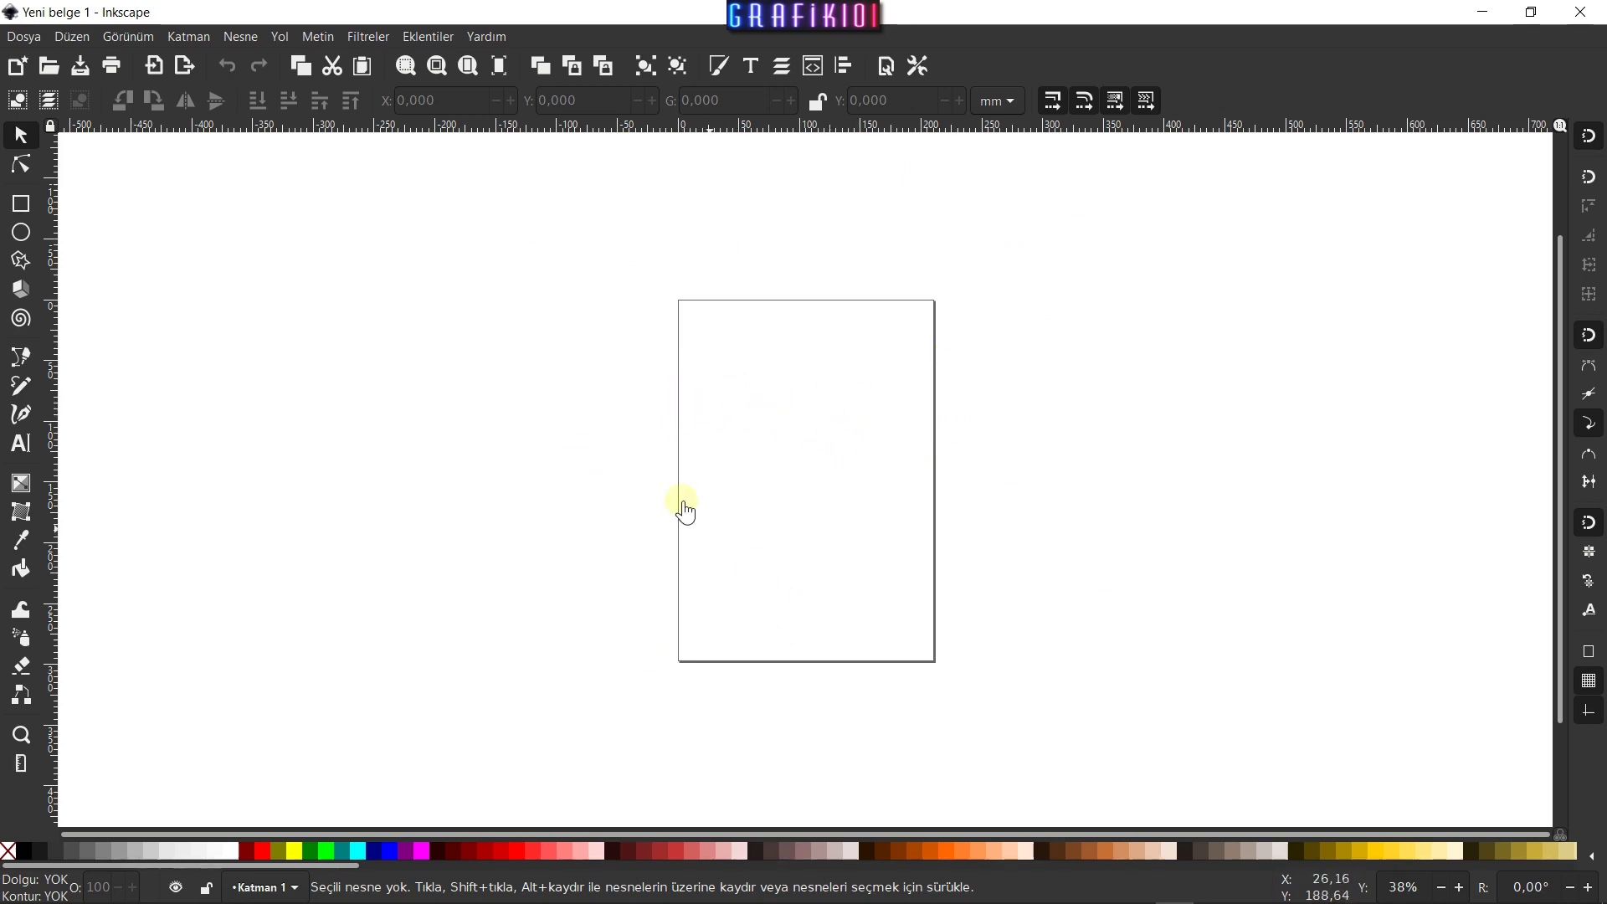
Import the black love-birds-and-hearts PNG as an embedded image and move it onto the page
click(25, 40)
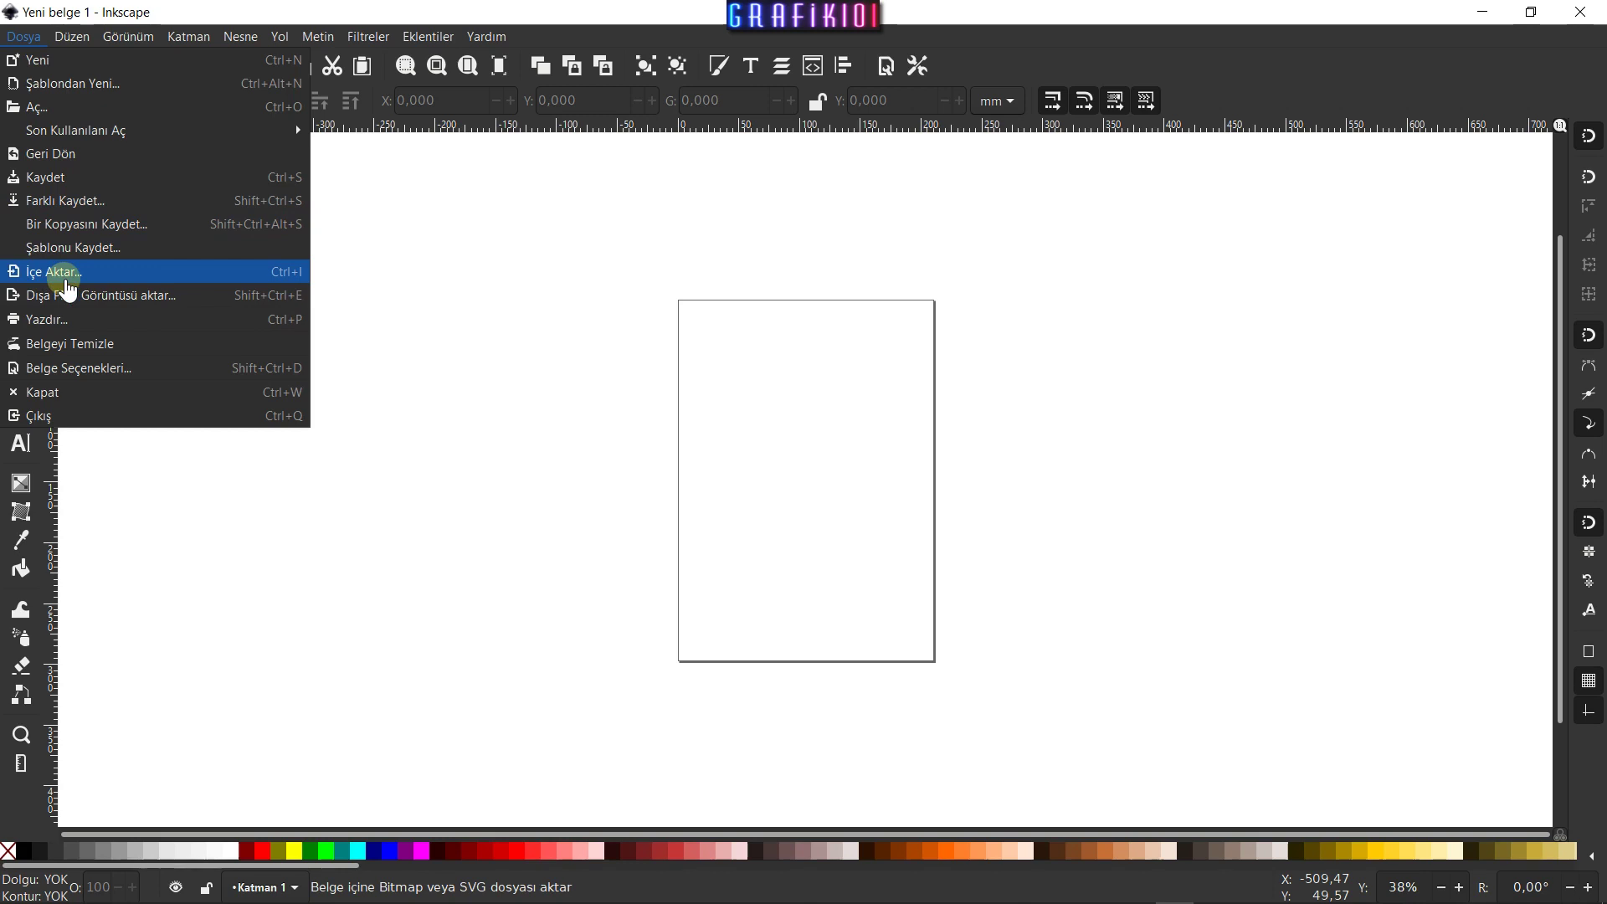
click(68, 288)
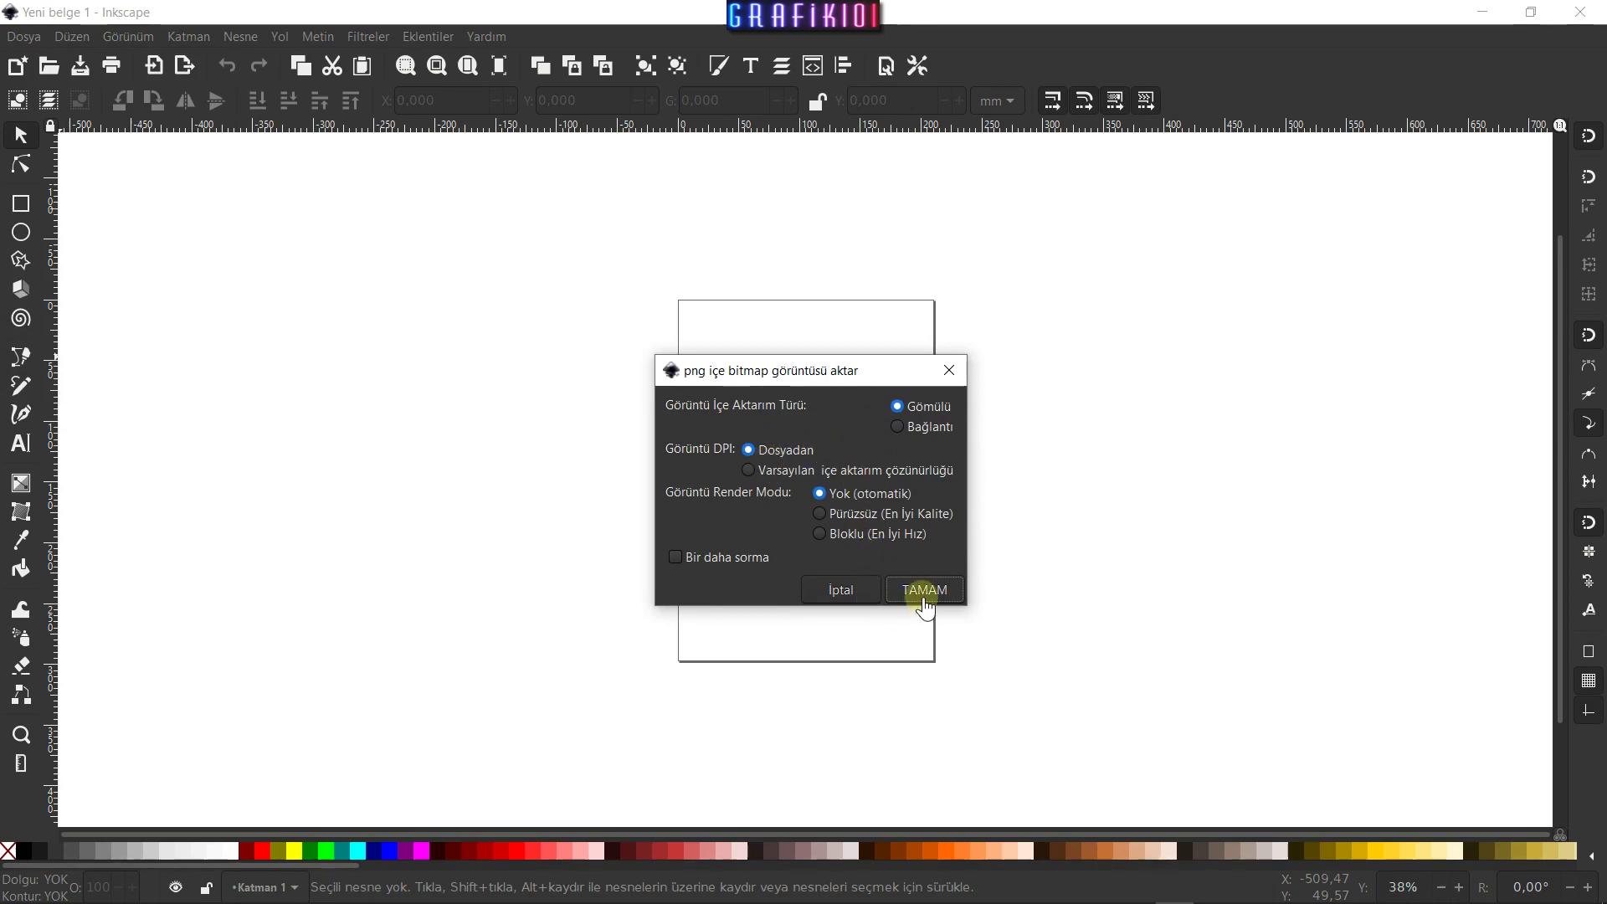
click(931, 591)
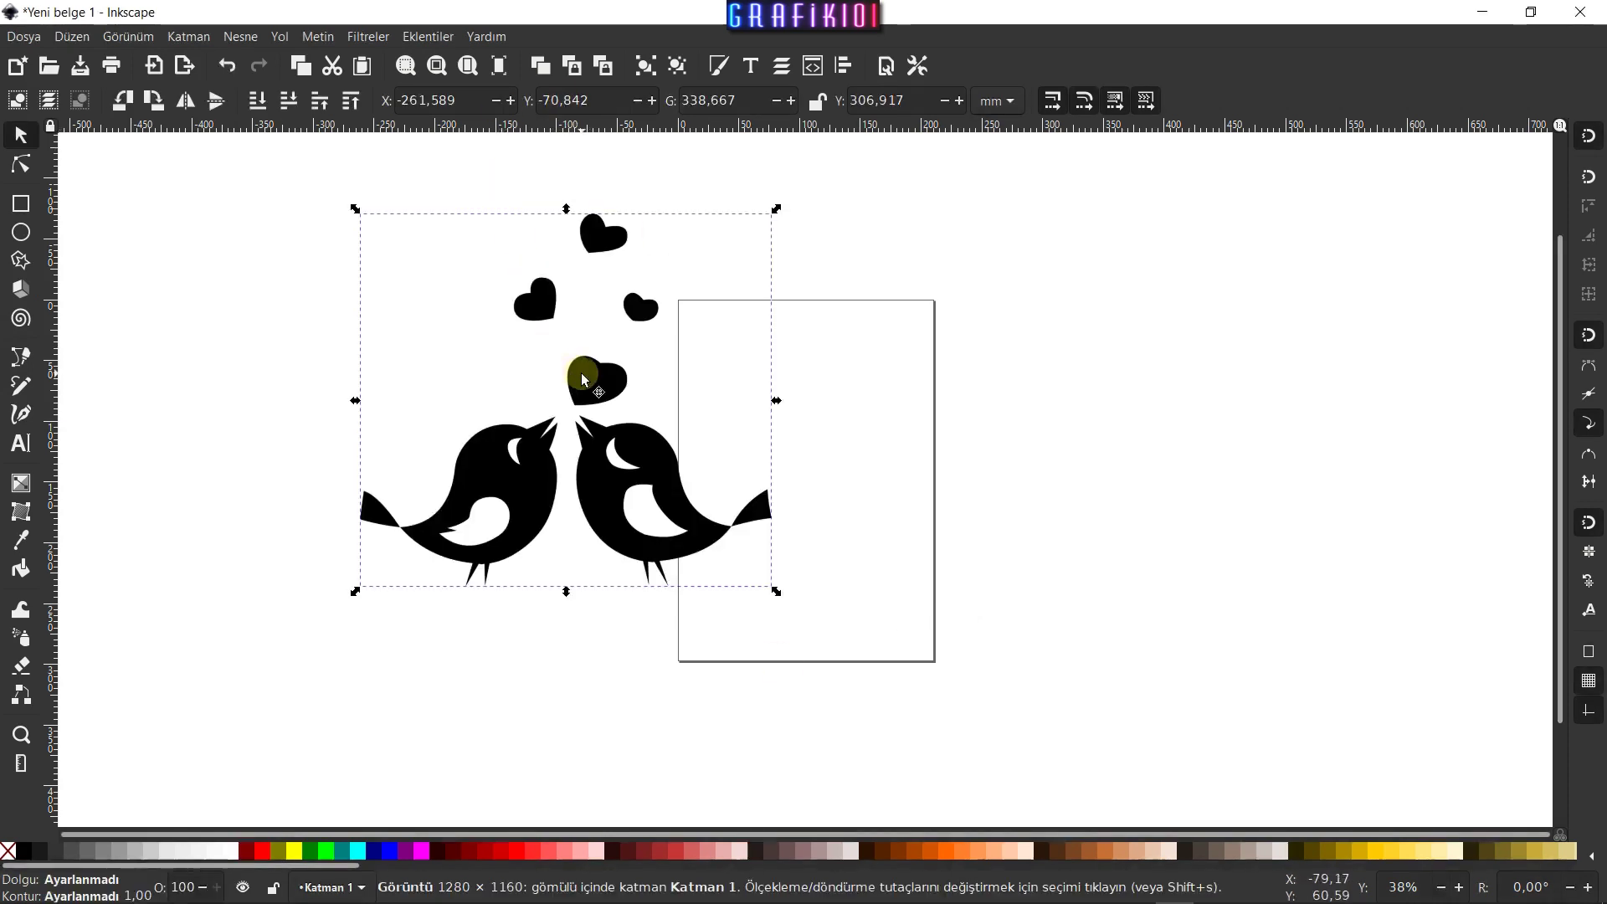
drag(585, 379, 834, 468)
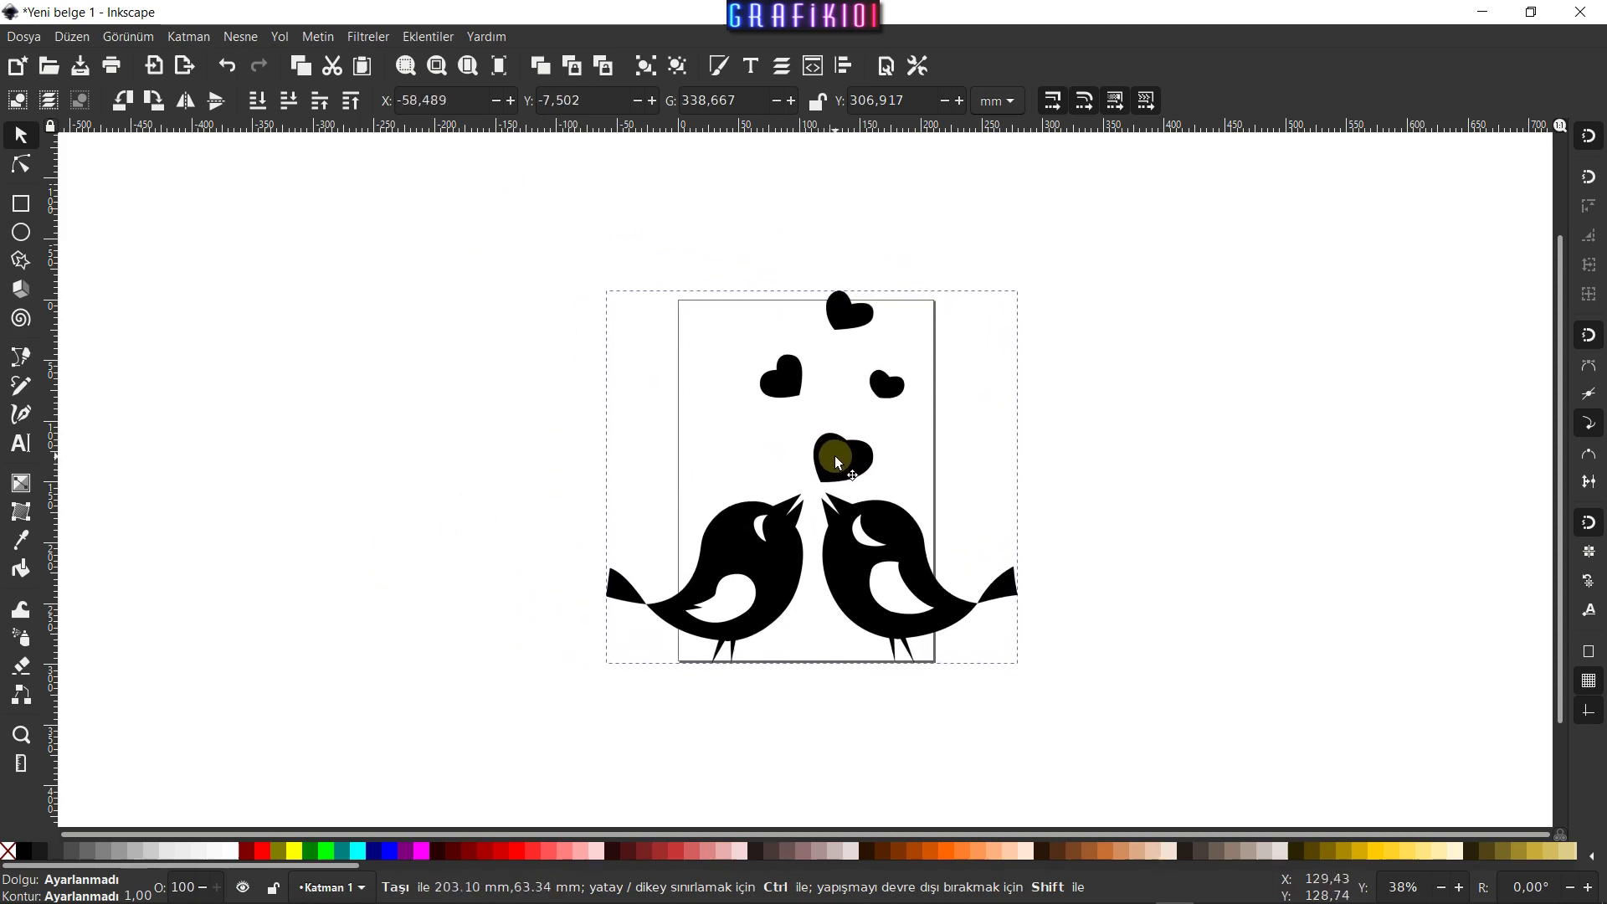
drag(834, 469, 834, 457)
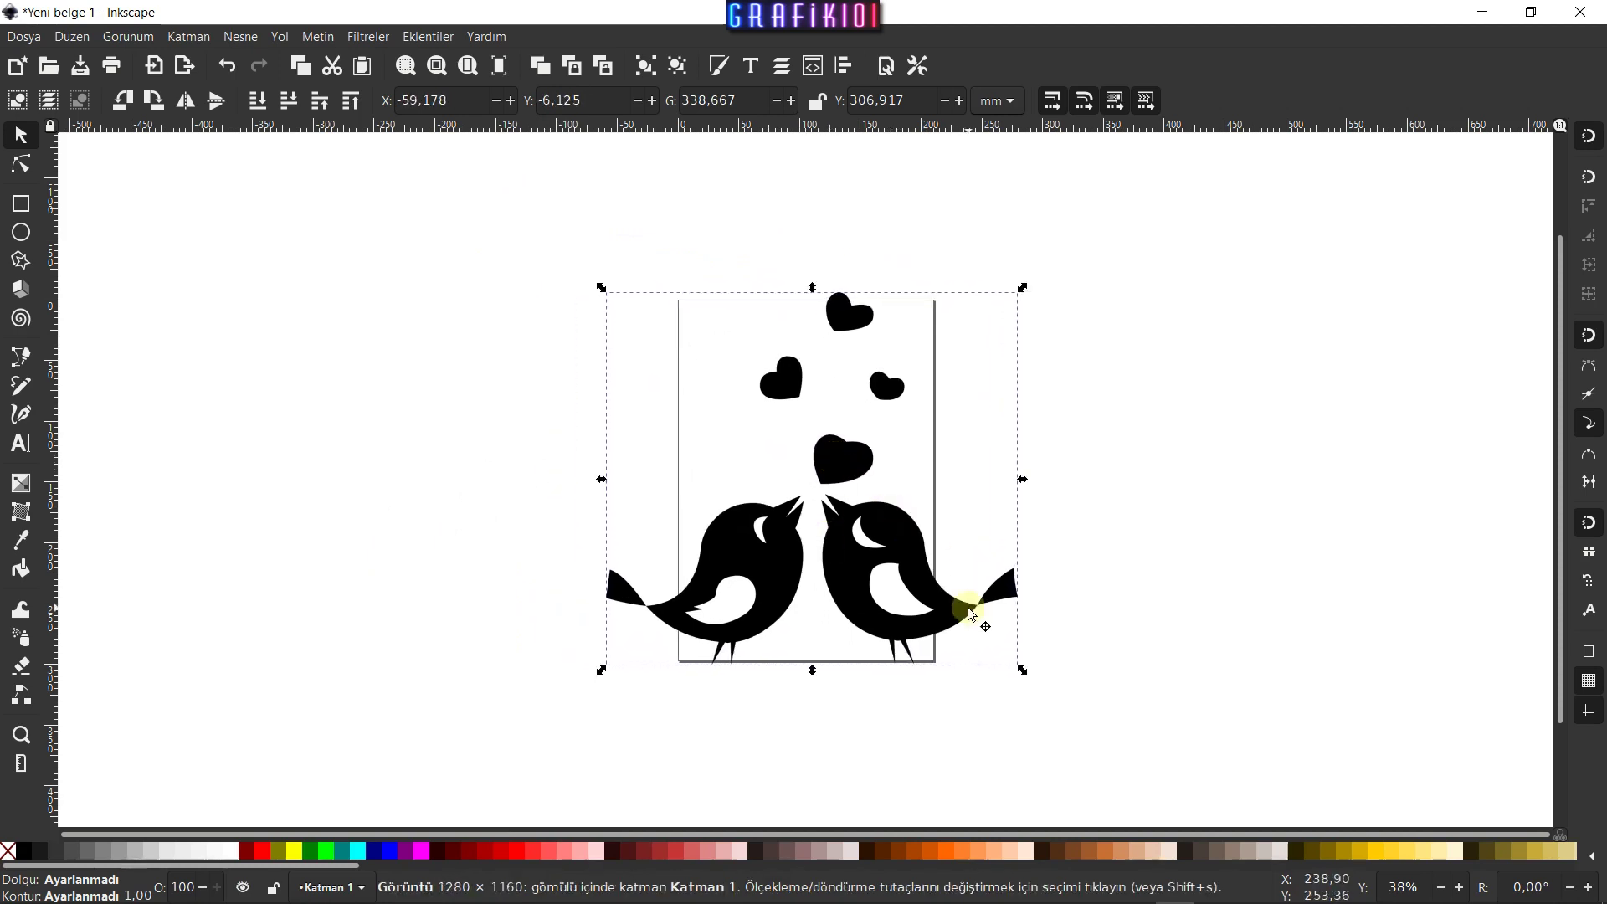
right_click(842, 460)
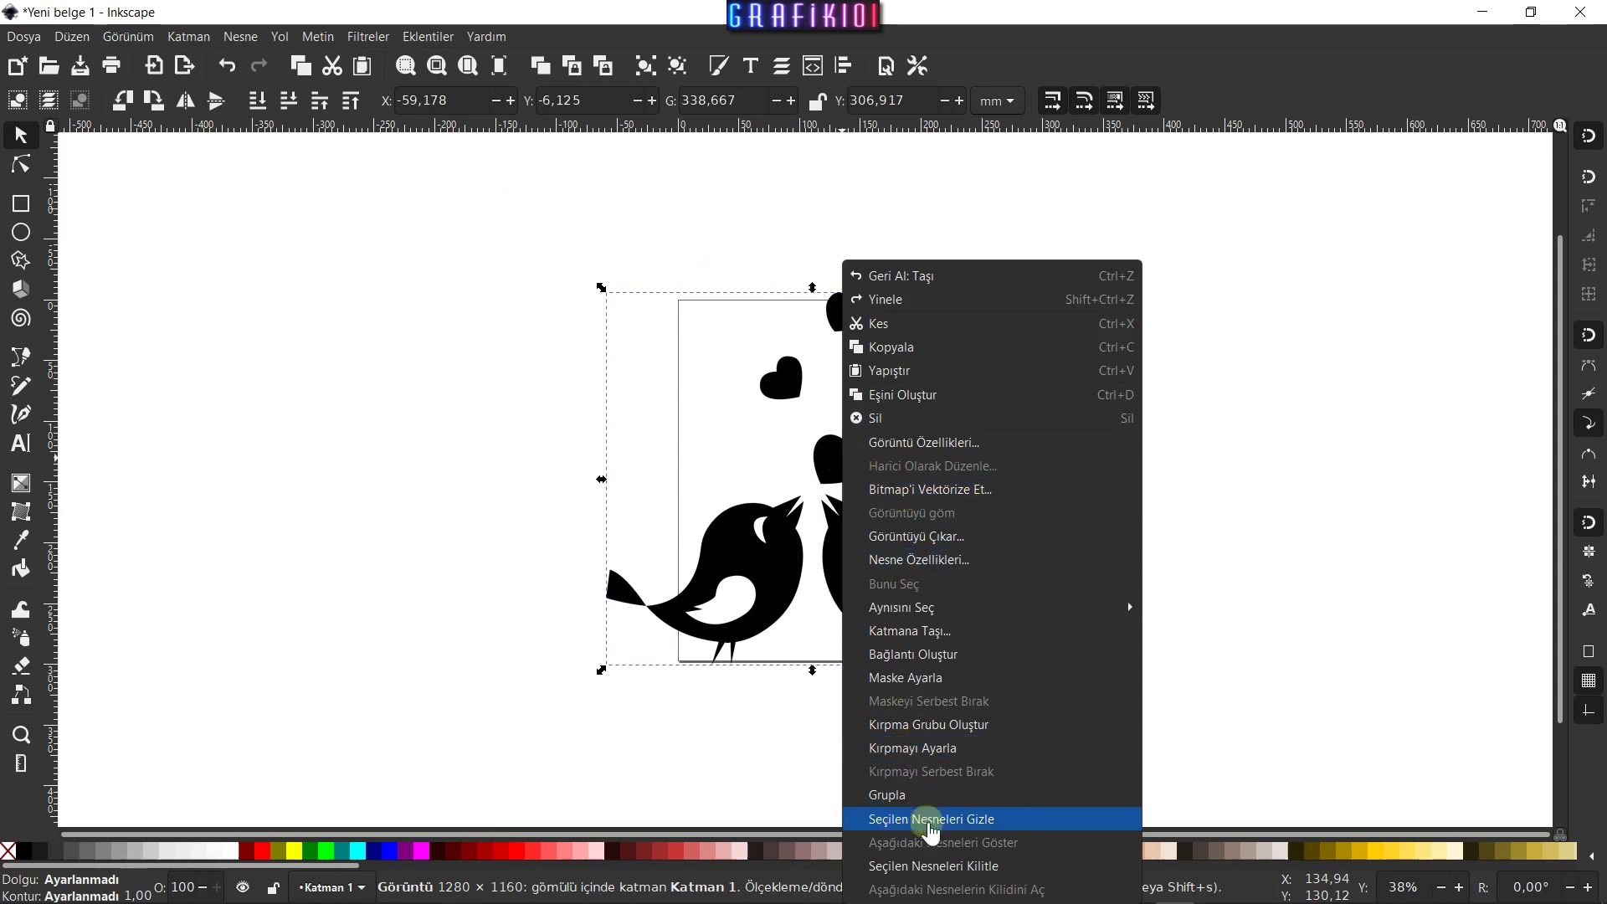
click(920, 865)
click(1171, 463)
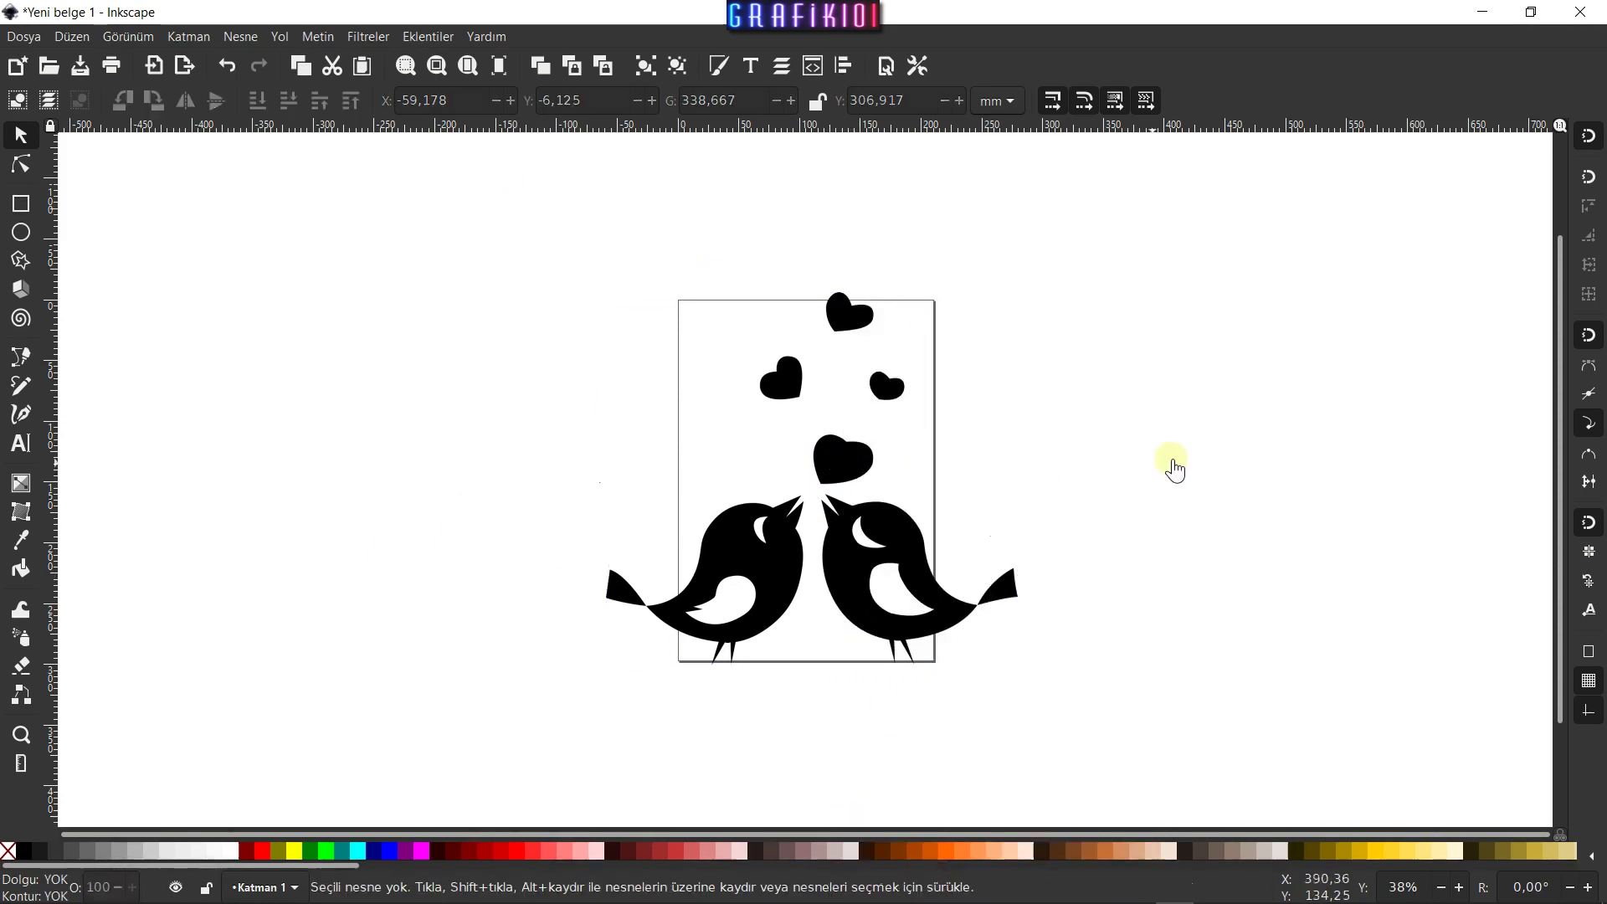
drag(963, 413, 795, 643)
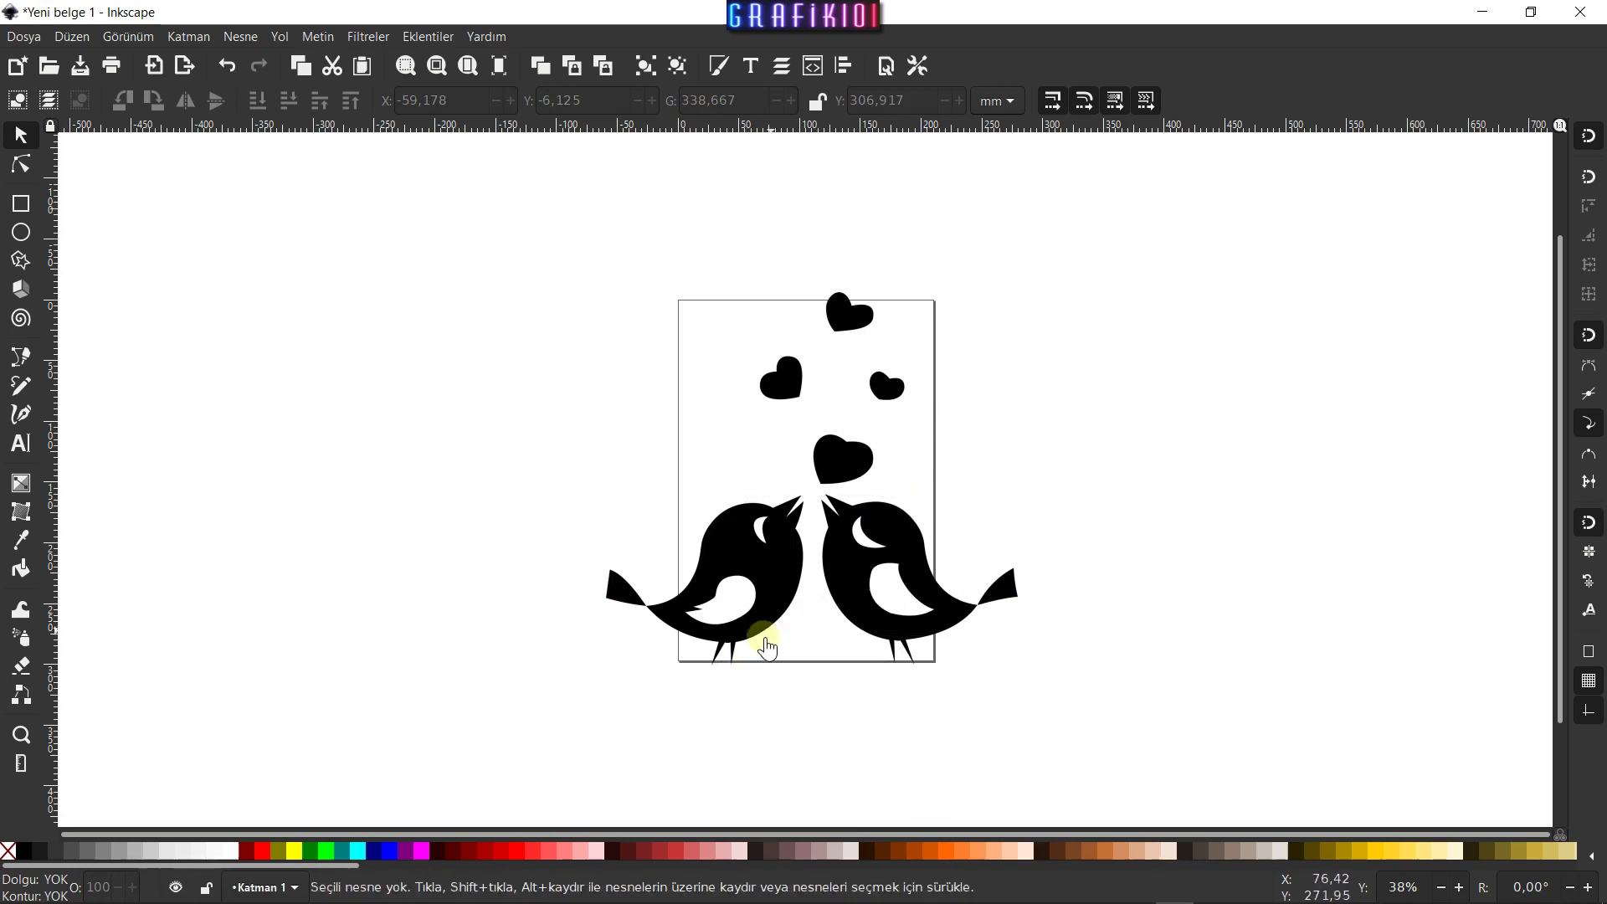
click(842, 542)
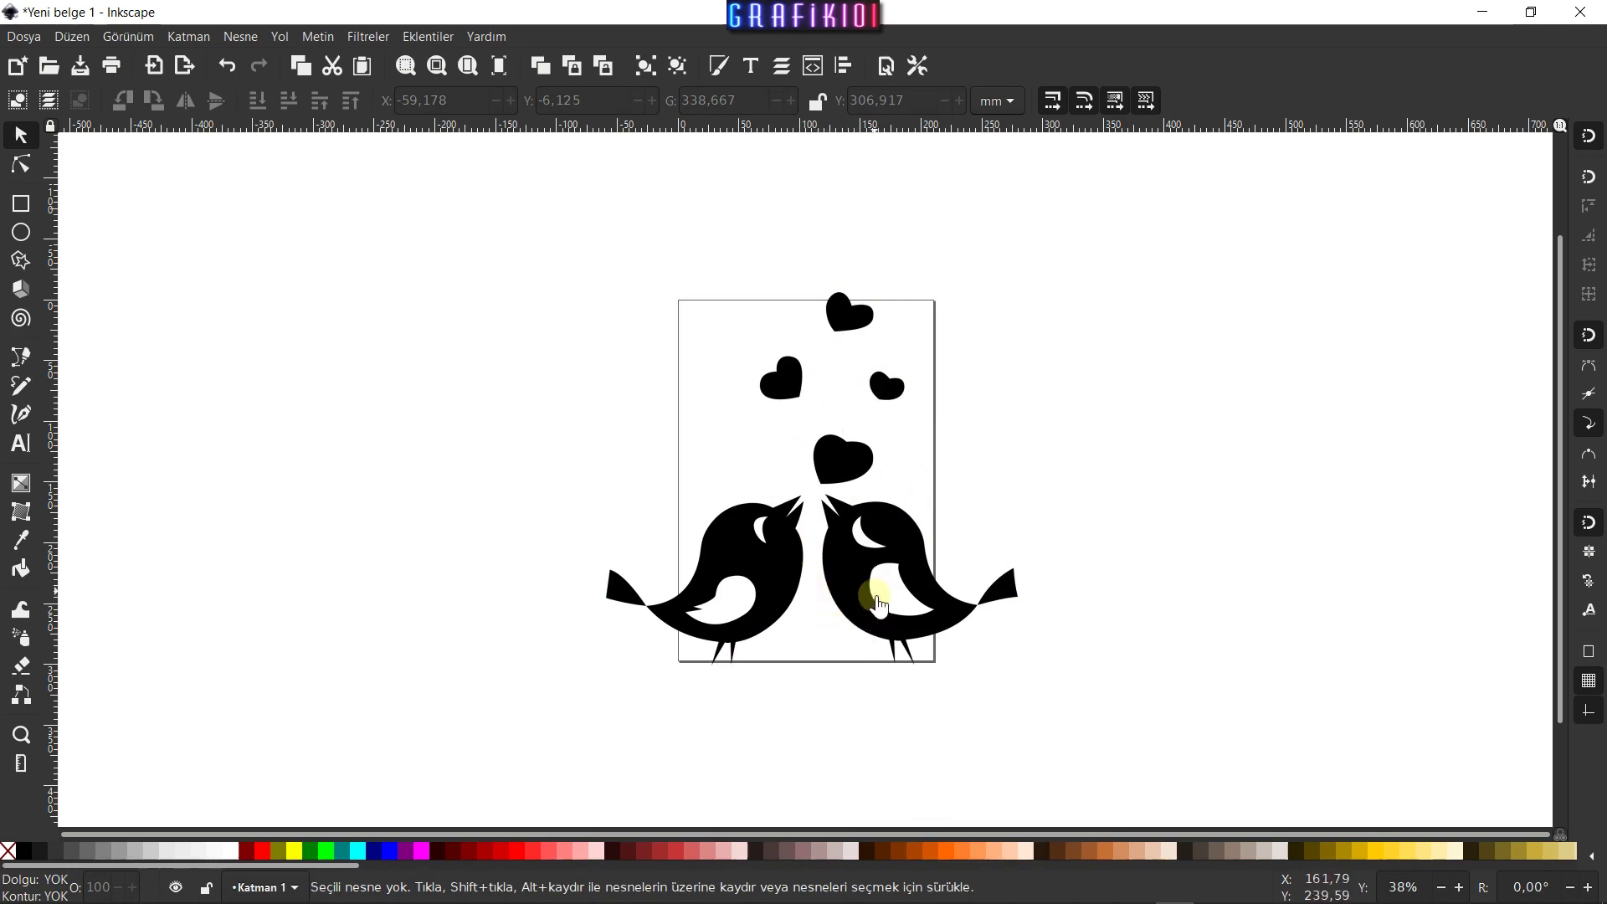
right_click(880, 531)
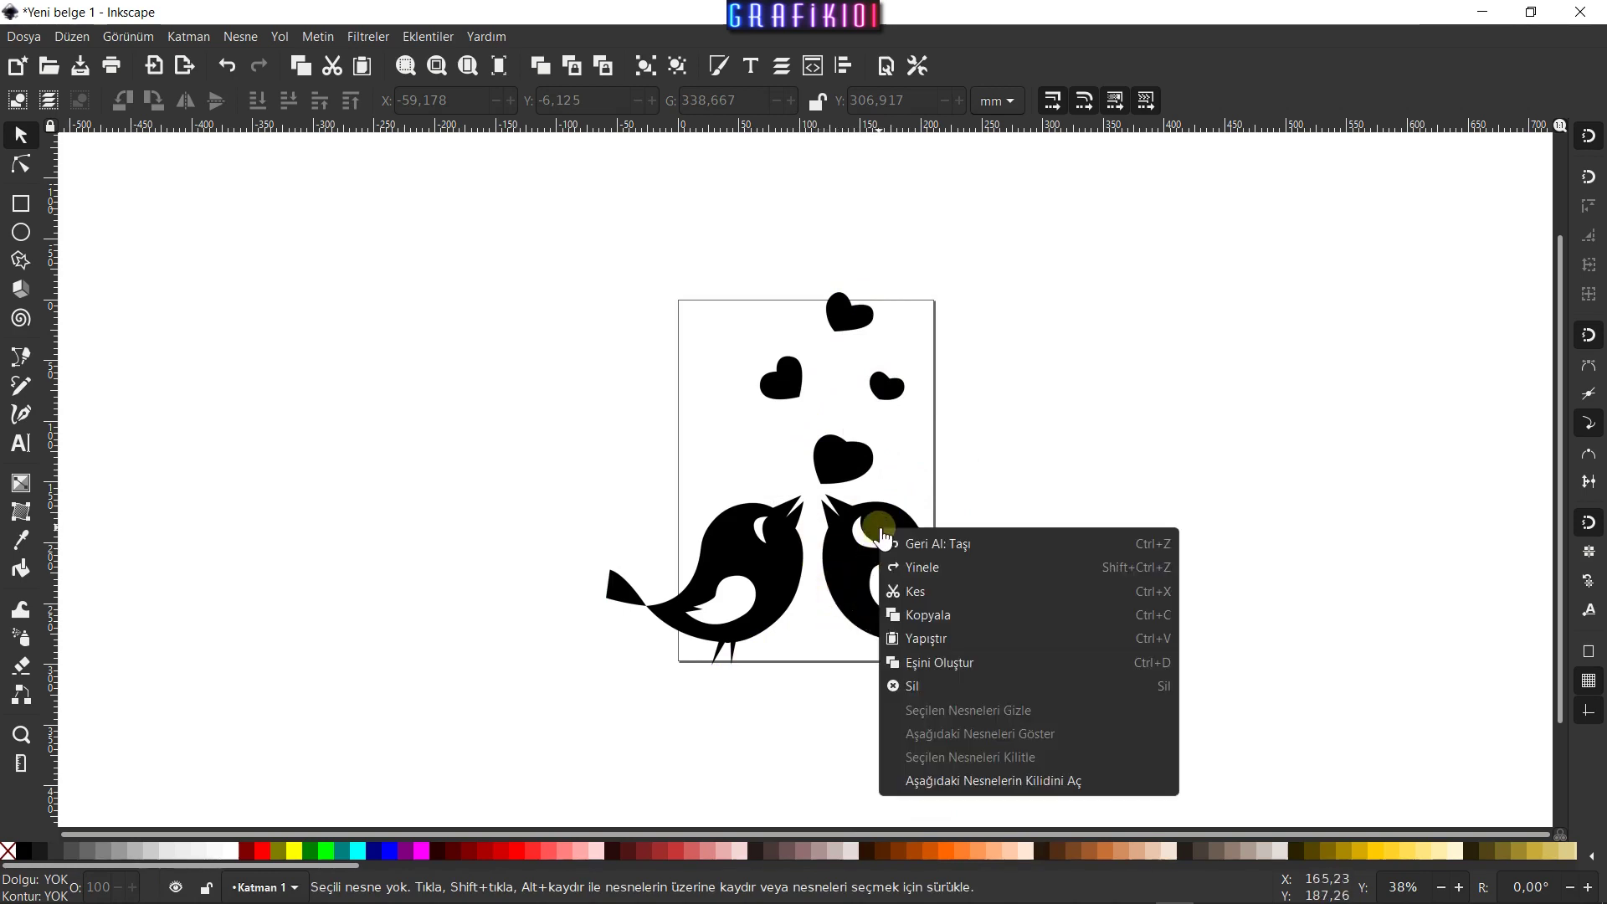
click(951, 779)
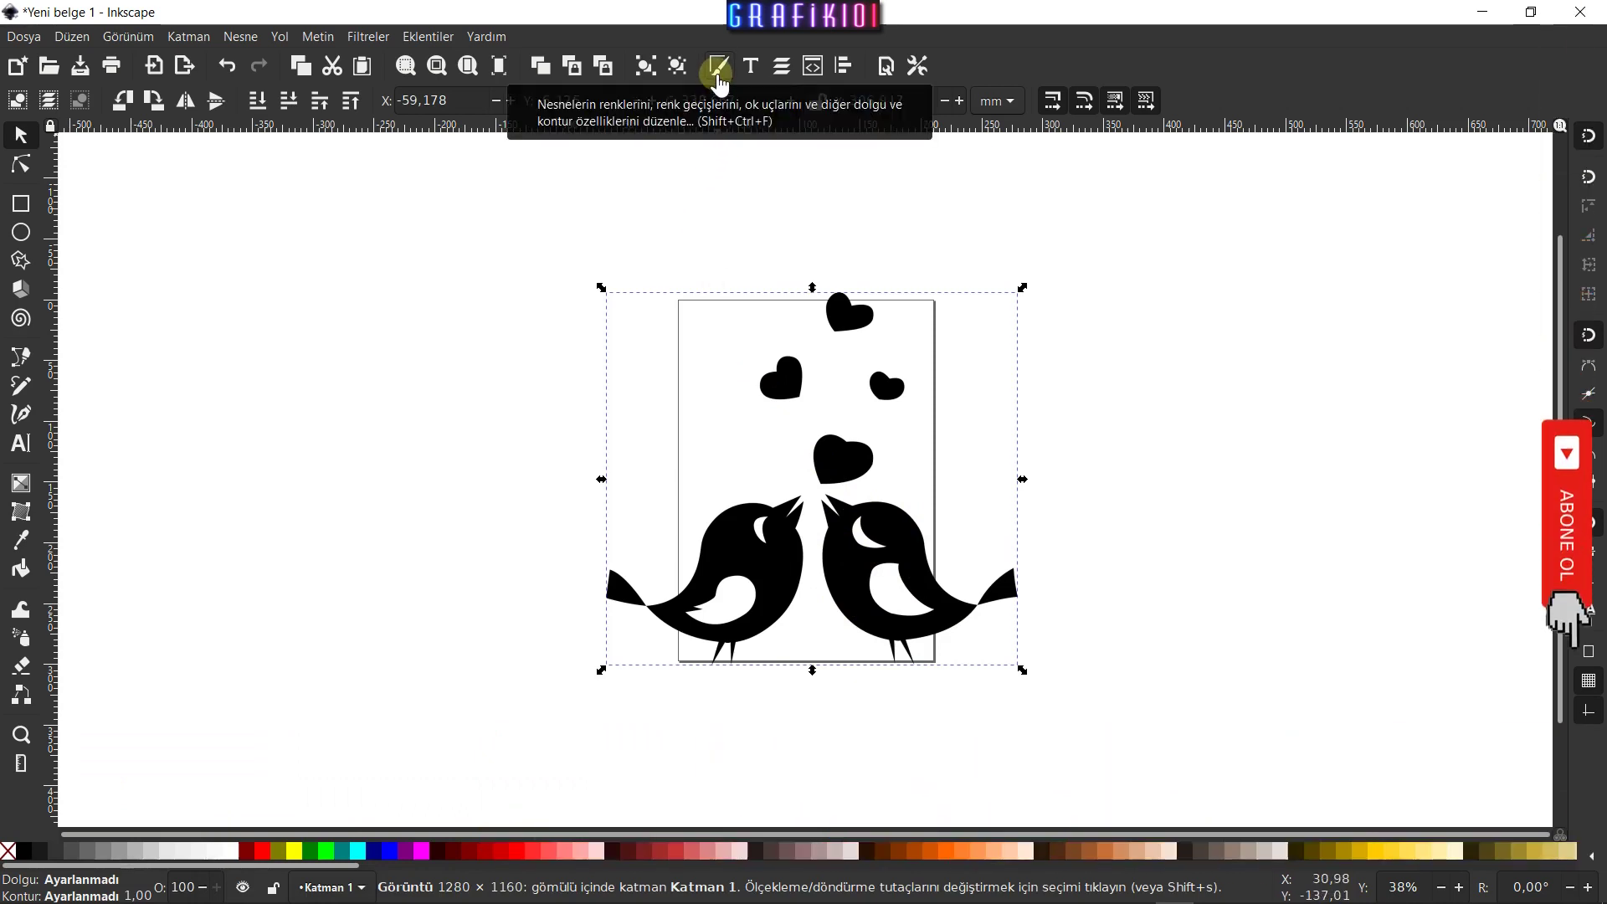
Set the love-birds picture's opacity to exactly 10% in Fill and Stroke
click(718, 67)
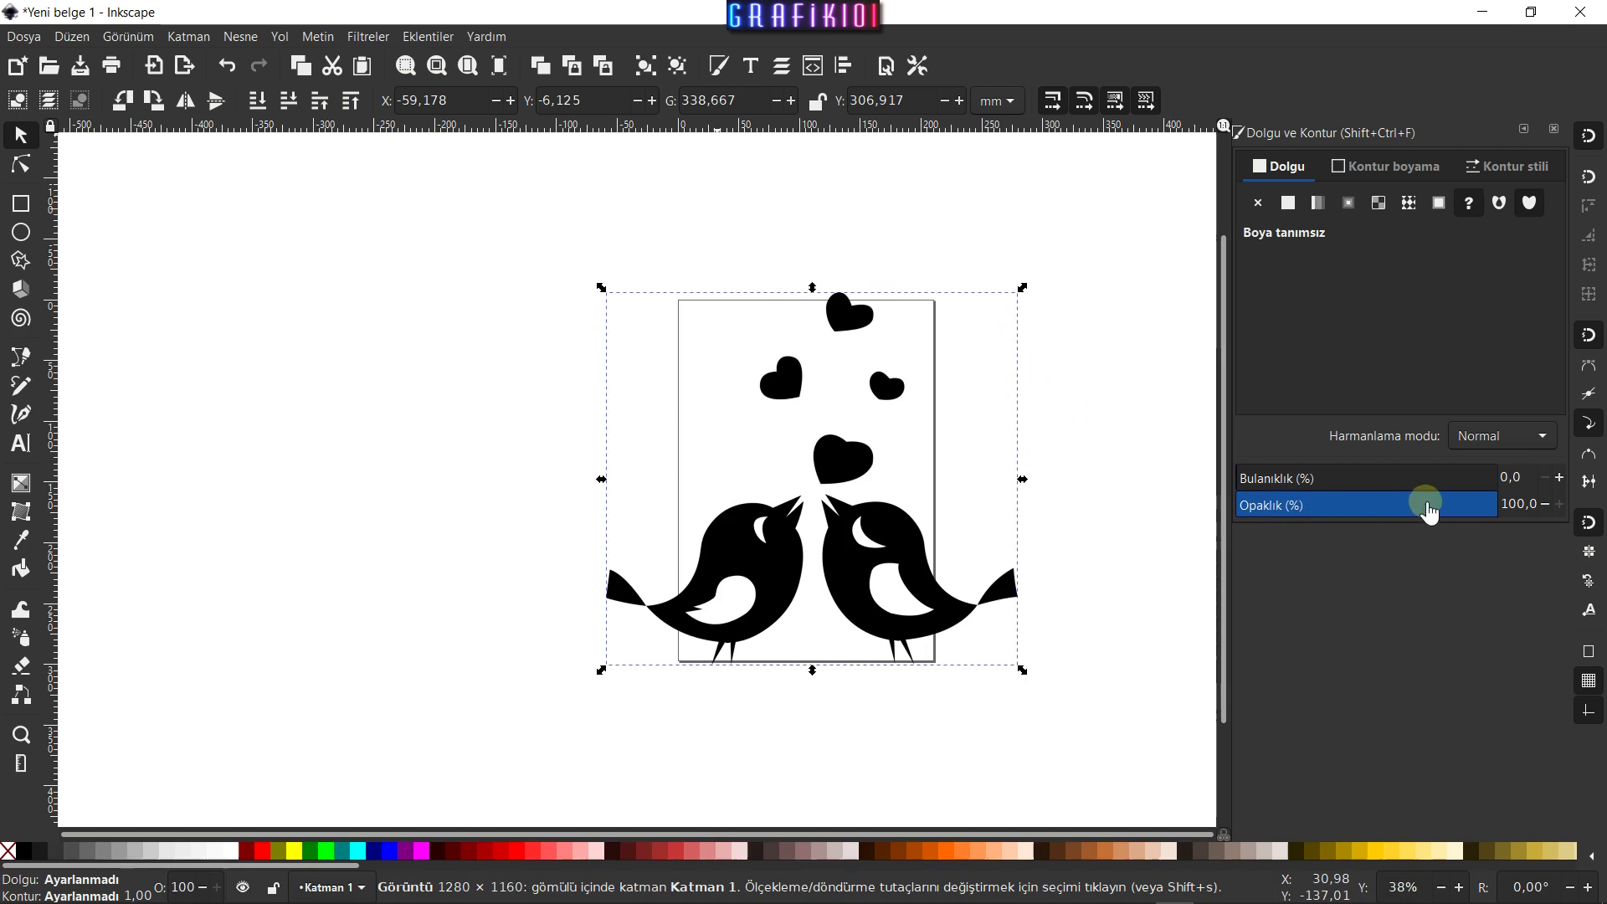
click(1381, 507)
drag(1381, 509, 1283, 511)
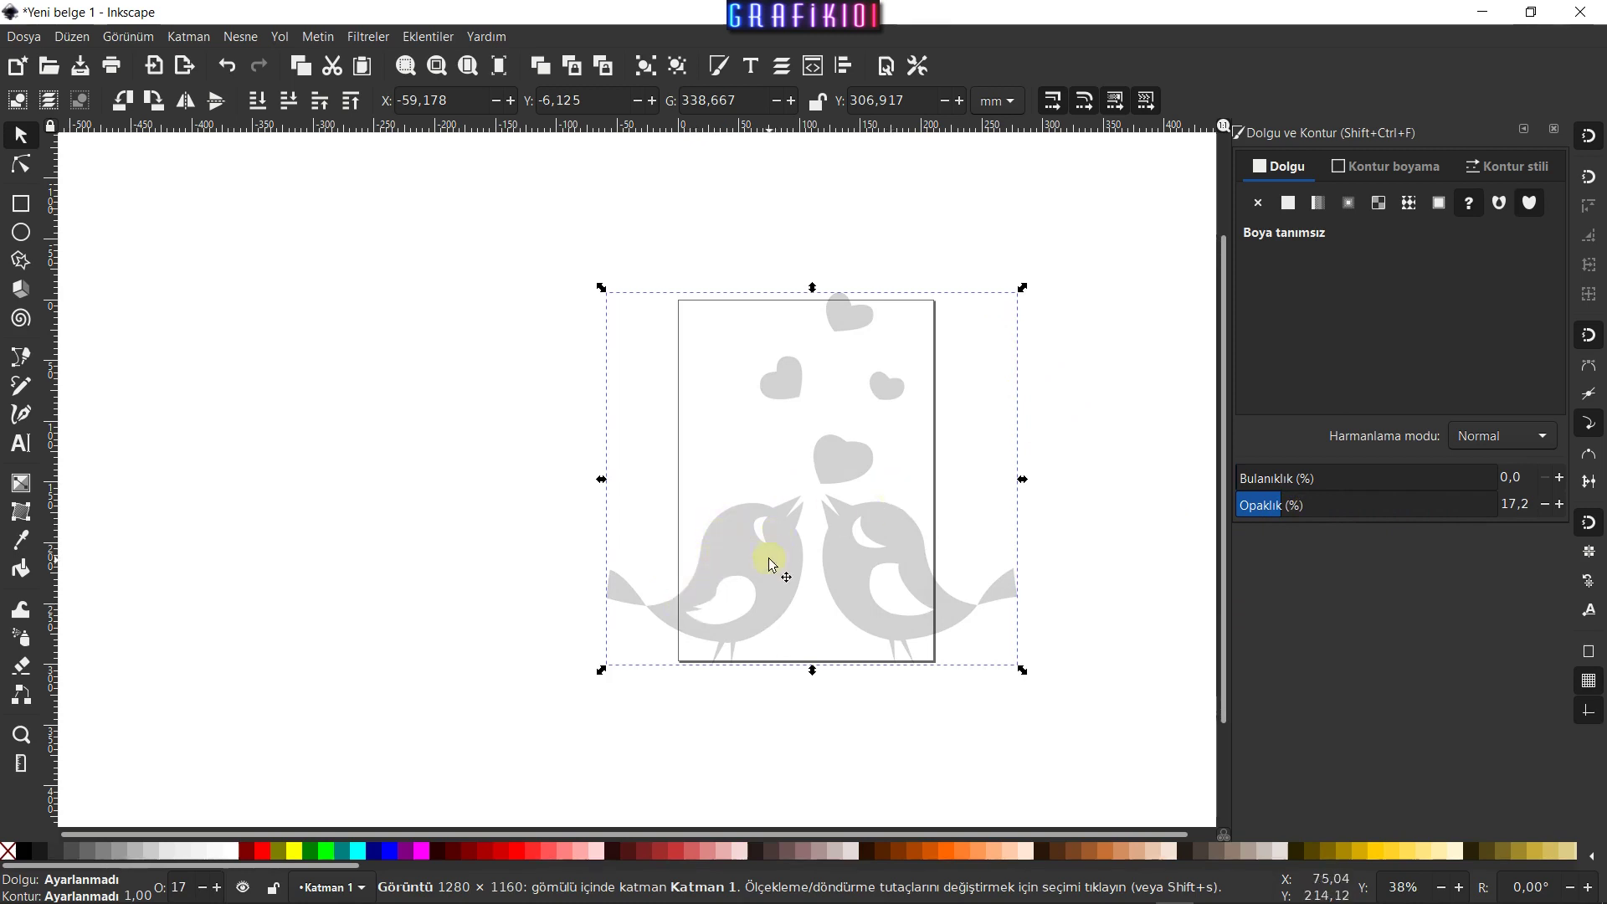
click(1270, 505)
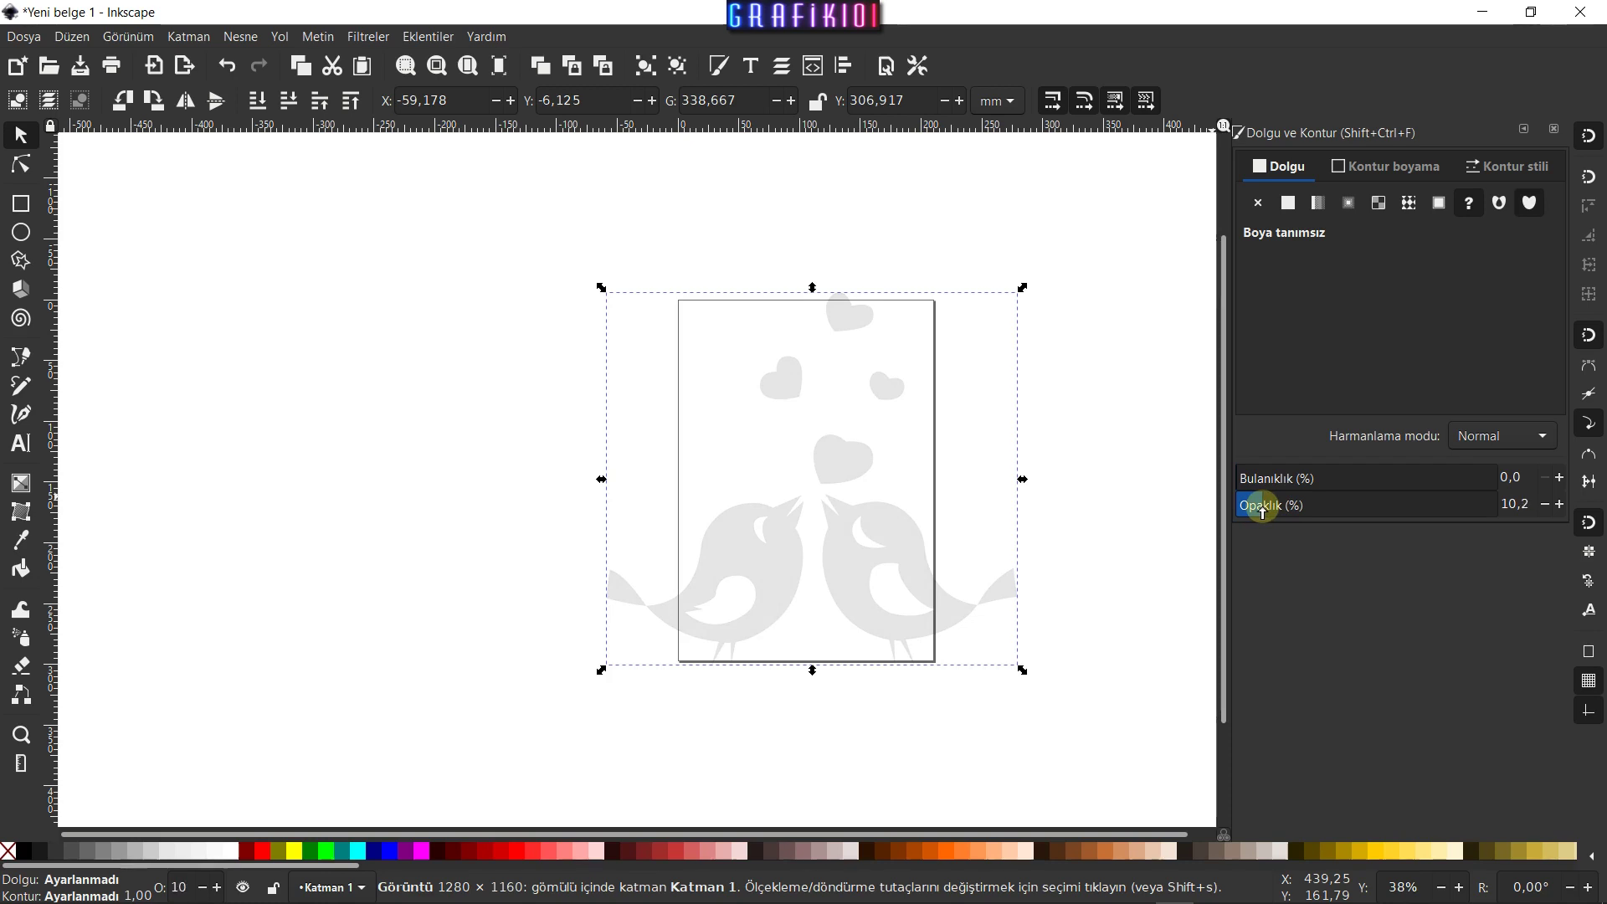
click(1515, 504)
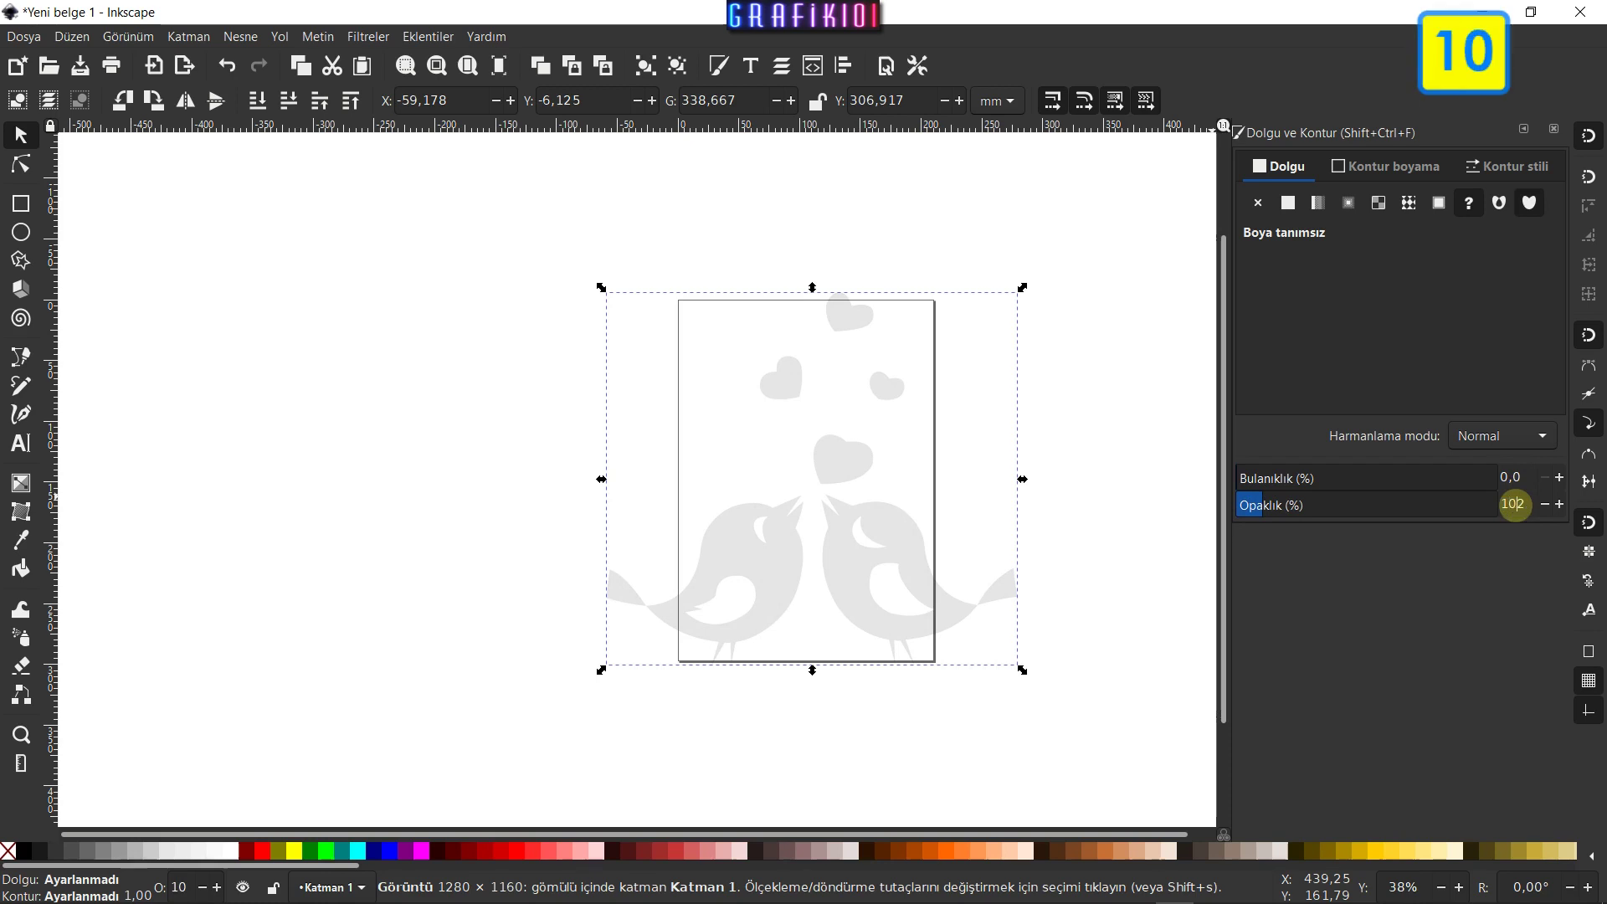
key(Delete)
key(Return)
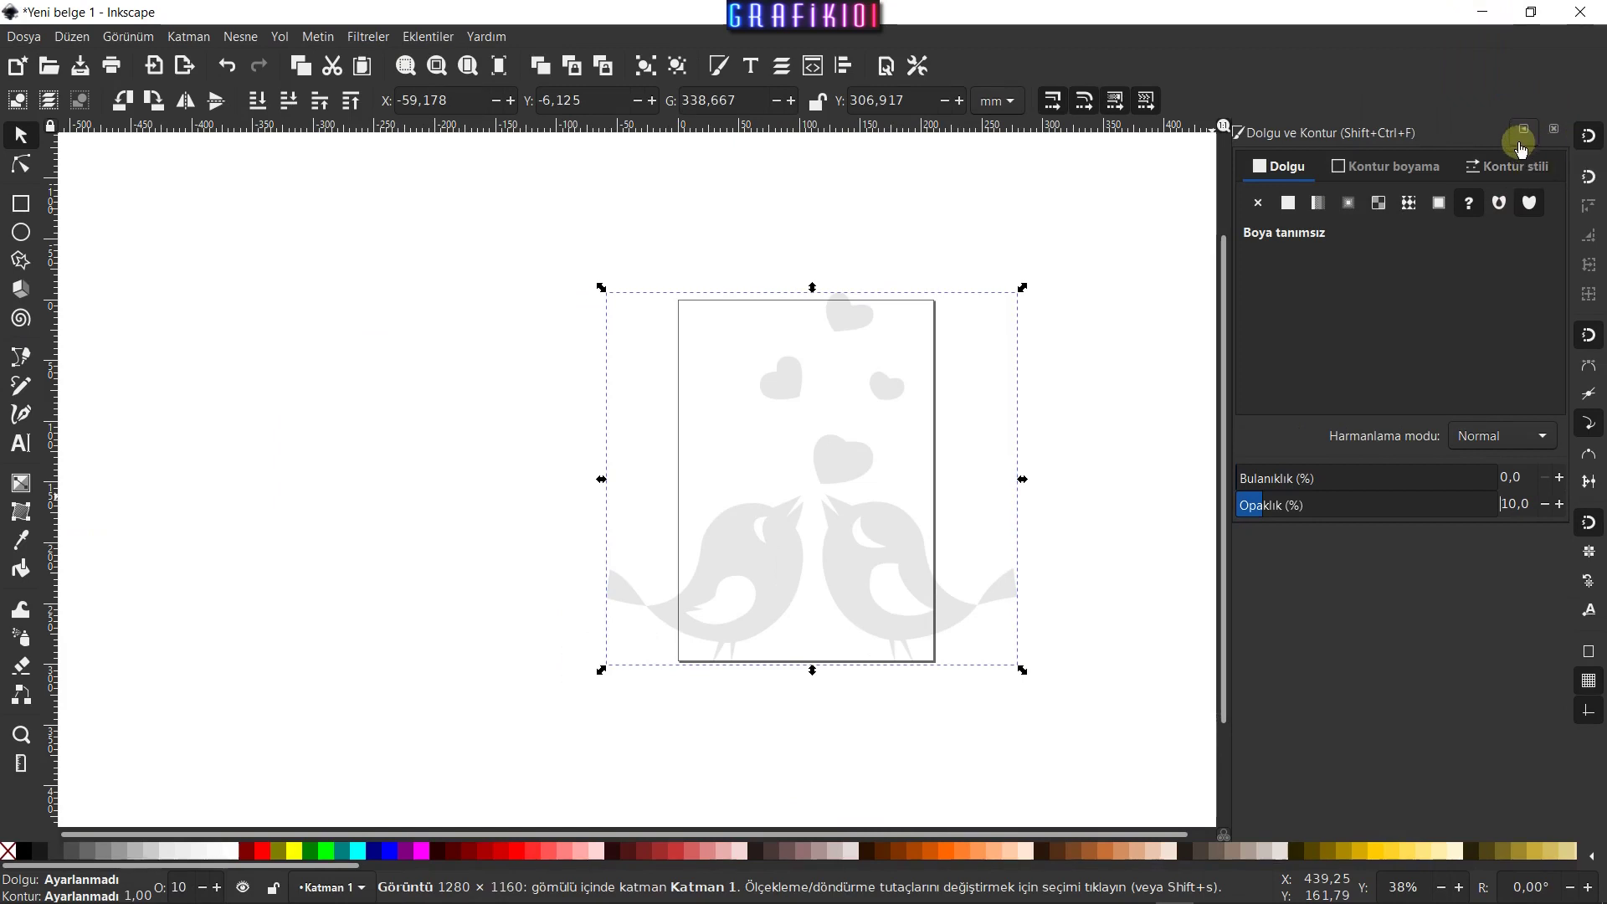
Collapse the Fill and Stroke dock into its side tab
click(1524, 132)
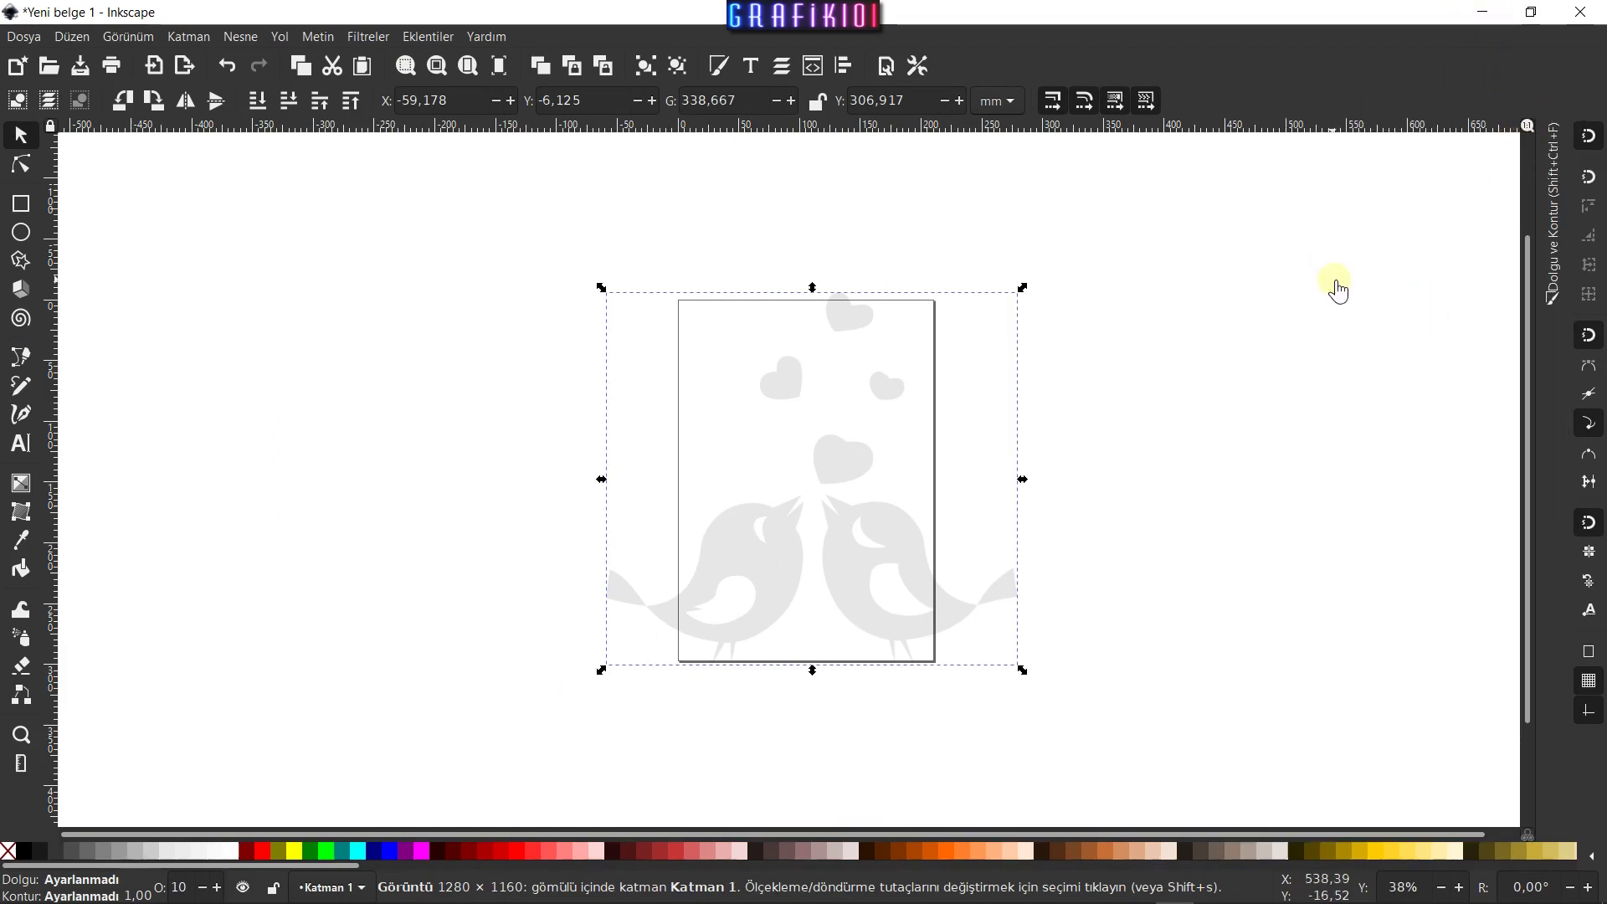
click(1551, 243)
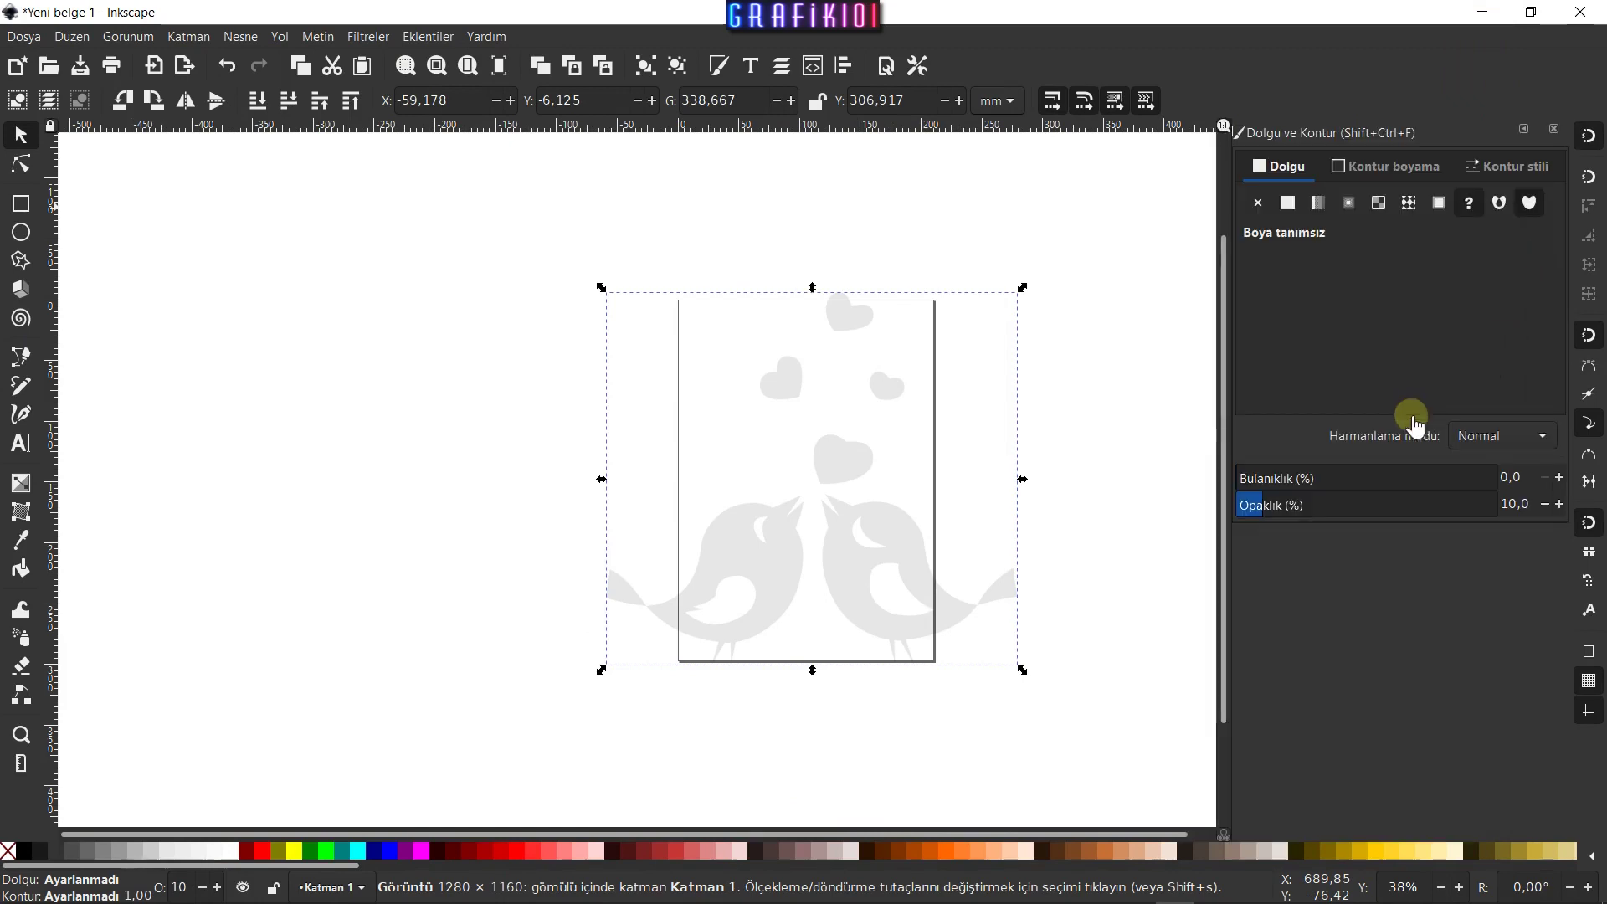
click(1524, 131)
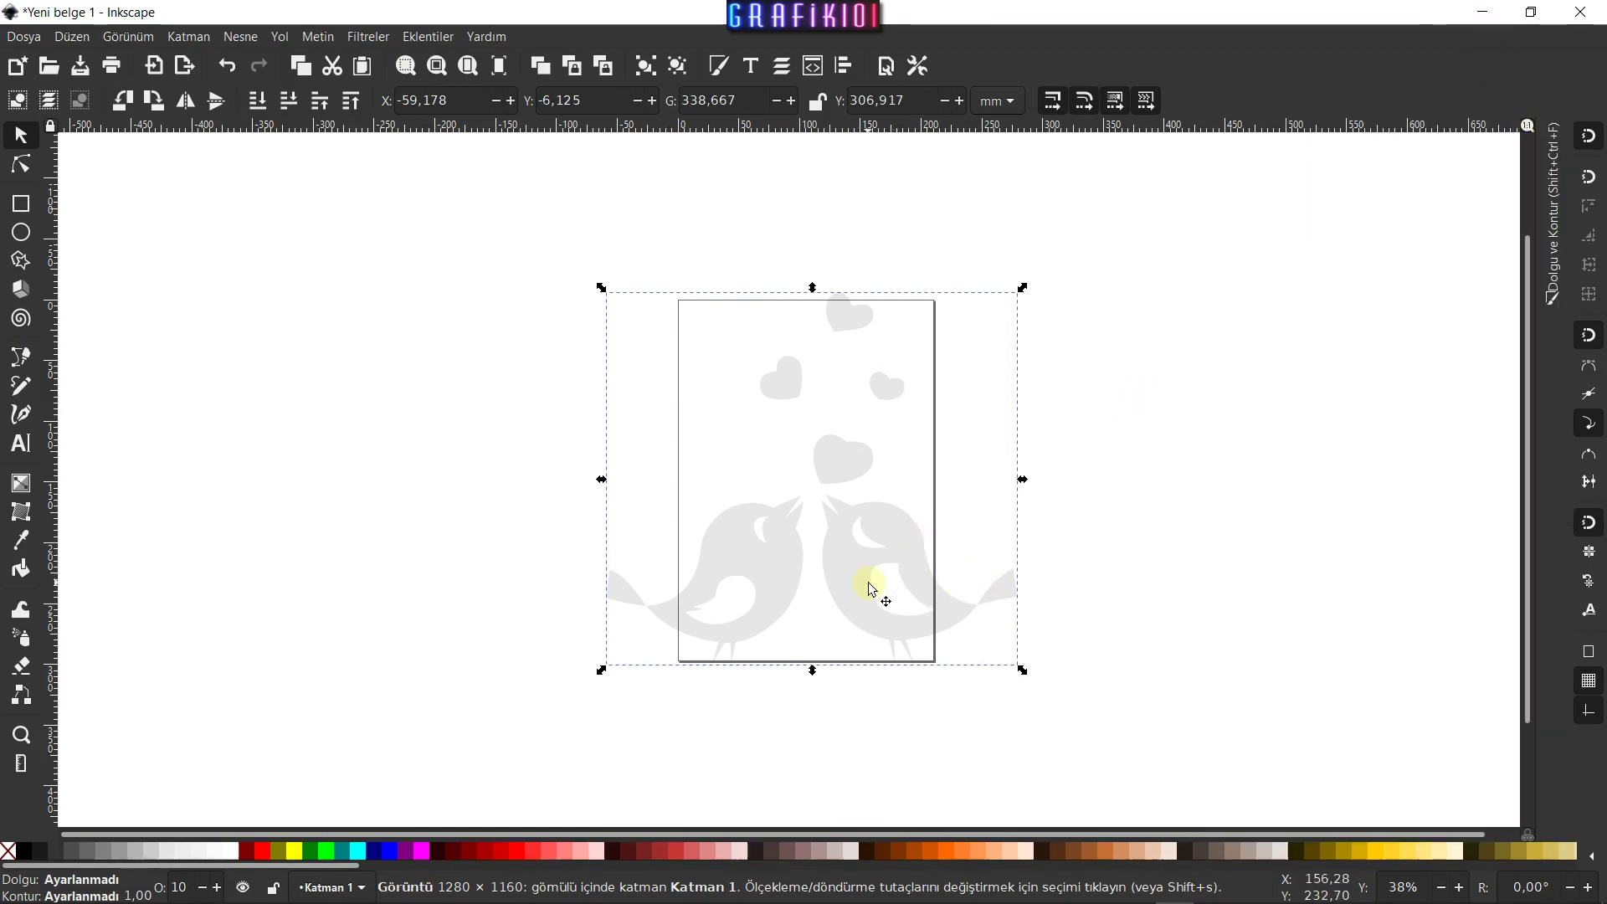
Lock the faded picture in place so it can't be selected, then deselect it
ctrl+scroll(889, 576, up, 2)
right_click(856, 470)
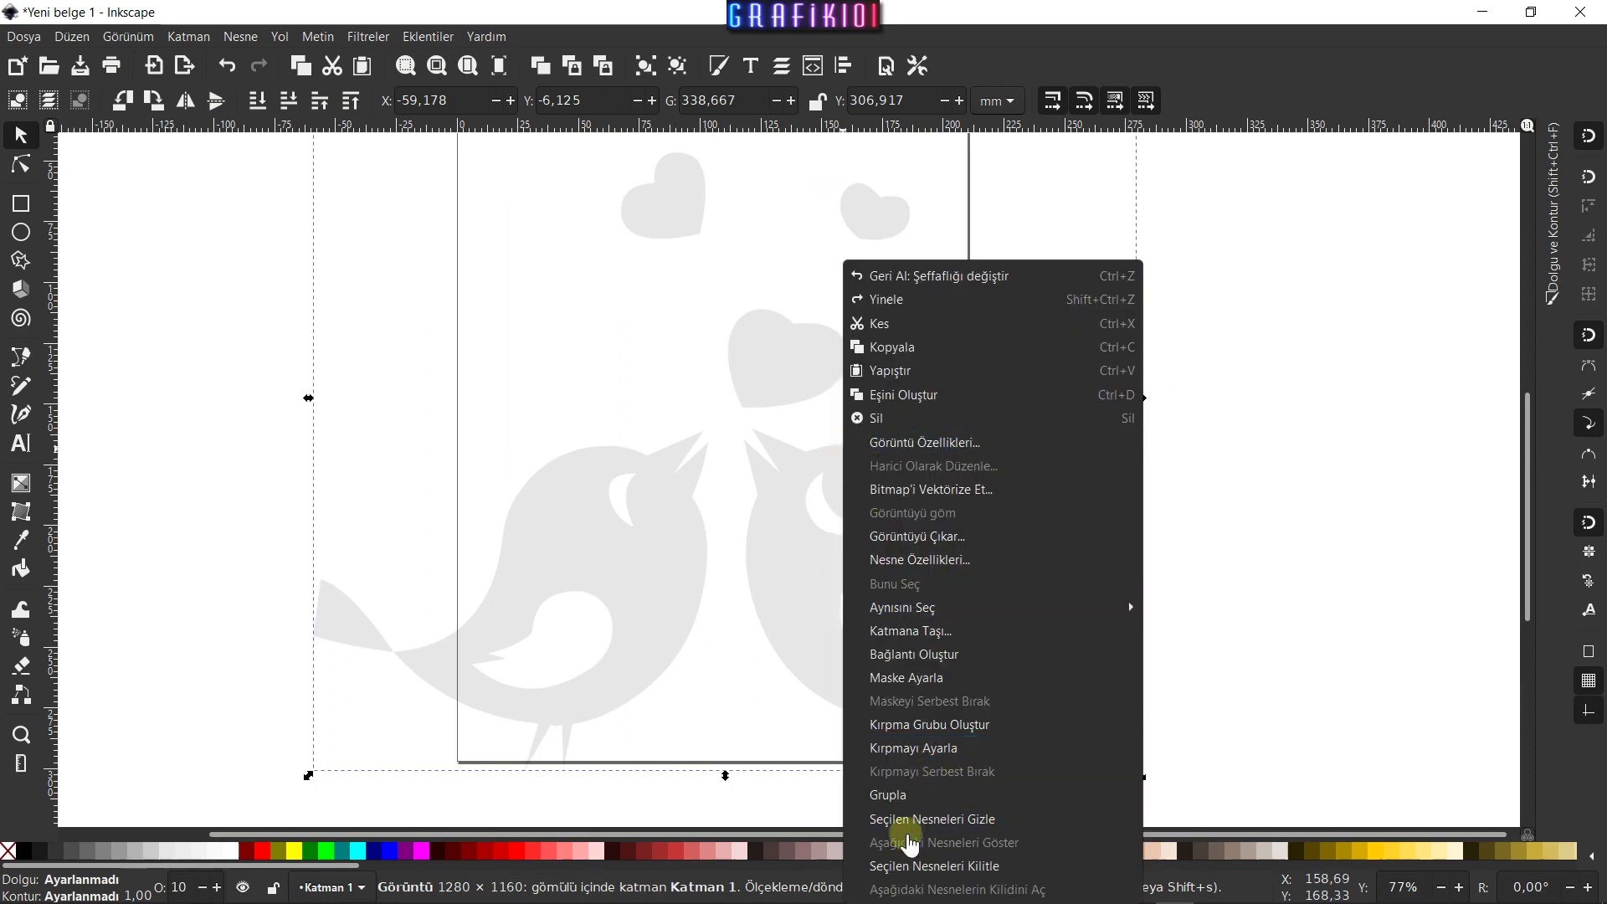
click(907, 832)
click(1148, 413)
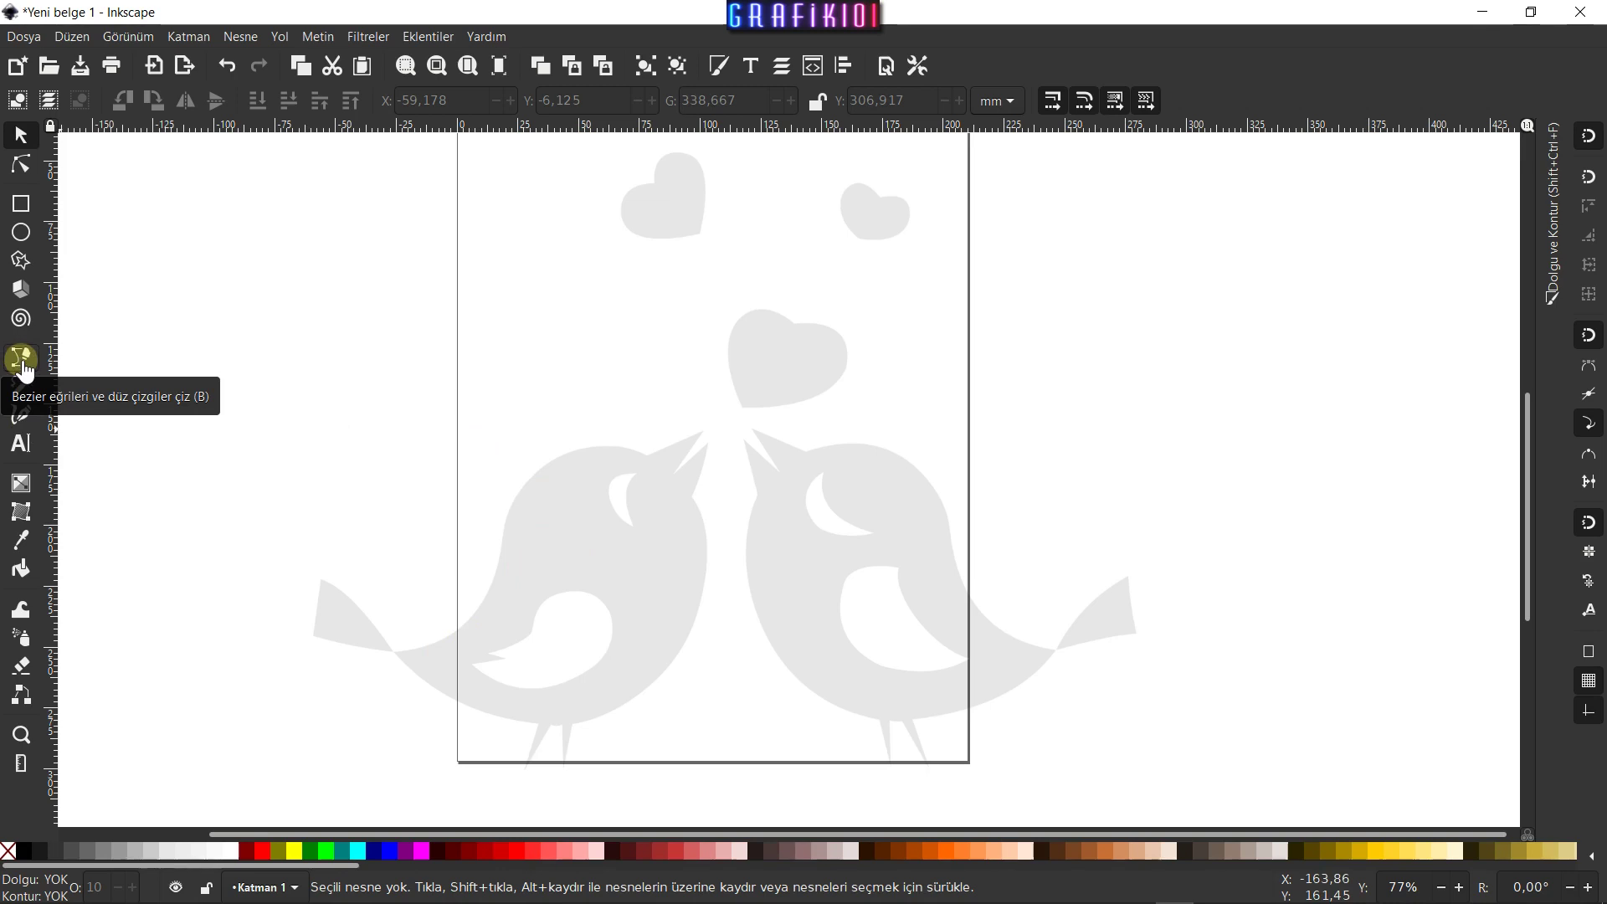
click(20, 361)
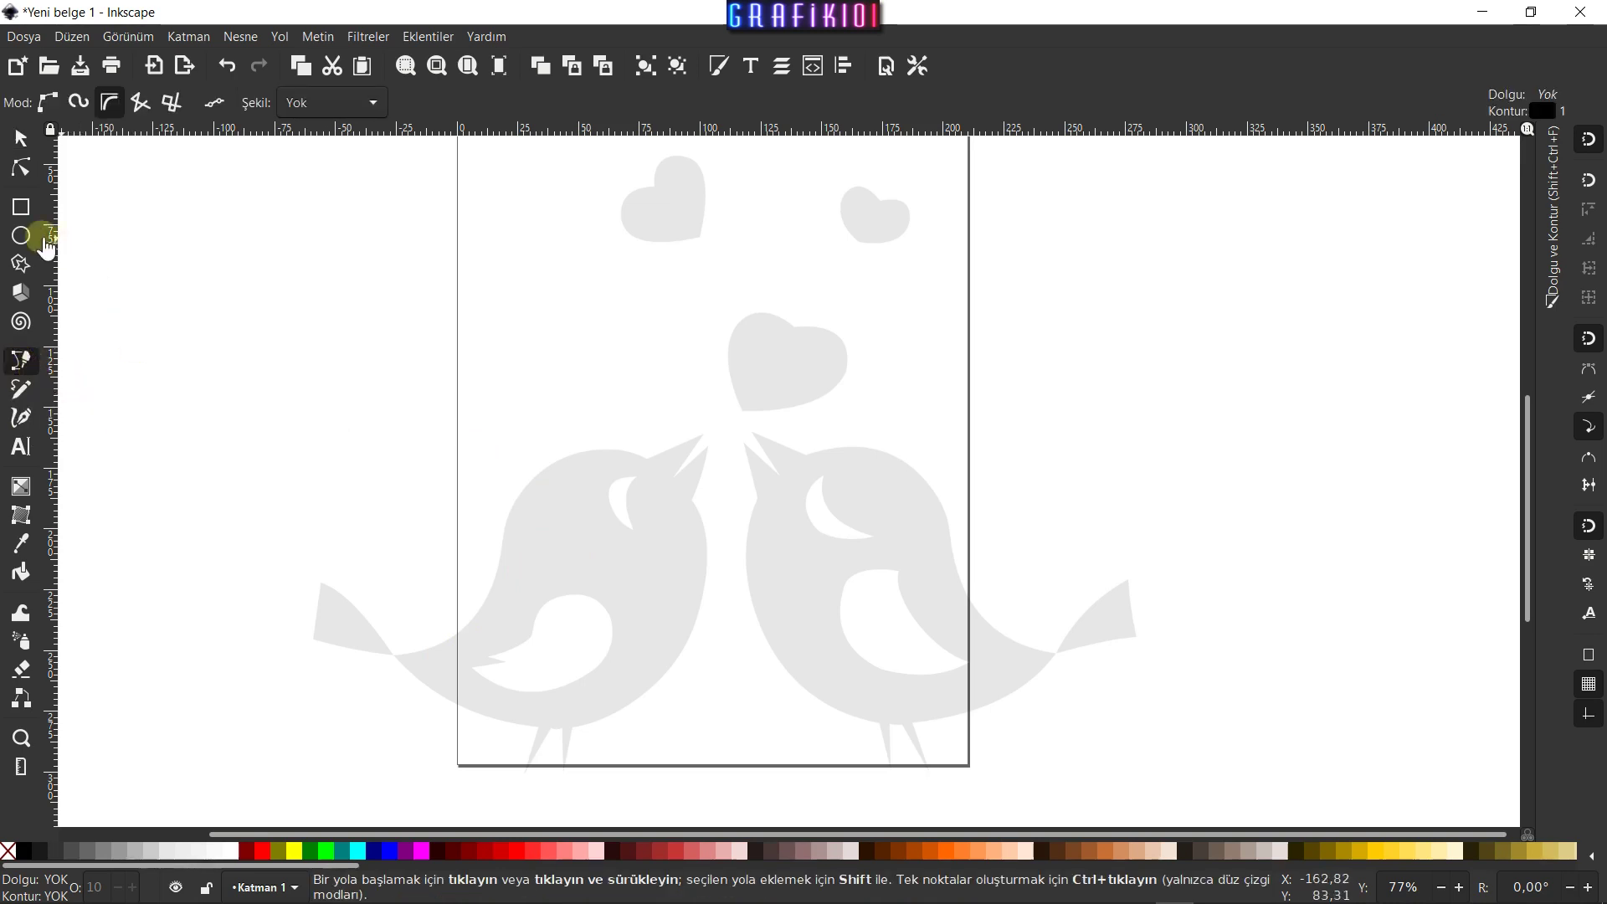
click(109, 103)
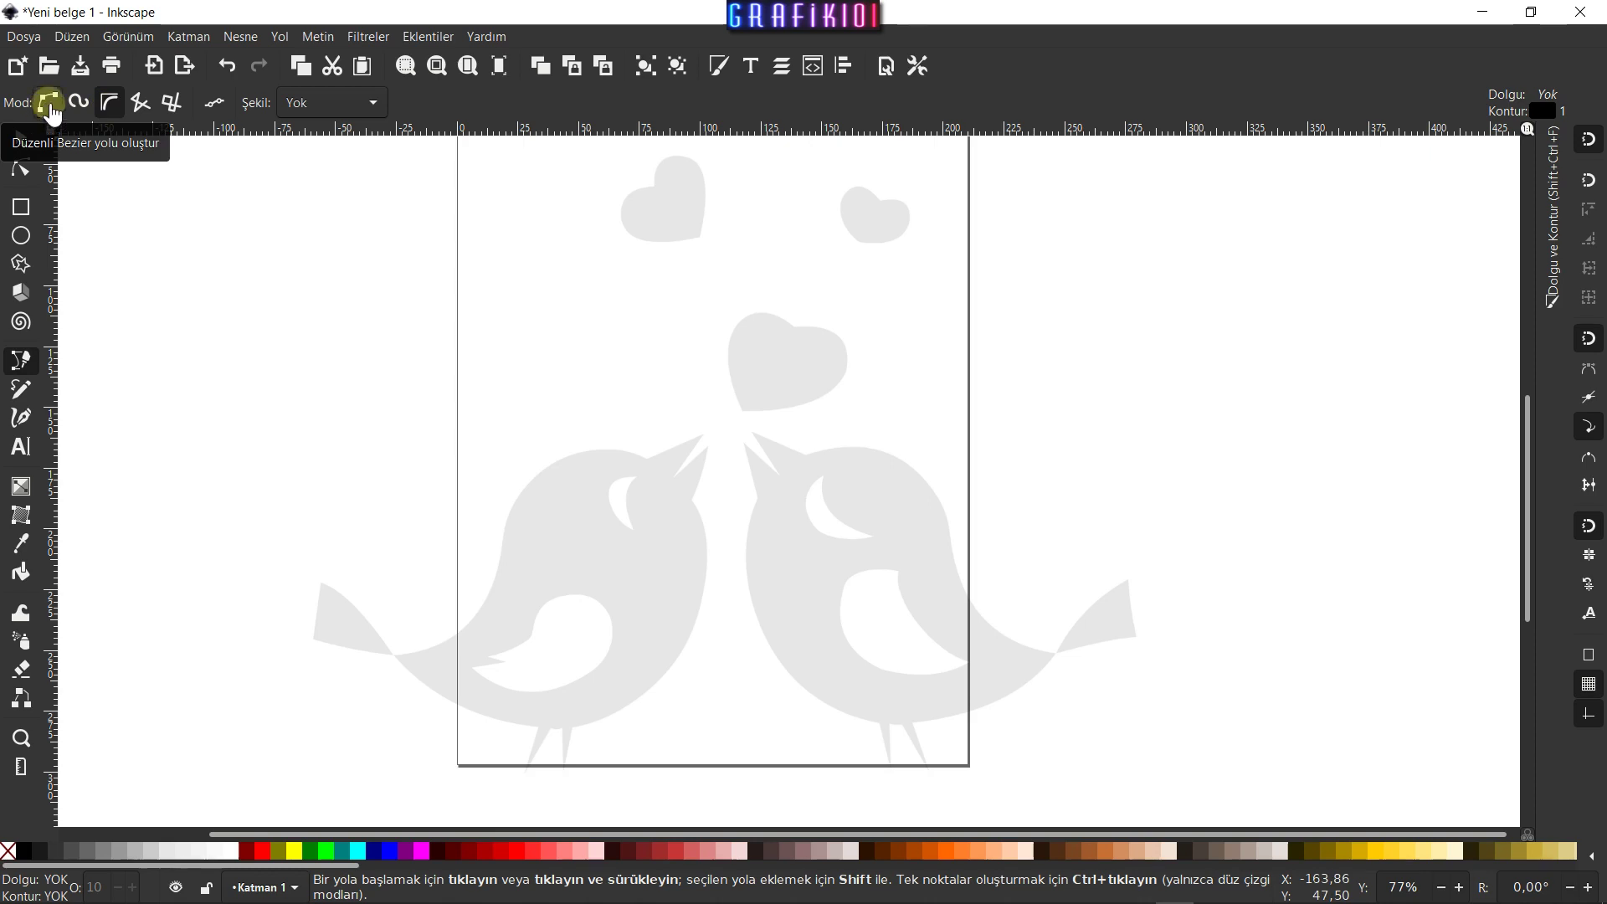
click(47, 104)
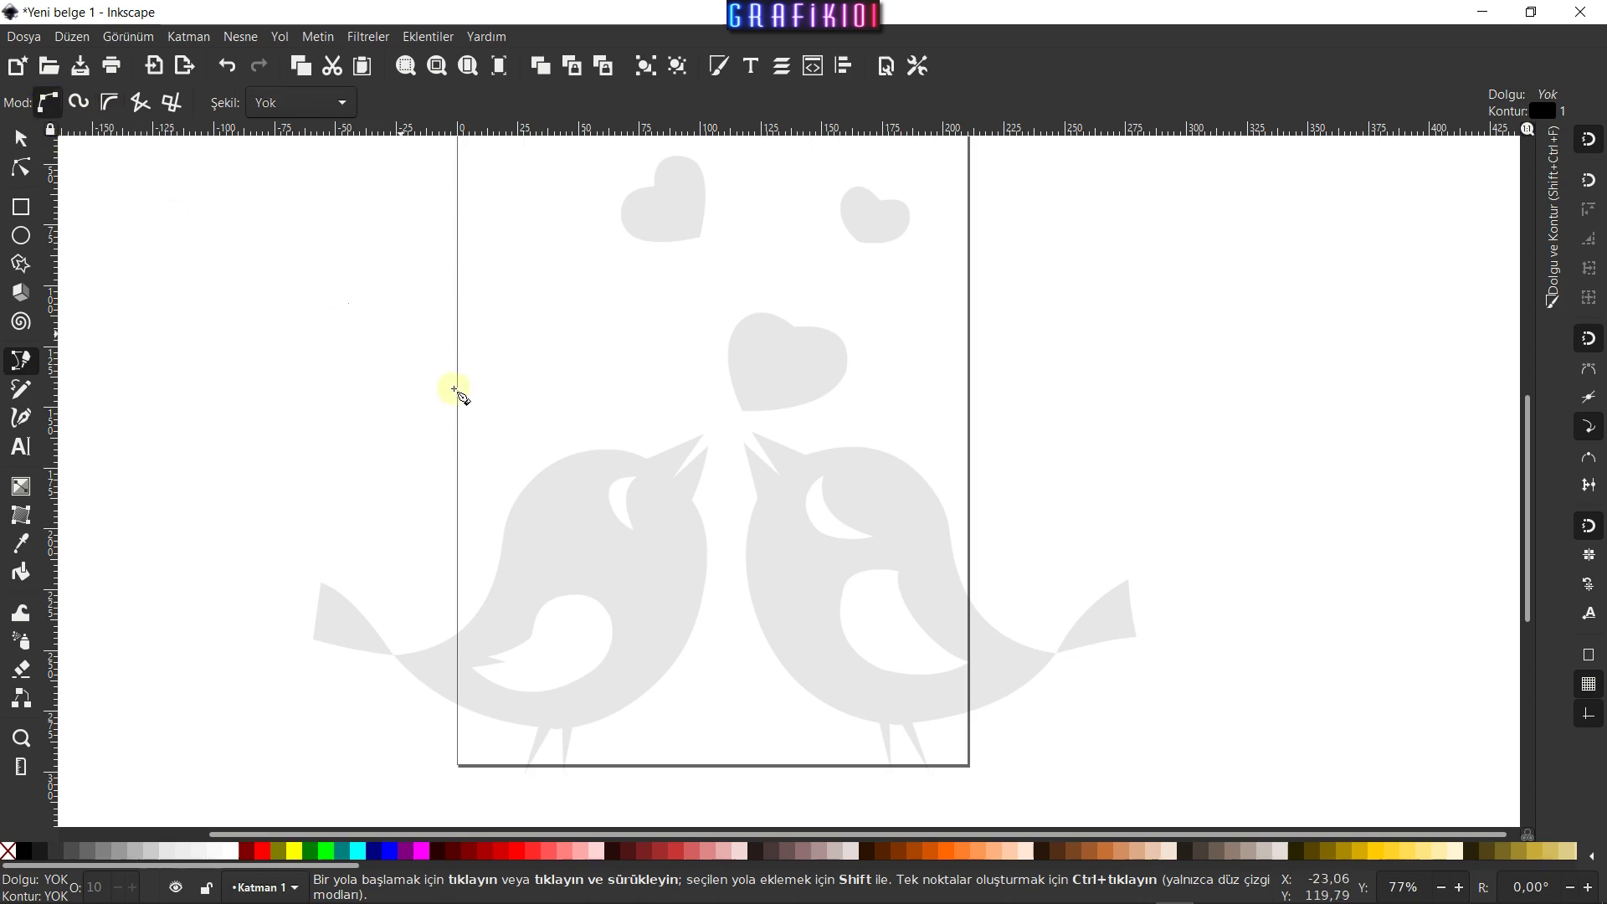
ctrl+scroll(503, 611, up, 2)
ctrl+scroll(444, 661, up, 1)
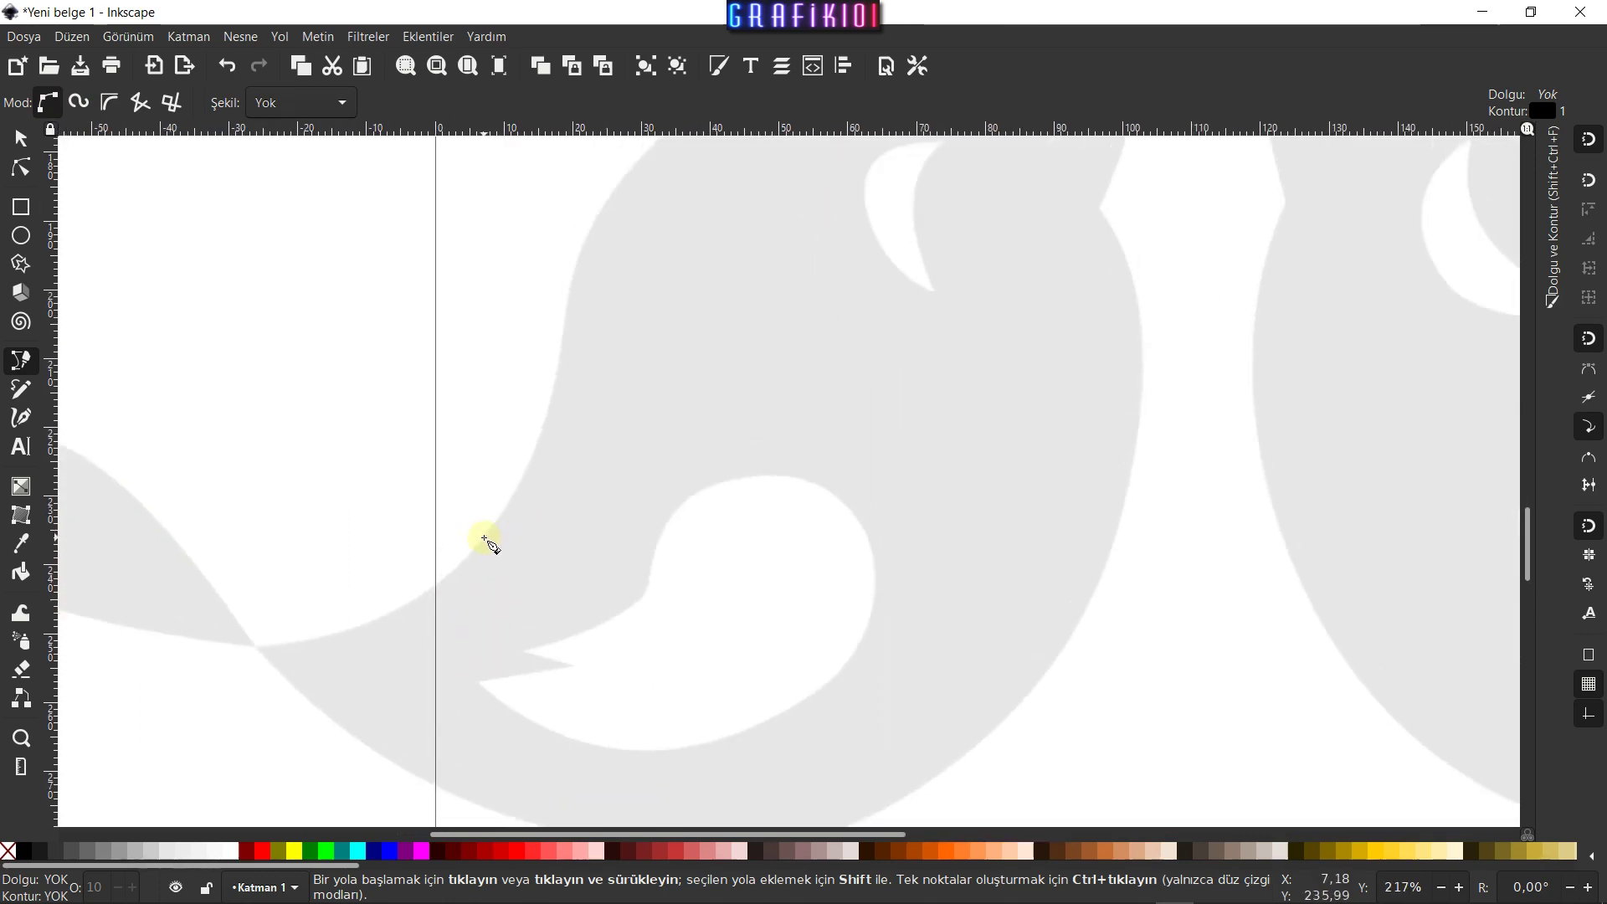
drag(486, 536, 541, 437)
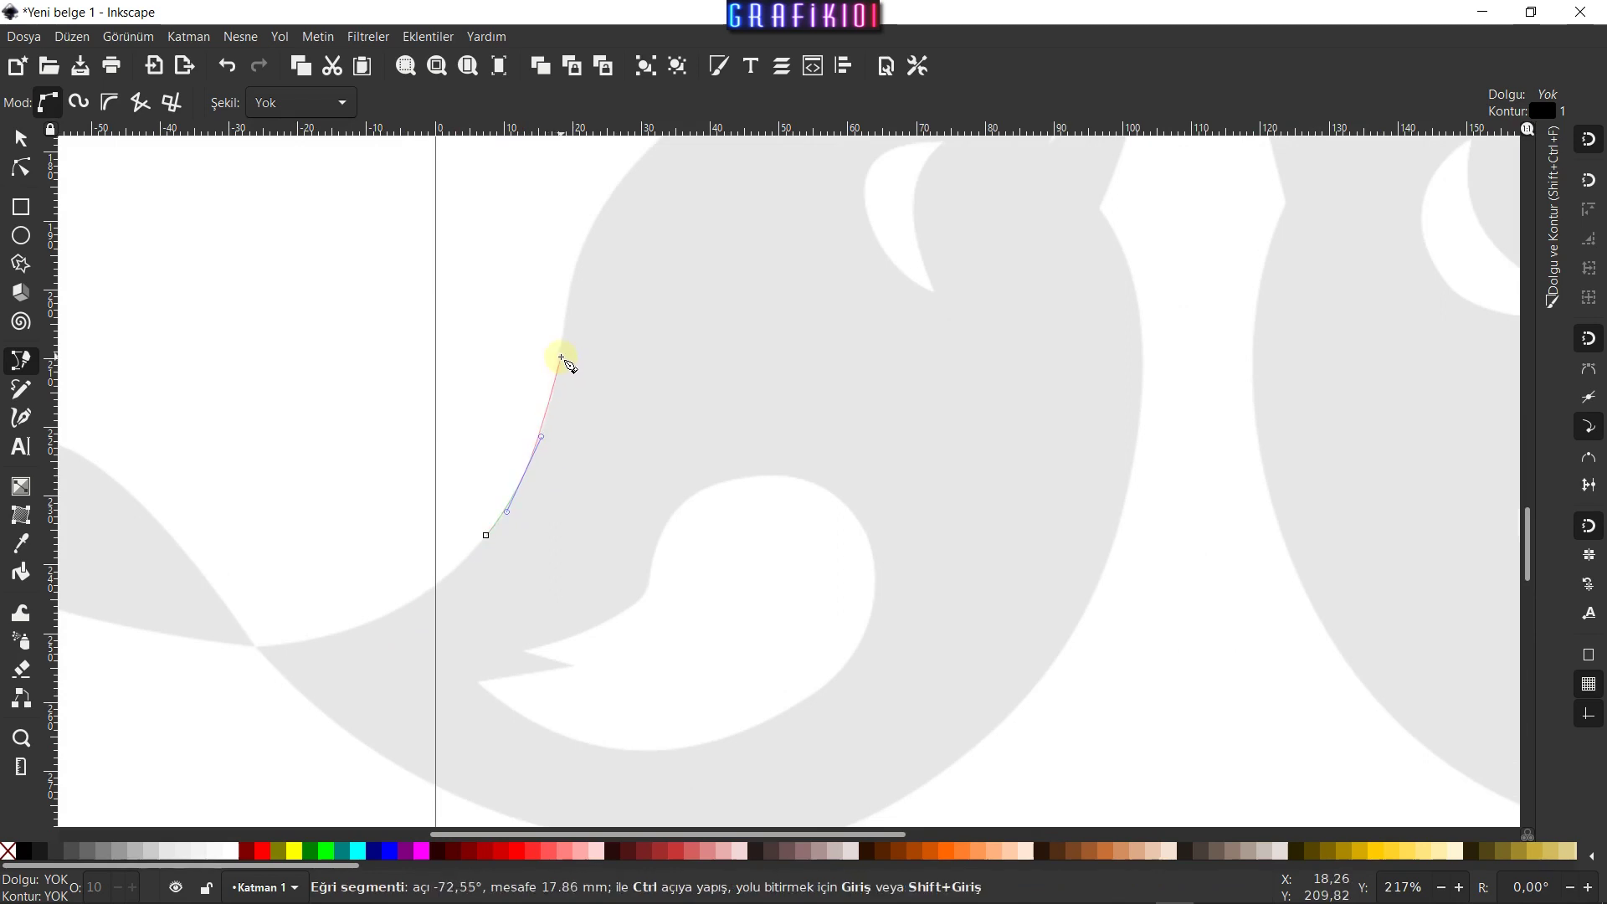
drag(561, 358, 580, 247)
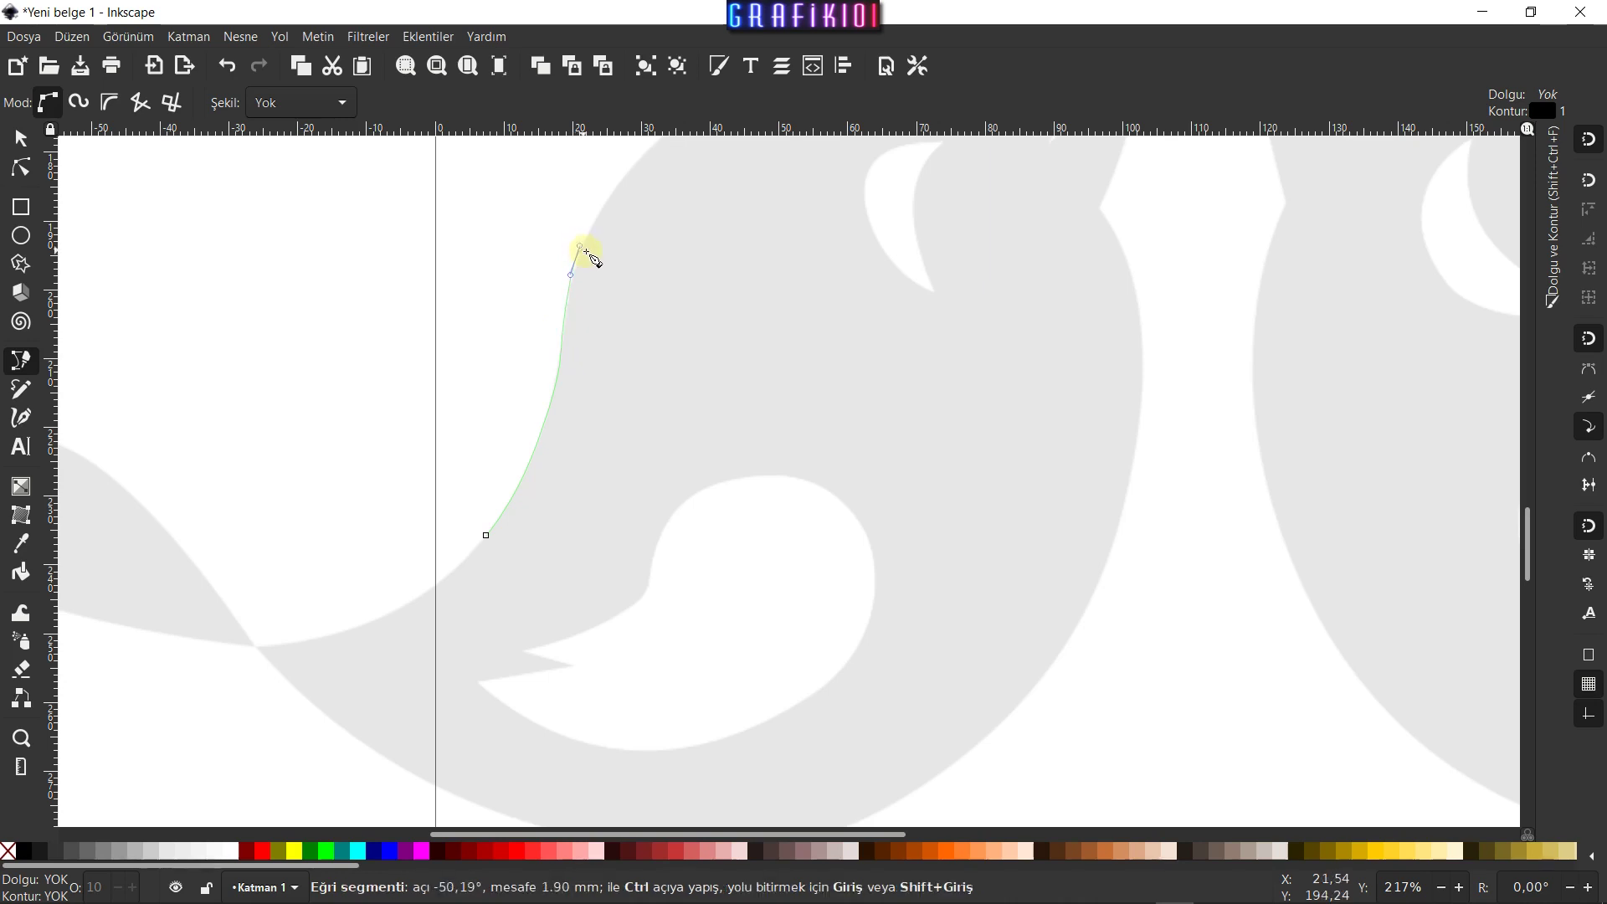
key(Return)
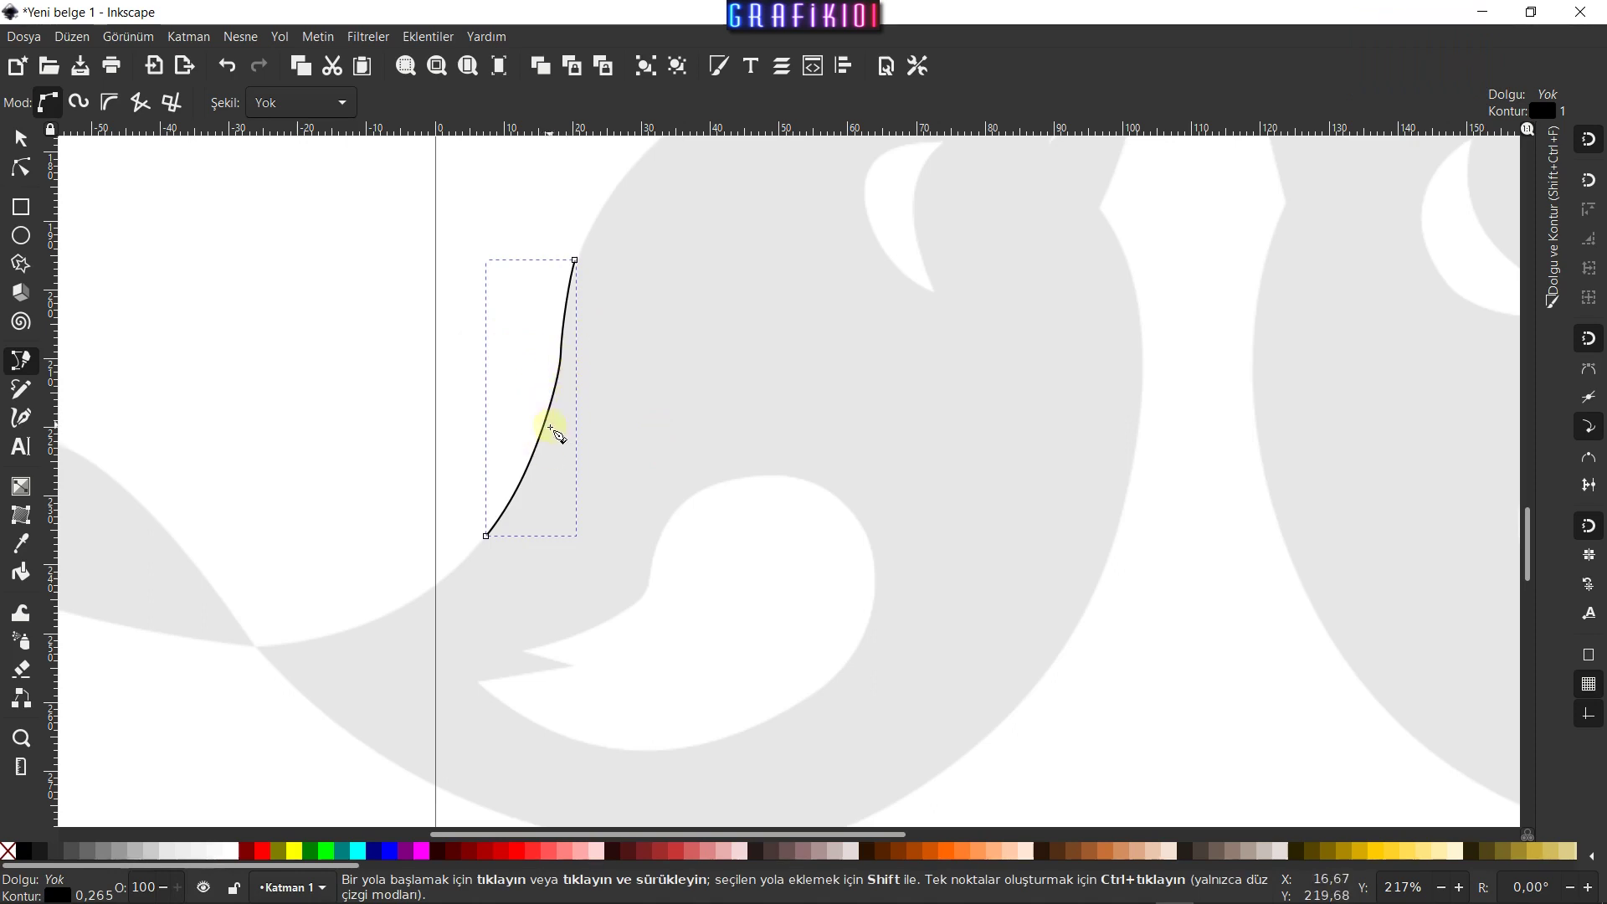
click(21, 136)
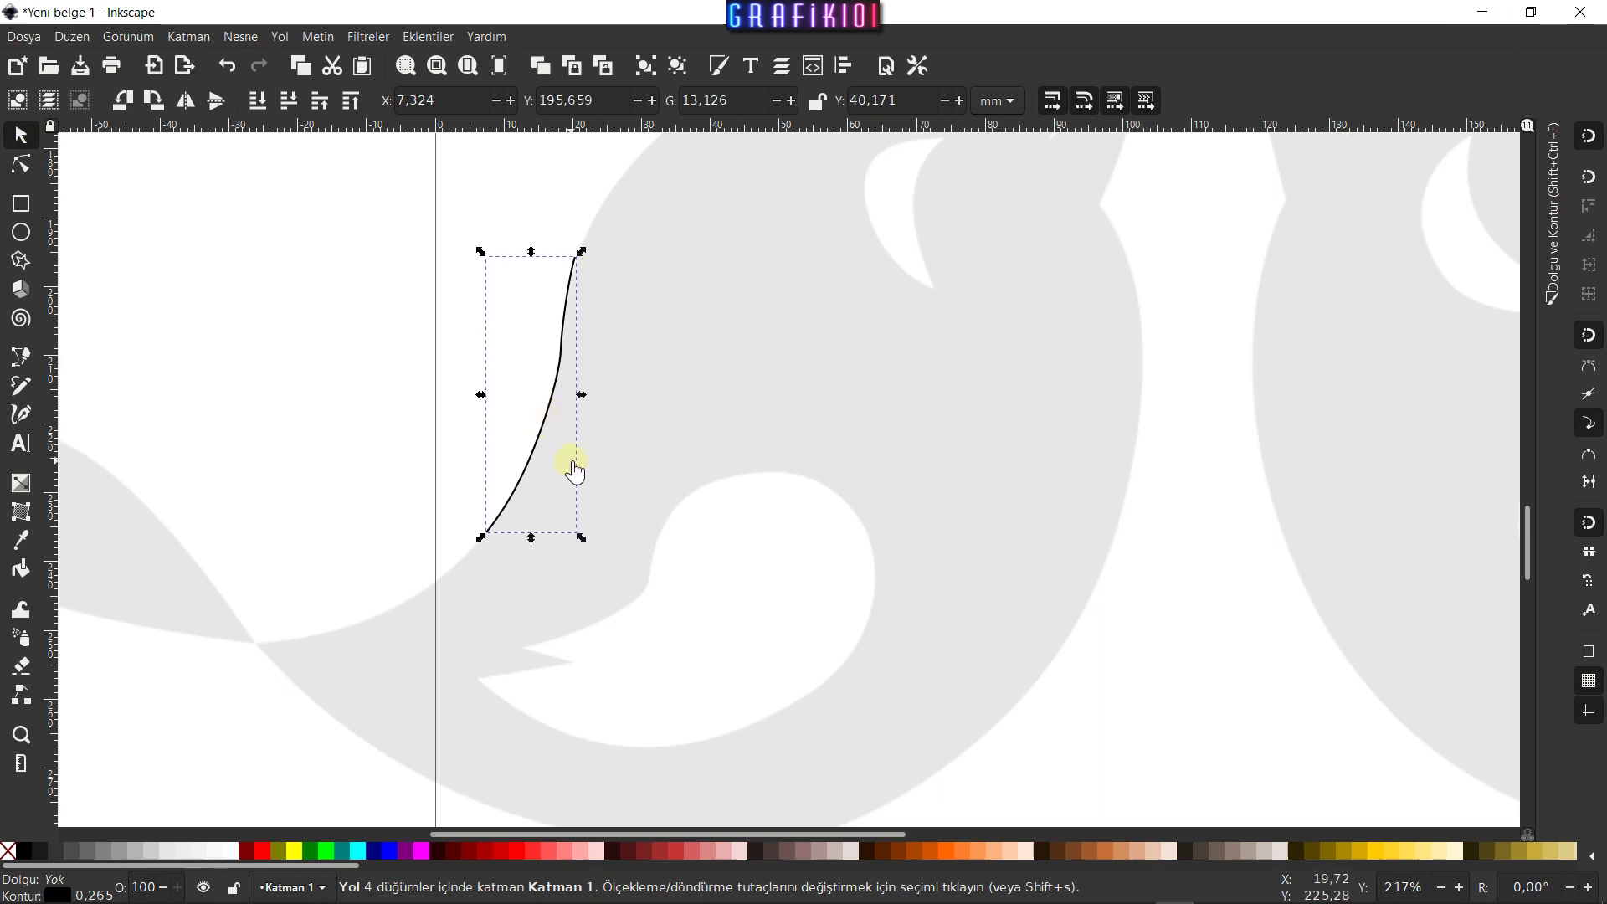
key(Delete)
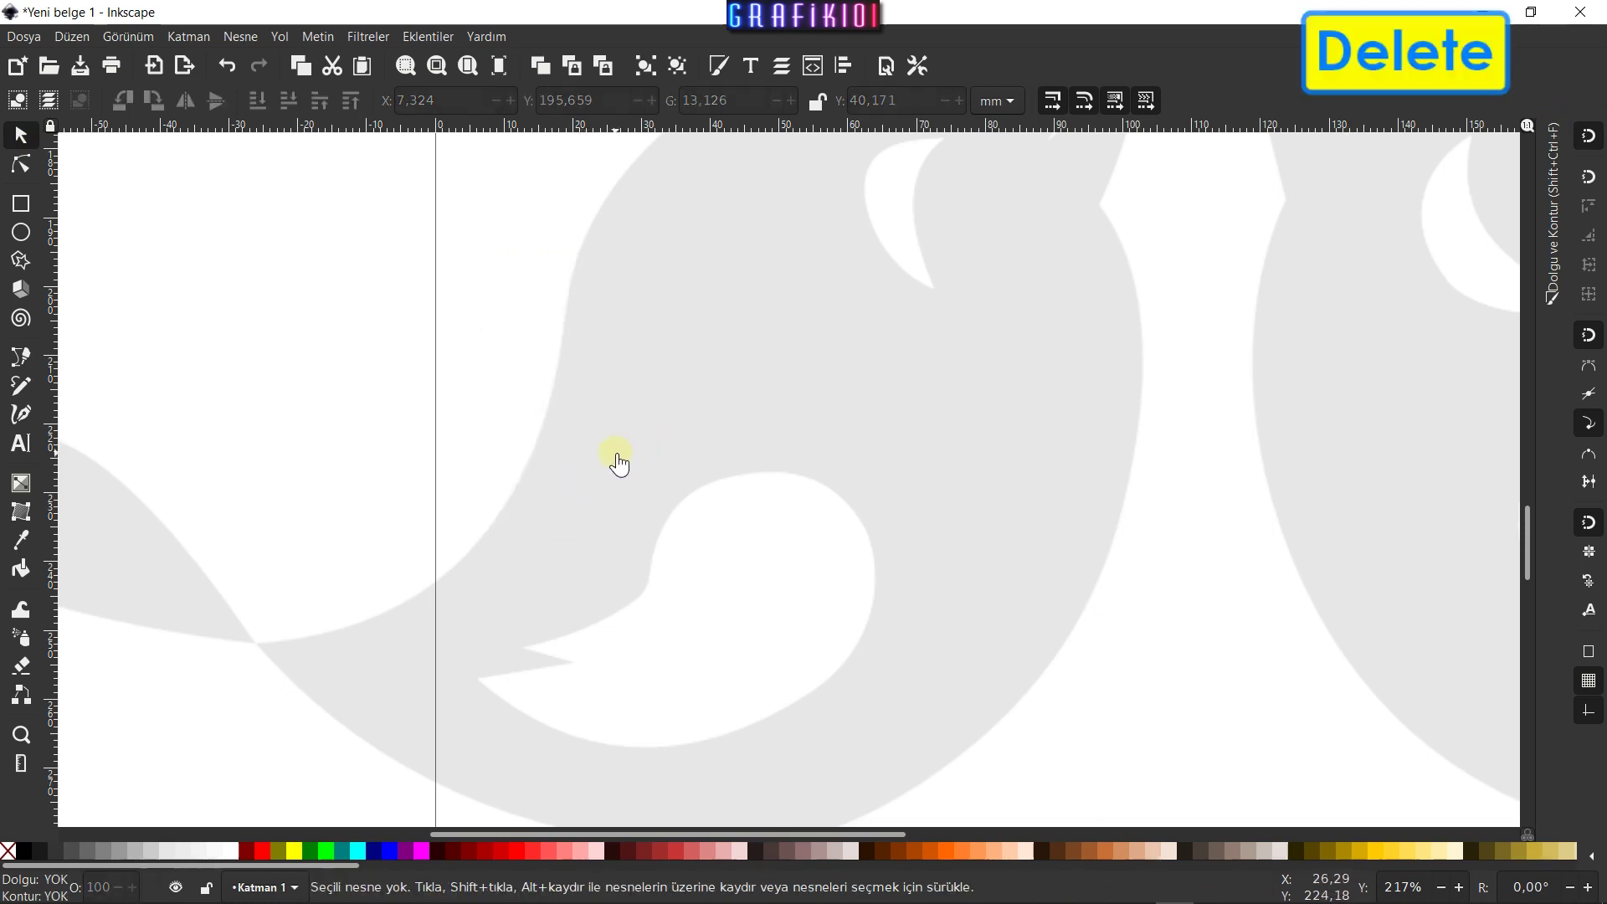
Choose the Bezier pen tool with a different path-drawing mode and adjust the zoom
click(20, 360)
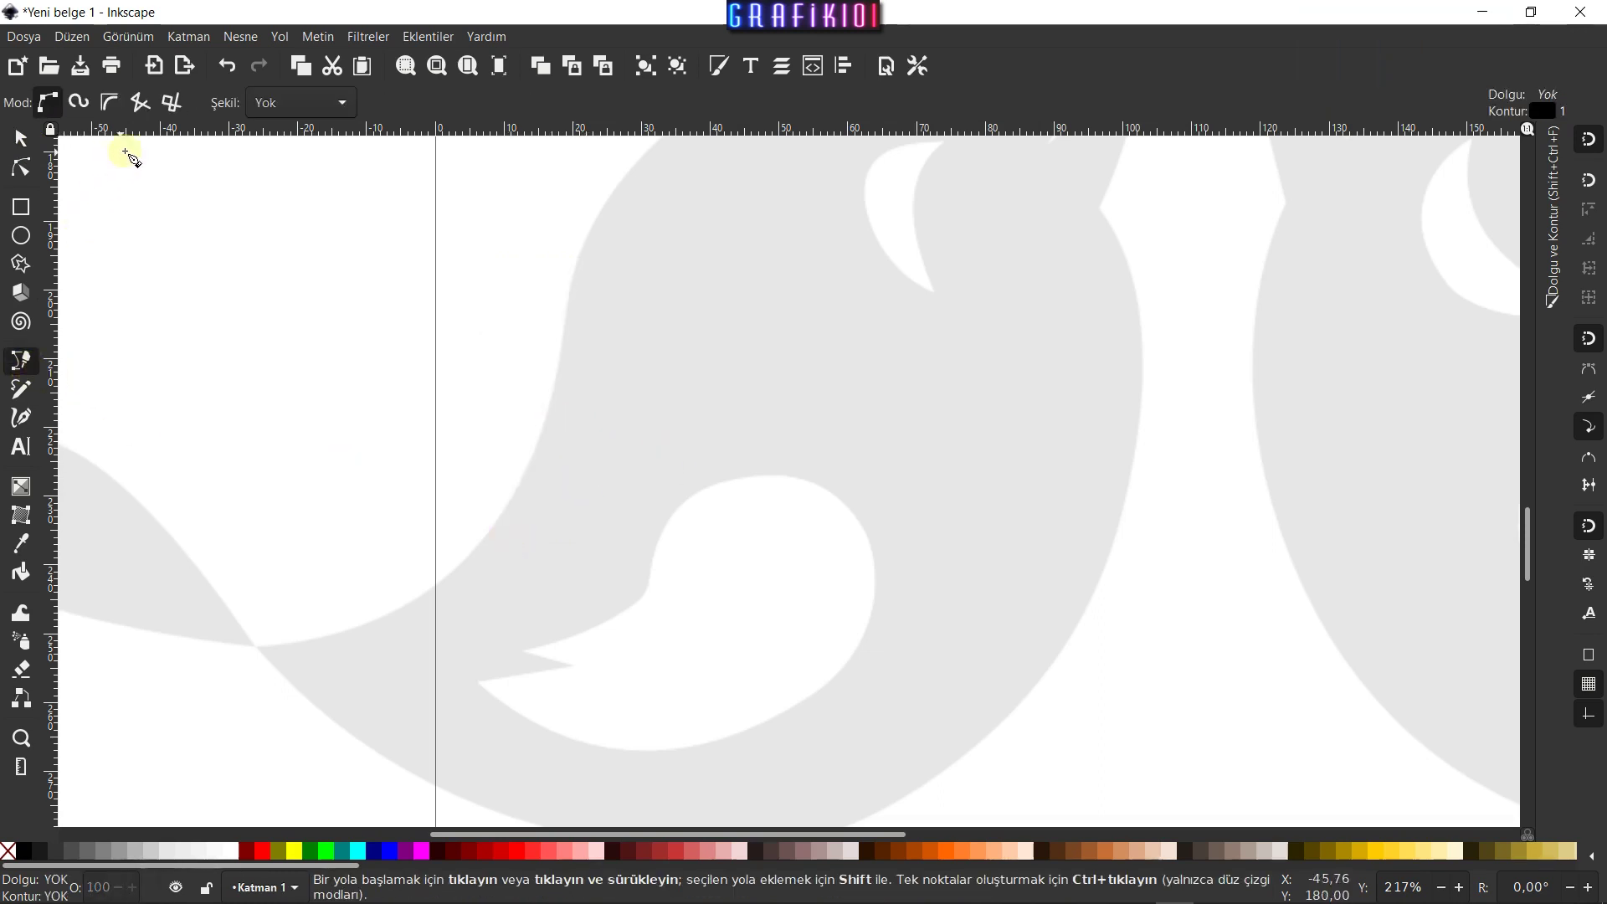
click(111, 104)
scroll(559, 643, down, 1)
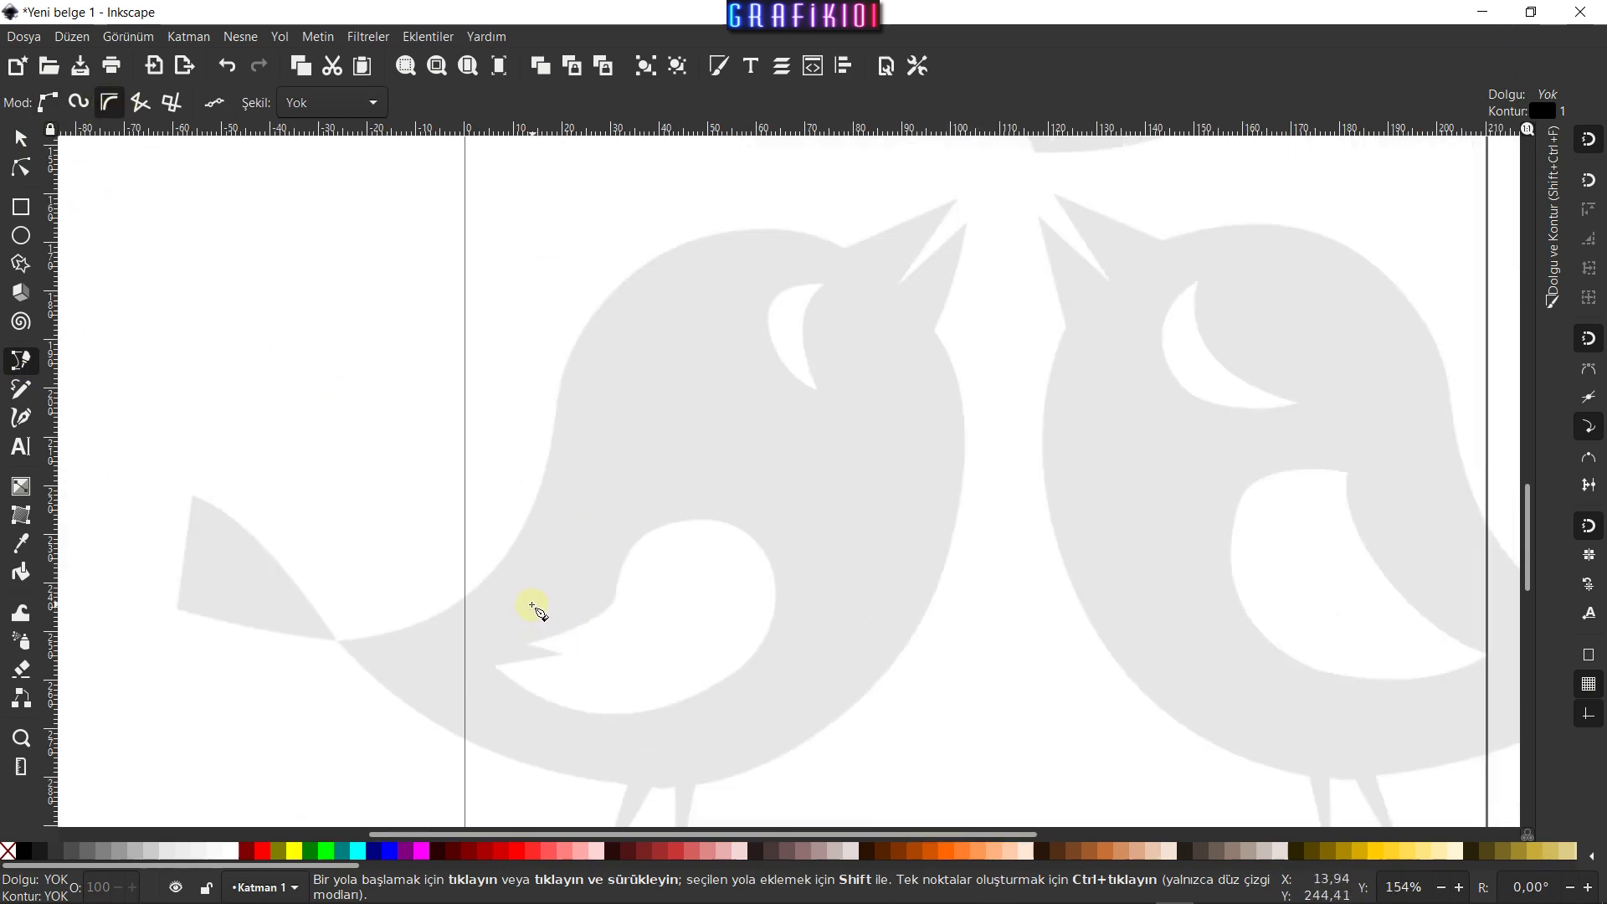
scroll(502, 623, down, 1)
scroll(450, 651, up, 3)
scroll(473, 637, down, 1)
scroll(519, 603, up, 1)
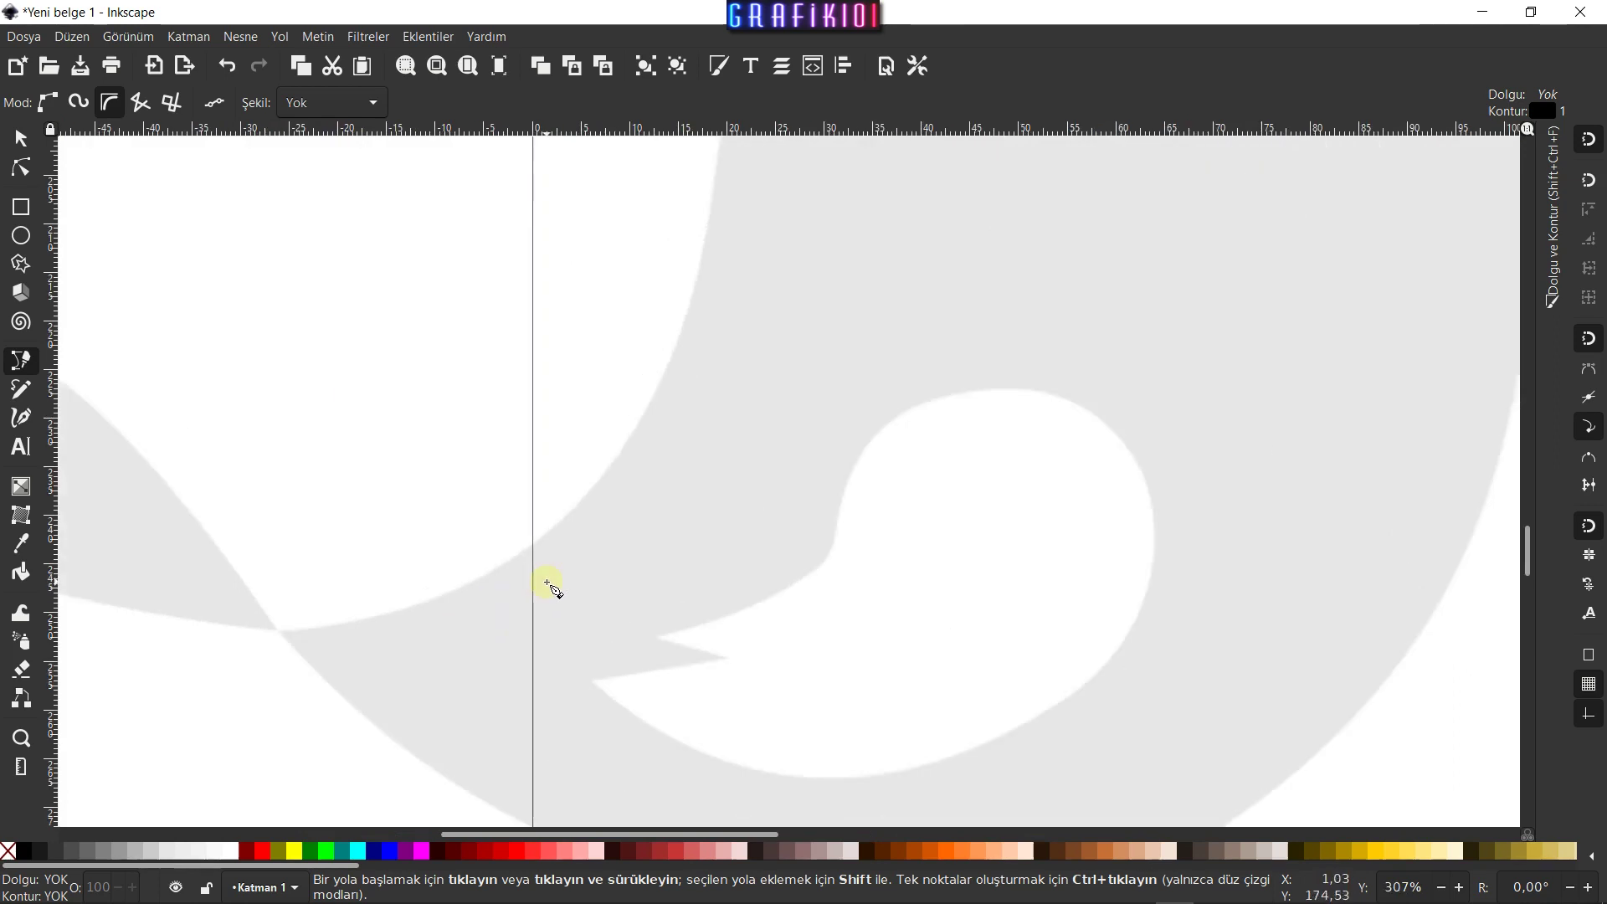
scroll(481, 596, up, 1)
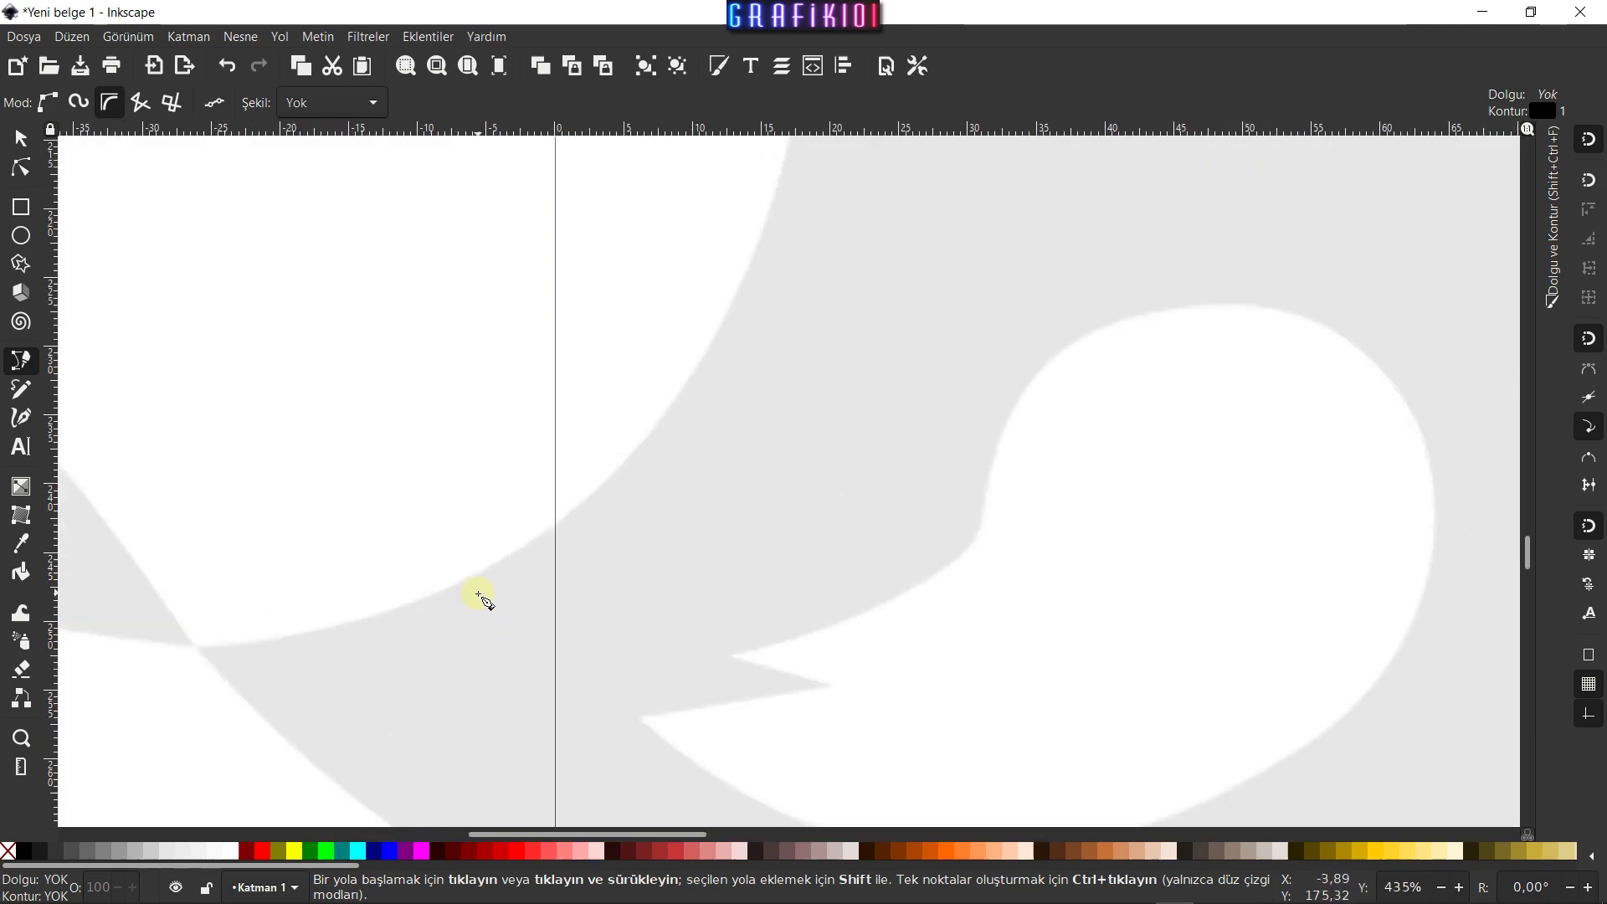
Start the left bird's outline at the tail-body junction and add points along its back
click(202, 648)
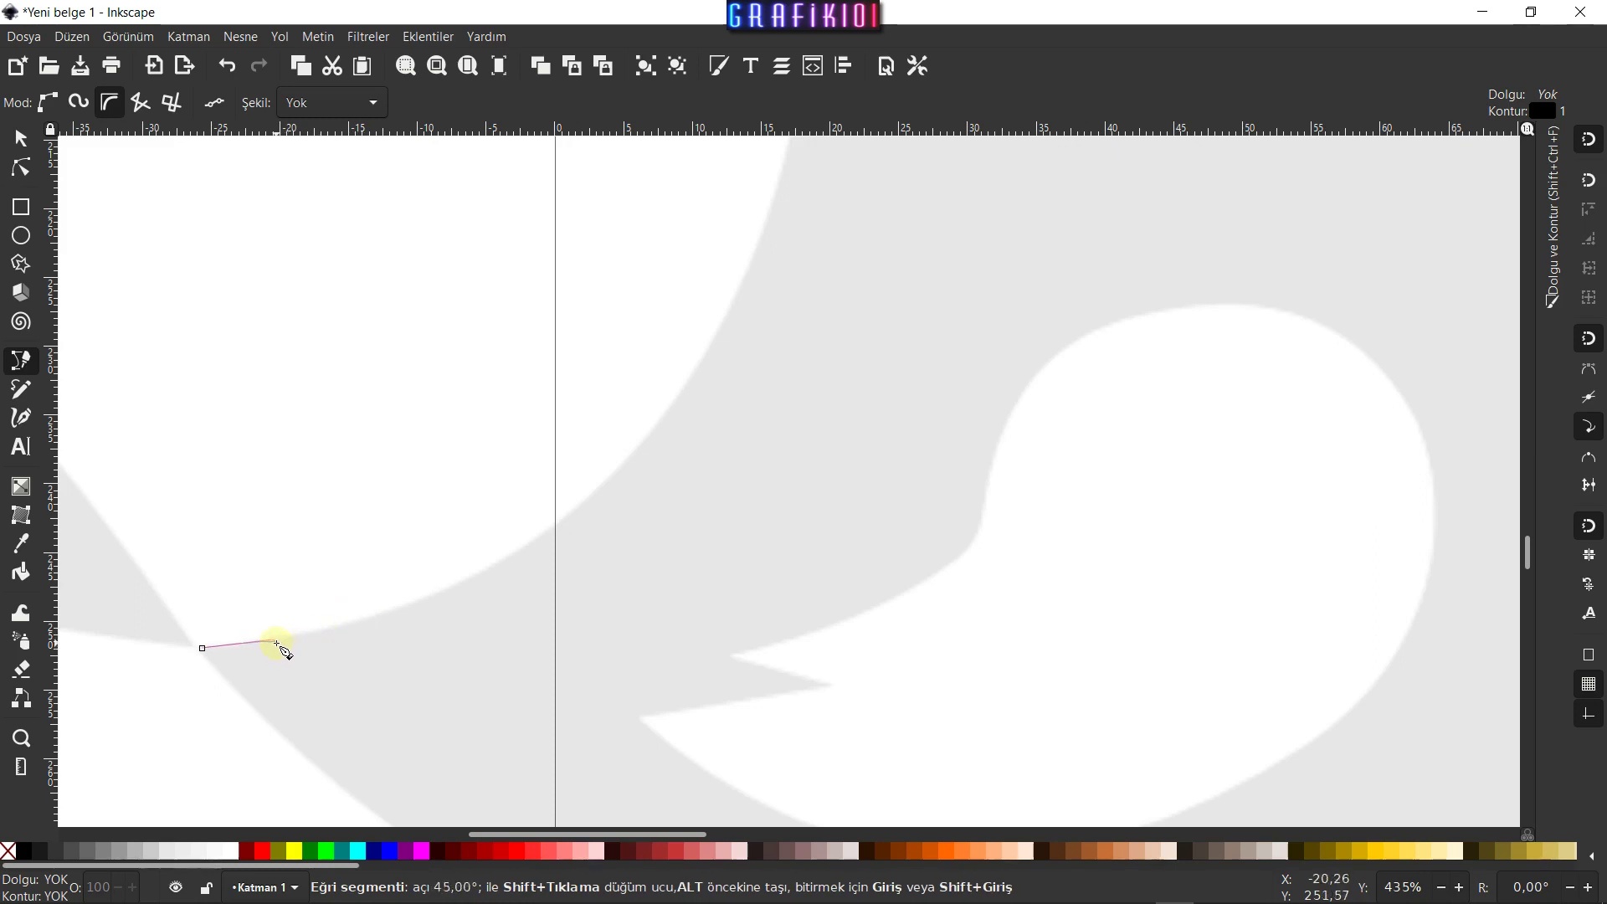
click(272, 640)
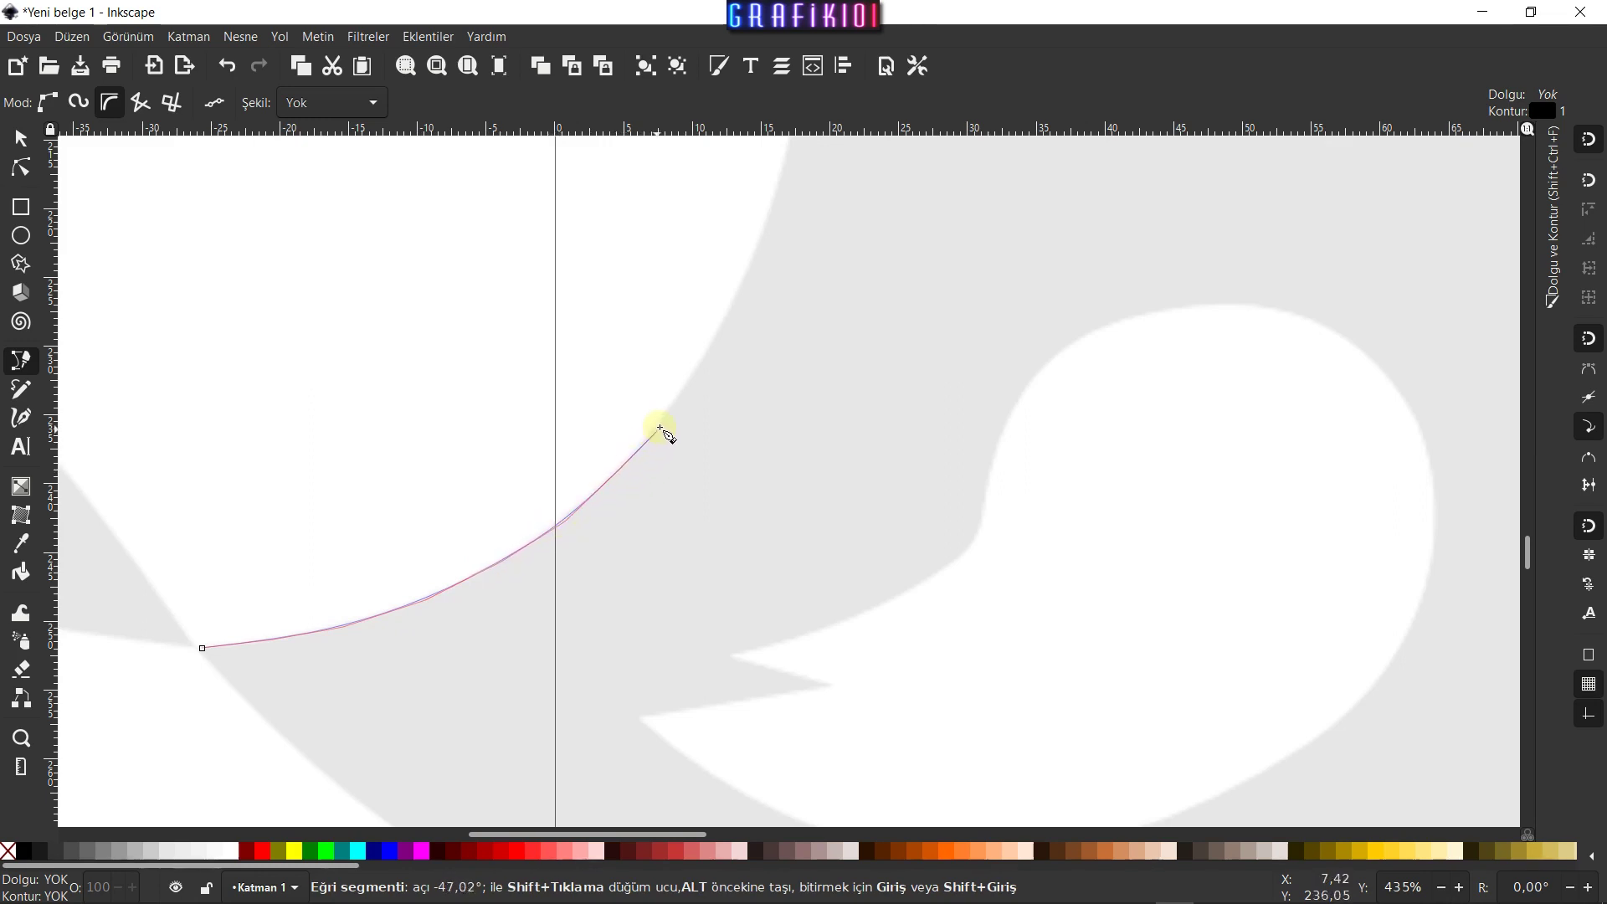
drag(678, 399, 471, 641)
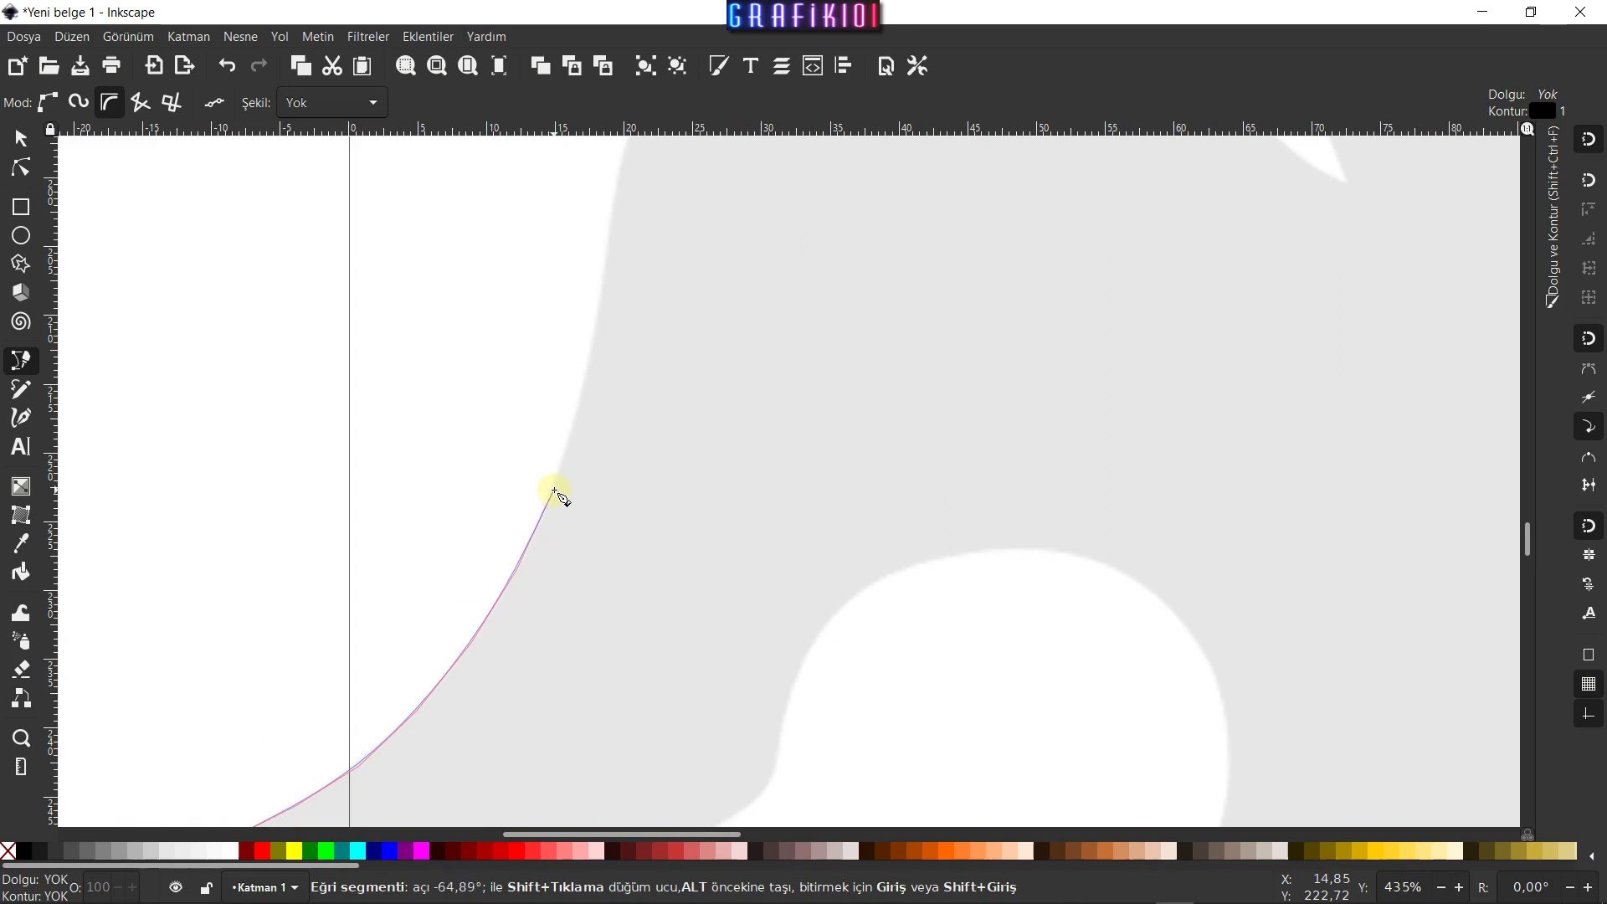
scroll(580, 408, up, 5)
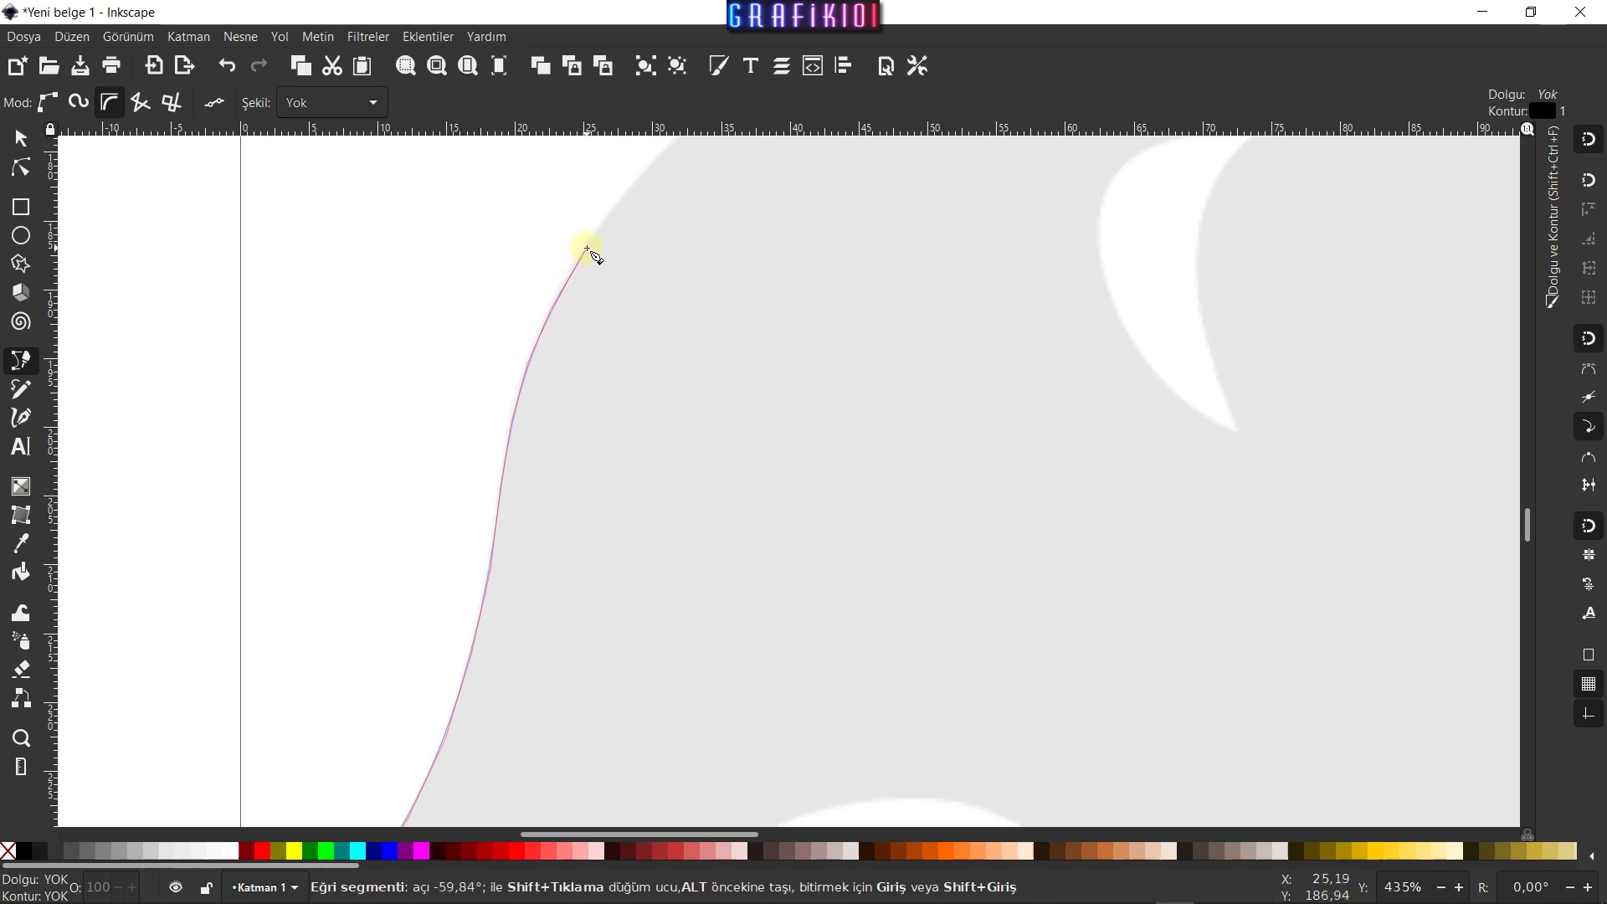
Trace over the left bird's head and open beak, placing points at both beak tips
scroll(588, 249, up, 8)
scroll(588, 249, right, 5)
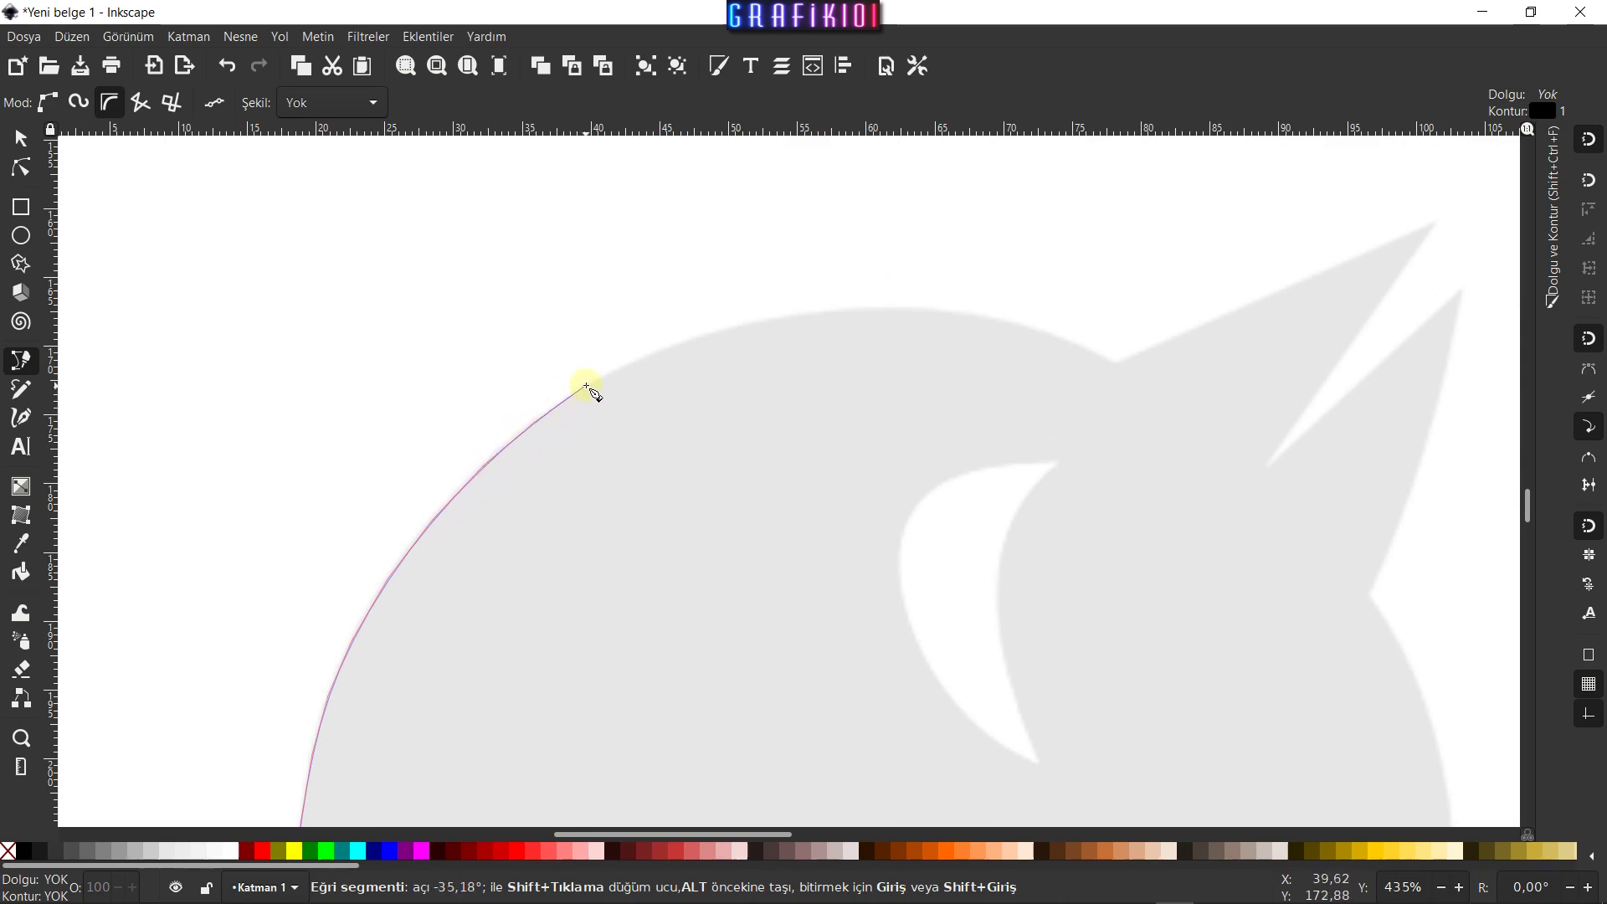
click(746, 329)
click(1011, 318)
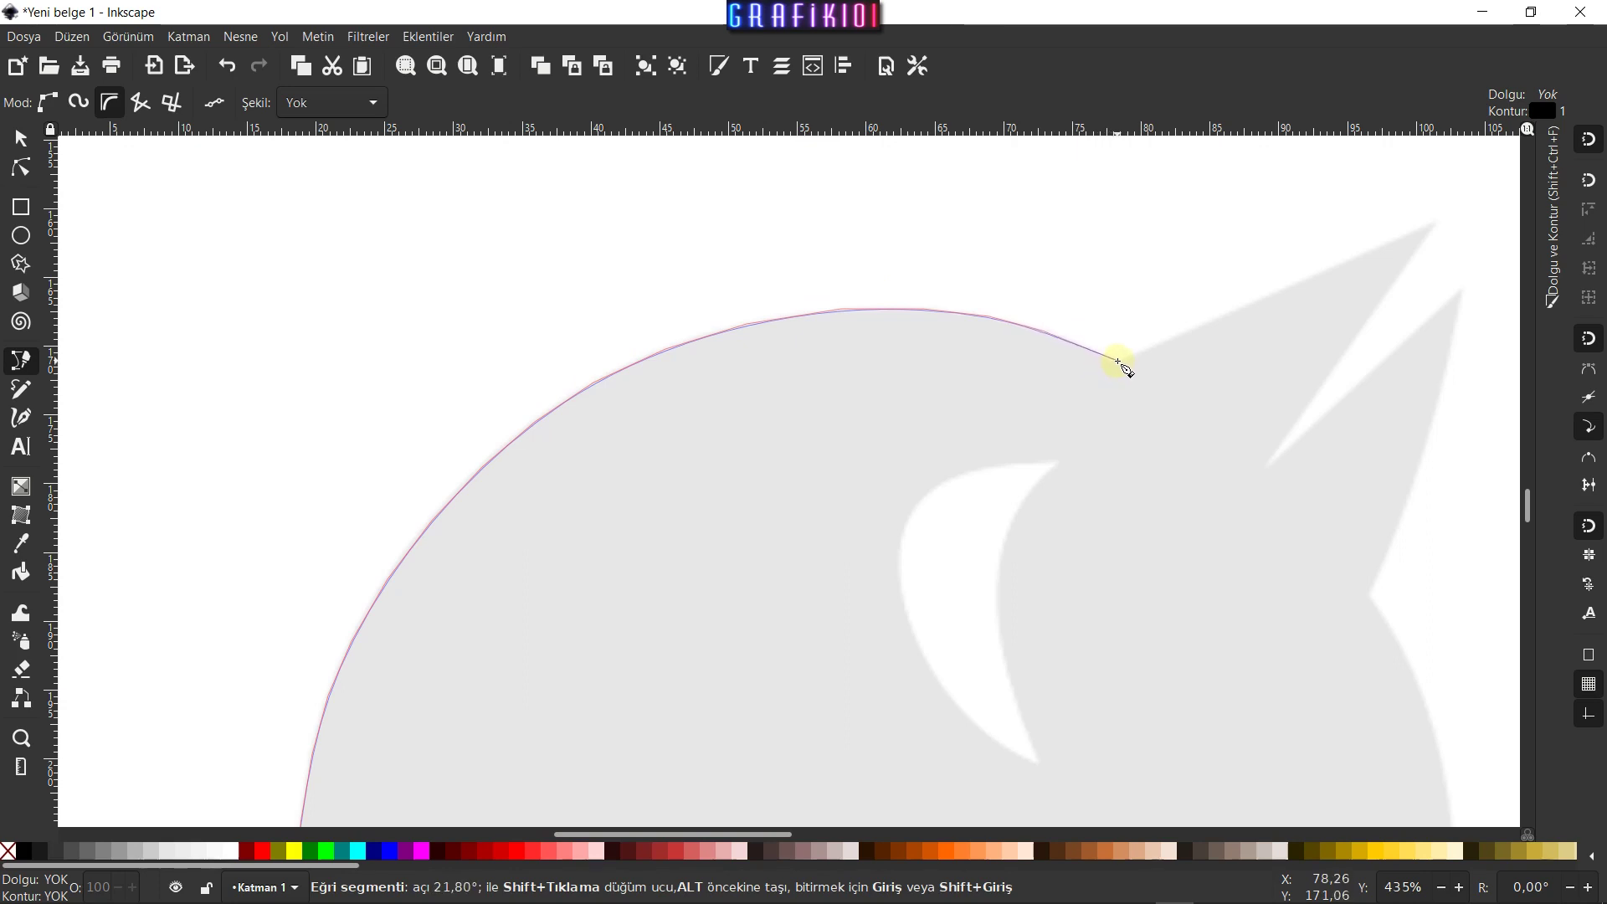
click(1120, 361)
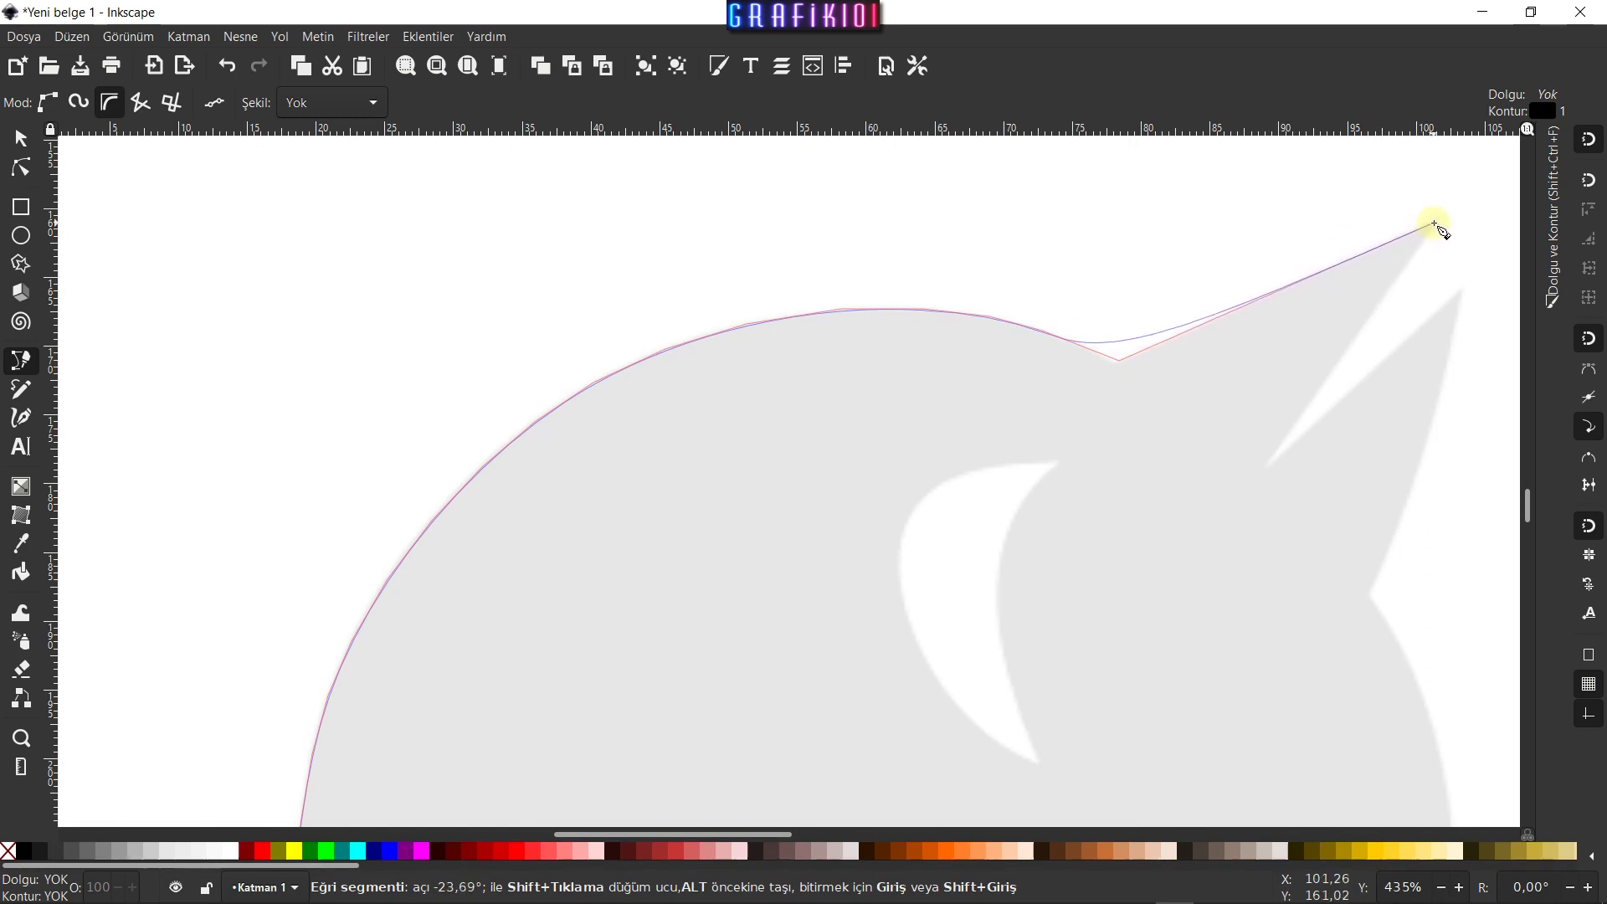
click(1435, 224)
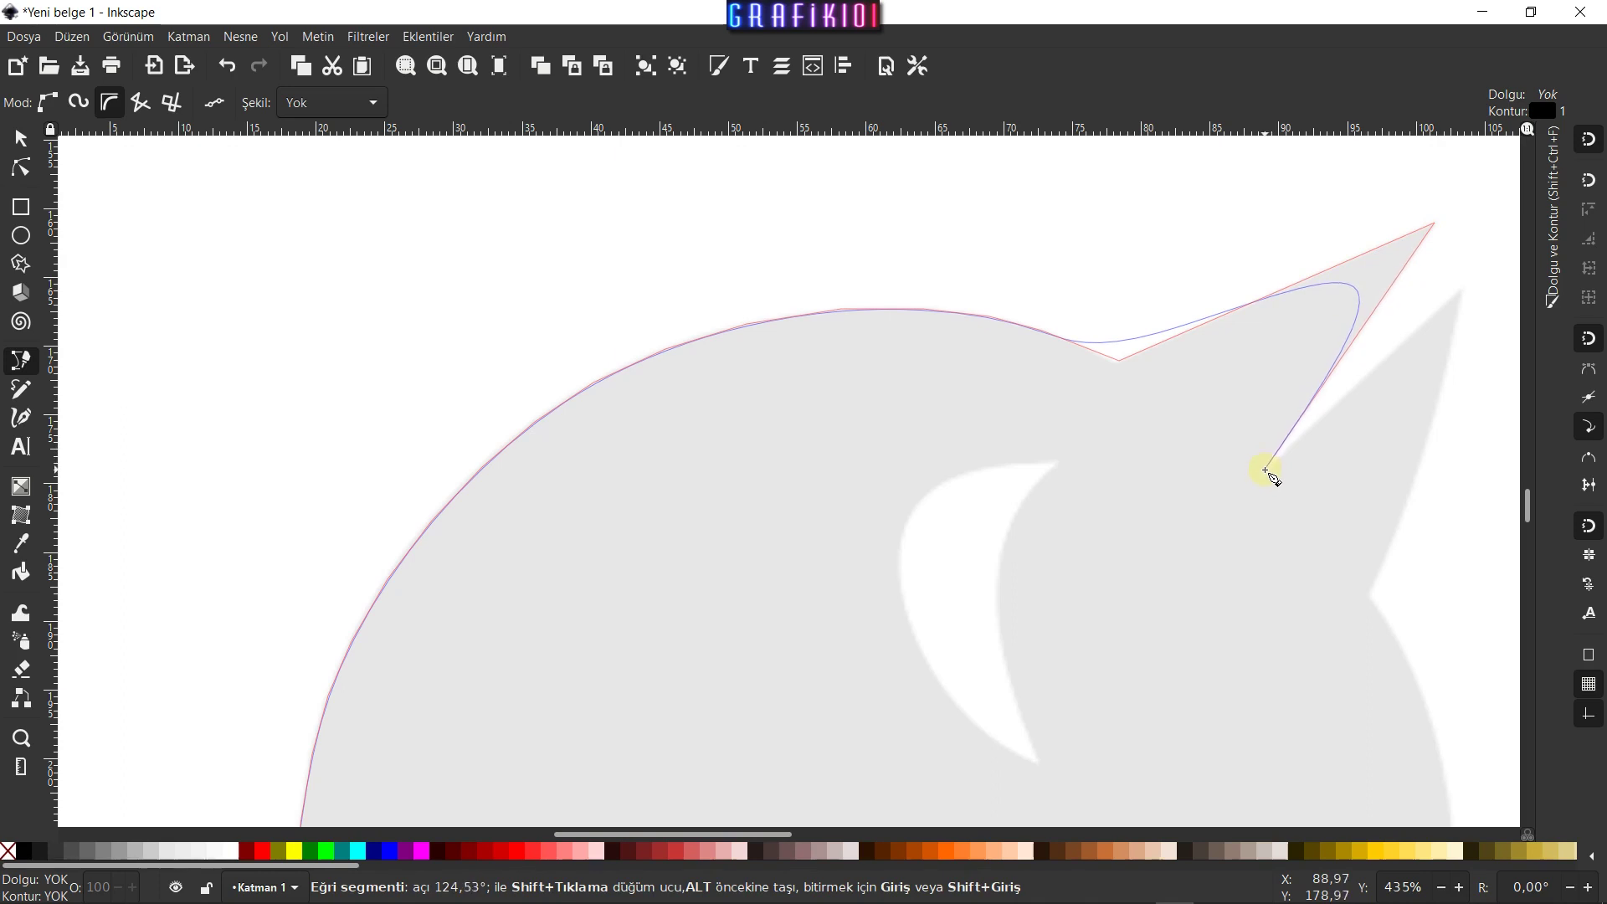
click(1266, 467)
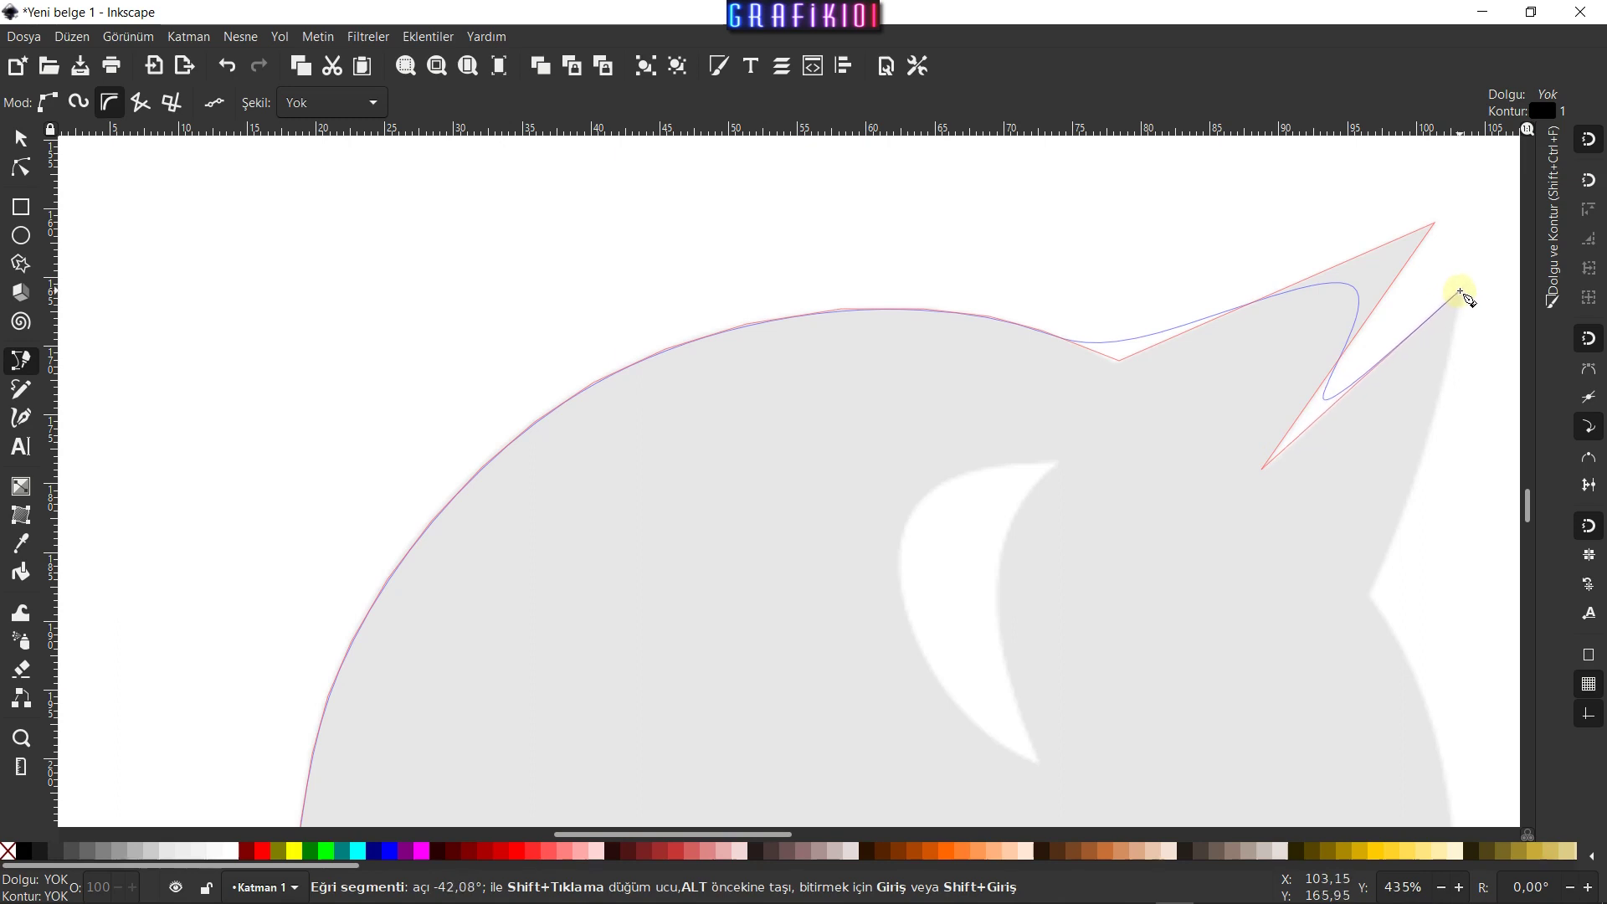
click(1460, 292)
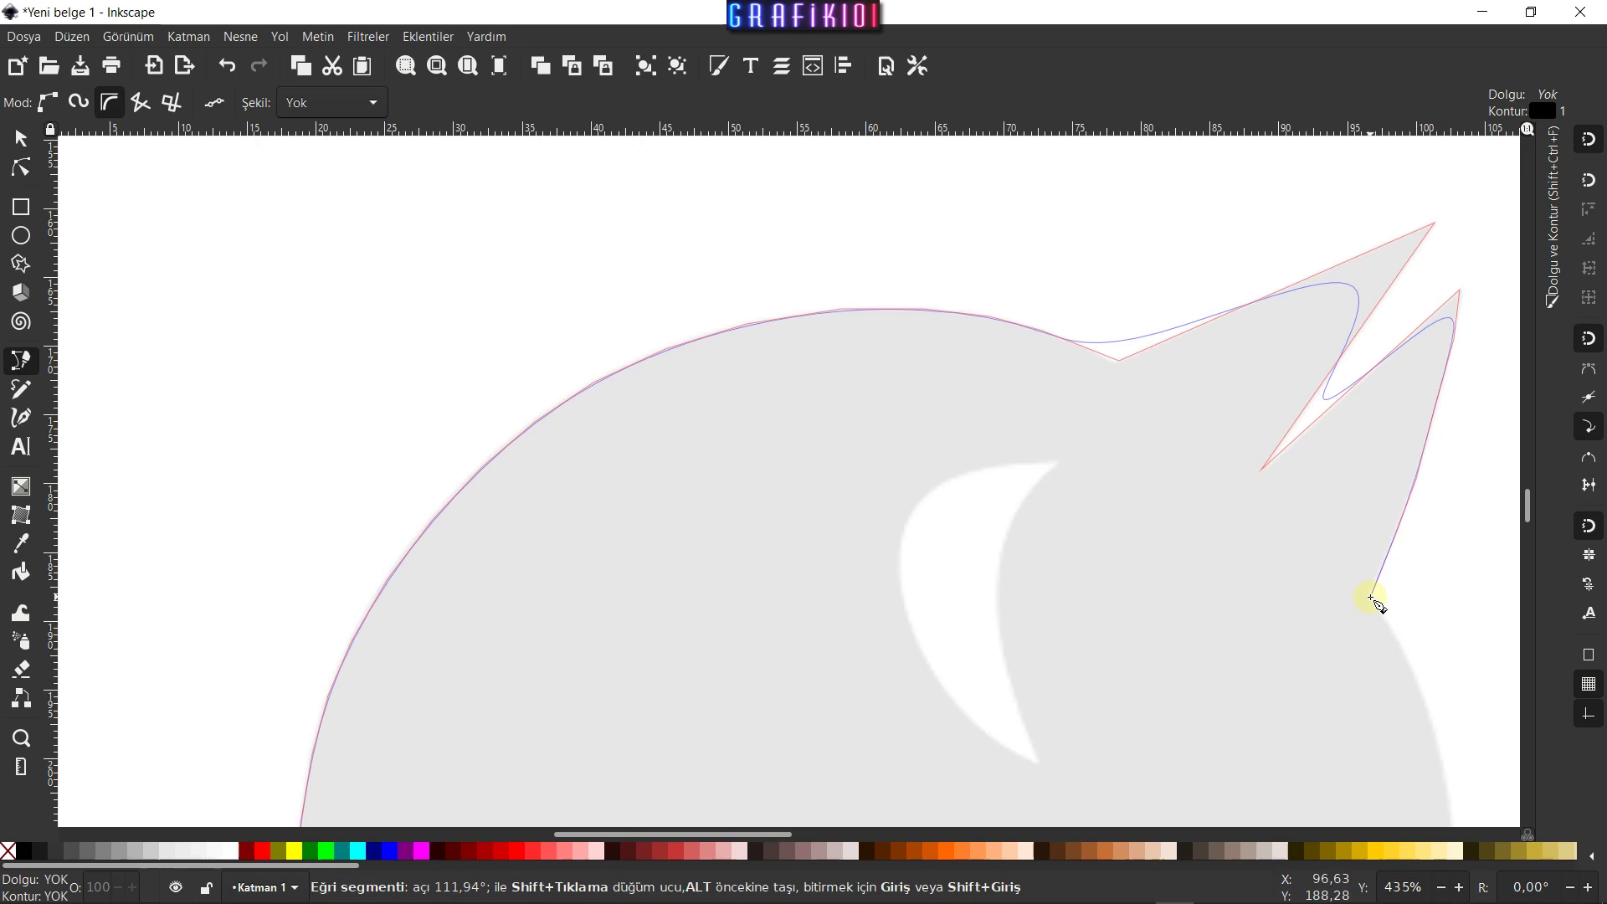
Continue the outline down the throat and chest to both feet and between the legs
drag(1370, 597, 1027, 312)
click(1028, 310)
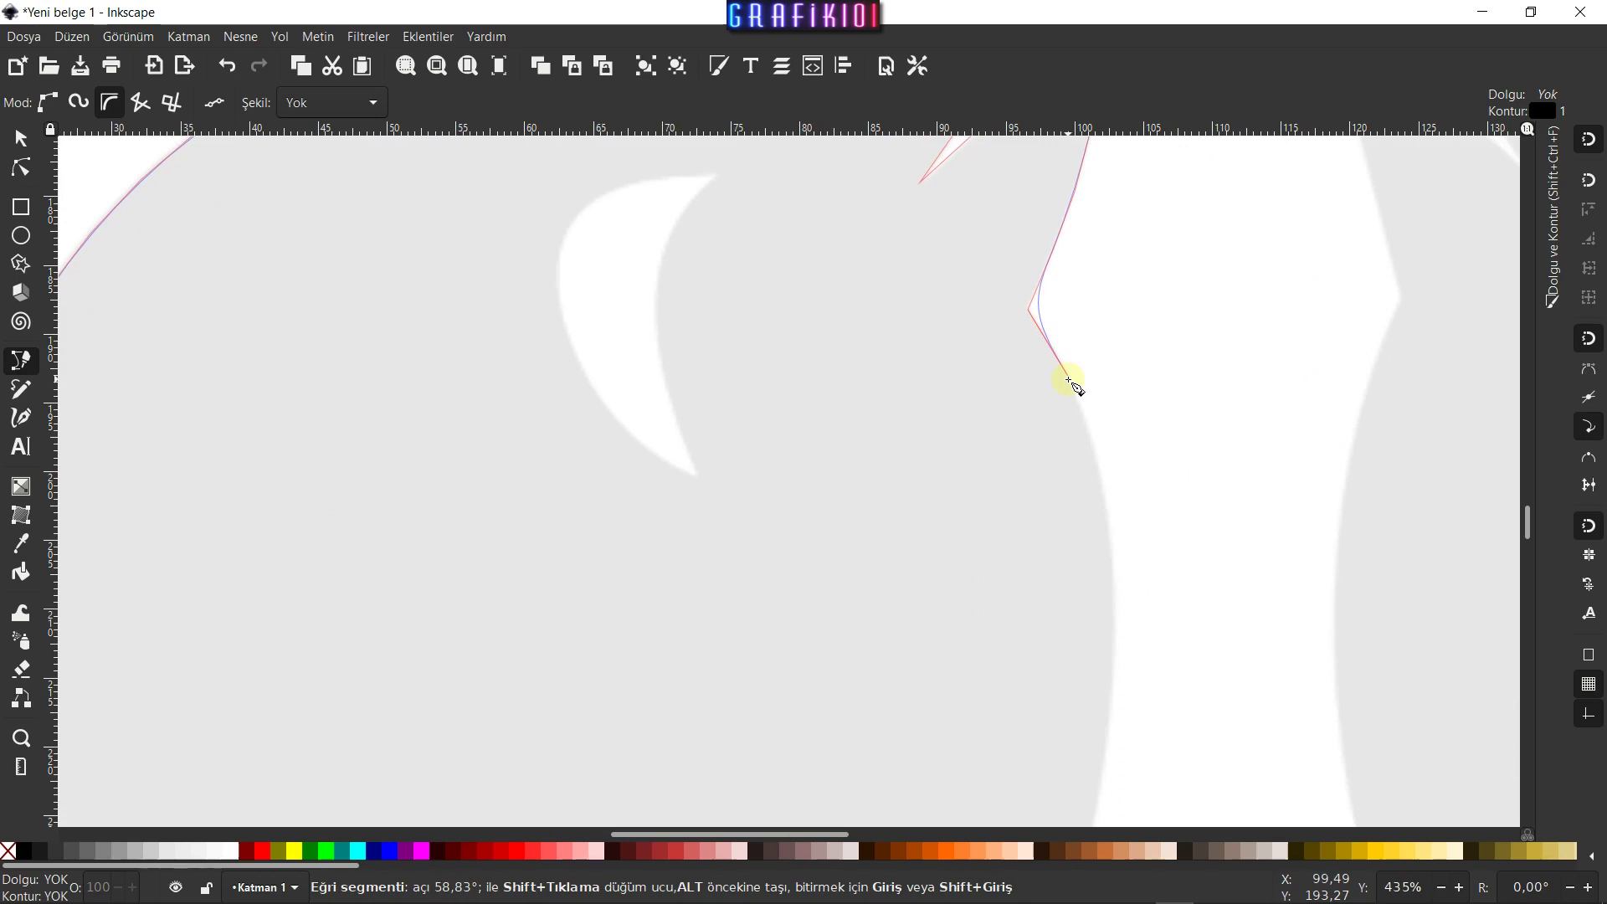
drag(1099, 778, 1131, 456)
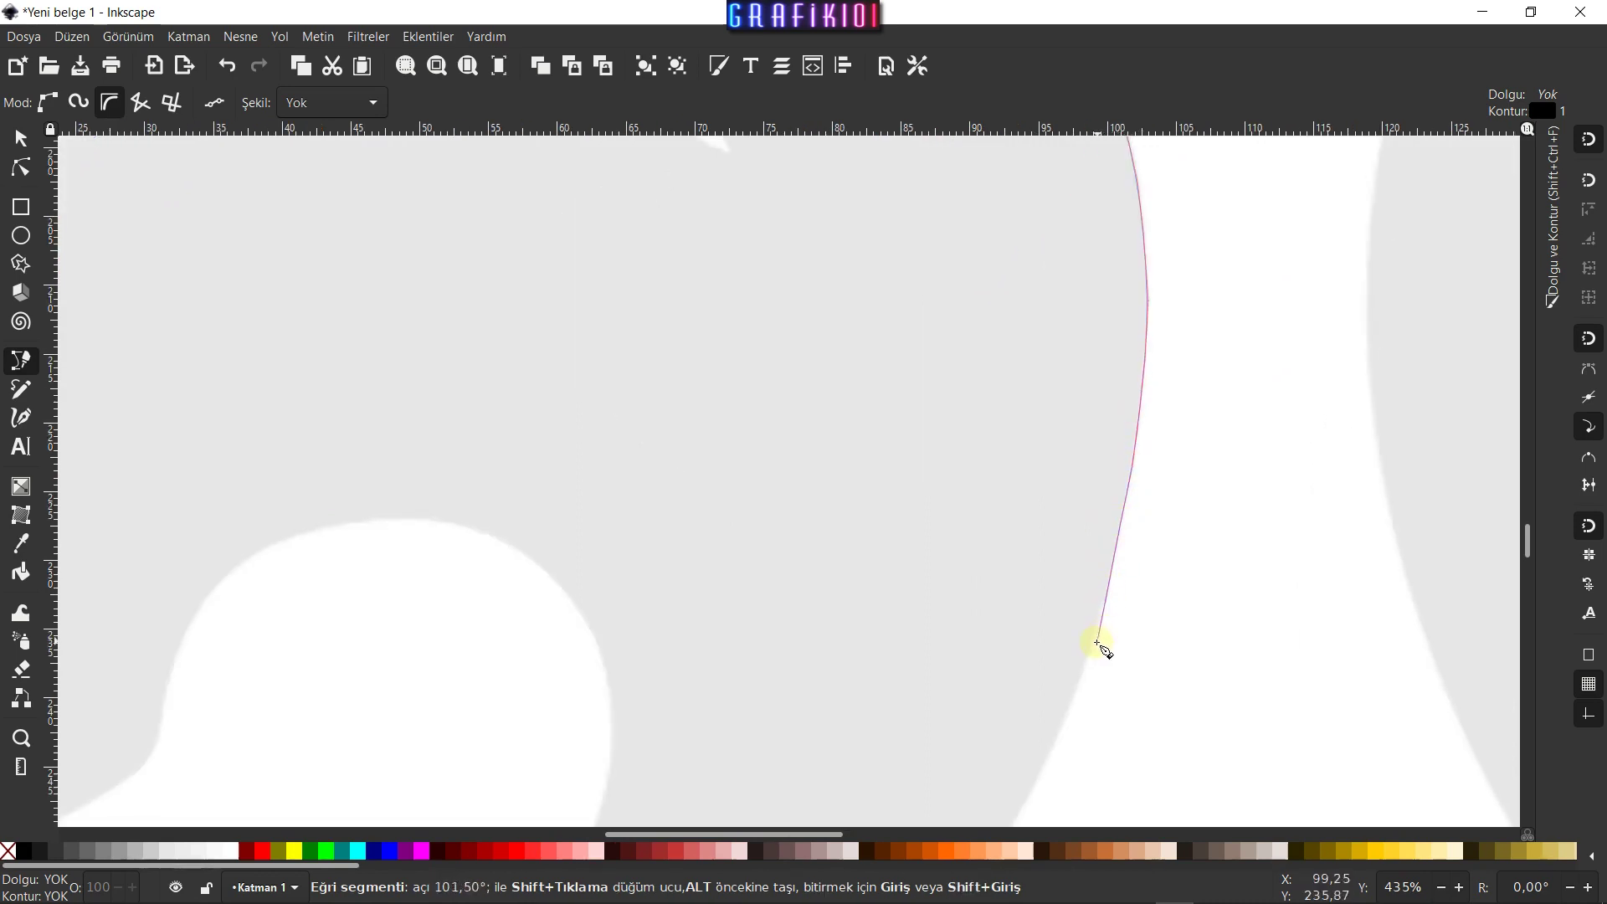
scroll(1094, 423, down, 4)
scroll(926, 449, down, 4)
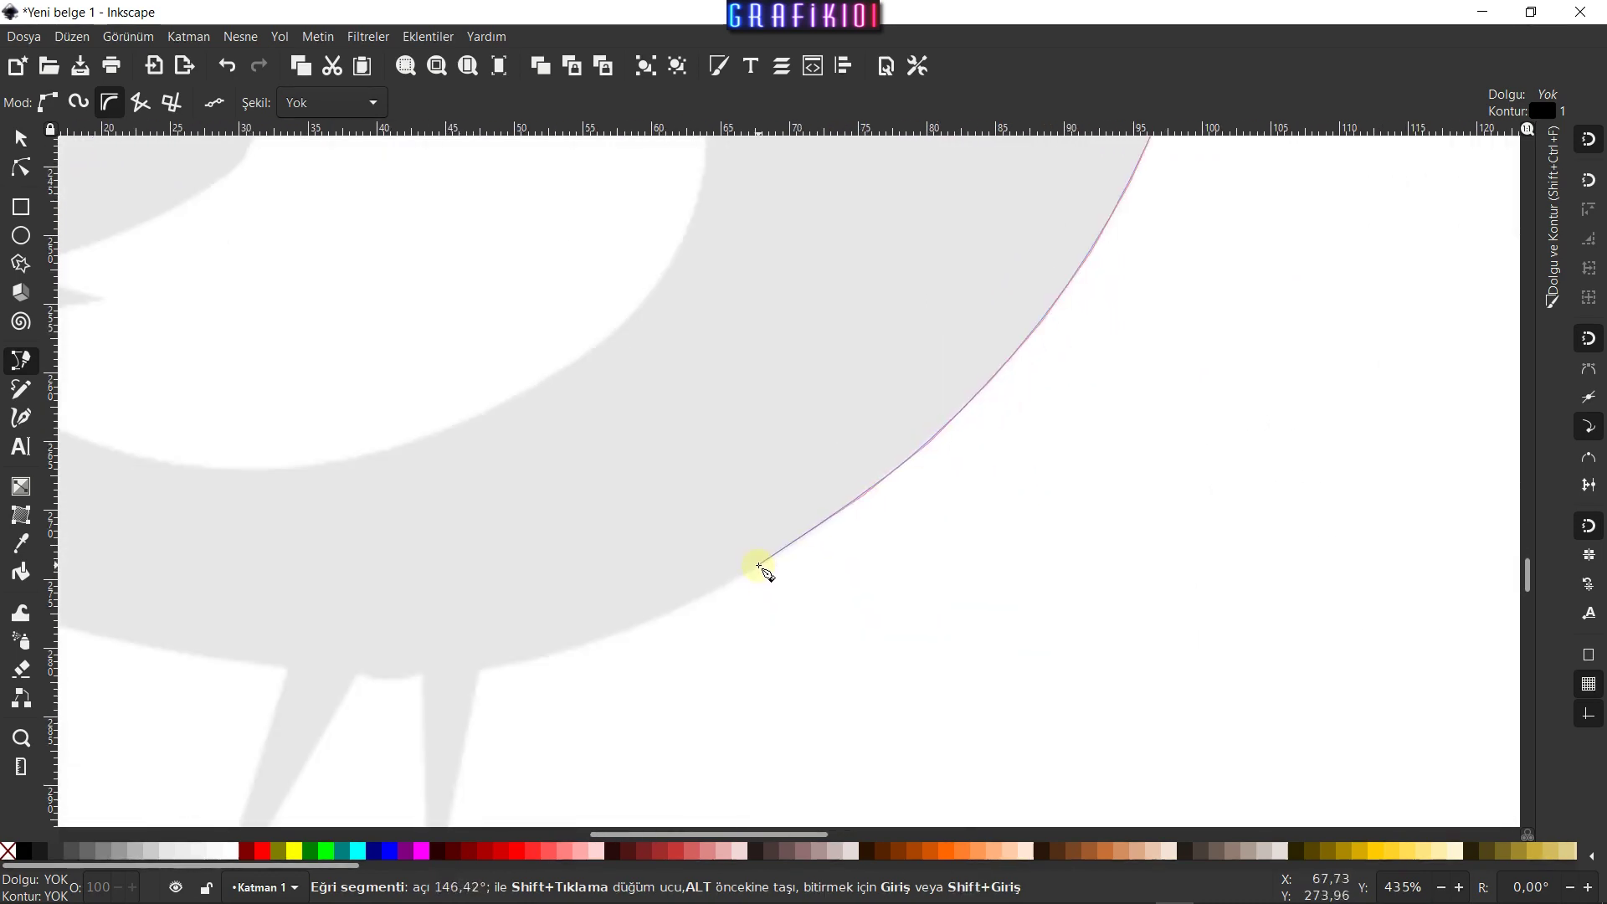
drag(531, 658, 682, 477)
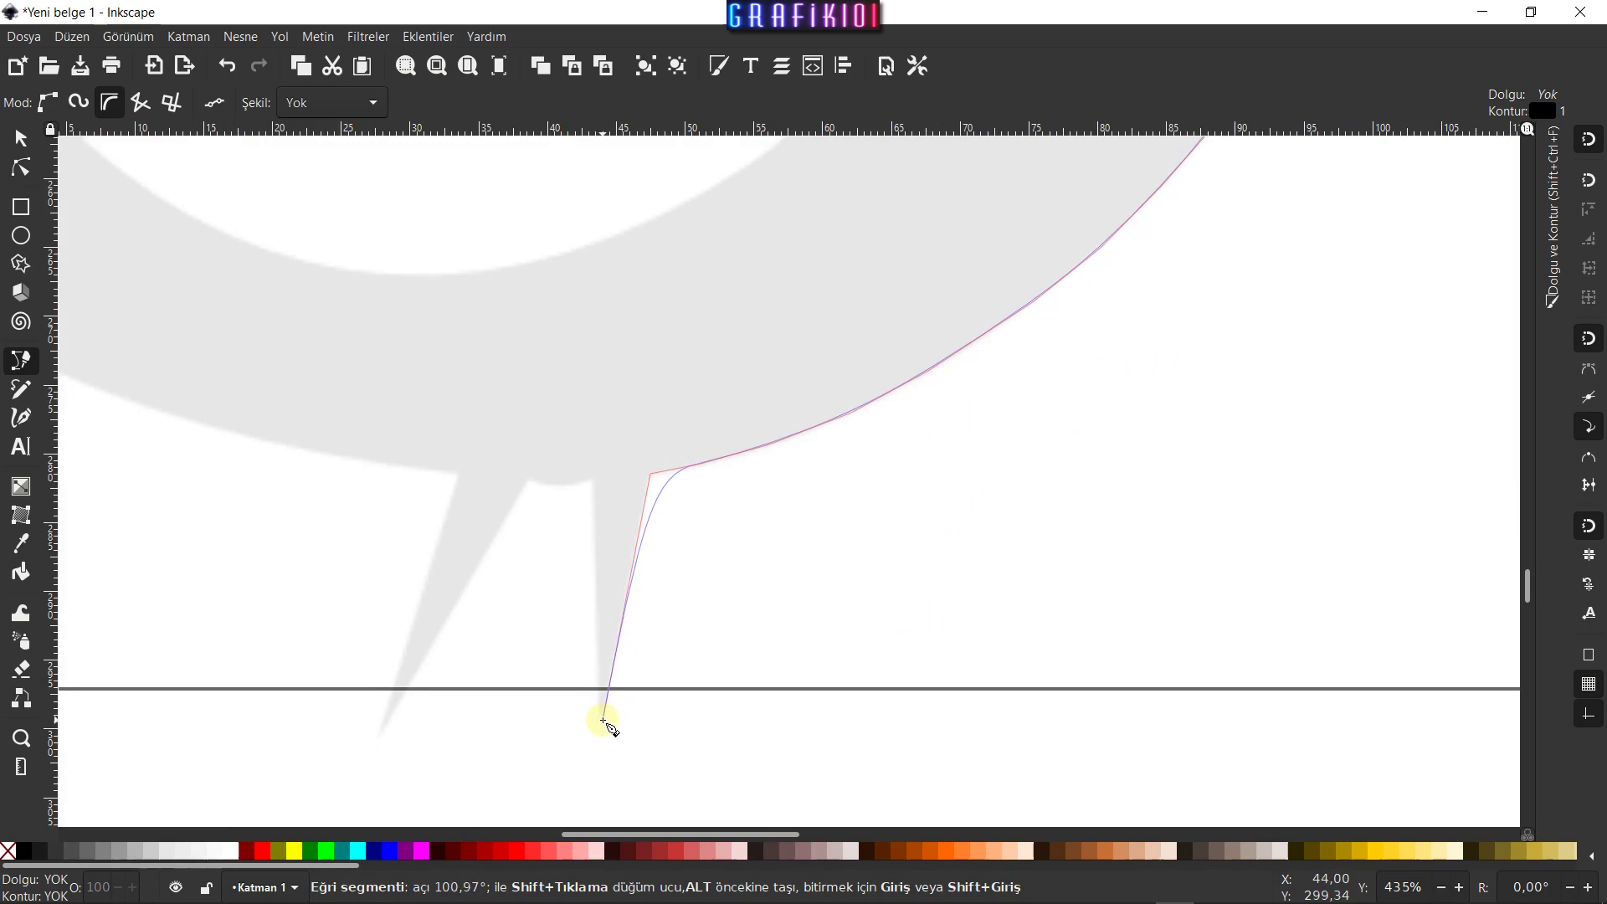
click(603, 718)
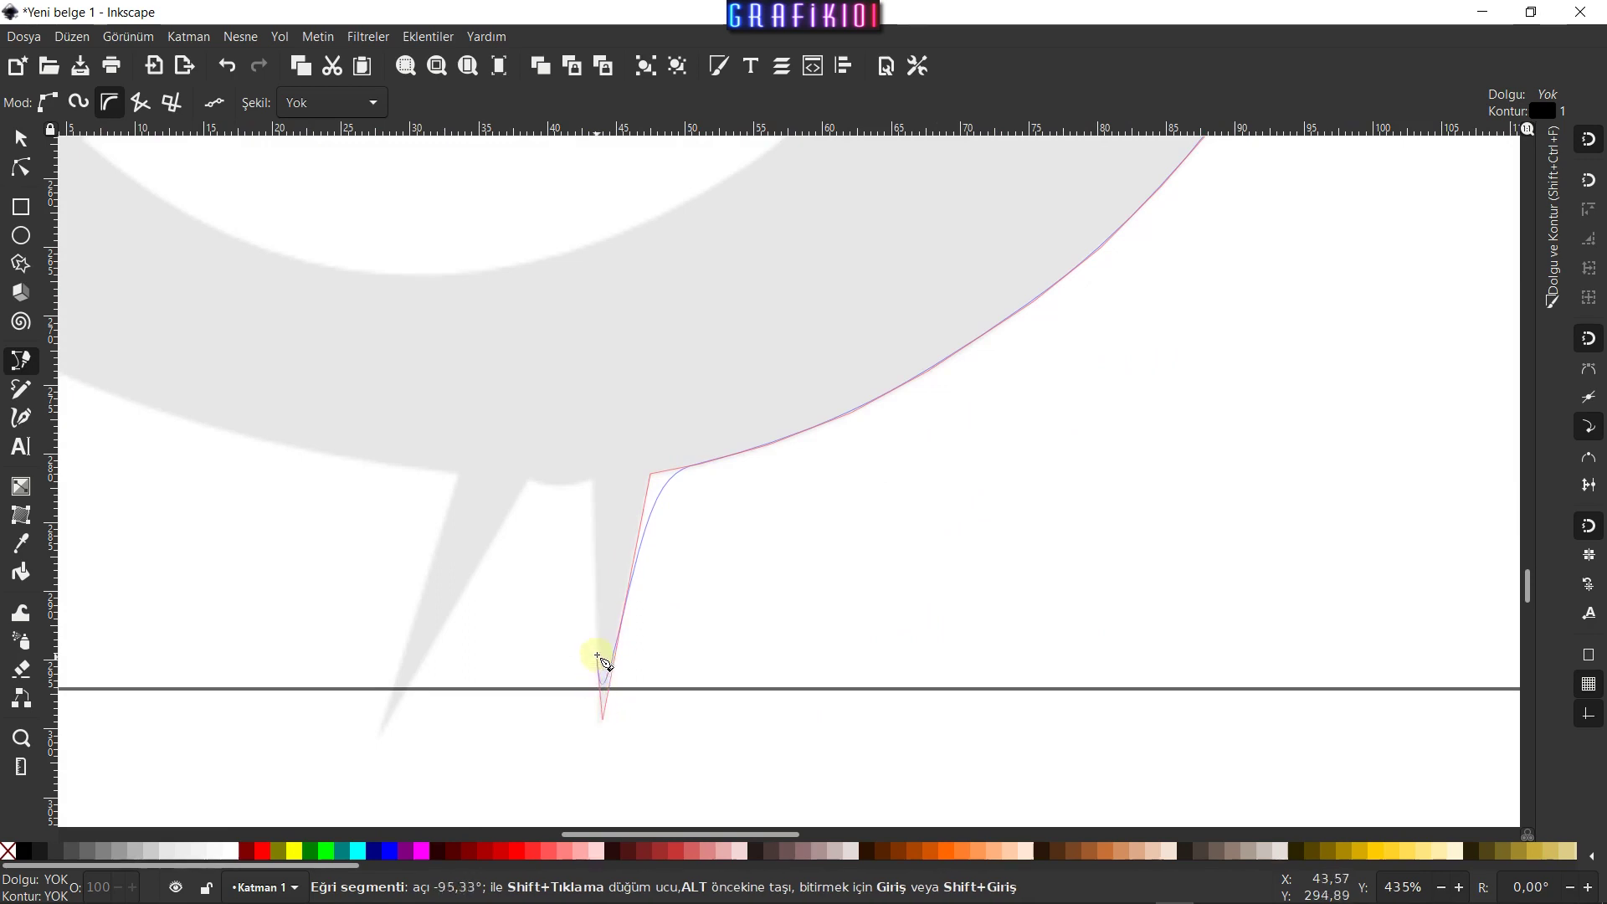
click(596, 479)
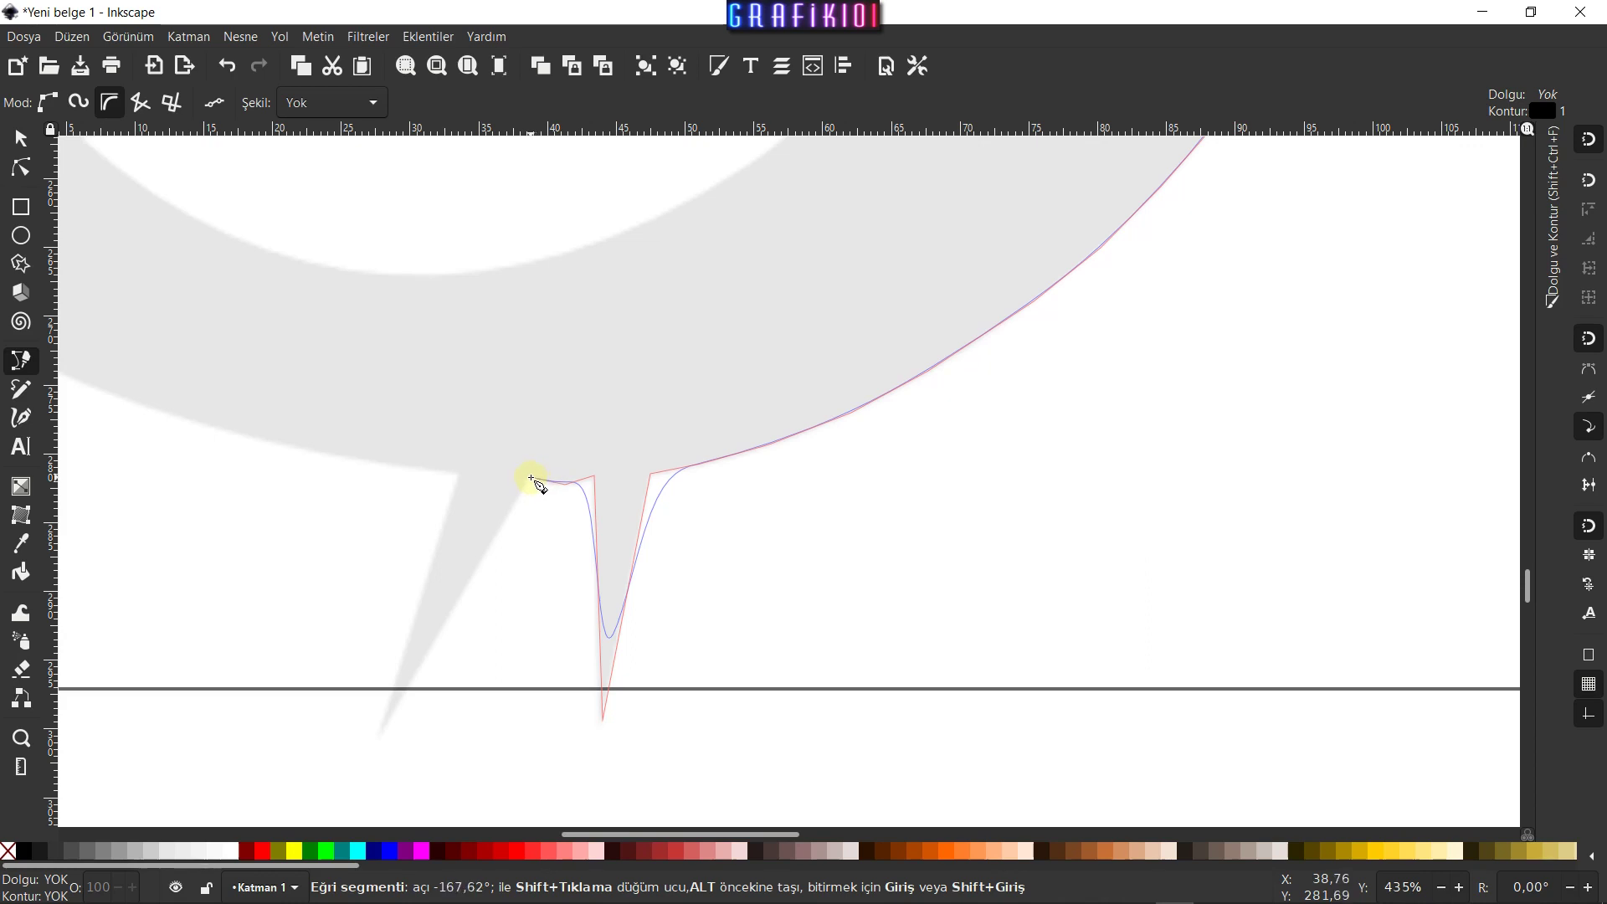
click(530, 479)
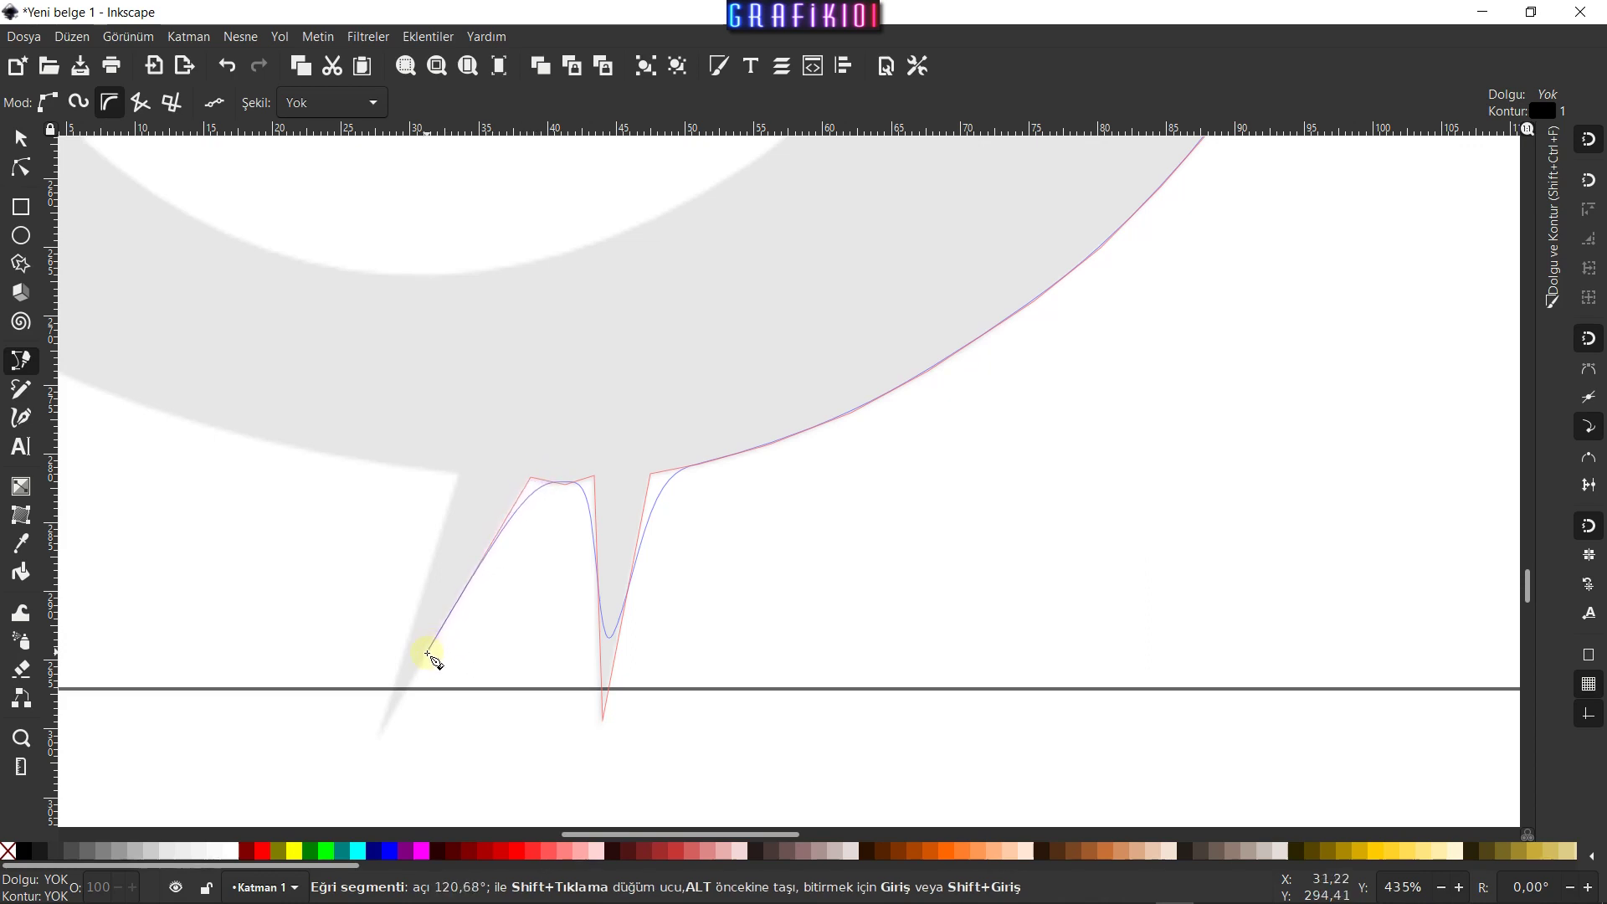
click(378, 740)
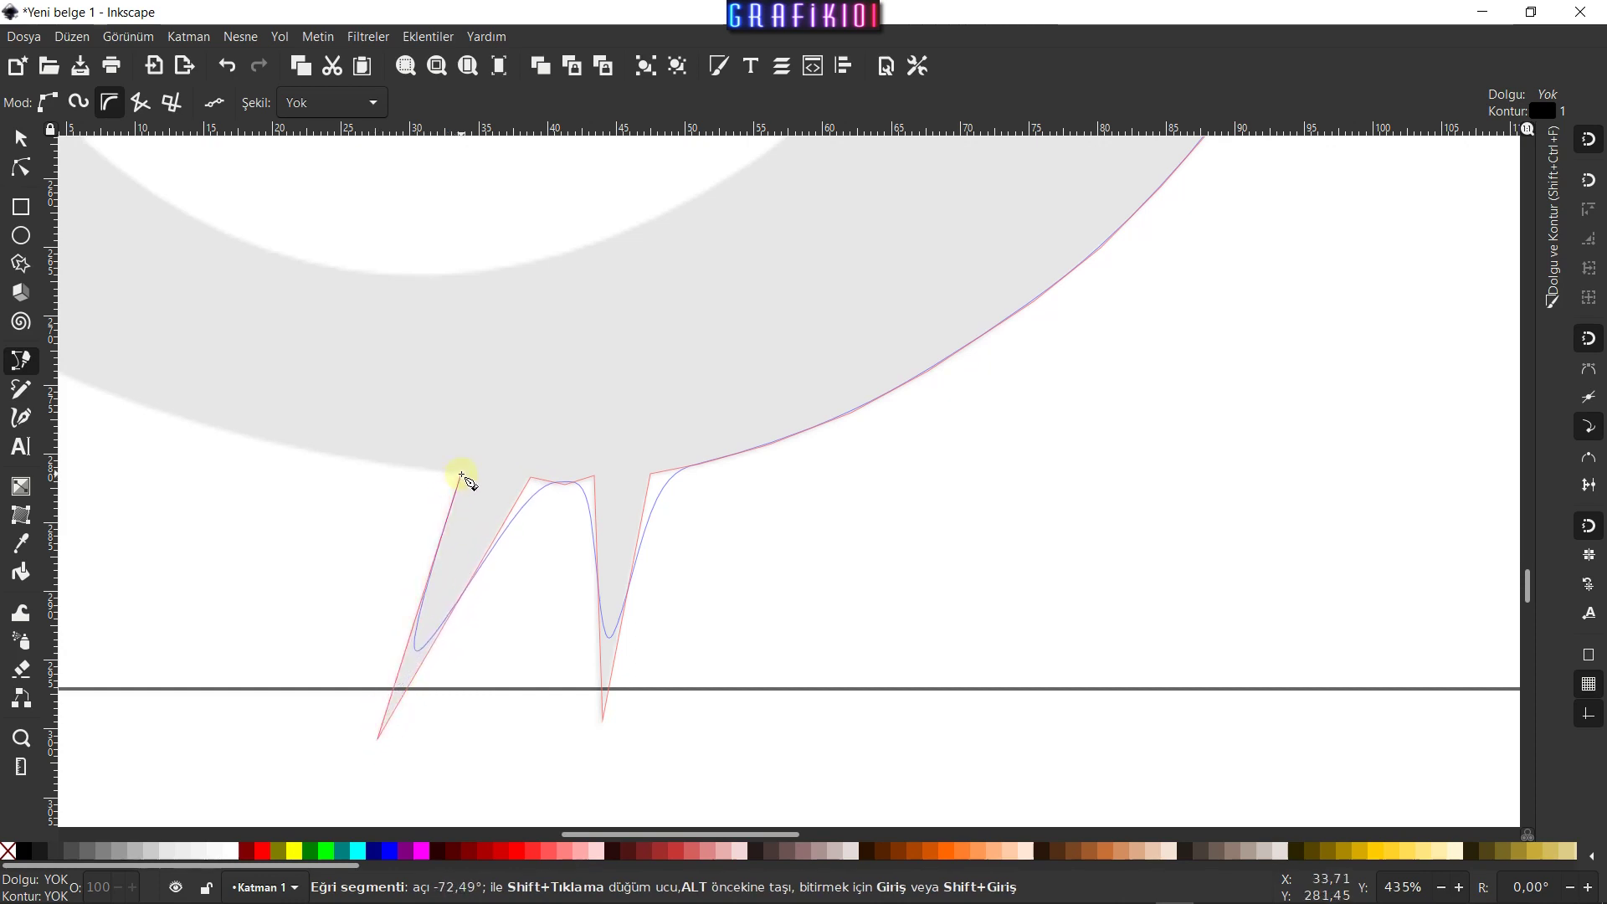
Close the left bird's outline back at its starting point
drag(459, 471, 864, 570)
drag(664, 538, 667, 603)
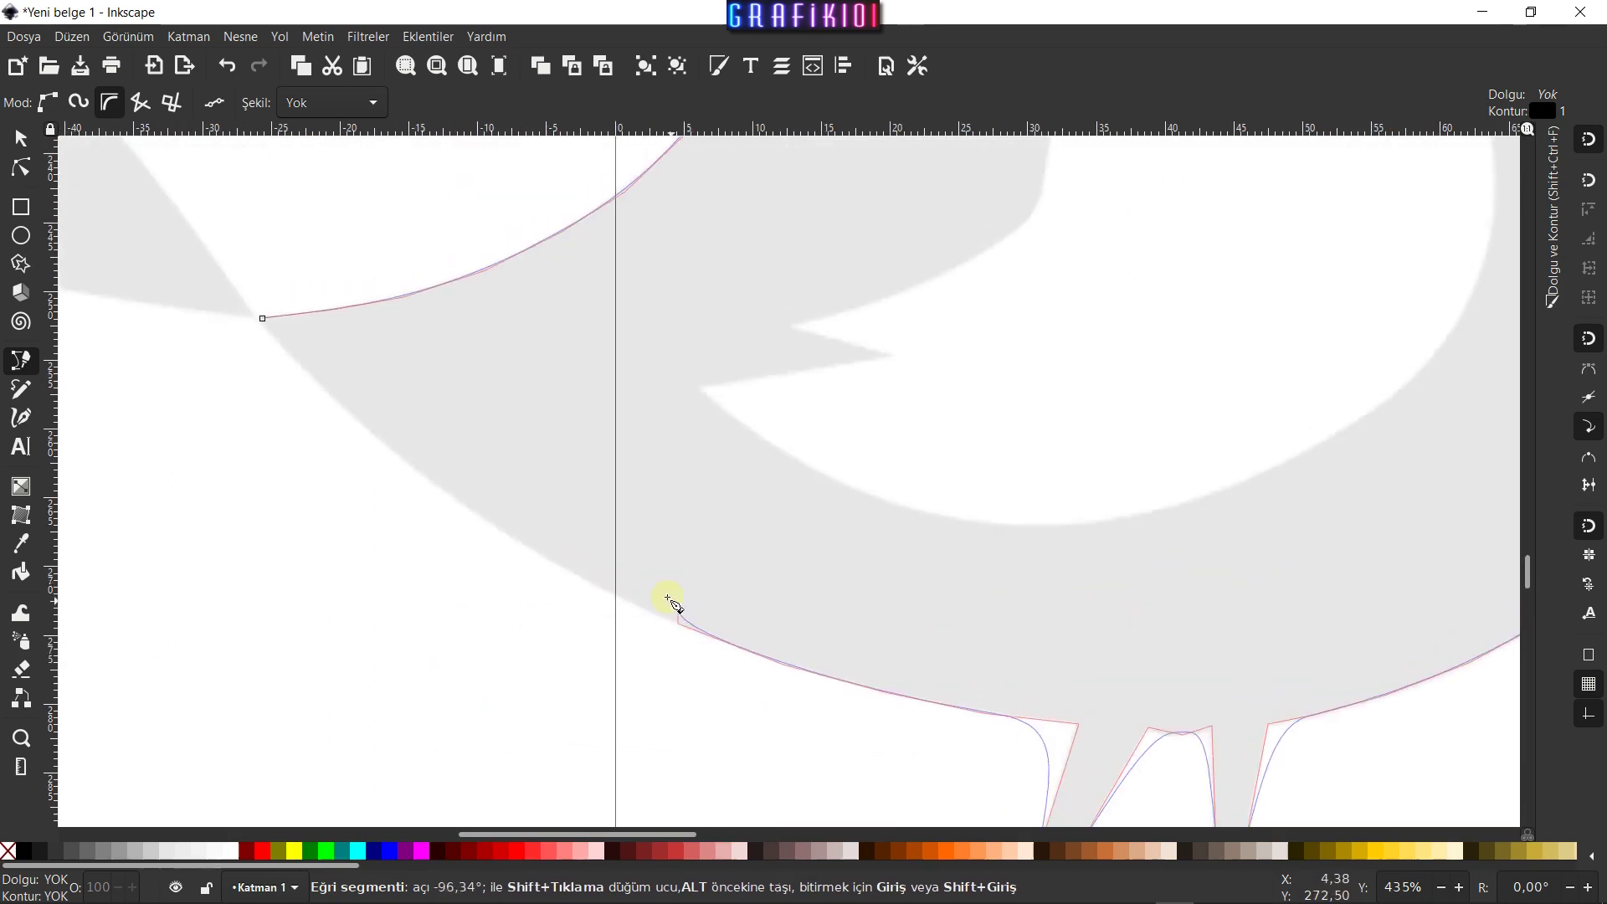
drag(498, 530, 595, 605)
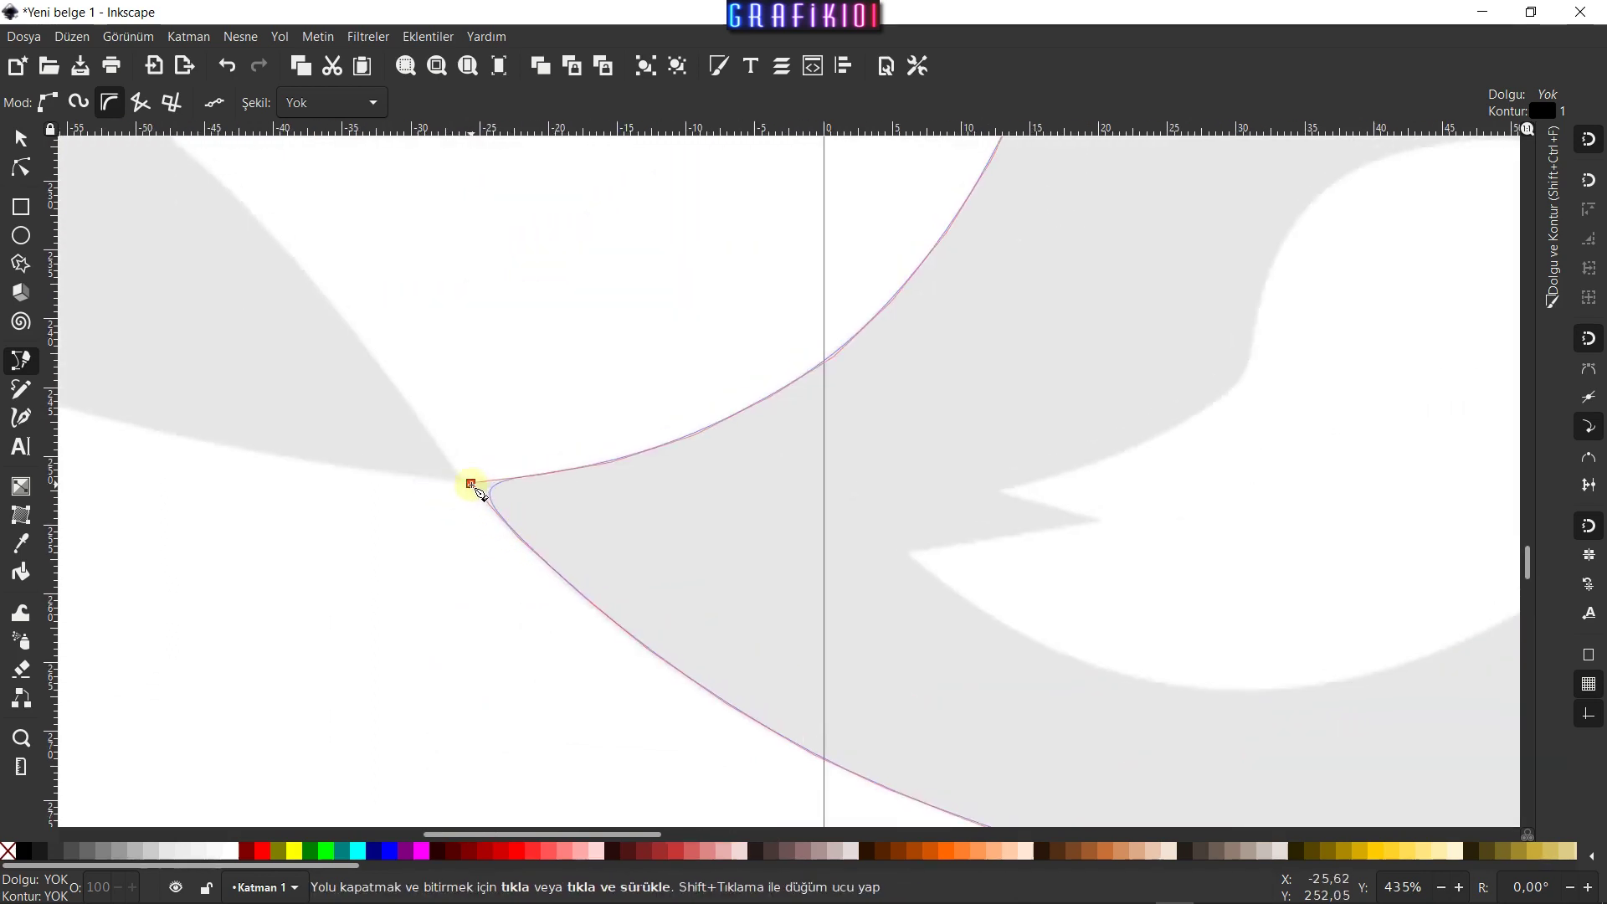
click(471, 484)
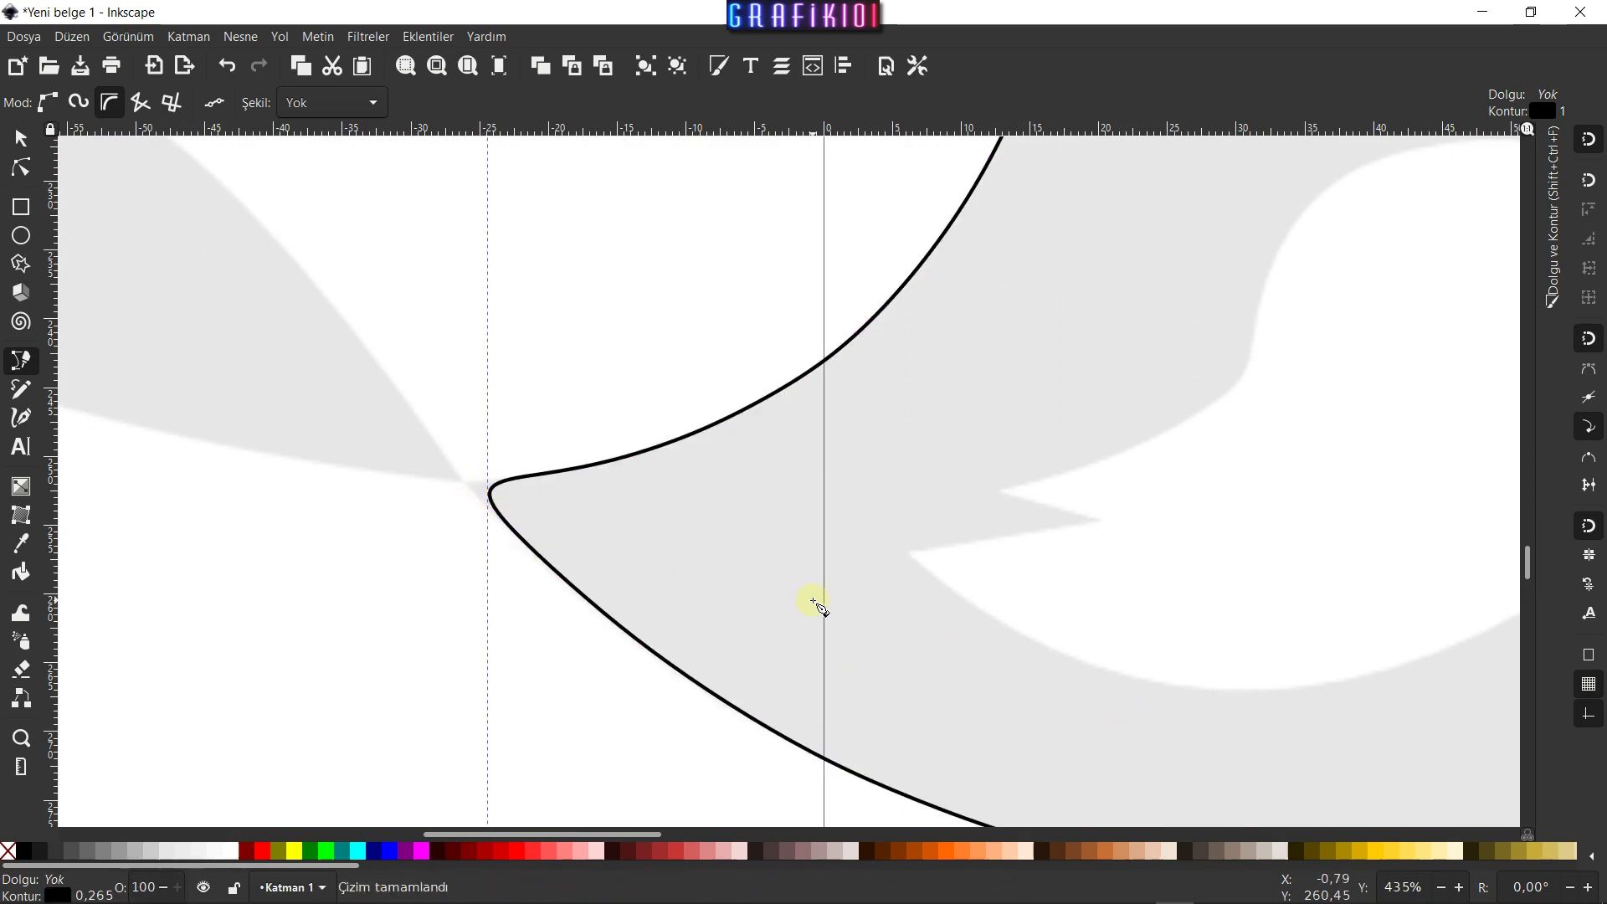
Frame the whole bird outline in view and switch to the Node tool with N
scroll(818, 603, down, 4)
scroll(943, 520, up, 2)
scroll(818, 549, down, 1)
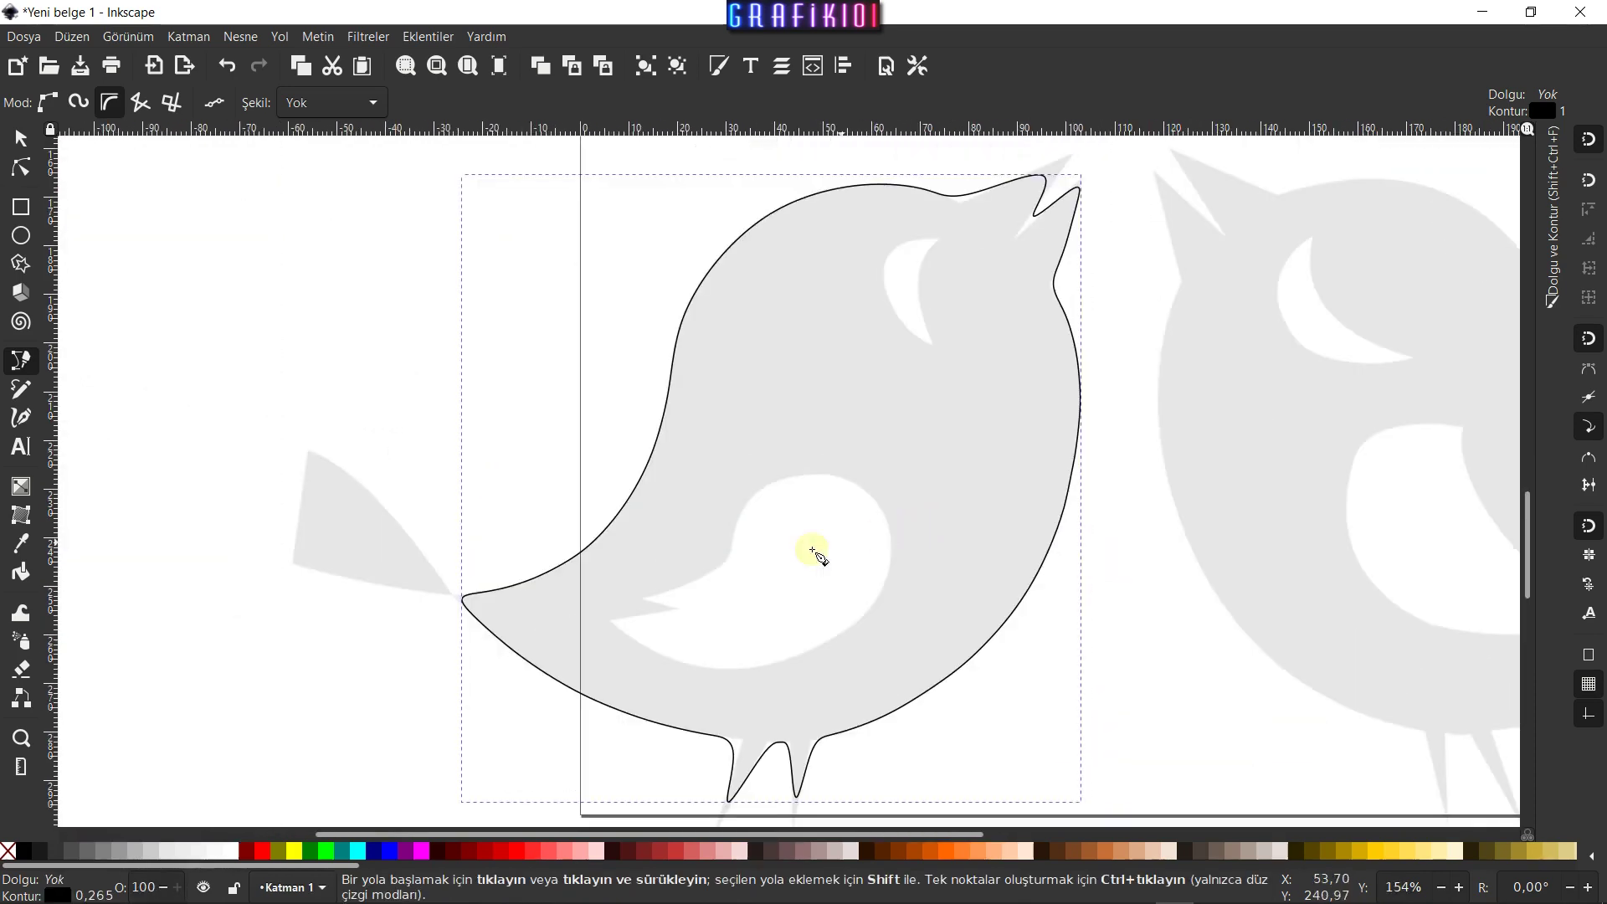
drag(925, 613, 765, 568)
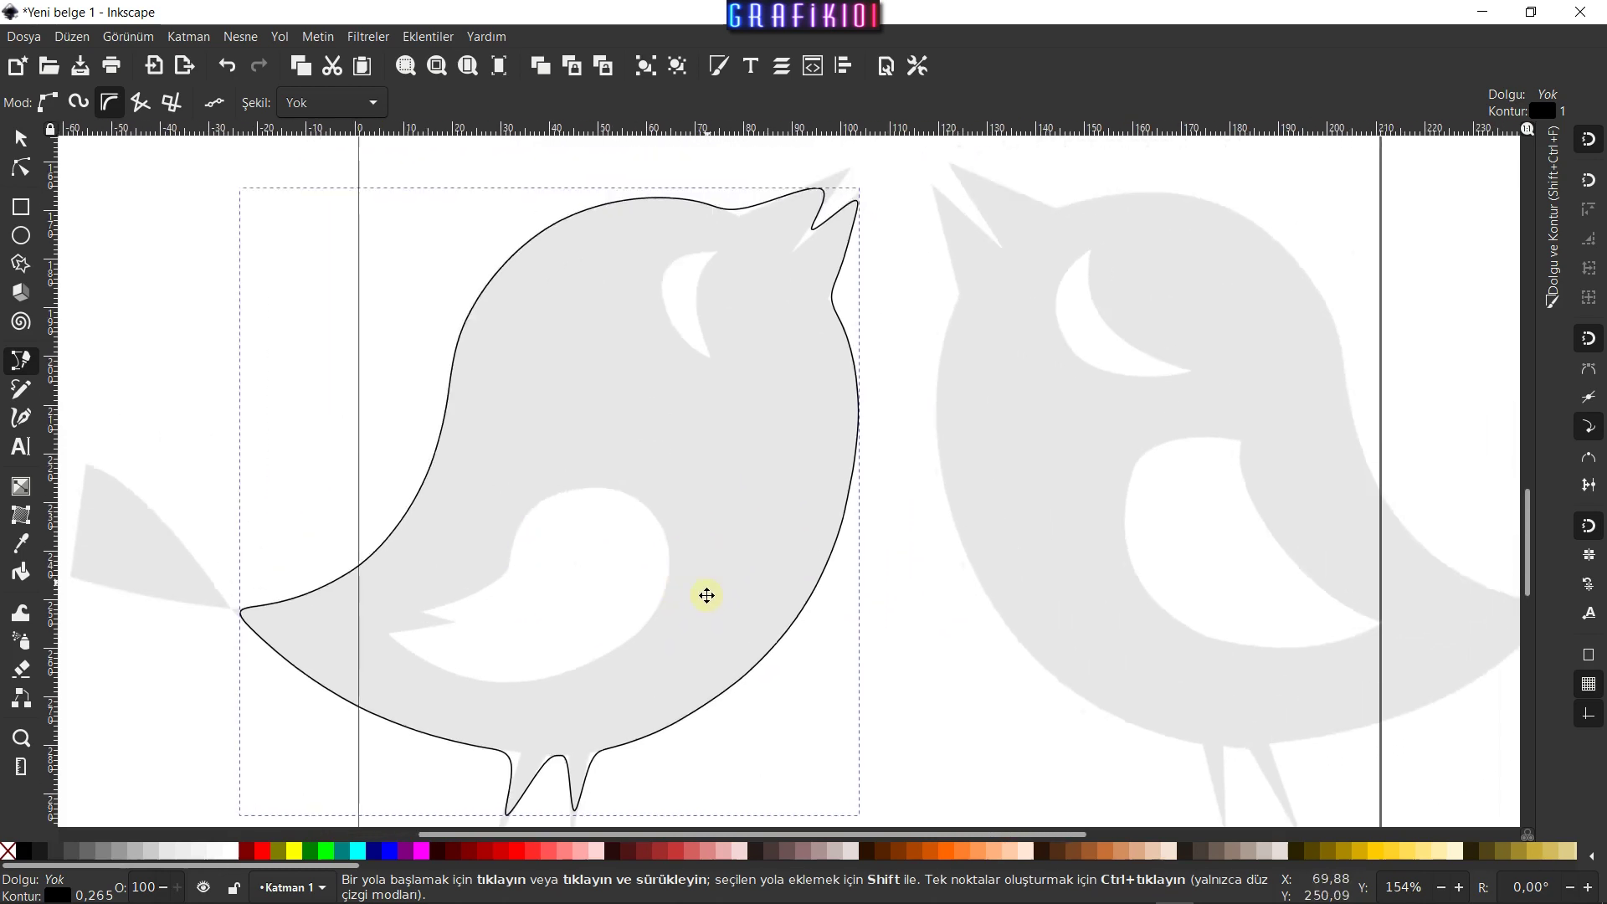
scroll(742, 553, down, 1)
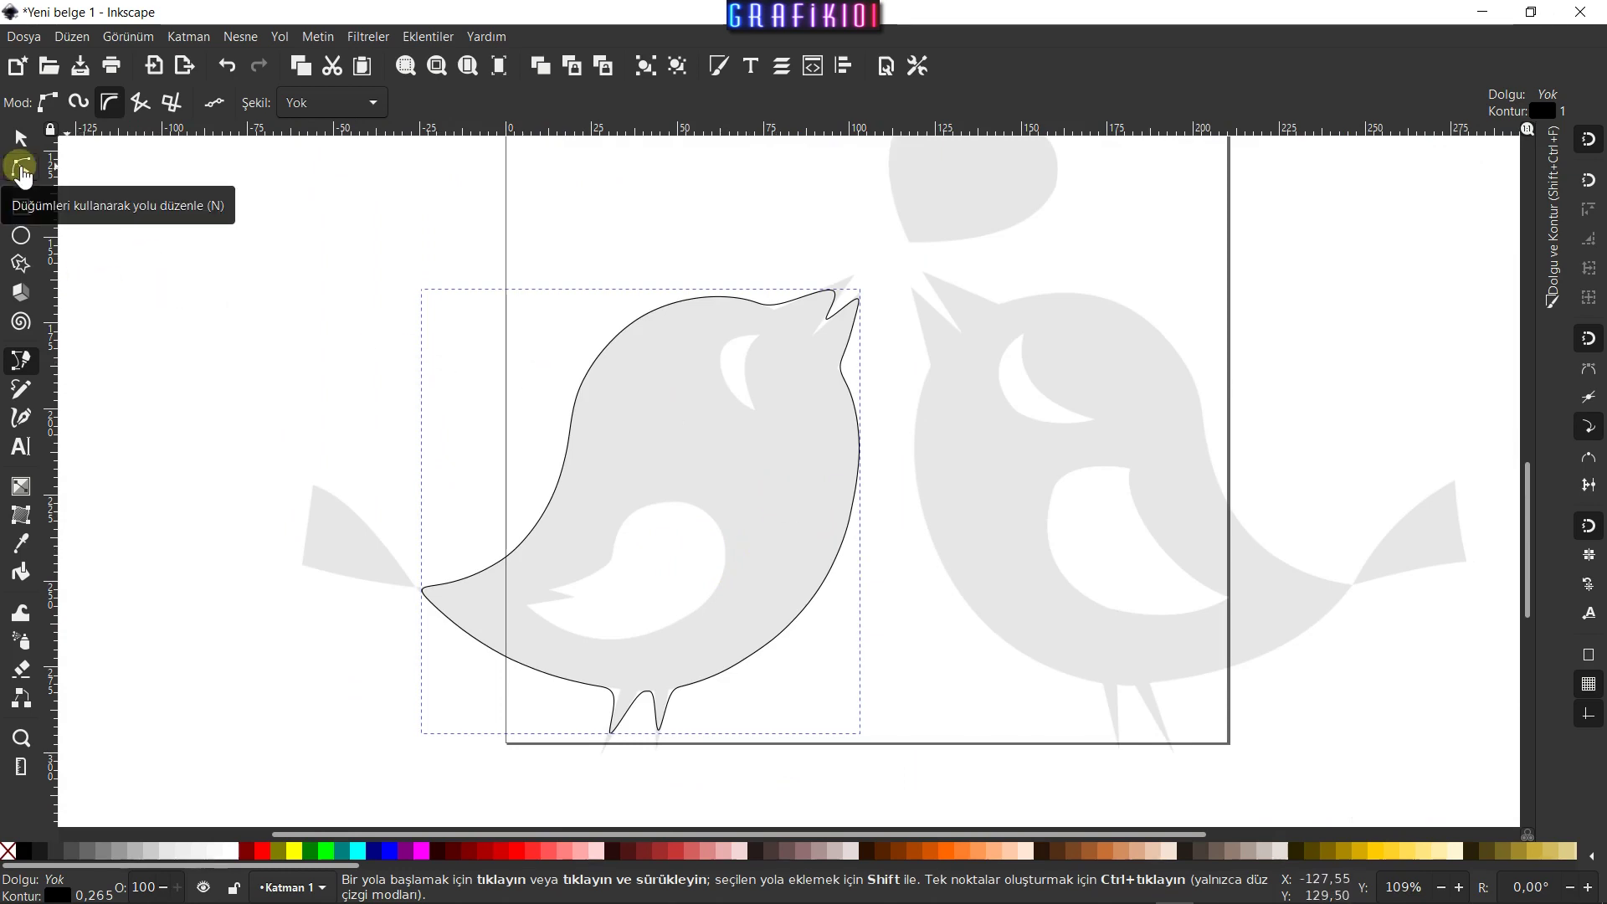
key(n)
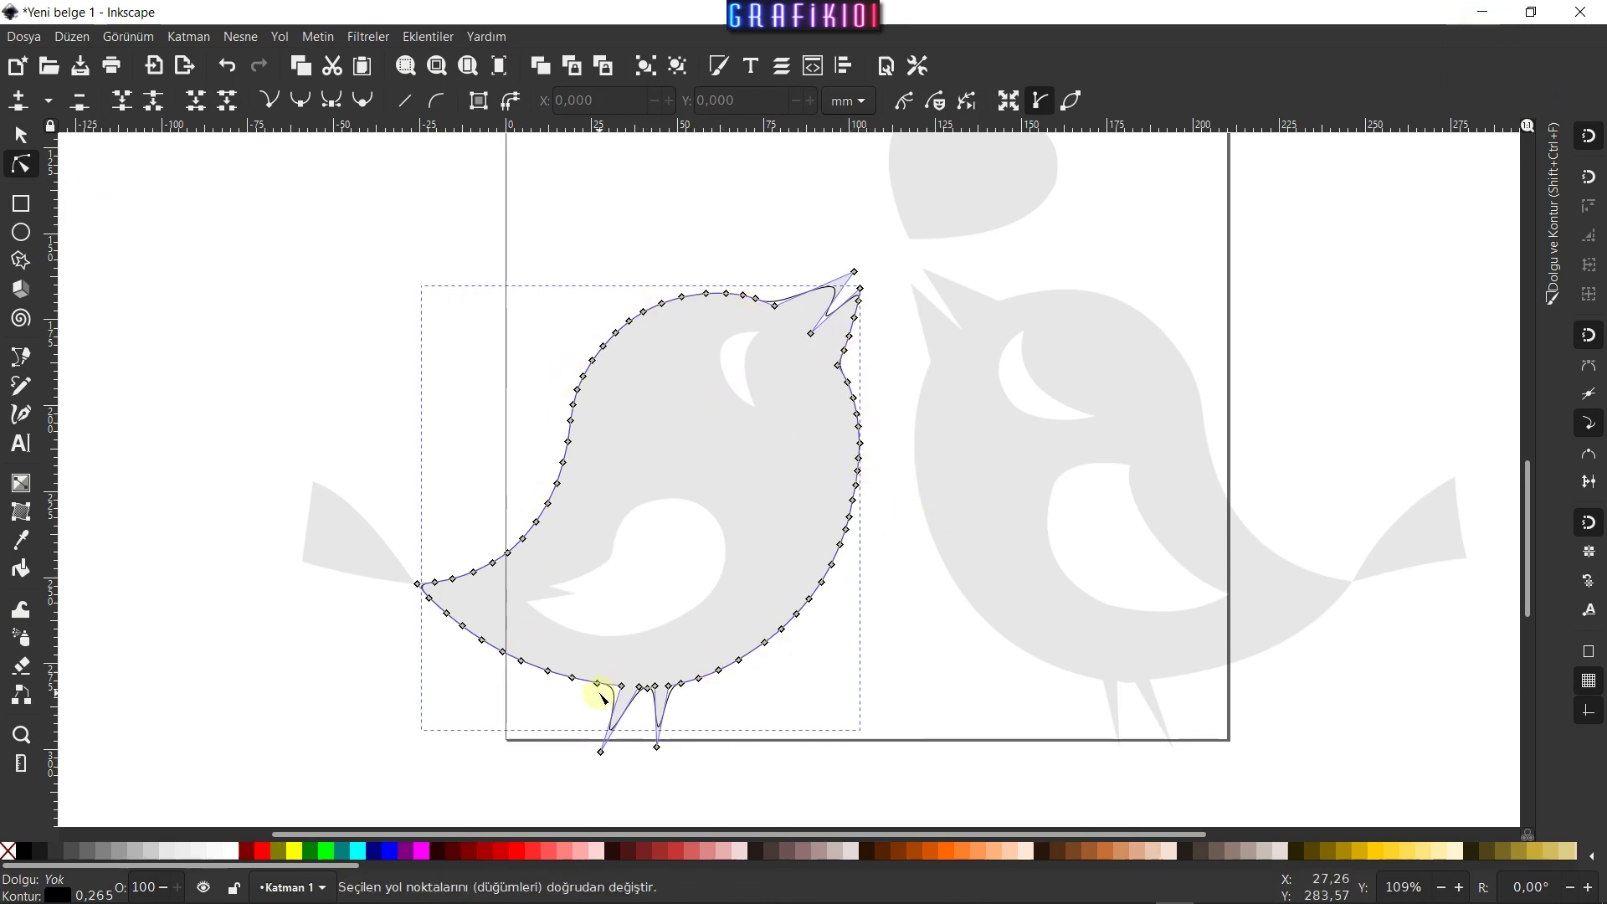
Select the beak-tip, beak-base and throat nodes of the bird outline
scroll(846, 272, up, 3)
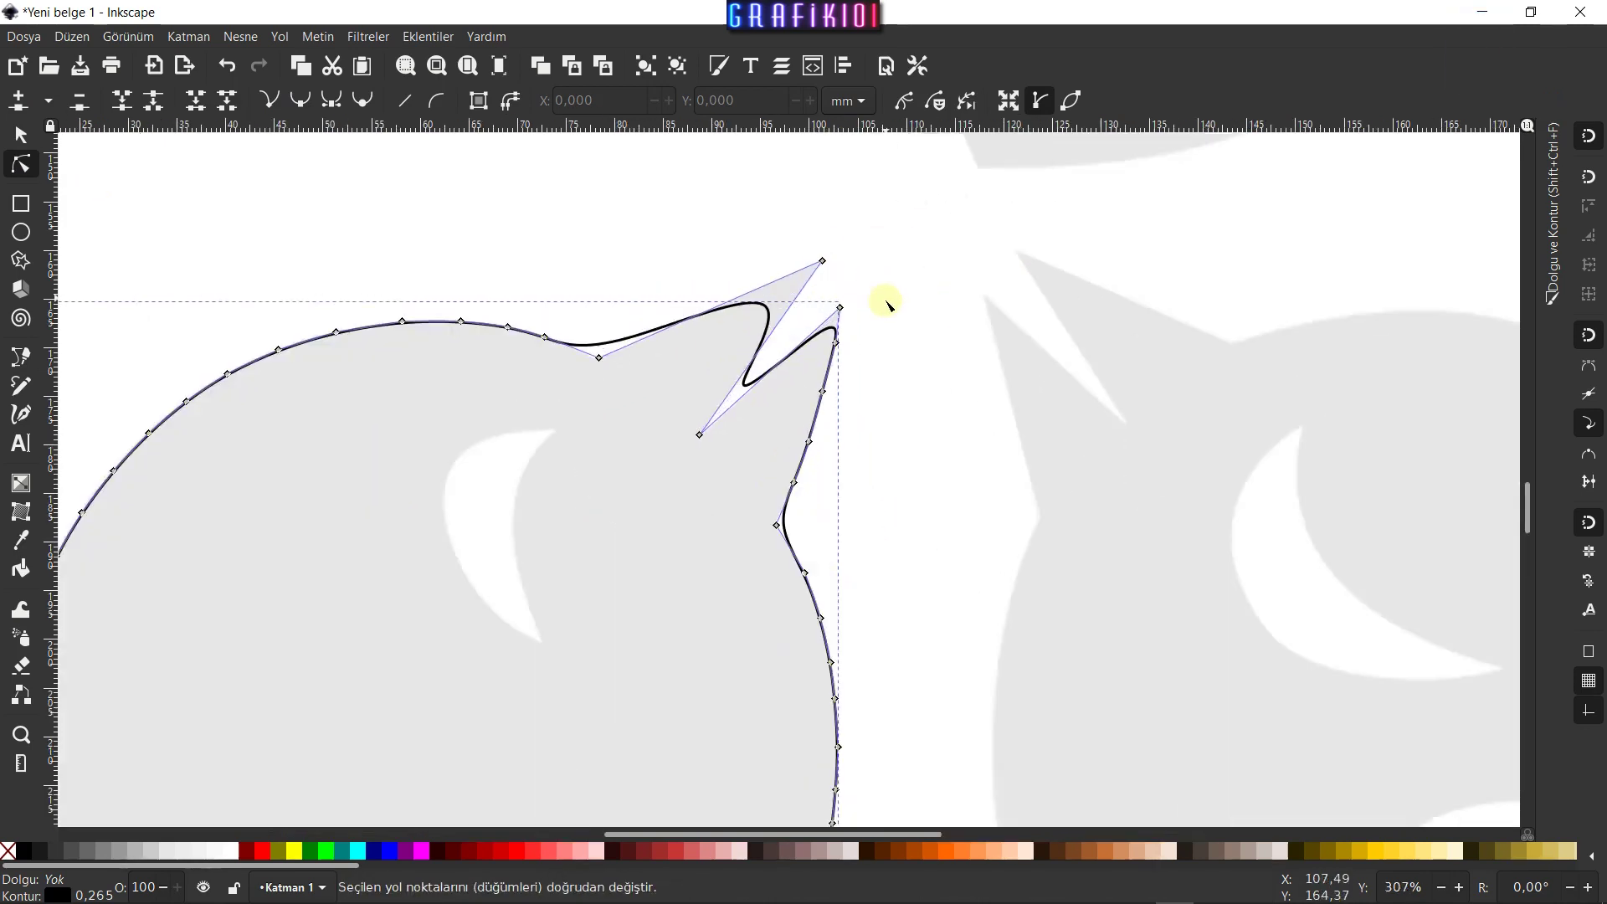
scroll(889, 305, up, 1)
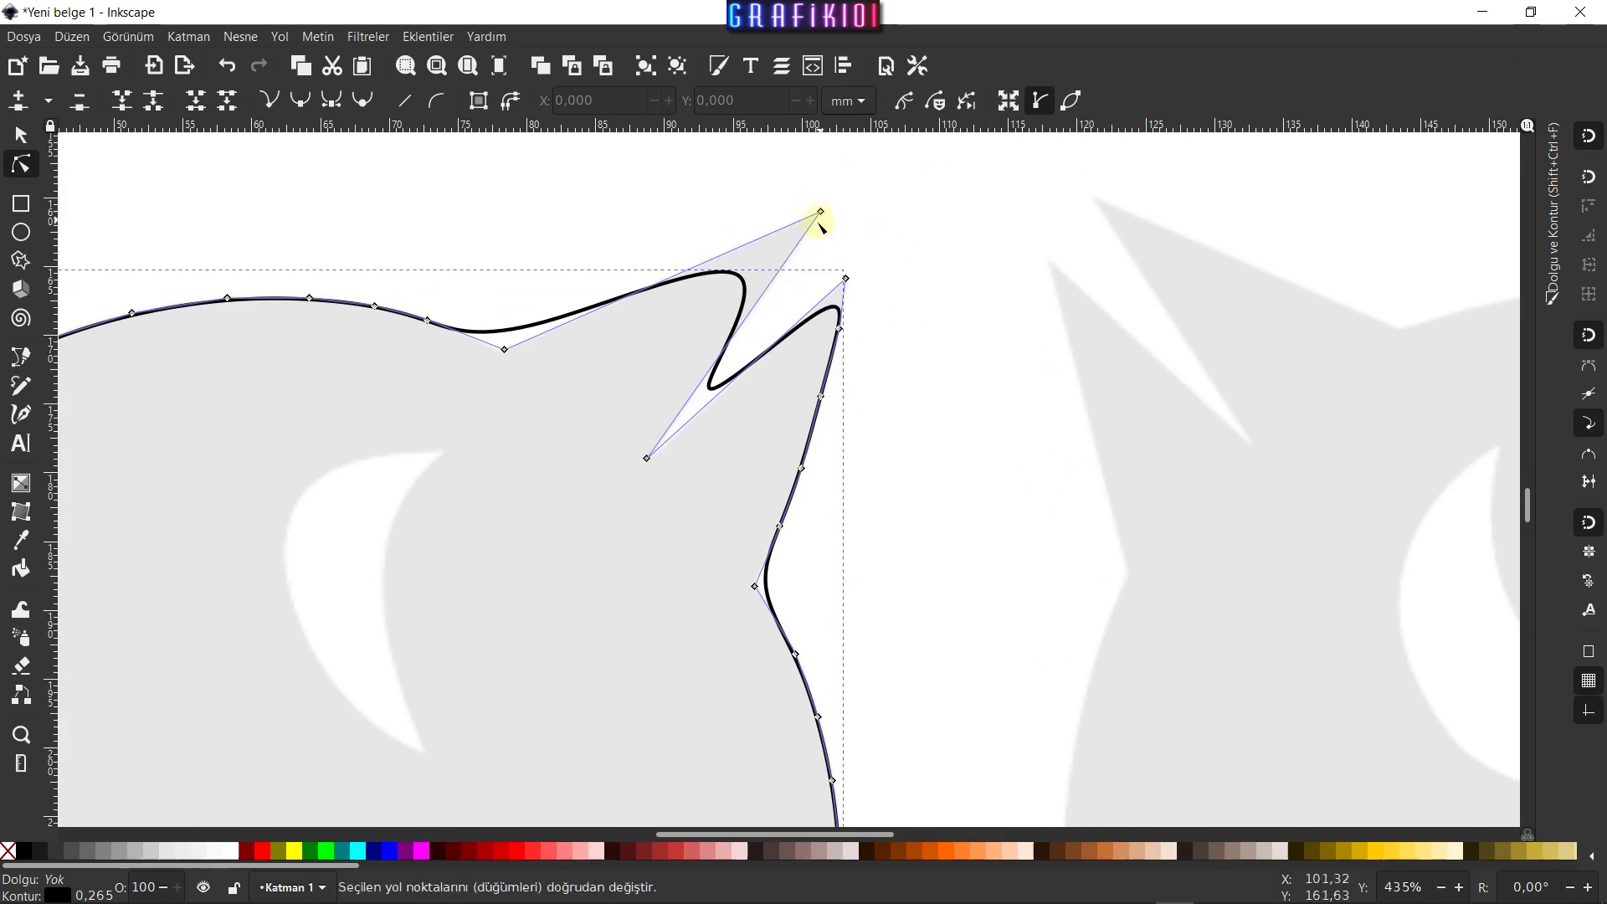
drag(846, 179, 779, 262)
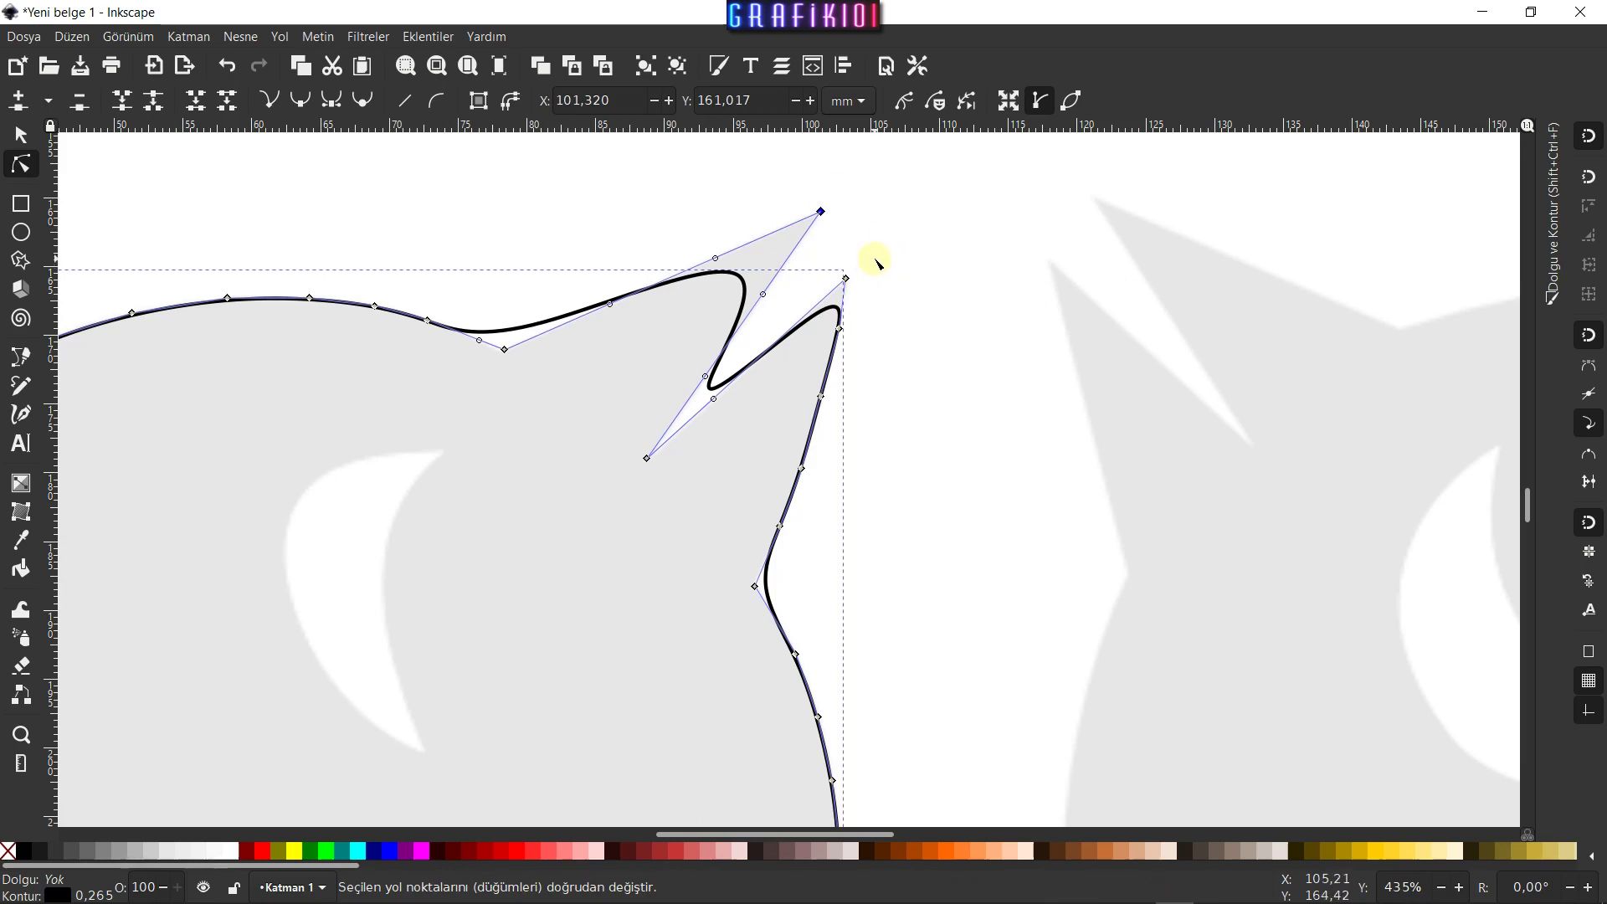
click(846, 278)
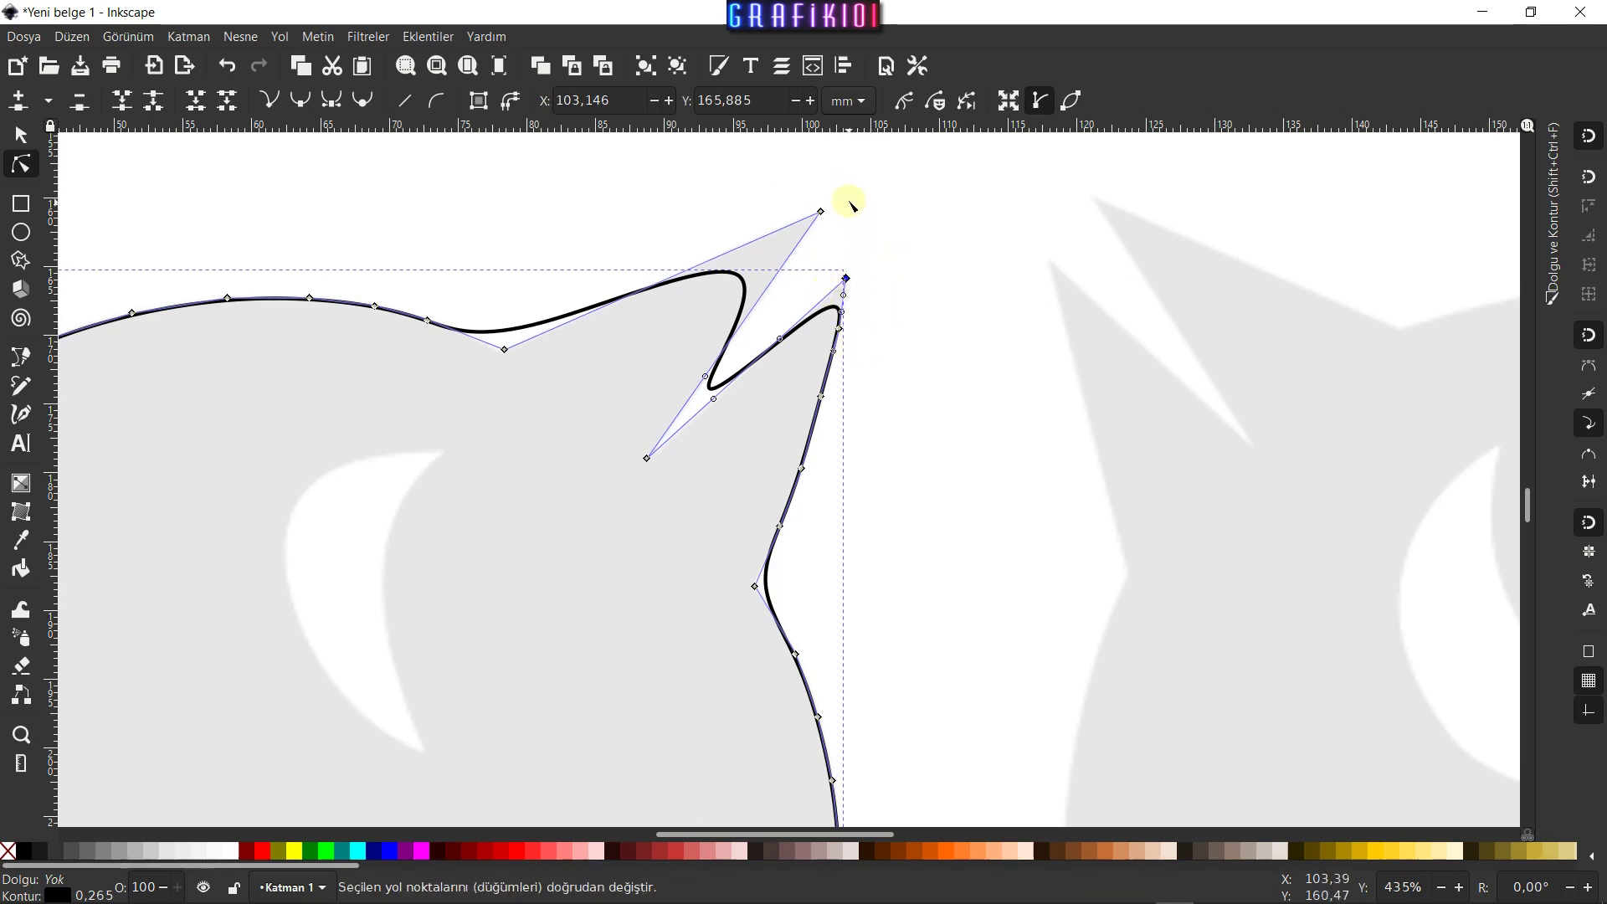
drag(849, 198, 801, 234)
drag(669, 478, 674, 535)
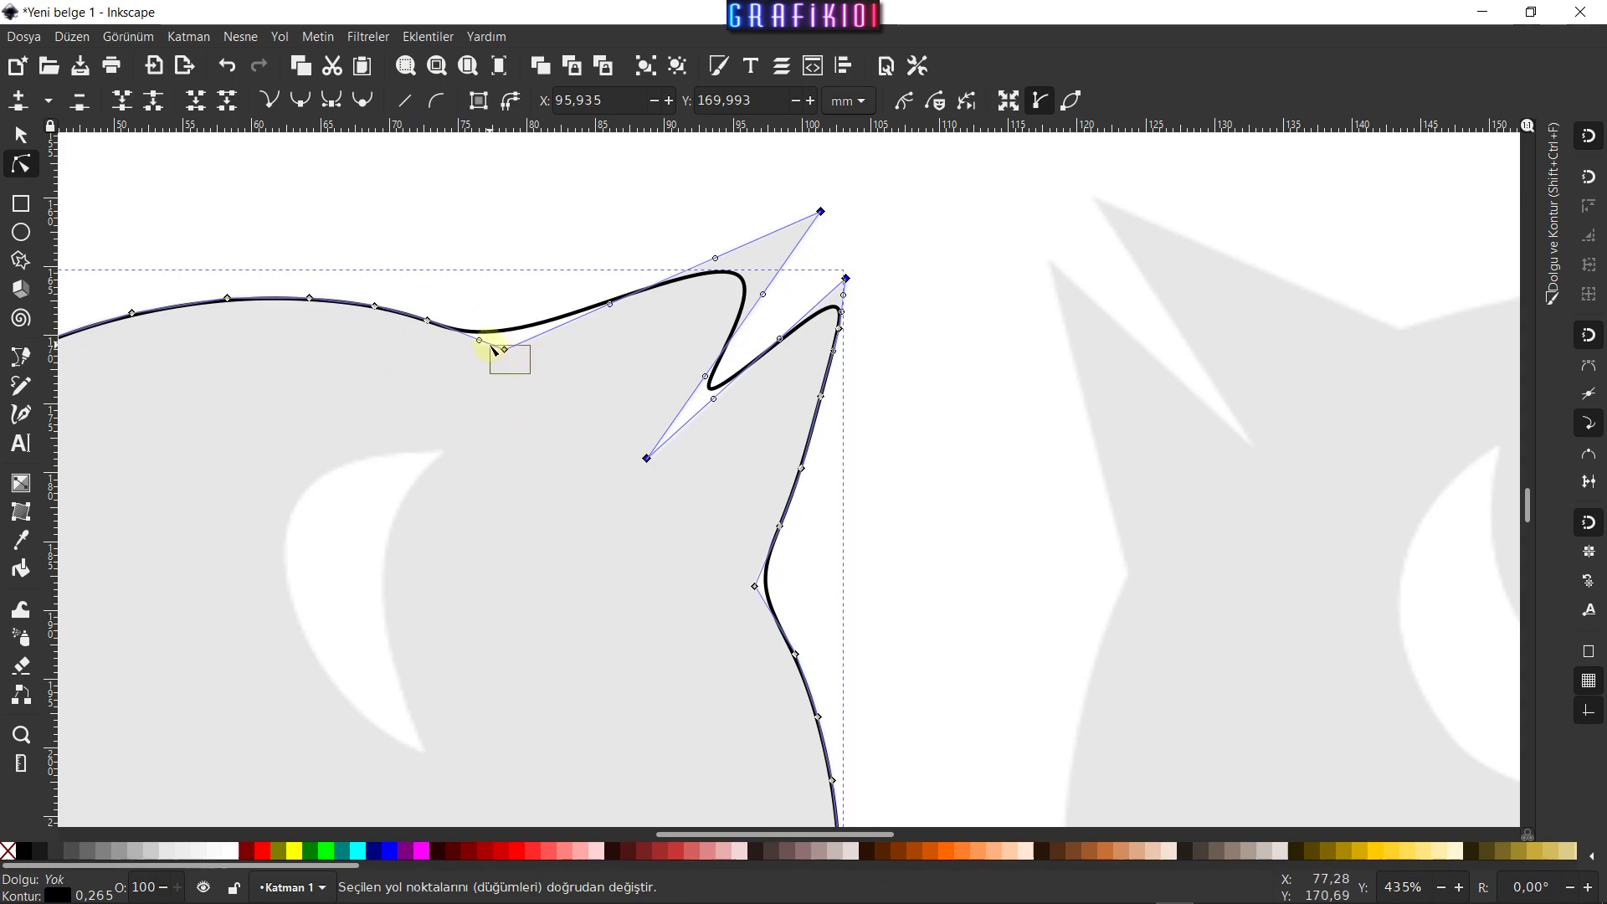
drag(504, 358, 508, 369)
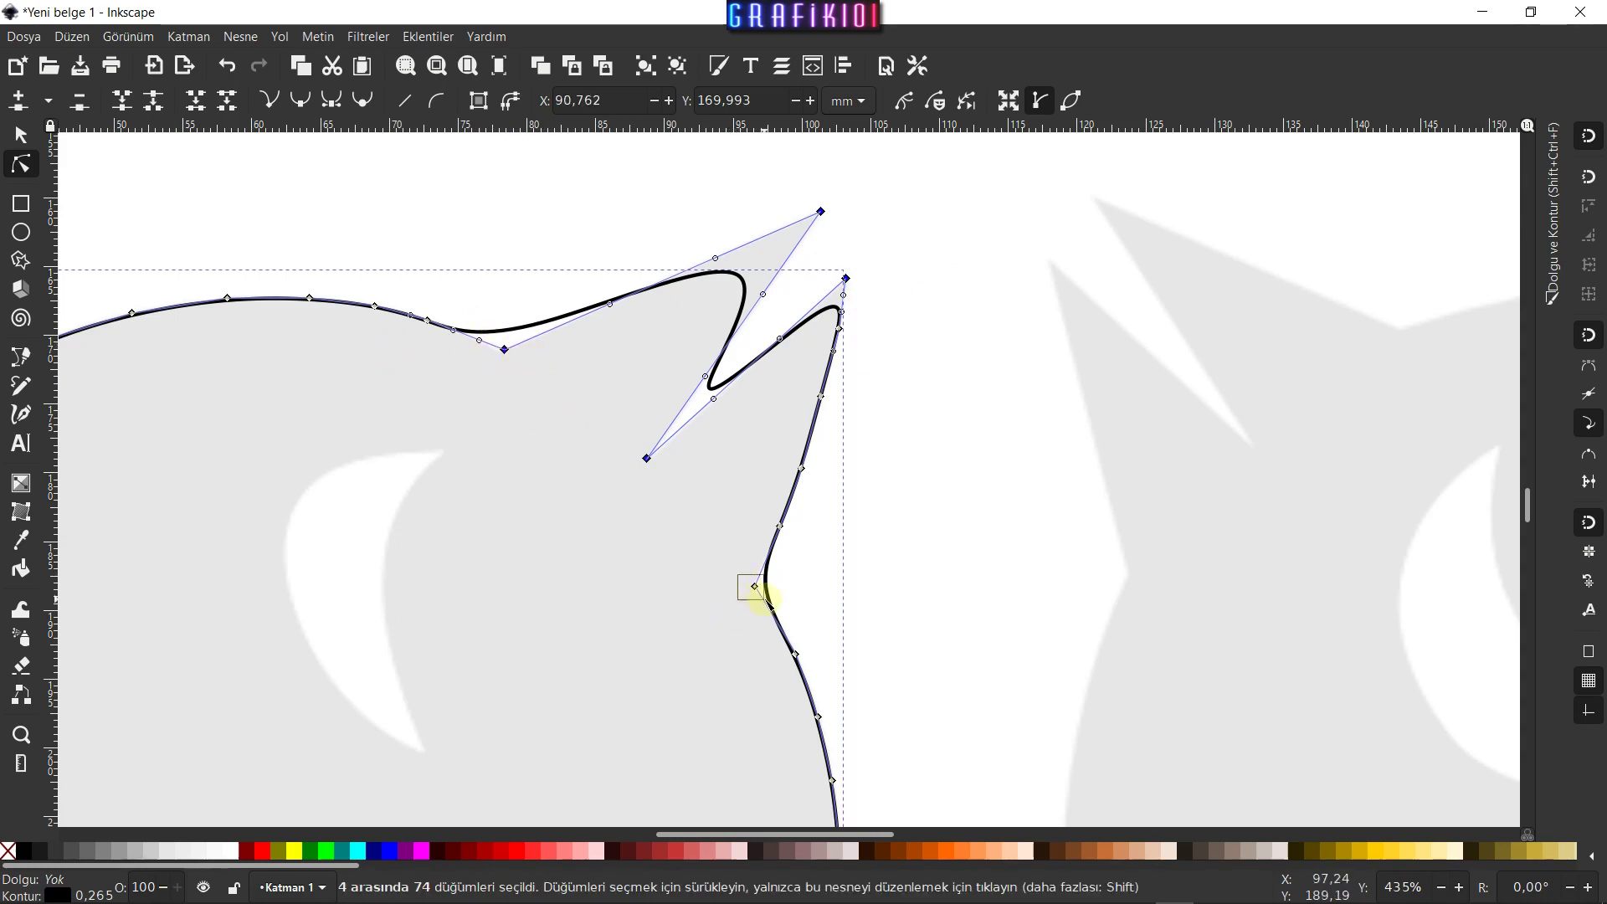
drag(737, 575, 770, 602)
Add the top and tip nodes of both feet to the selection
scroll(616, 590, down, 1)
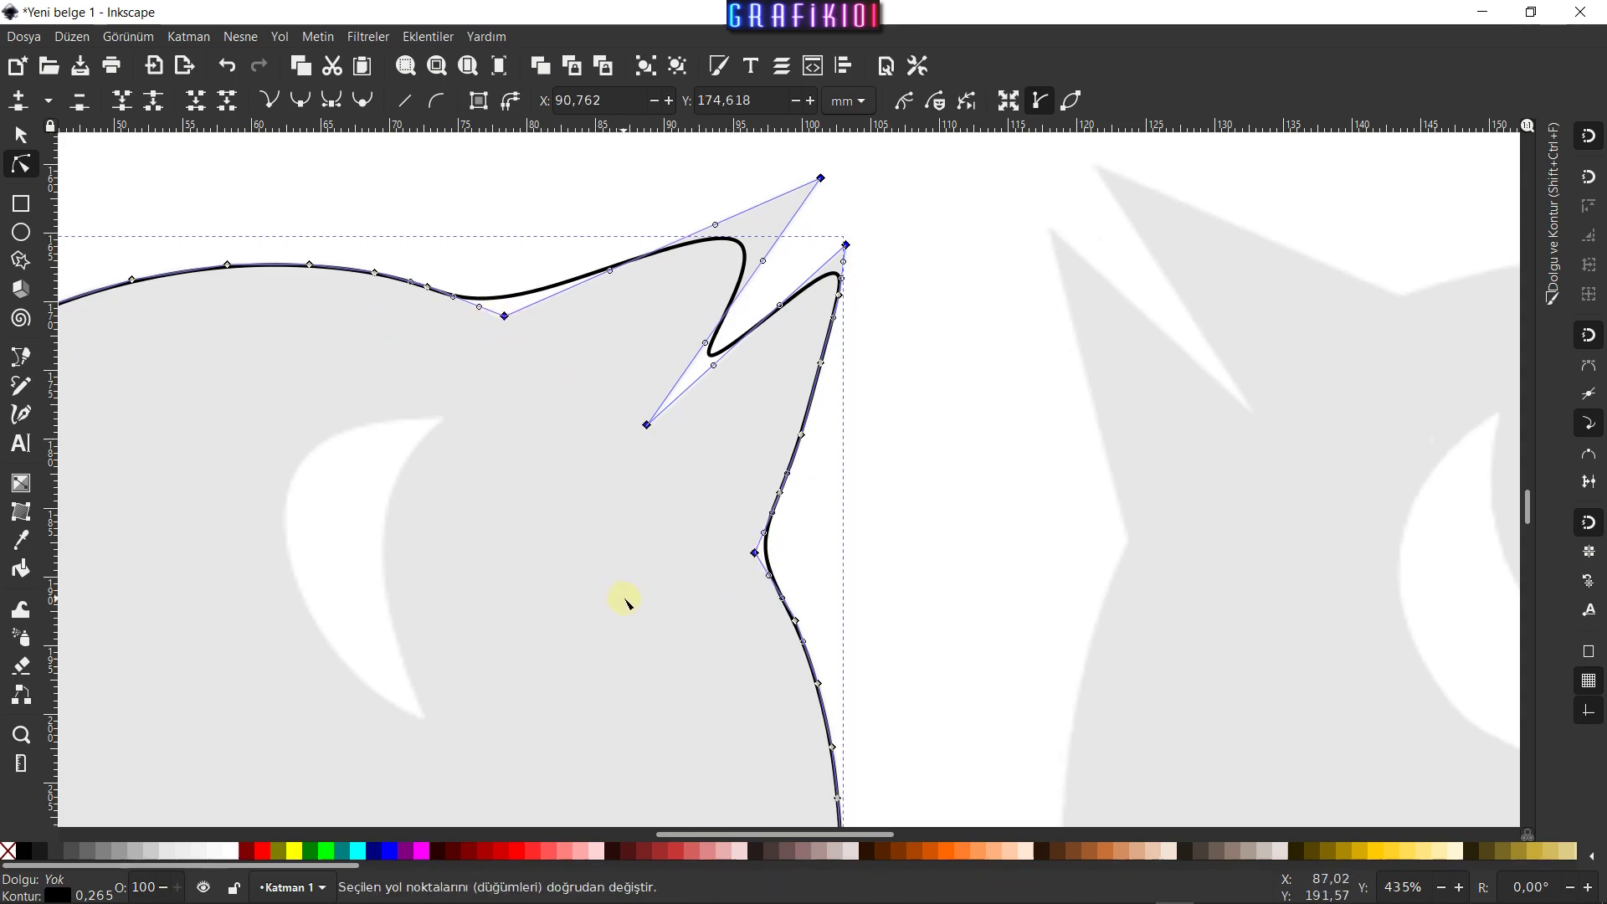
scroll(627, 600, down, 3)
scroll(644, 606, down, 6)
scroll(663, 626, down, 3)
scroll(664, 620, down, 12)
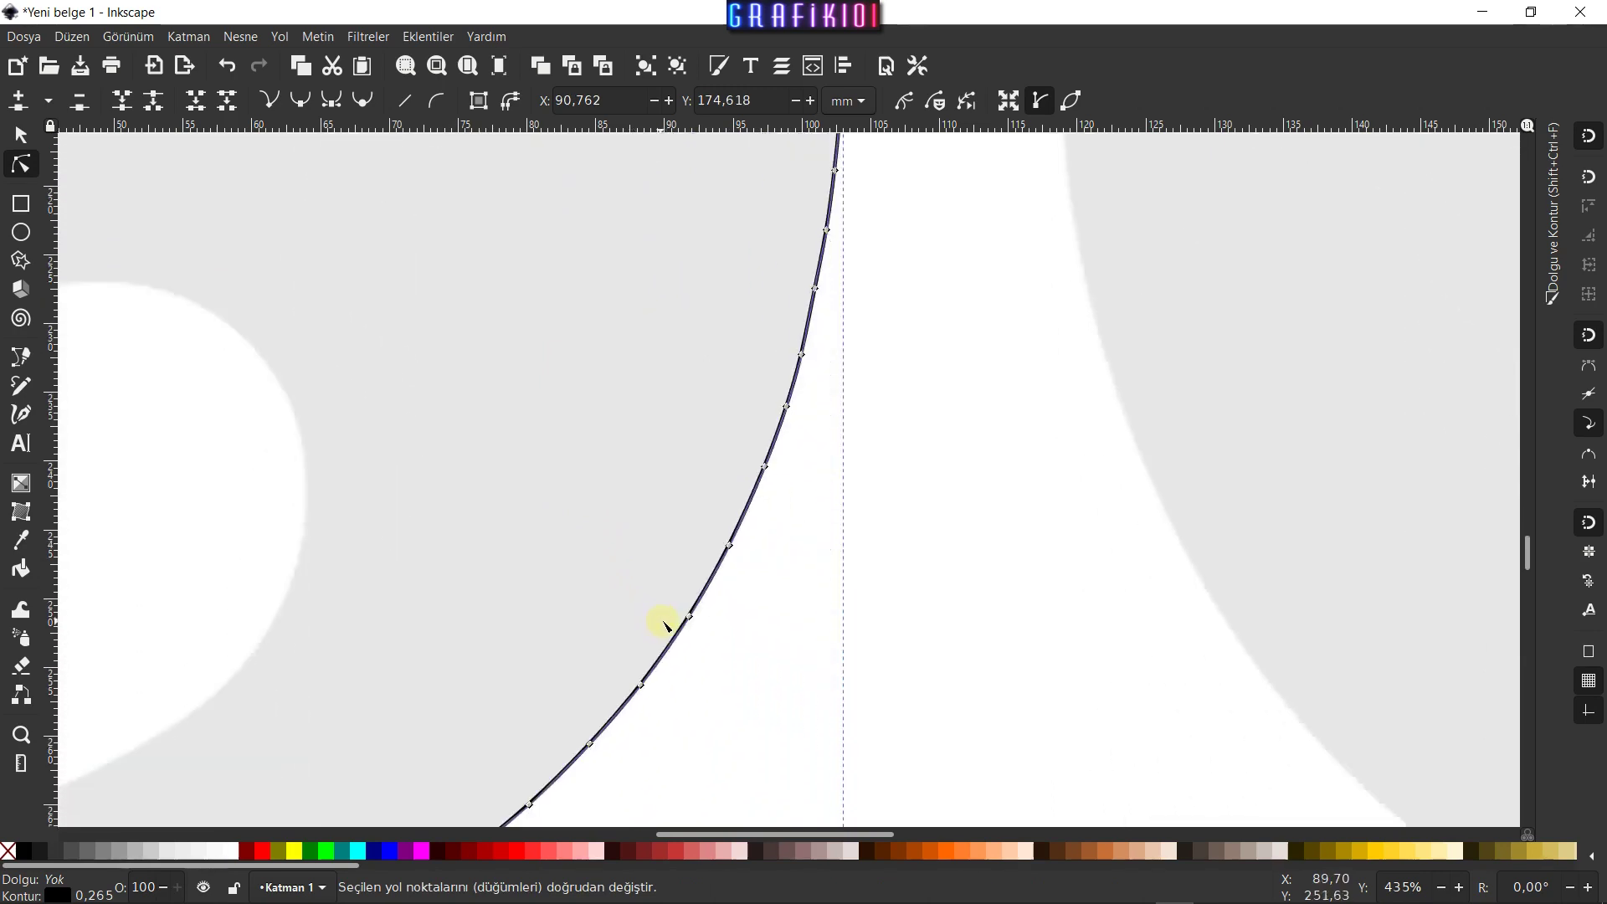
scroll(921, 452, down, 11)
scroll(1172, 285, left, 12)
scroll(540, 715, left, 8)
scroll(793, 502, down, 6)
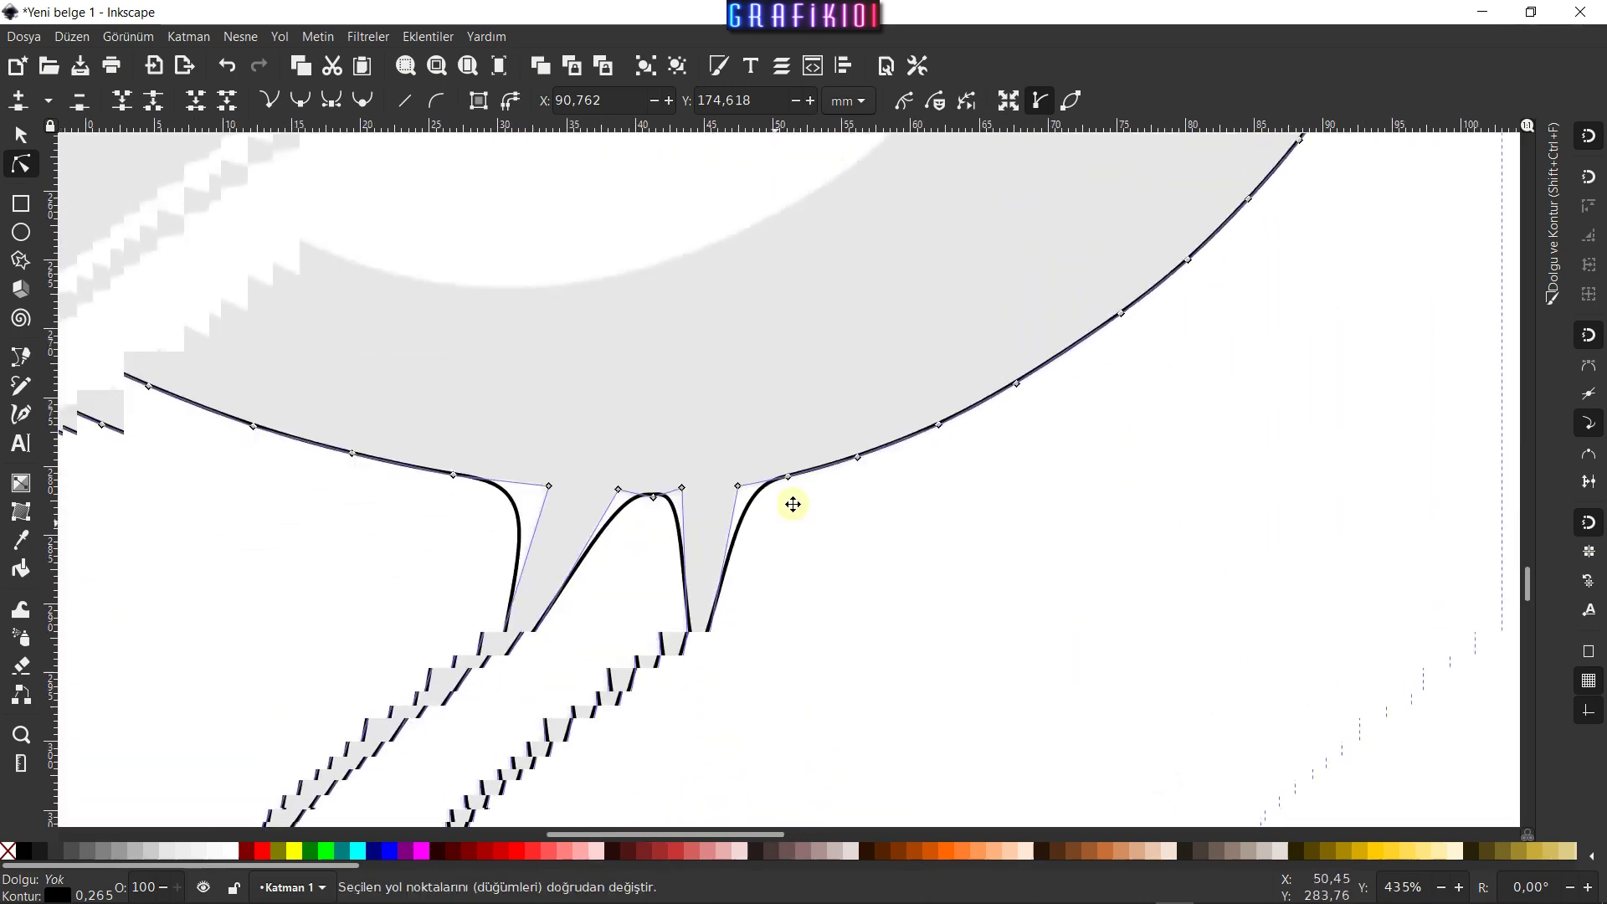
scroll(804, 528, up, 1)
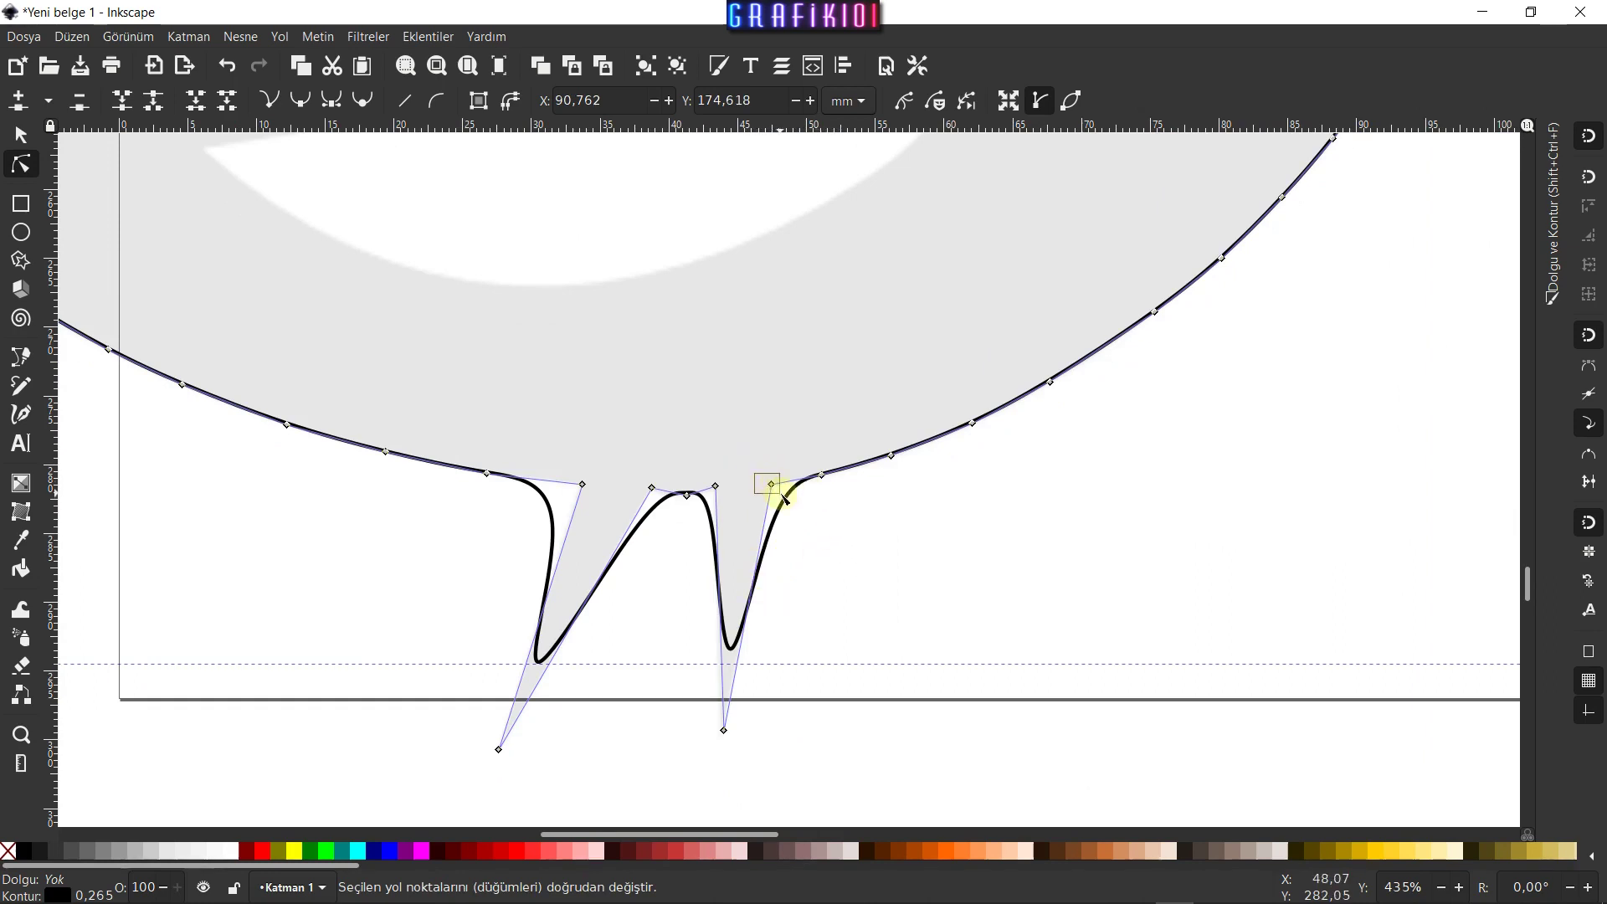
drag(782, 495, 757, 494)
shift+click(716, 485)
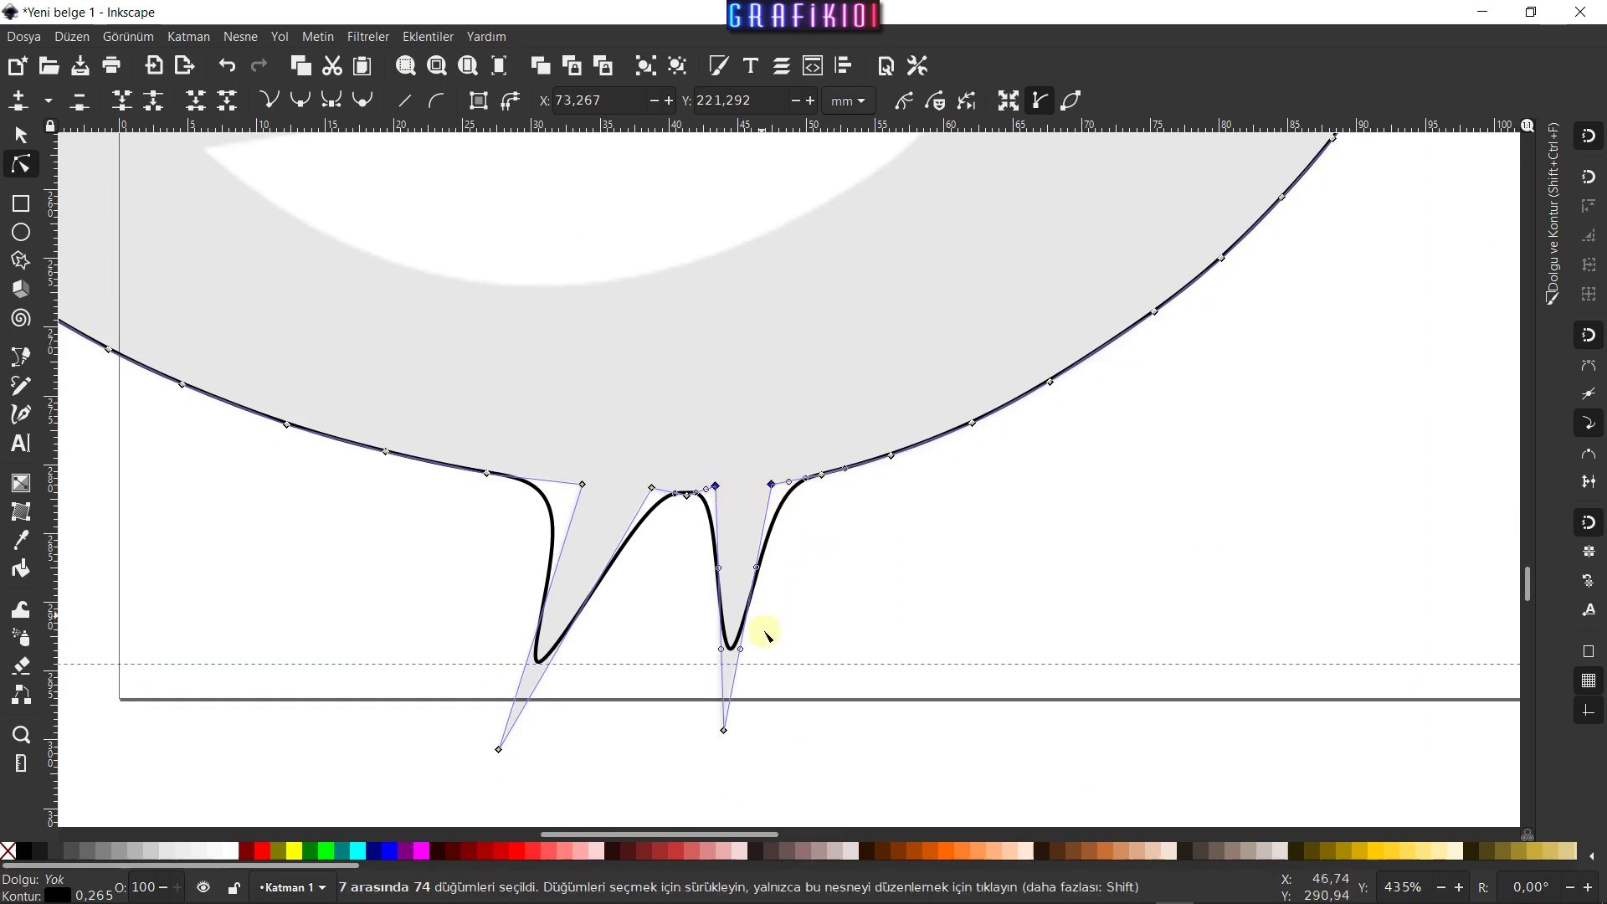
shift+click(723, 730)
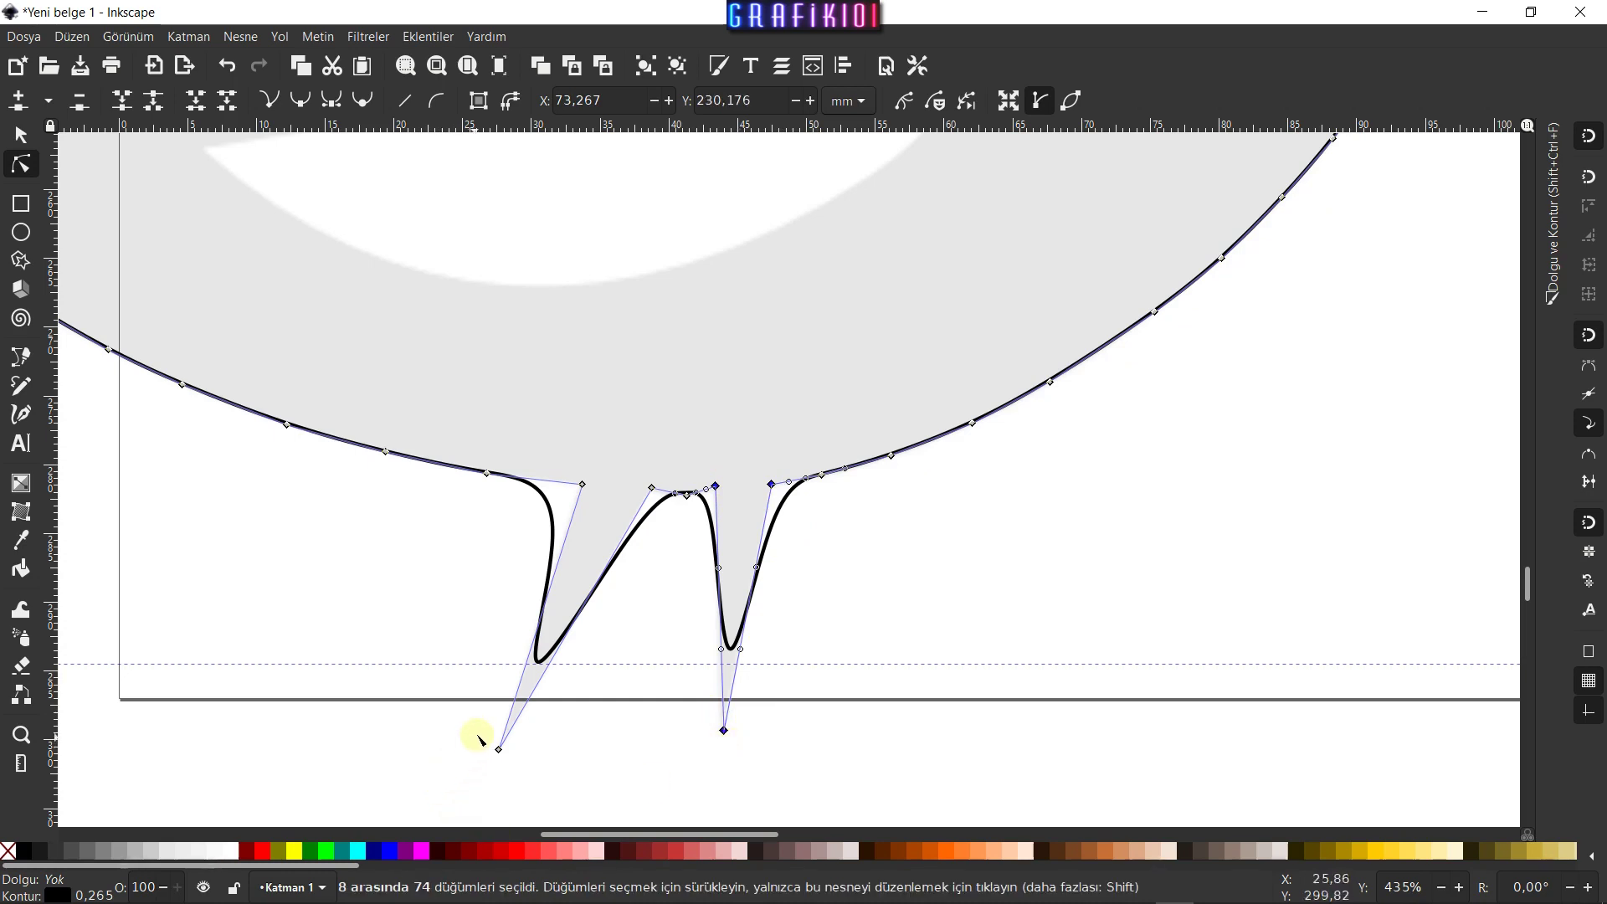
drag(525, 766, 525, 765)
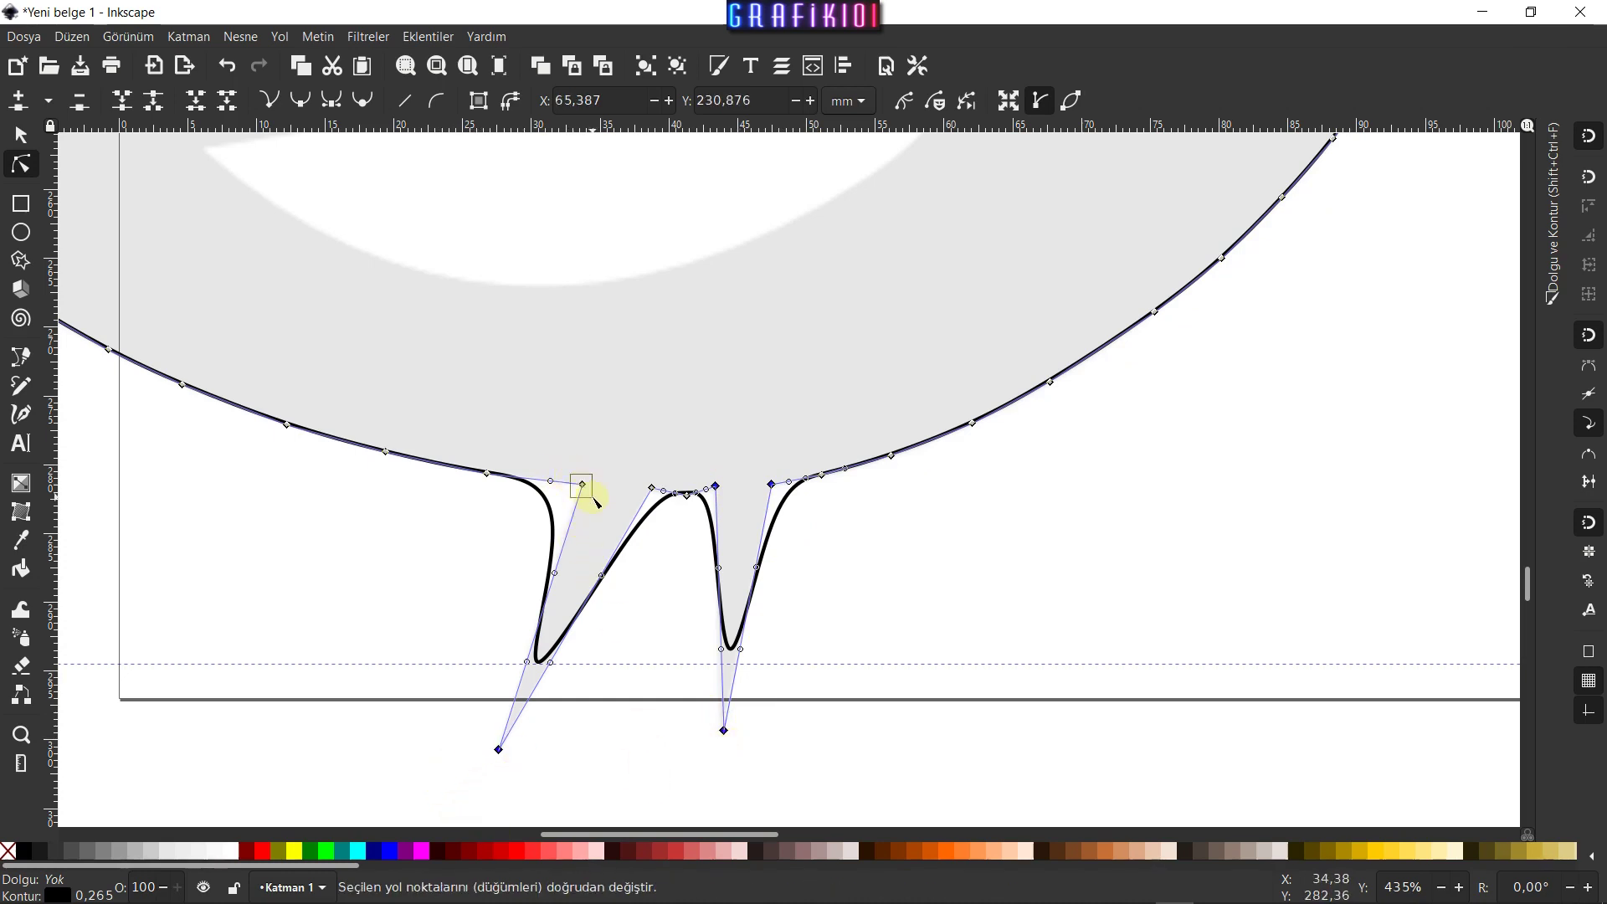
shift+click(593, 495)
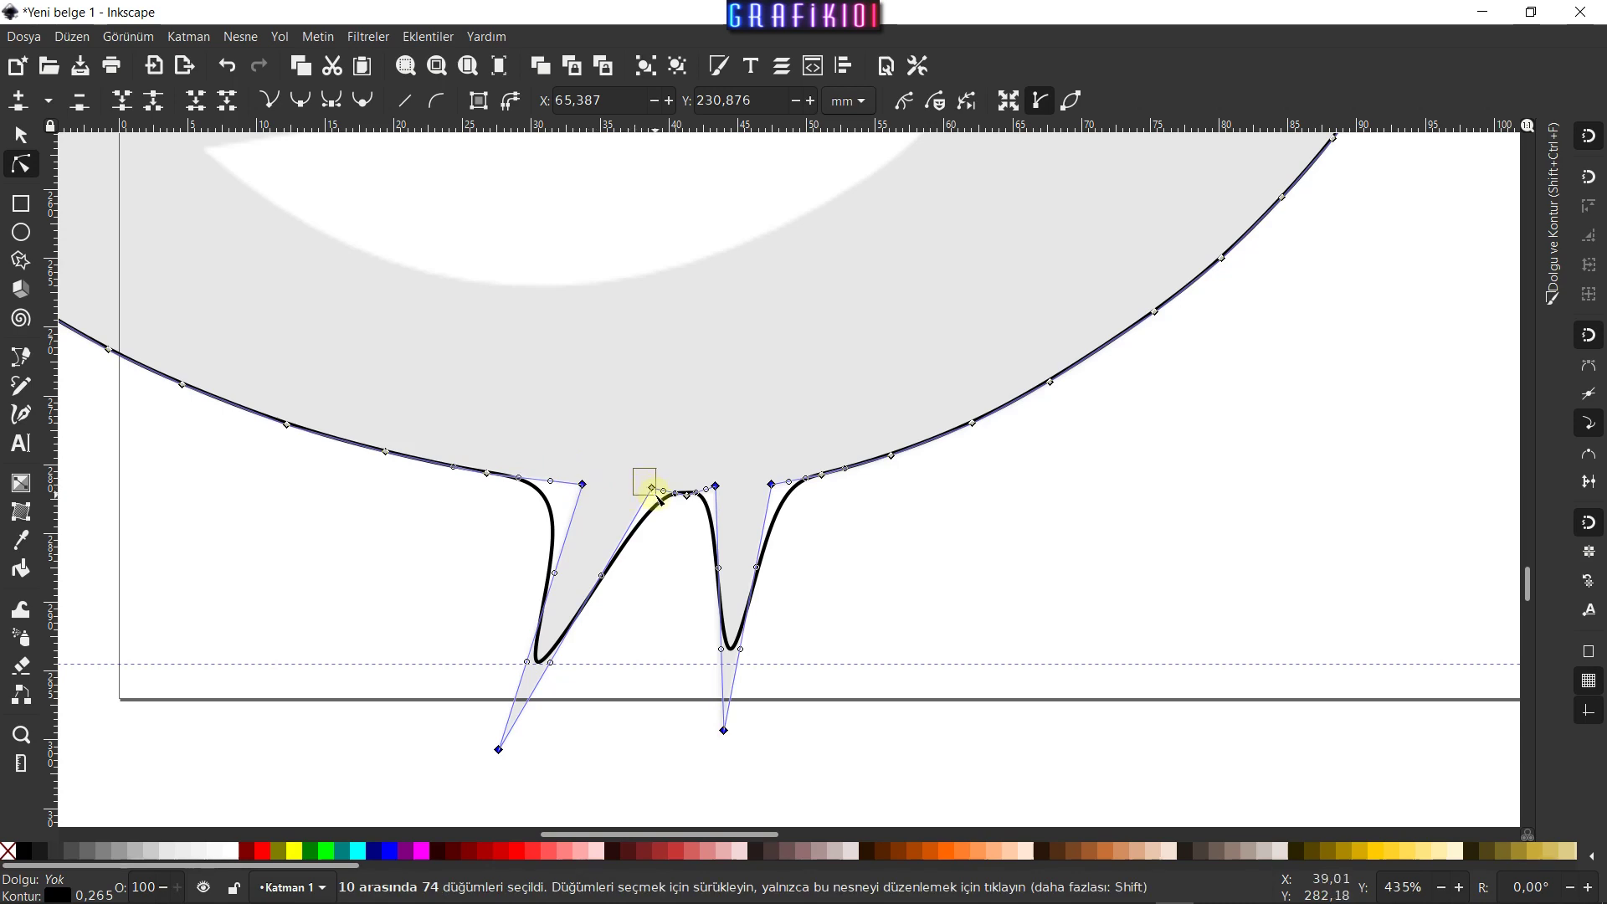
Add the tail-tip node to the selection and zoom back out
scroll(520, 422, up, 4)
scroll(961, 645, left, 10)
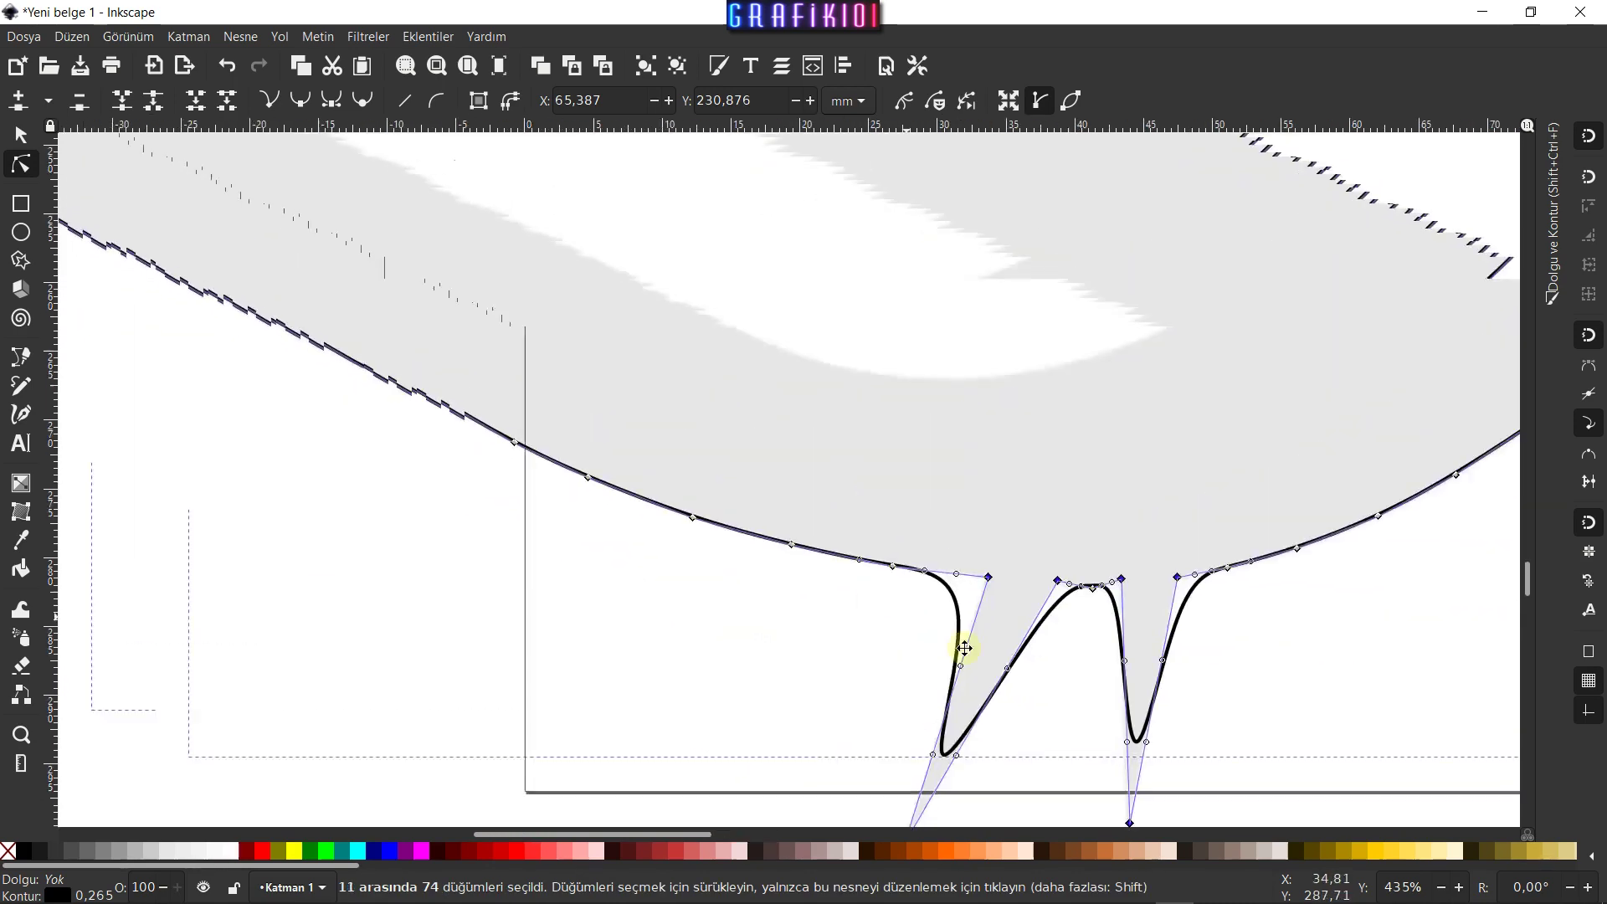
scroll(527, 459, left, 2)
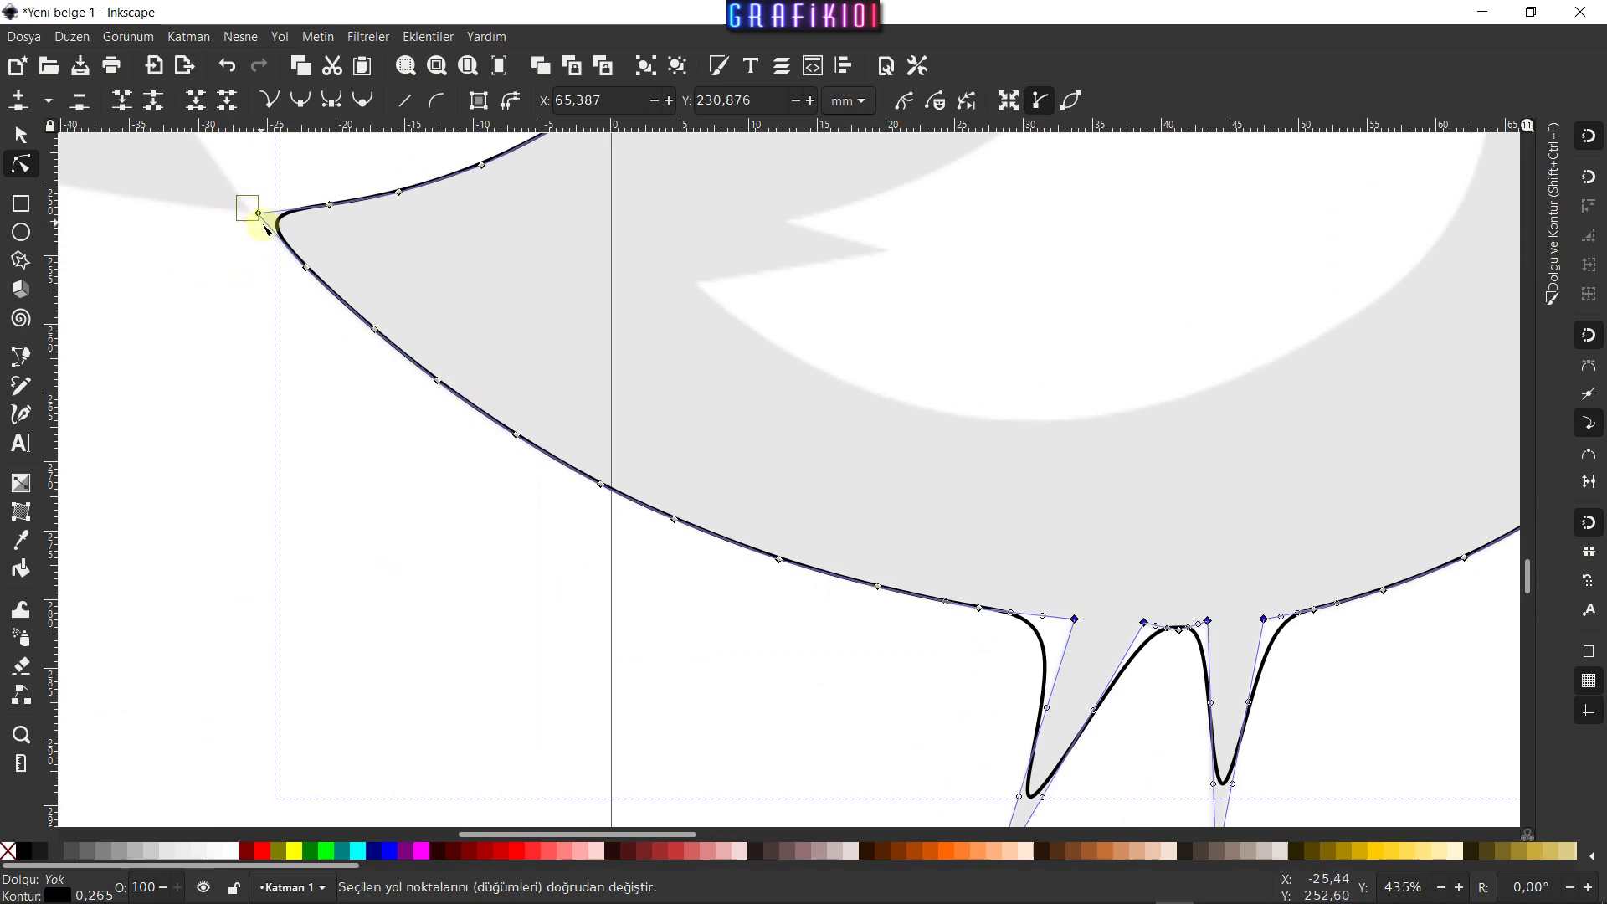
drag(266, 227, 268, 229)
scroll(603, 348, down, 2)
scroll(837, 368, up, 1)
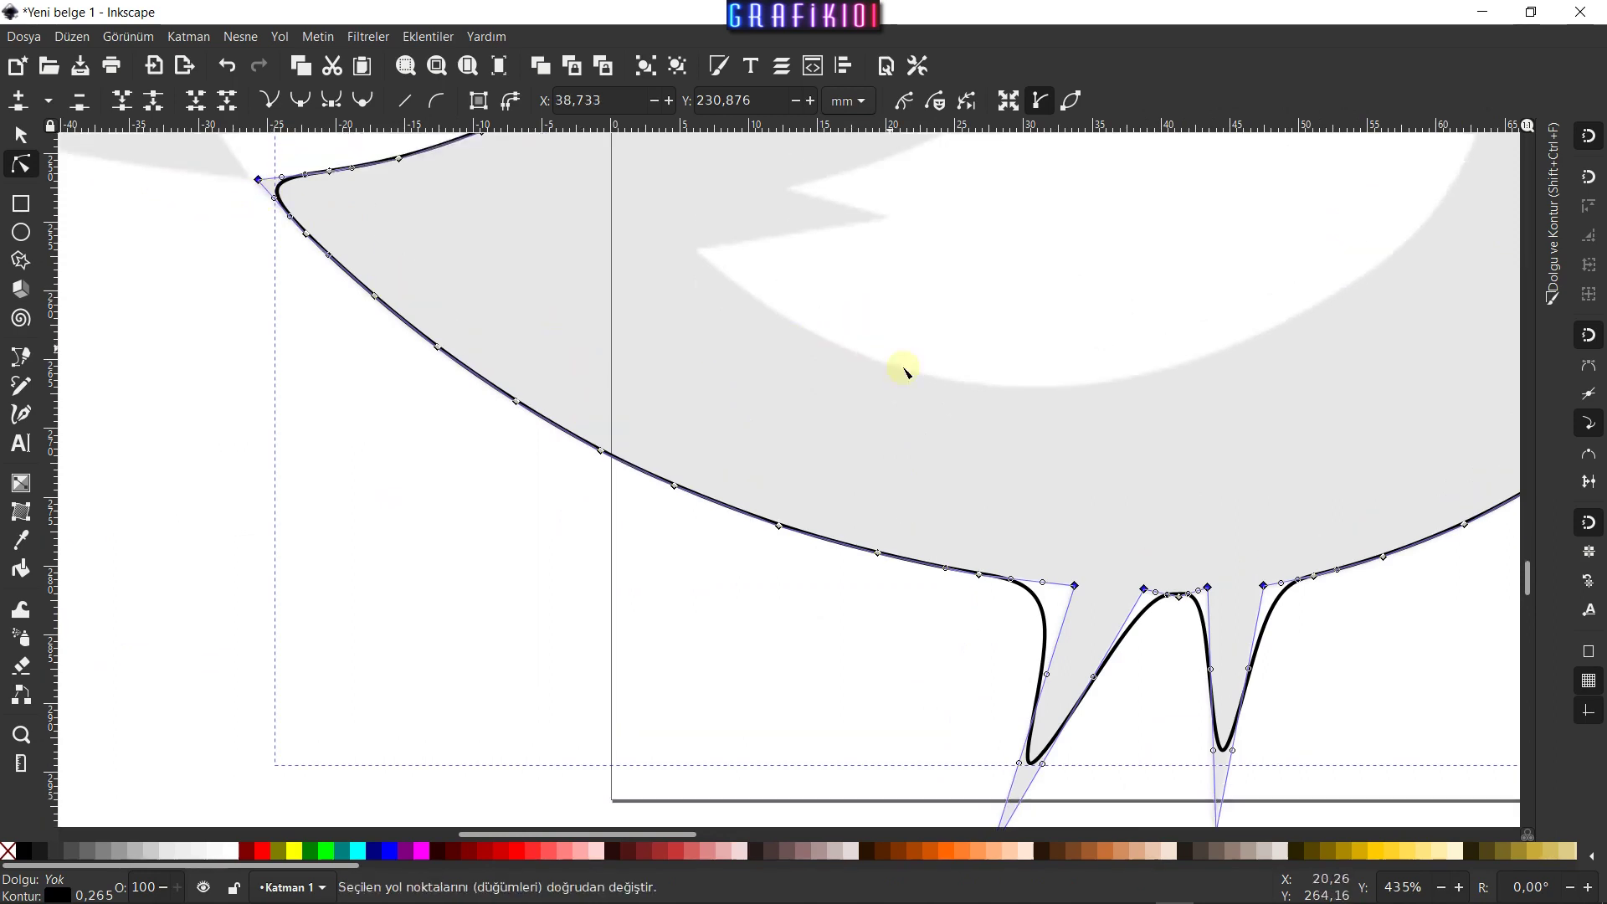
scroll(908, 385, up, 4)
scroll(887, 431, up, 2)
scroll(921, 419, down, 3)
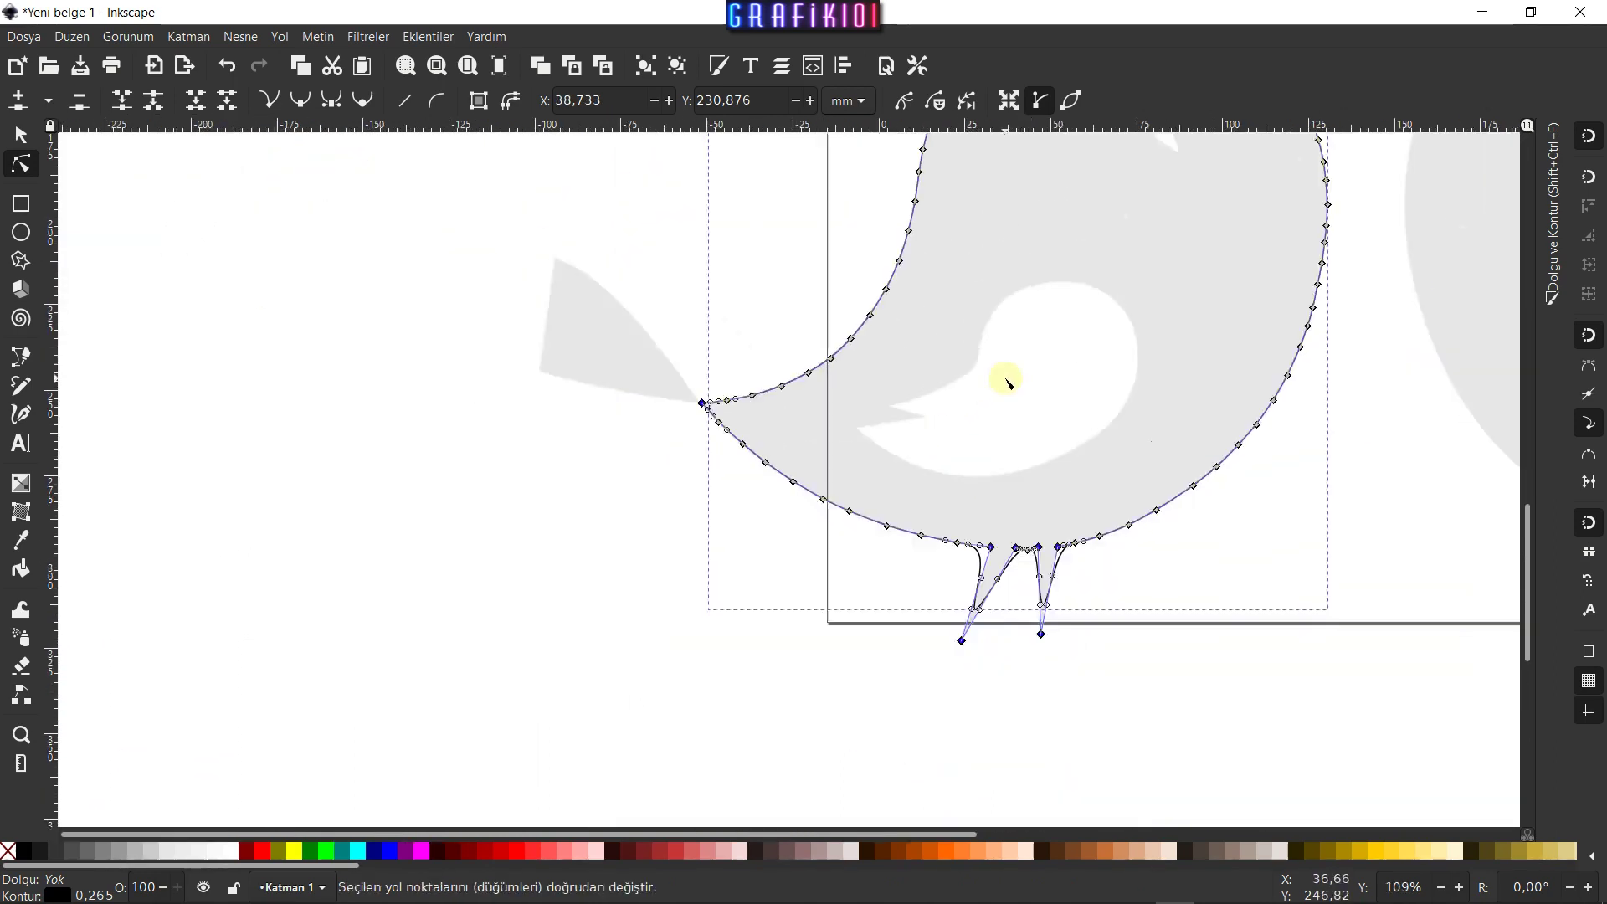
scroll(837, 486, down, 1)
Convert the selected beak, foot and tail-tip nodes into sharp corner nodes
scroll(780, 523, up, 1)
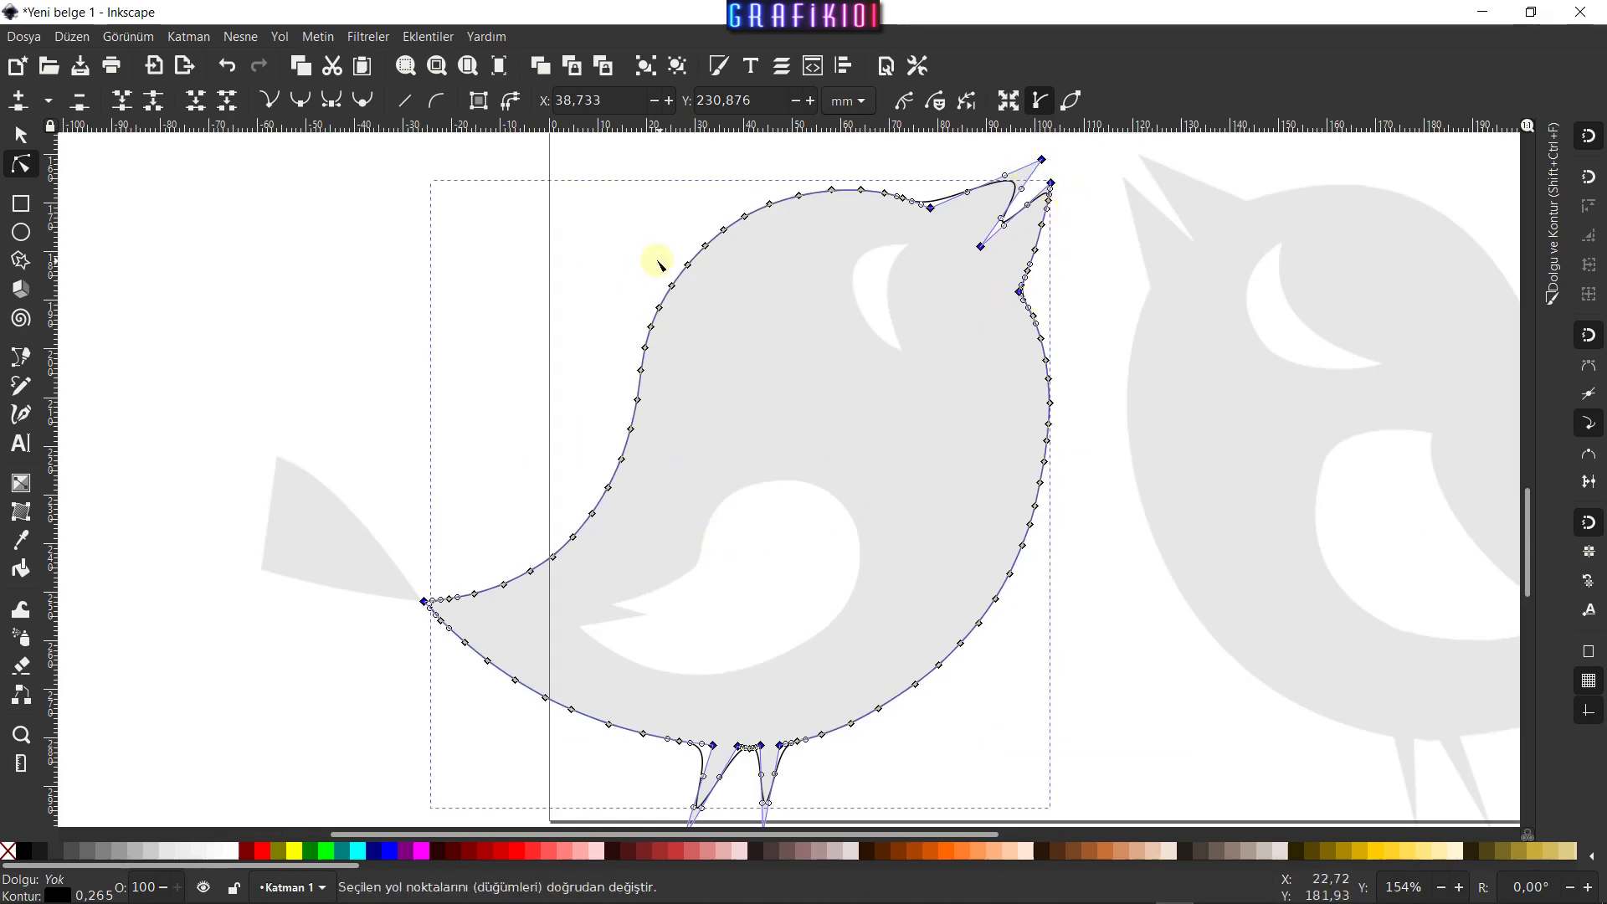
click(270, 104)
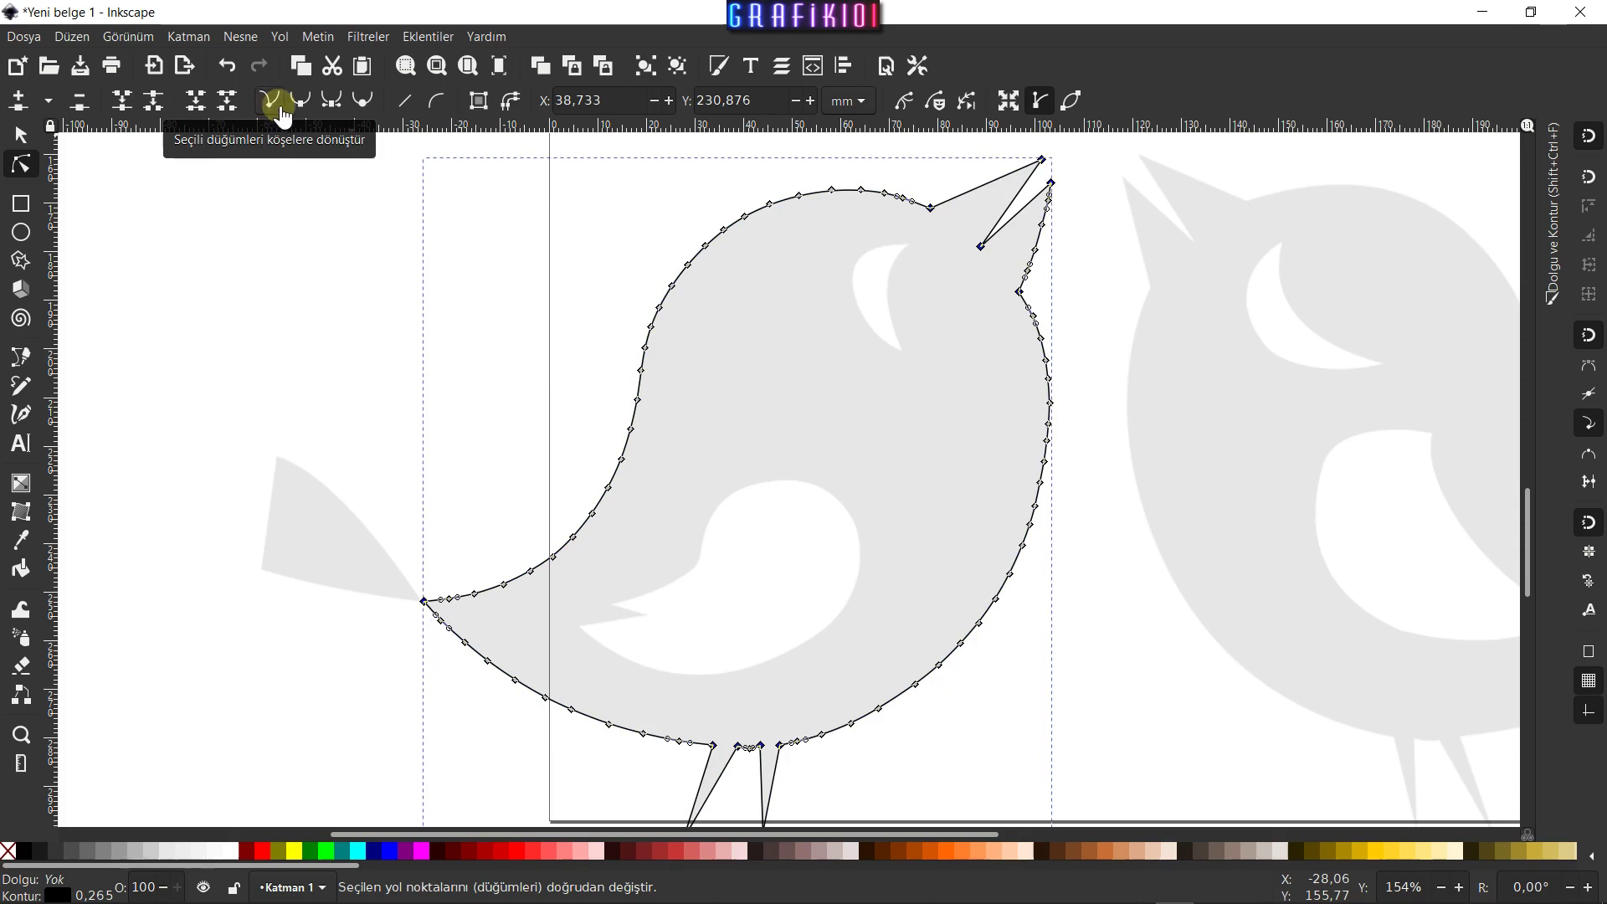
scroll(599, 669, down, 1)
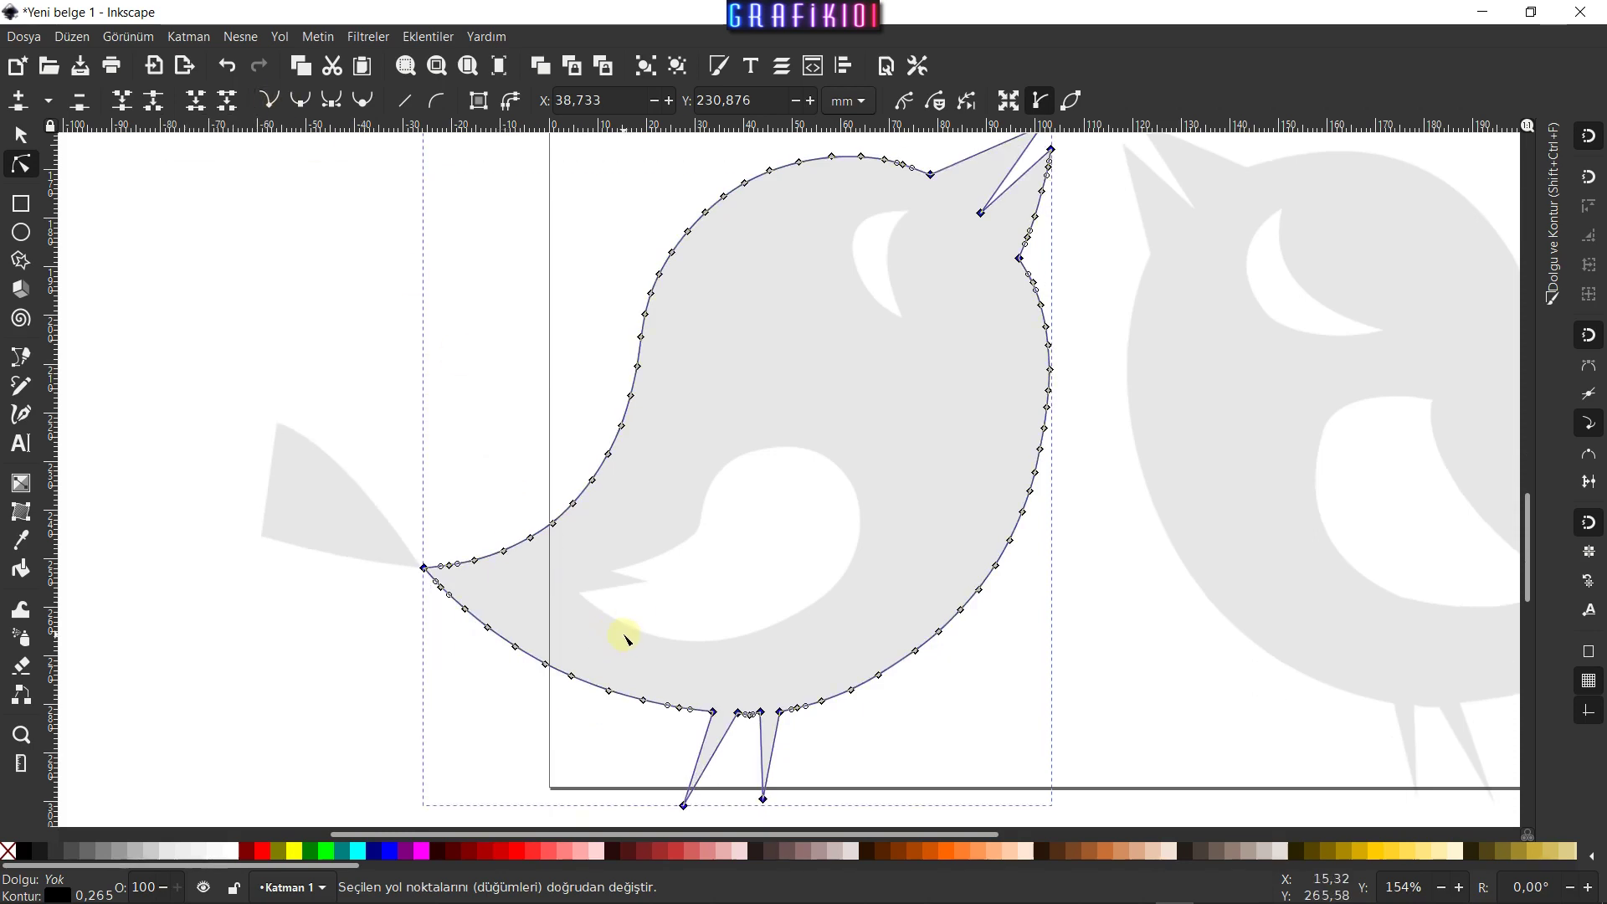
scroll(801, 573, up, 1)
scroll(1069, 393, up, 1)
scroll(1085, 270, up, 1)
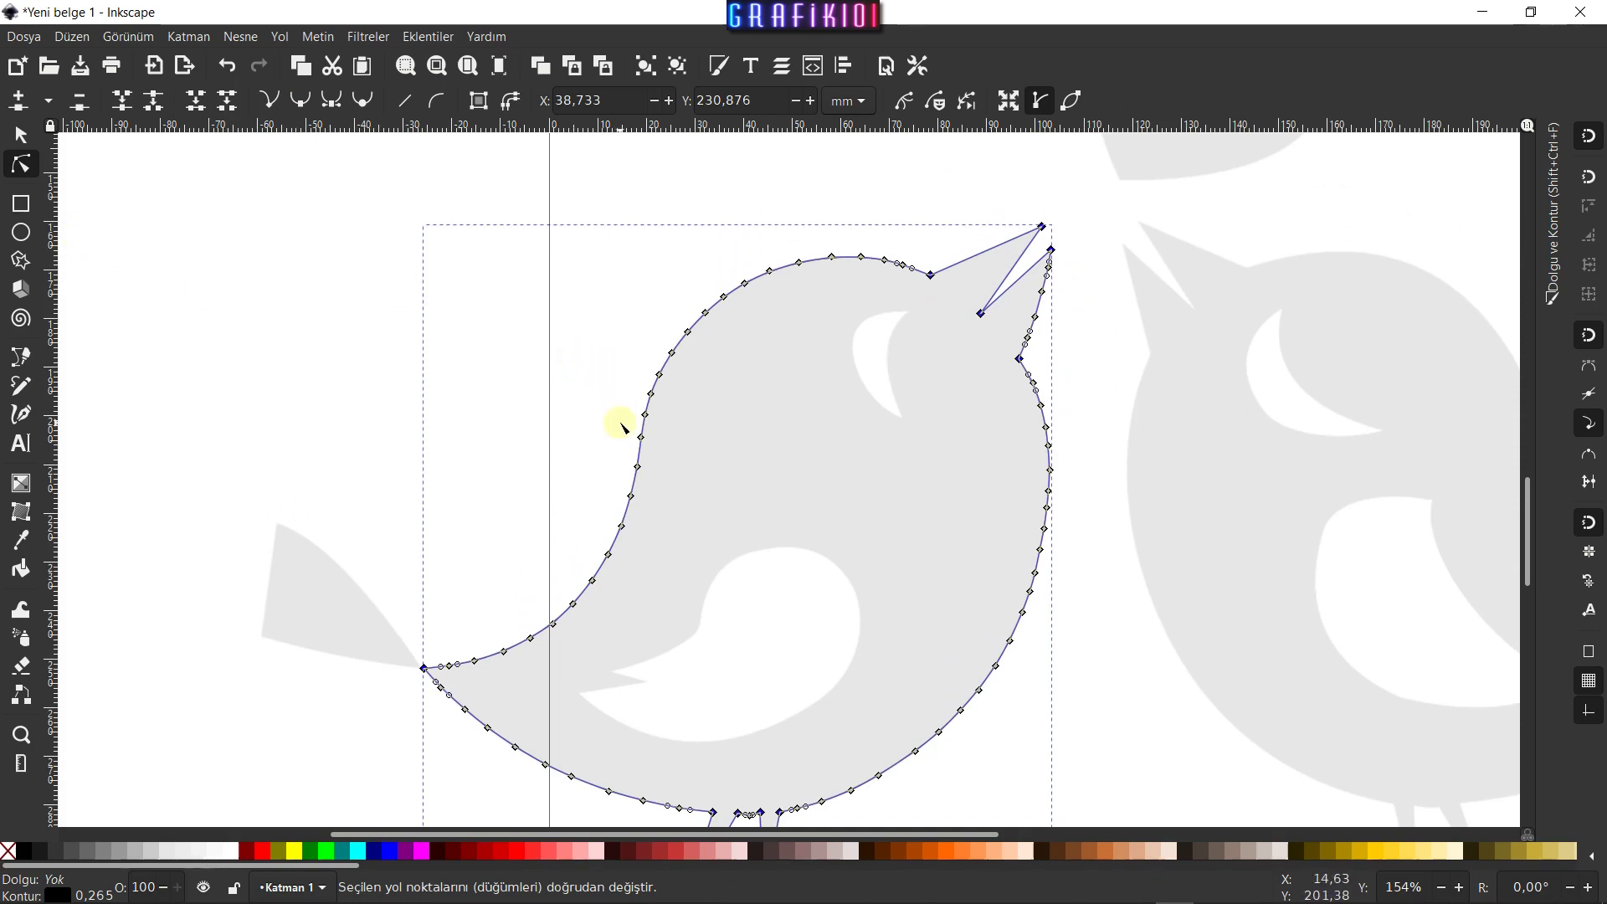
Switch to the Selector tool and zoom in on the bird's white wing
key(s)
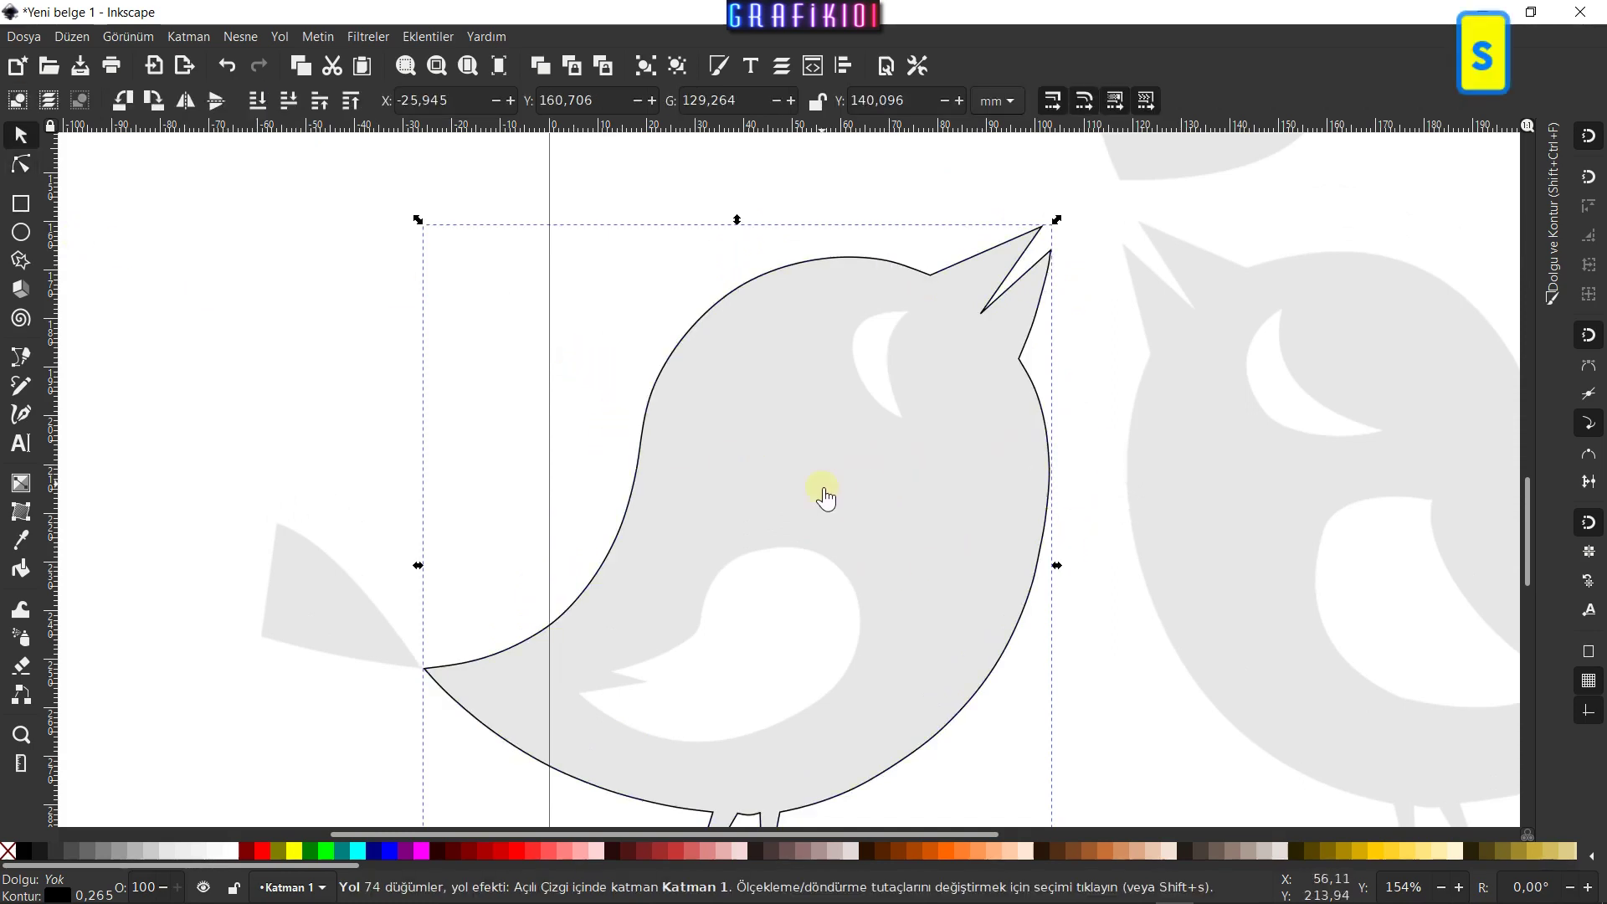
scroll(827, 548, down, 1)
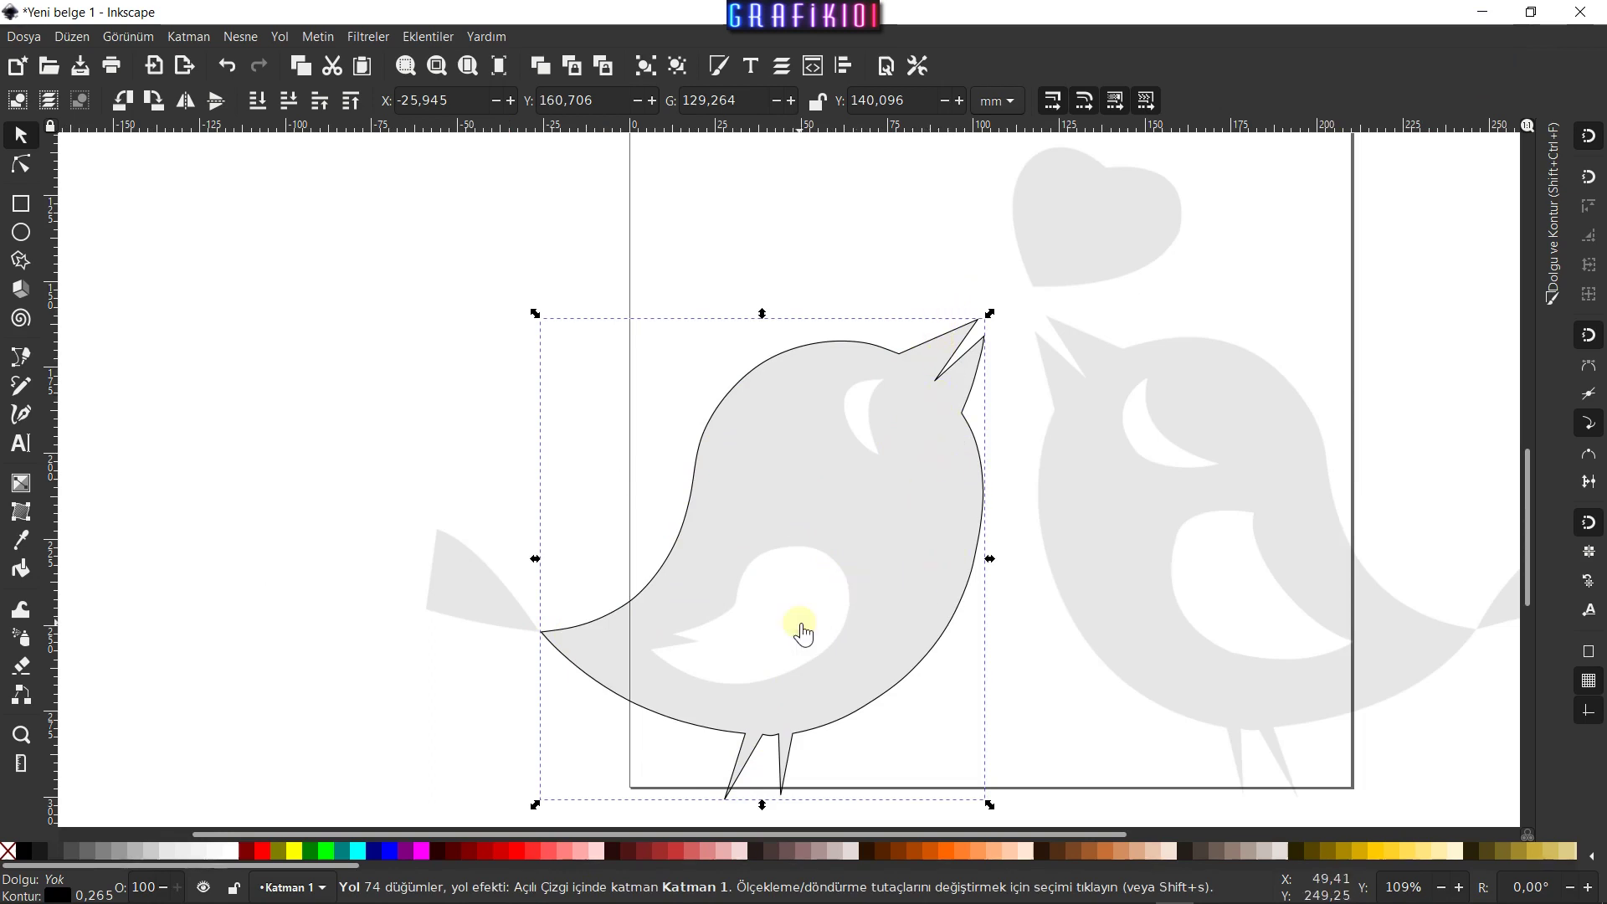
scroll(765, 670, up, 1)
scroll(758, 656, up, 1)
scroll(759, 655, up, 1)
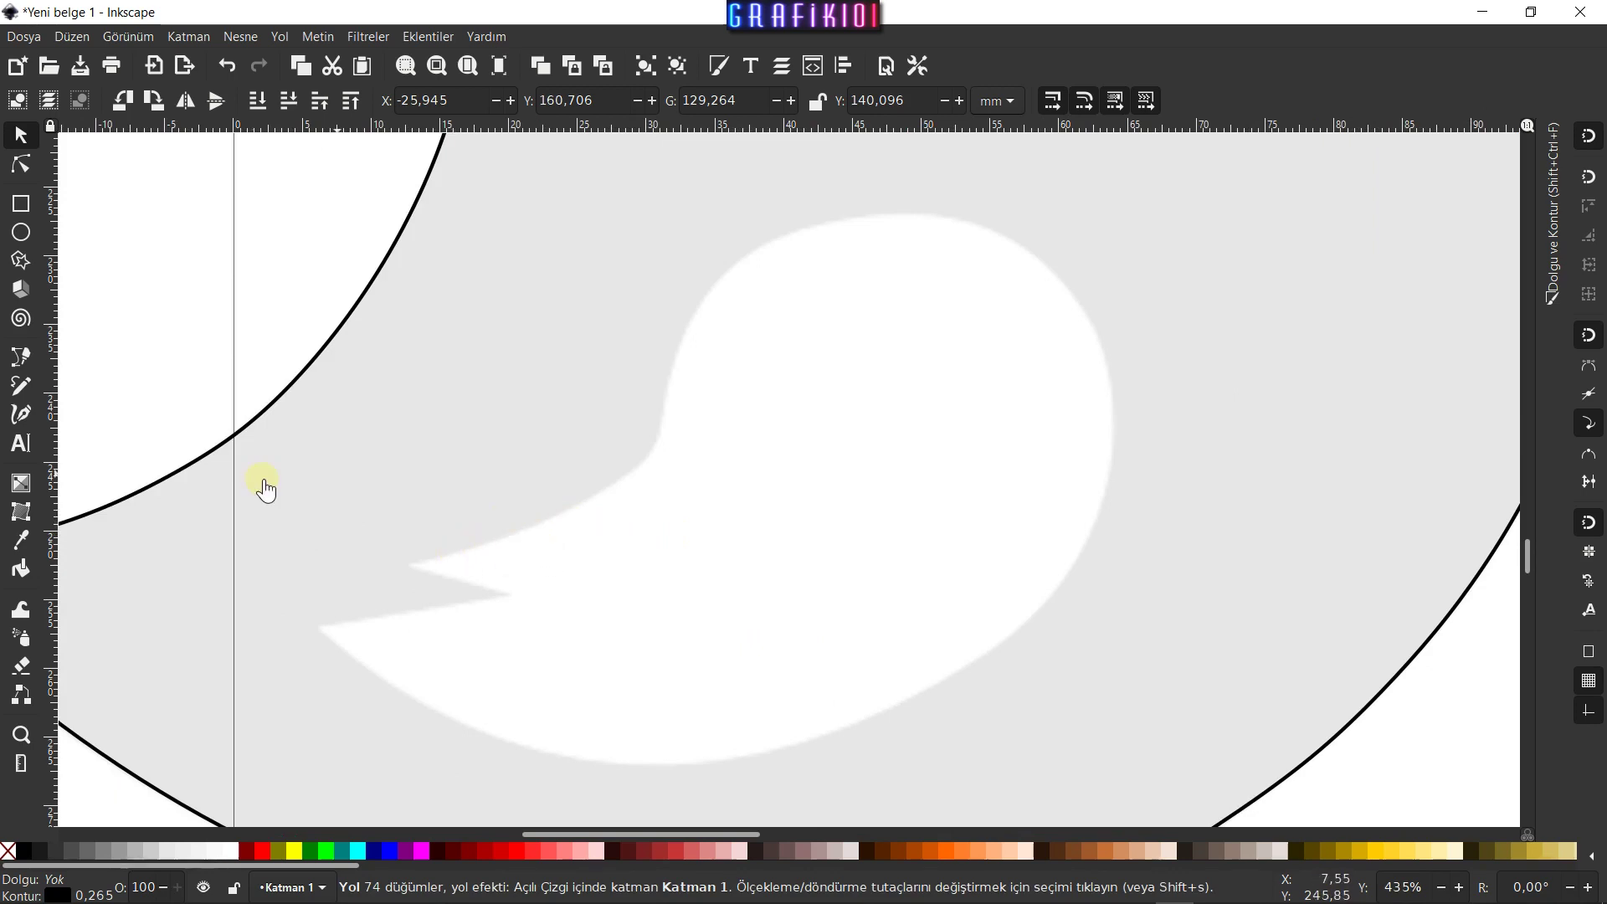
Draw a closed Bezier outline around the white wing, through its tip and notch
click(18, 356)
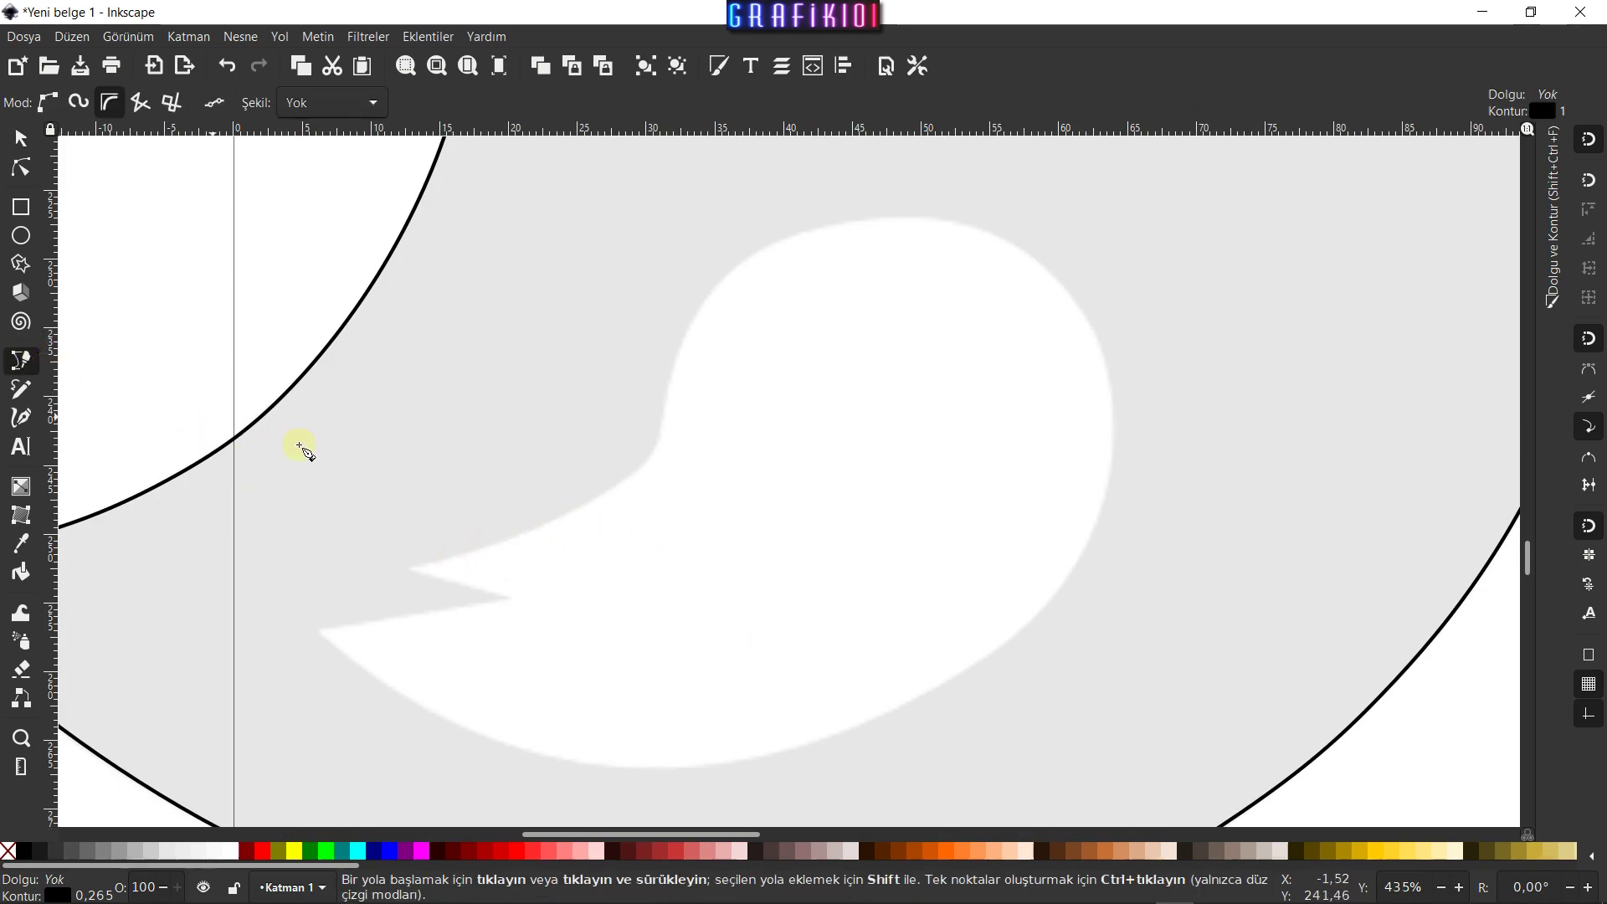
click(416, 570)
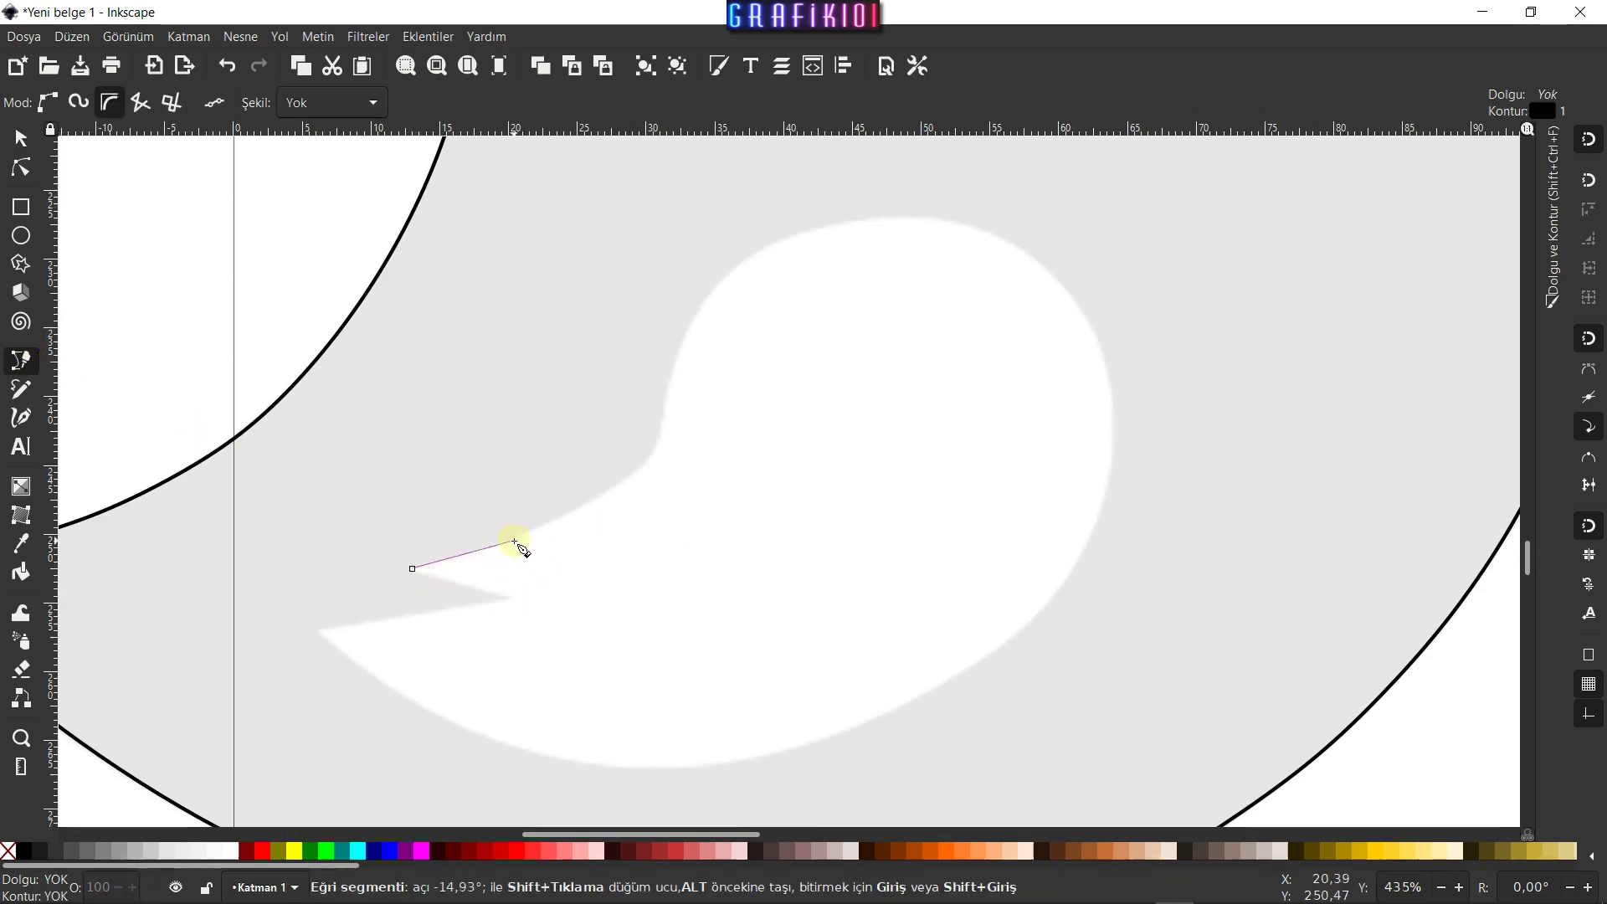
click(1113, 445)
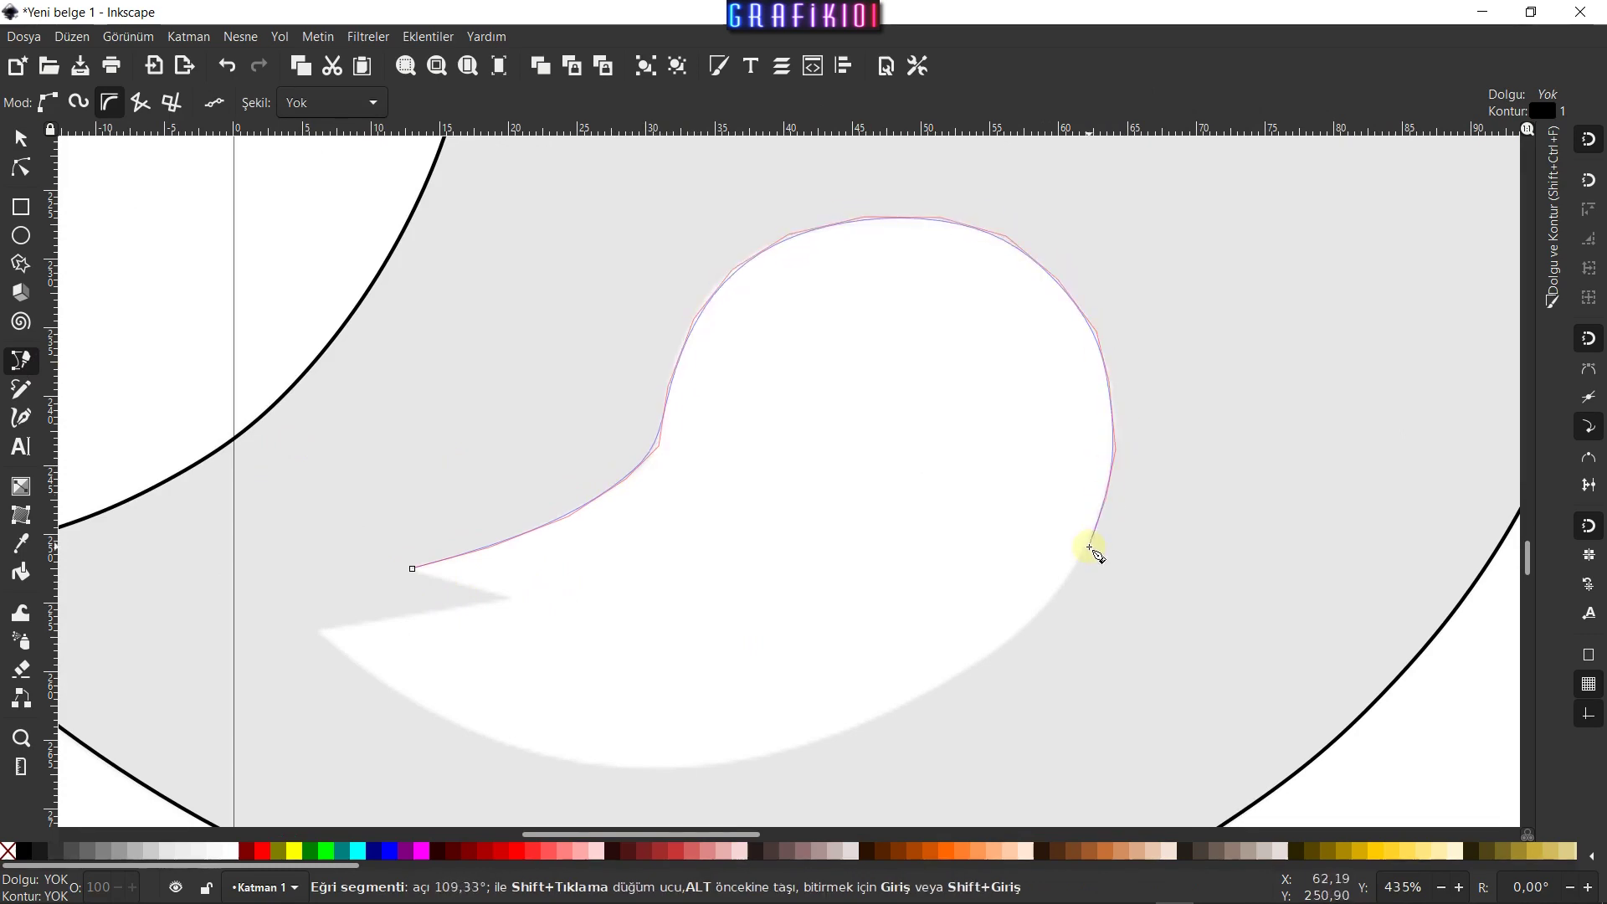
click(782, 755)
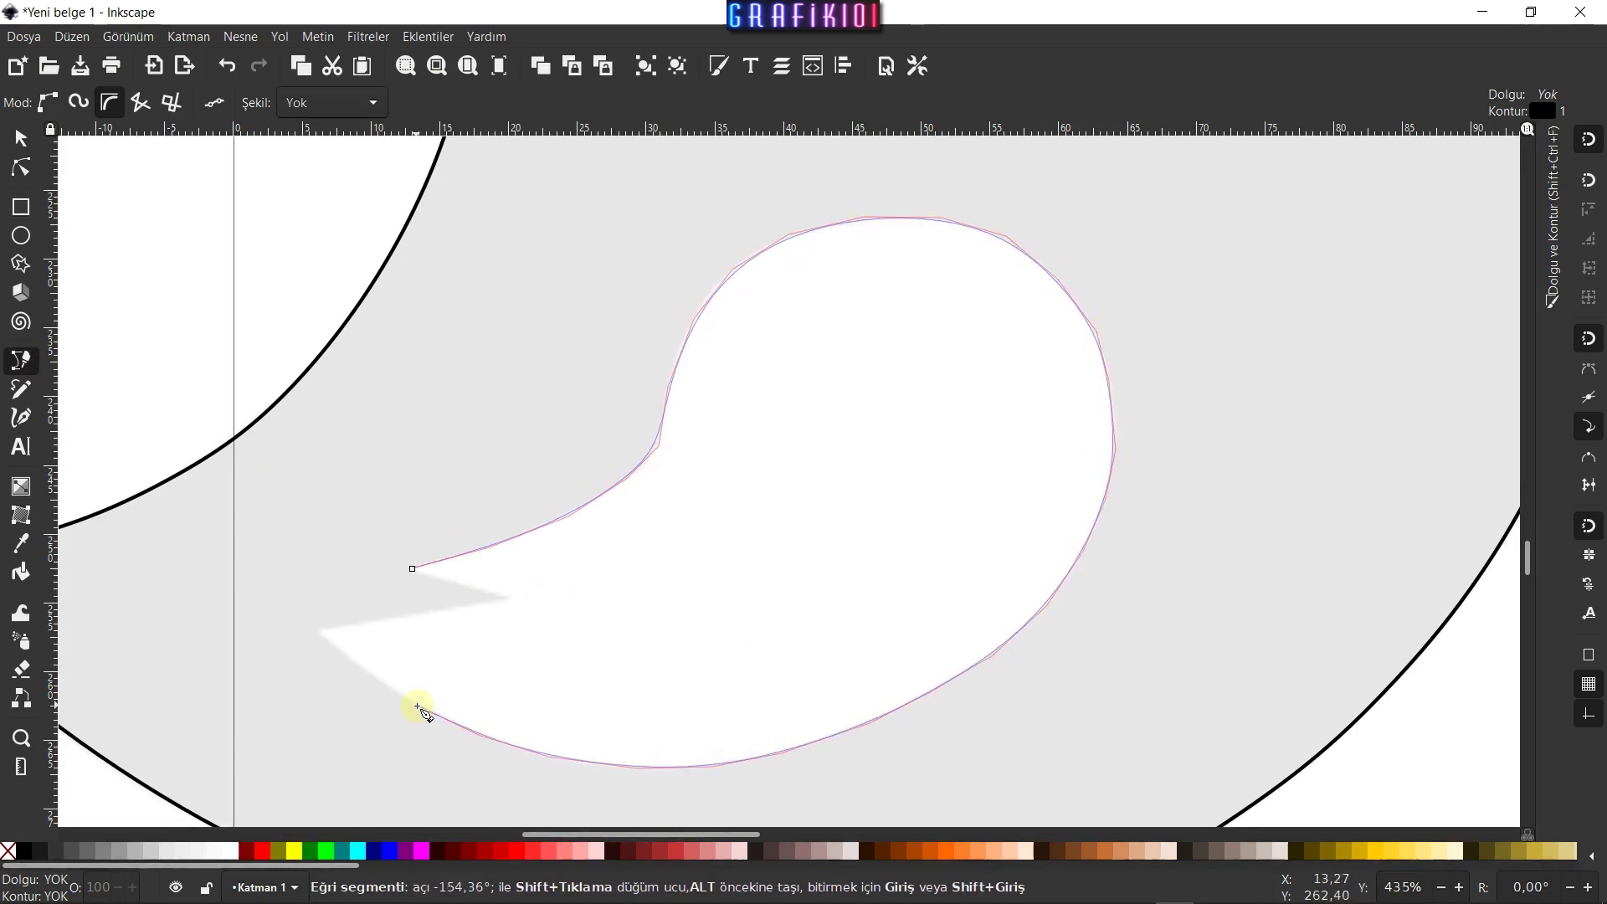
click(311, 629)
click(509, 599)
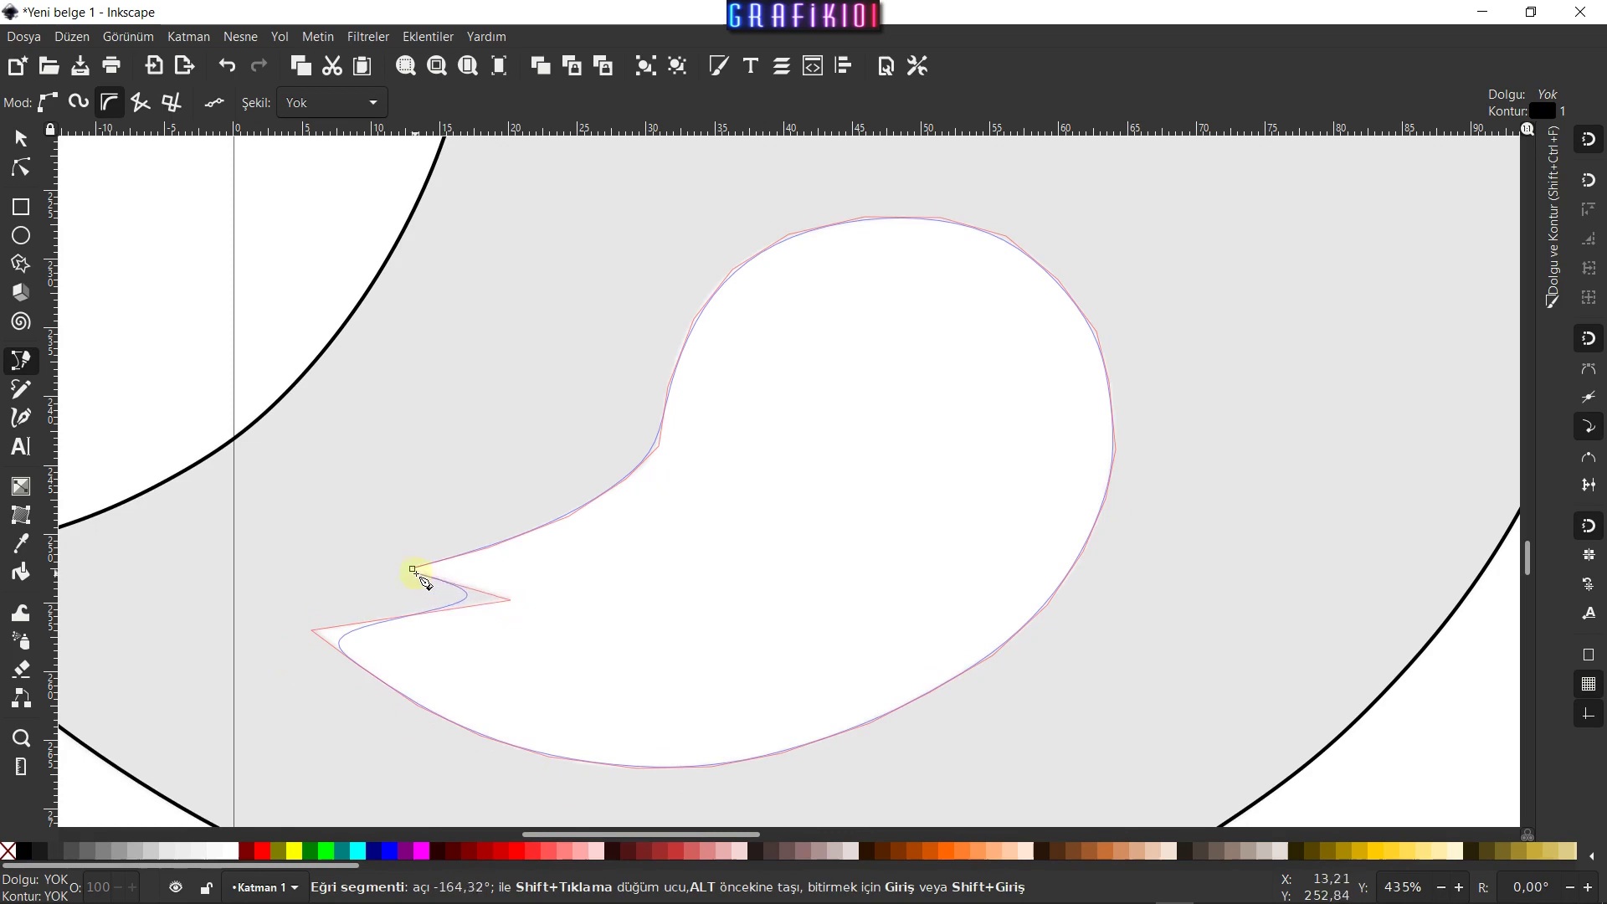
click(415, 570)
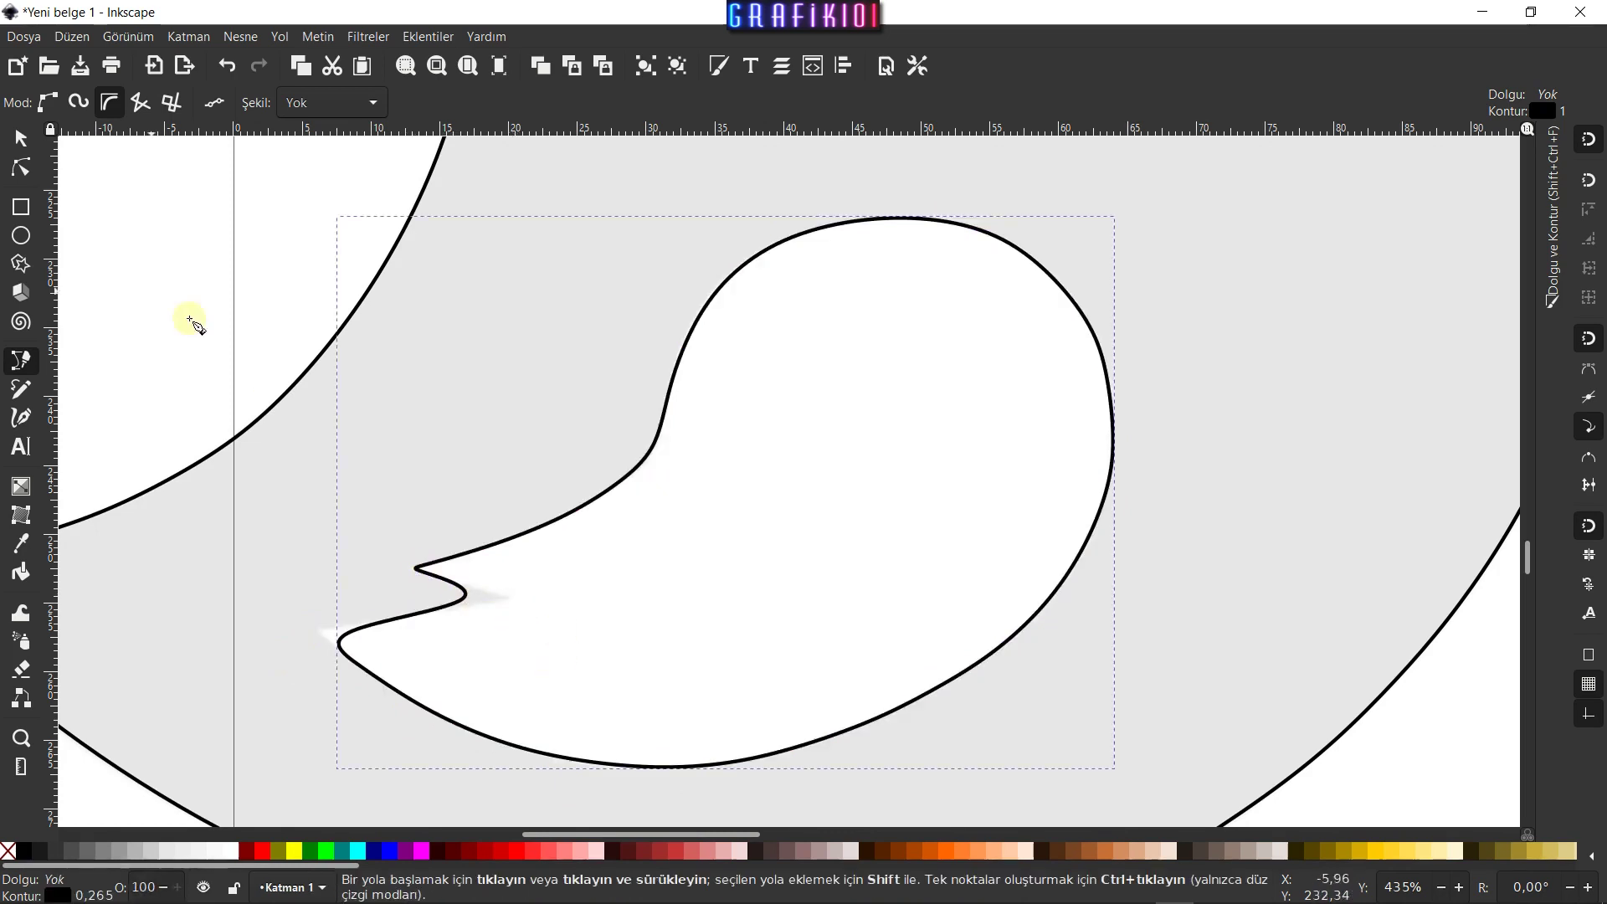
Turn the wing path's left tip and notch nodes into sharp corners
key(n)
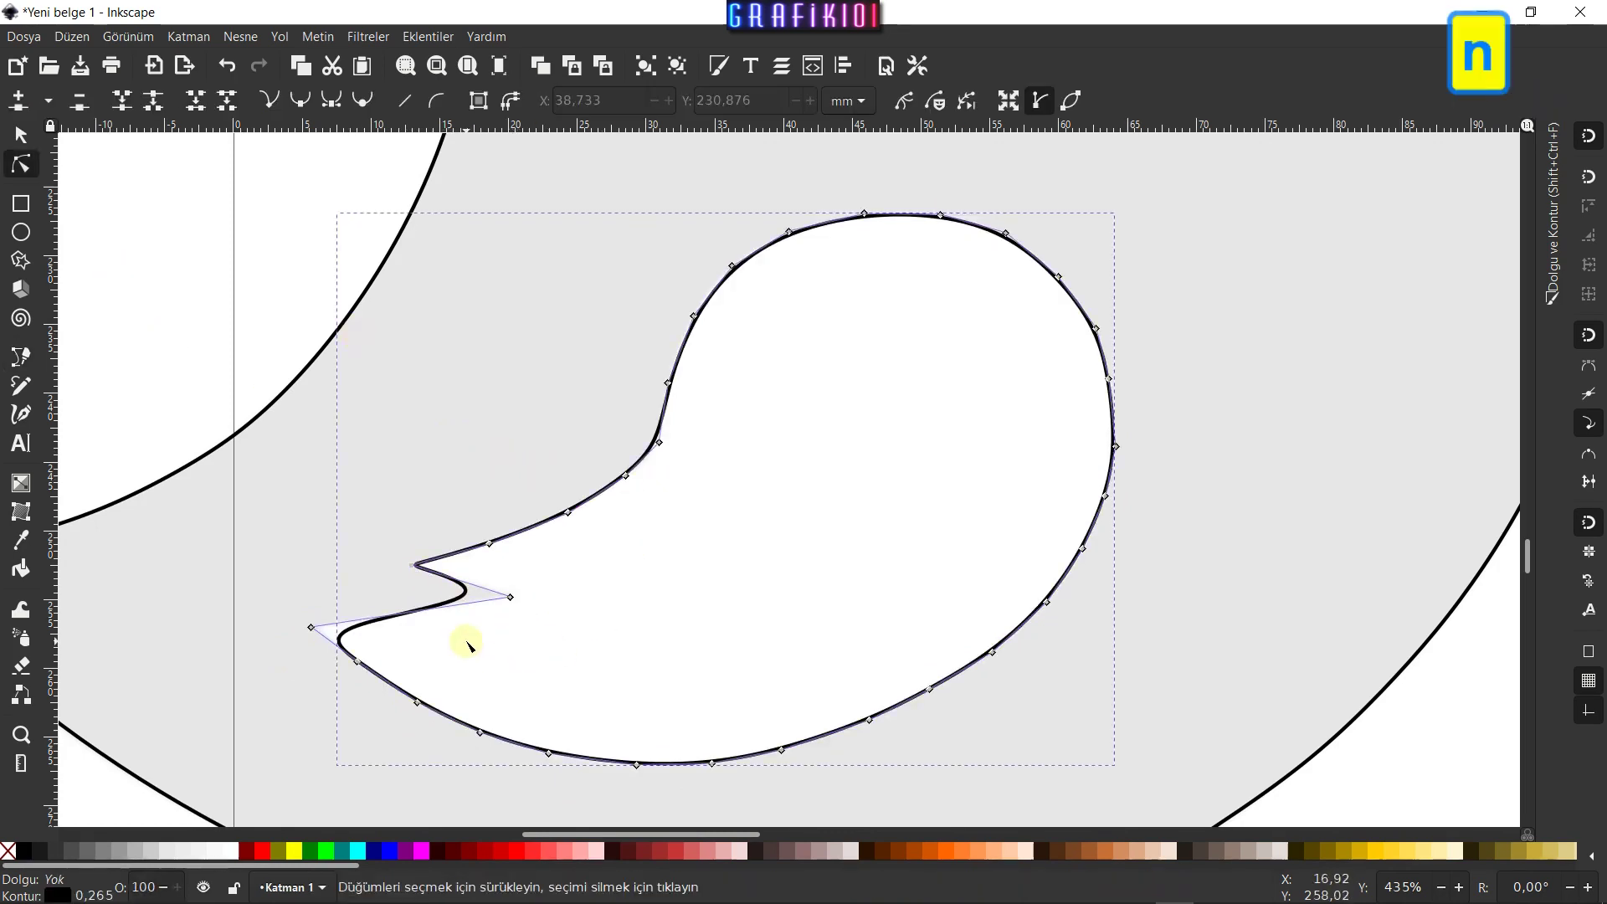
click(536, 585)
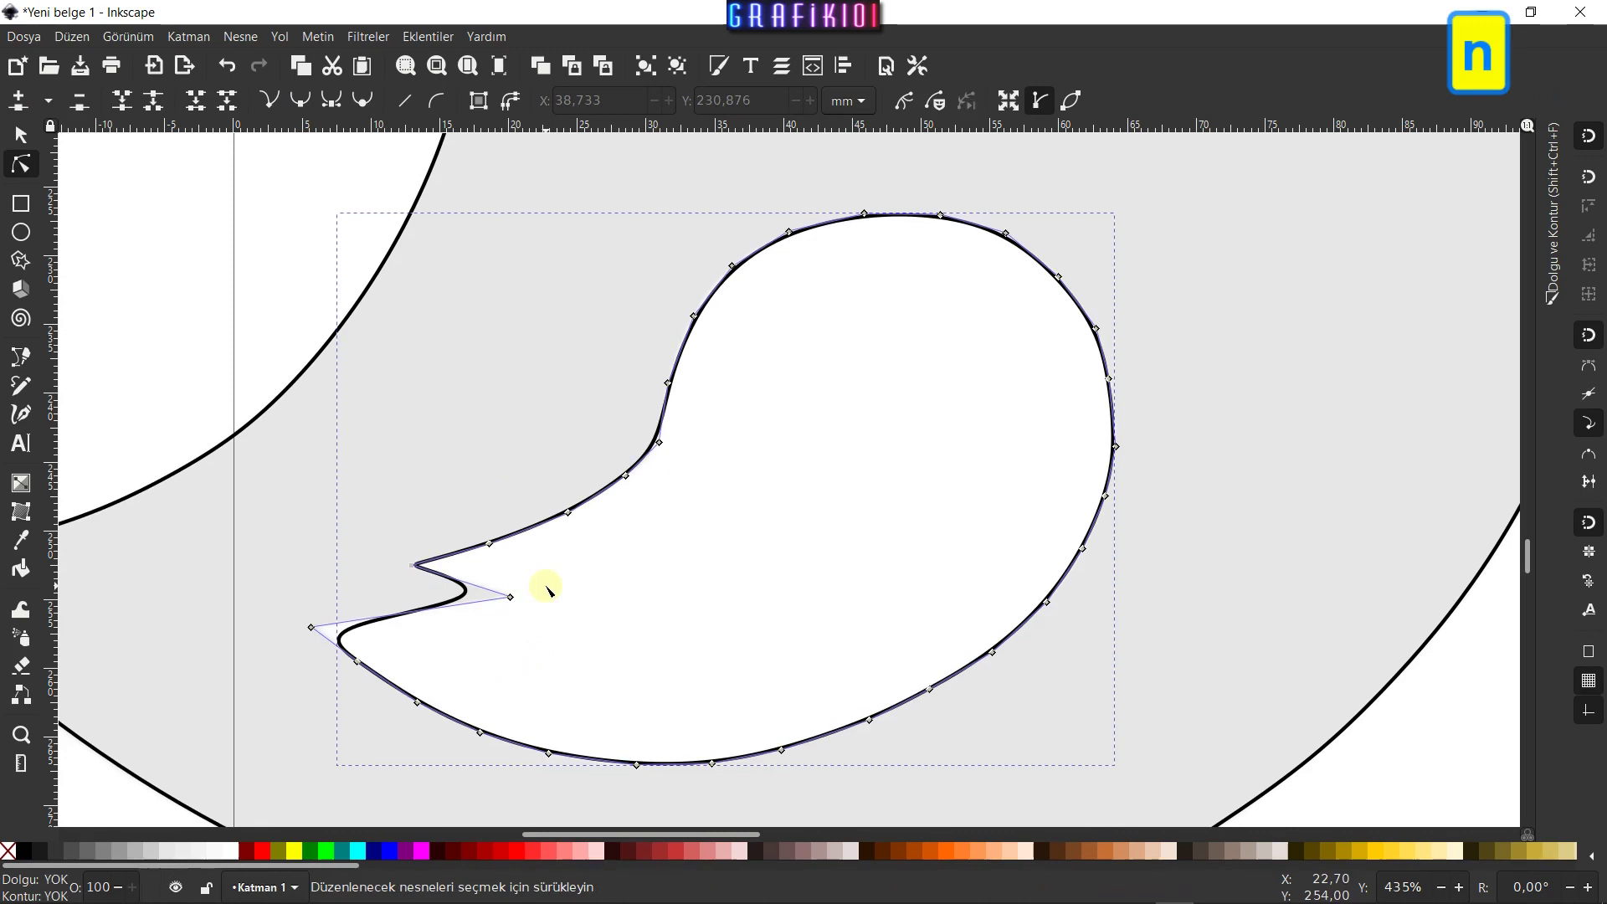
click(345, 642)
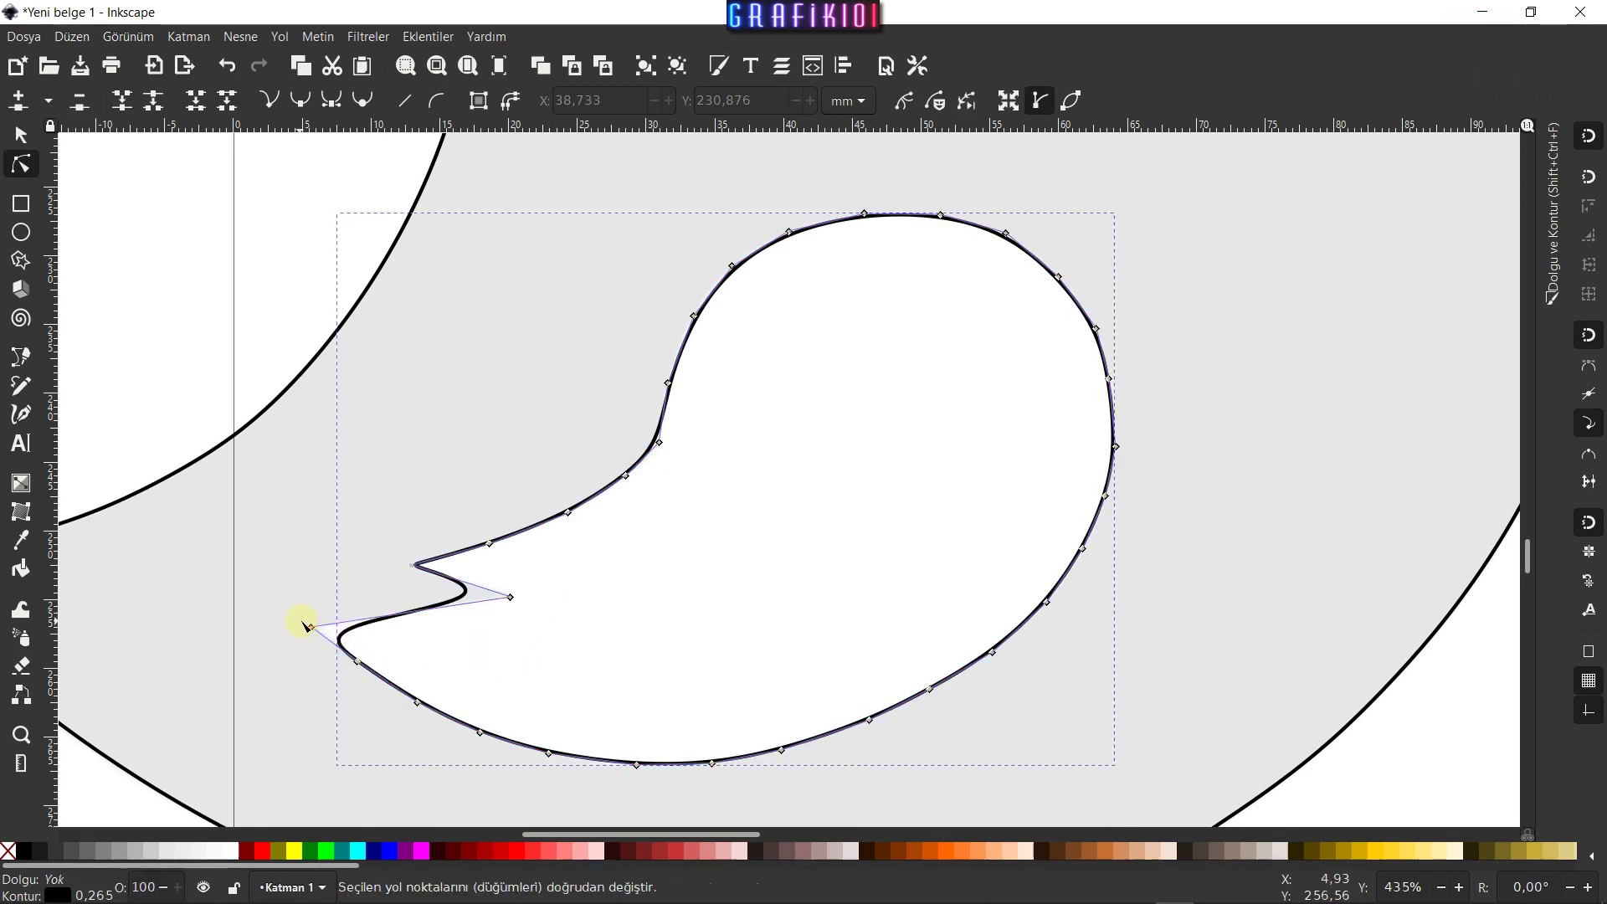
click(310, 626)
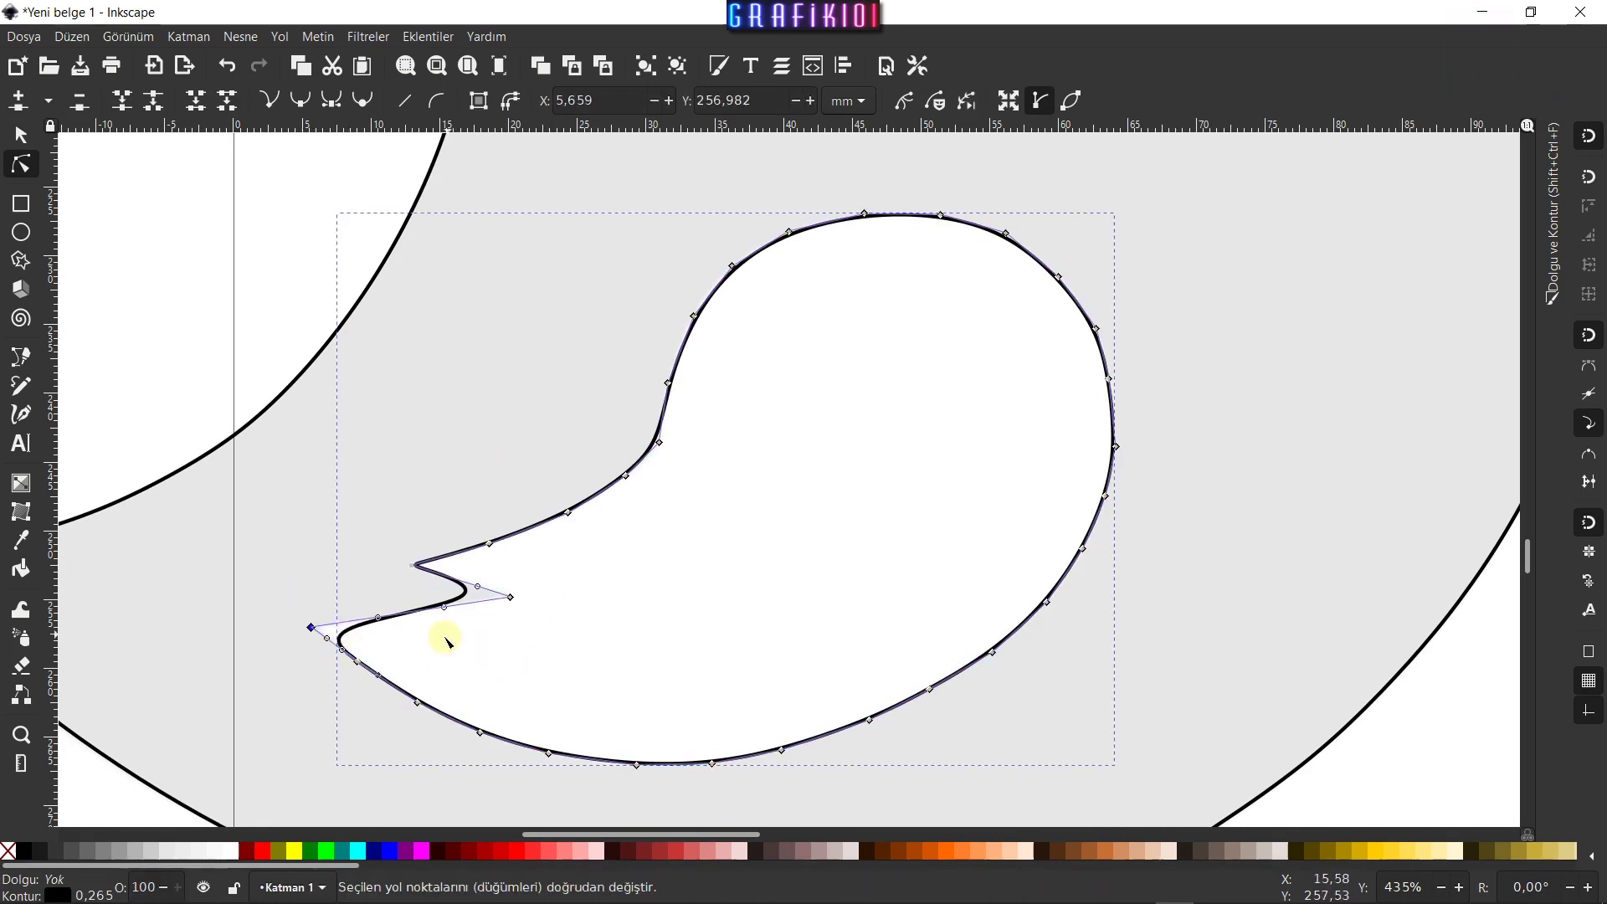
shift+click(509, 597)
click(268, 100)
ctrl+scroll(386, 473, down, 1)
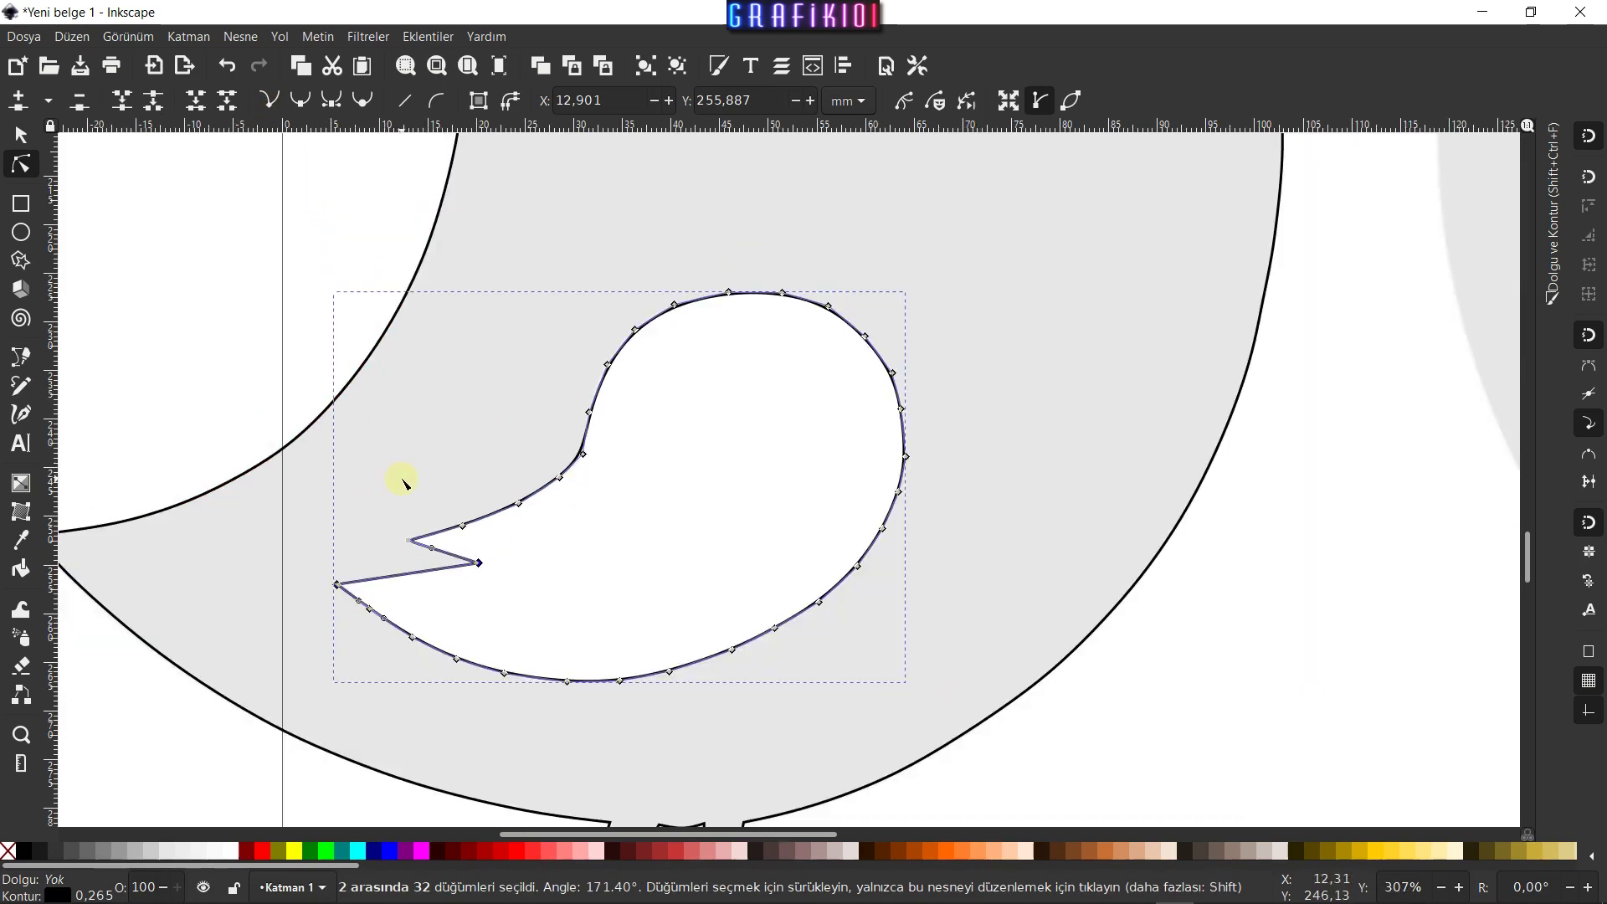
ctrl+scroll(404, 483, down, 1)
Trace the eye crescent as a closed path
key(s)
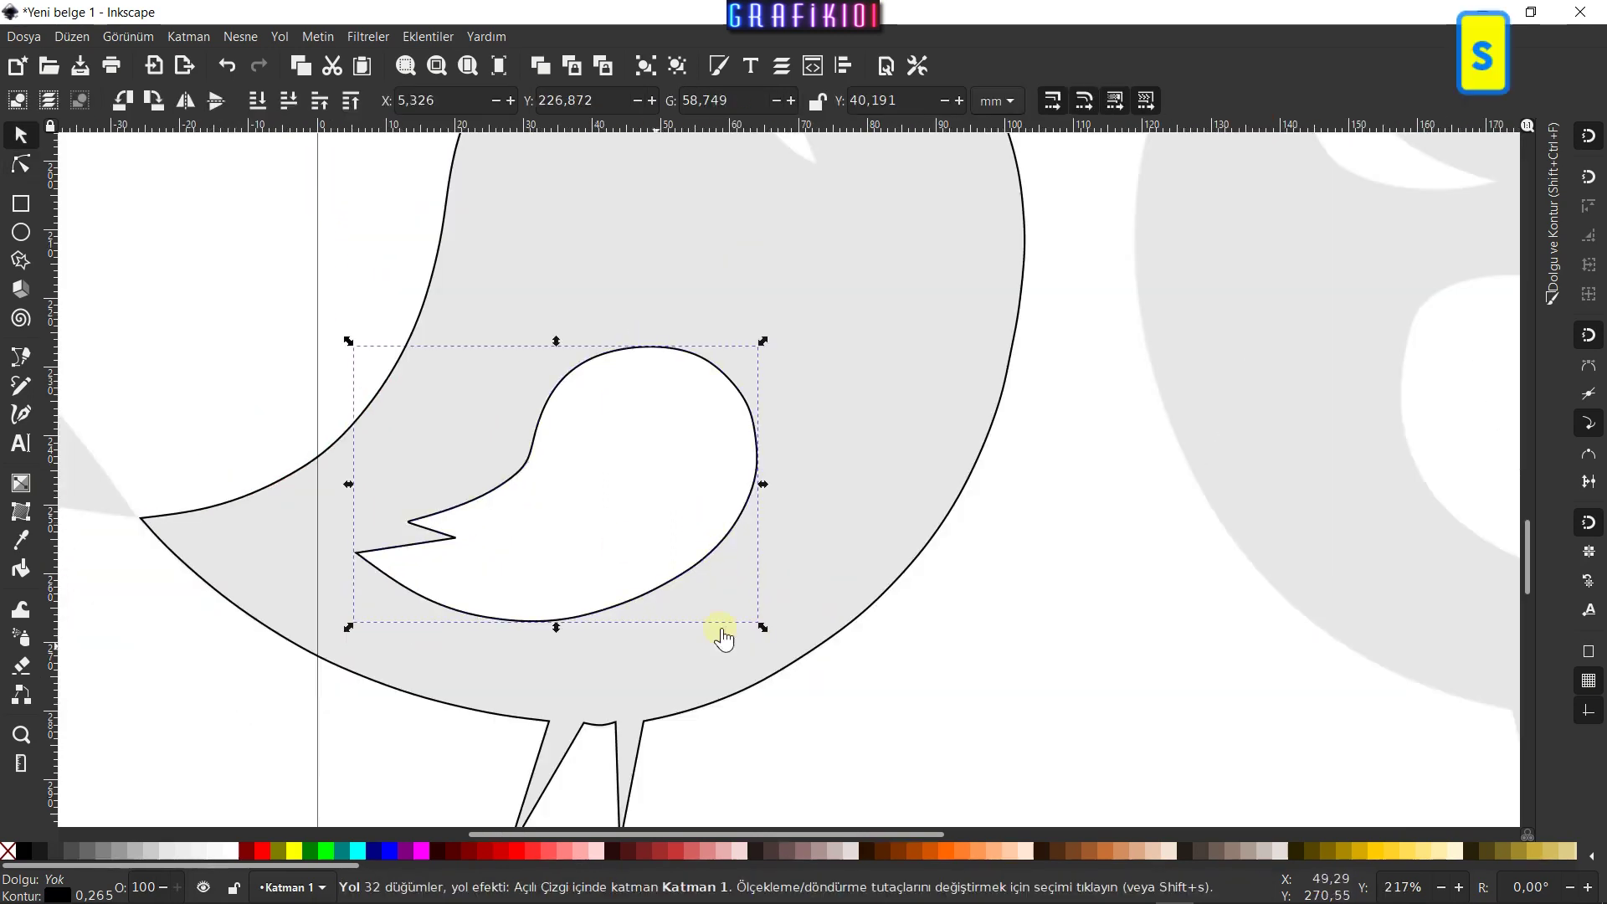
click(1107, 615)
ctrl+scroll(837, 610, down, 2)
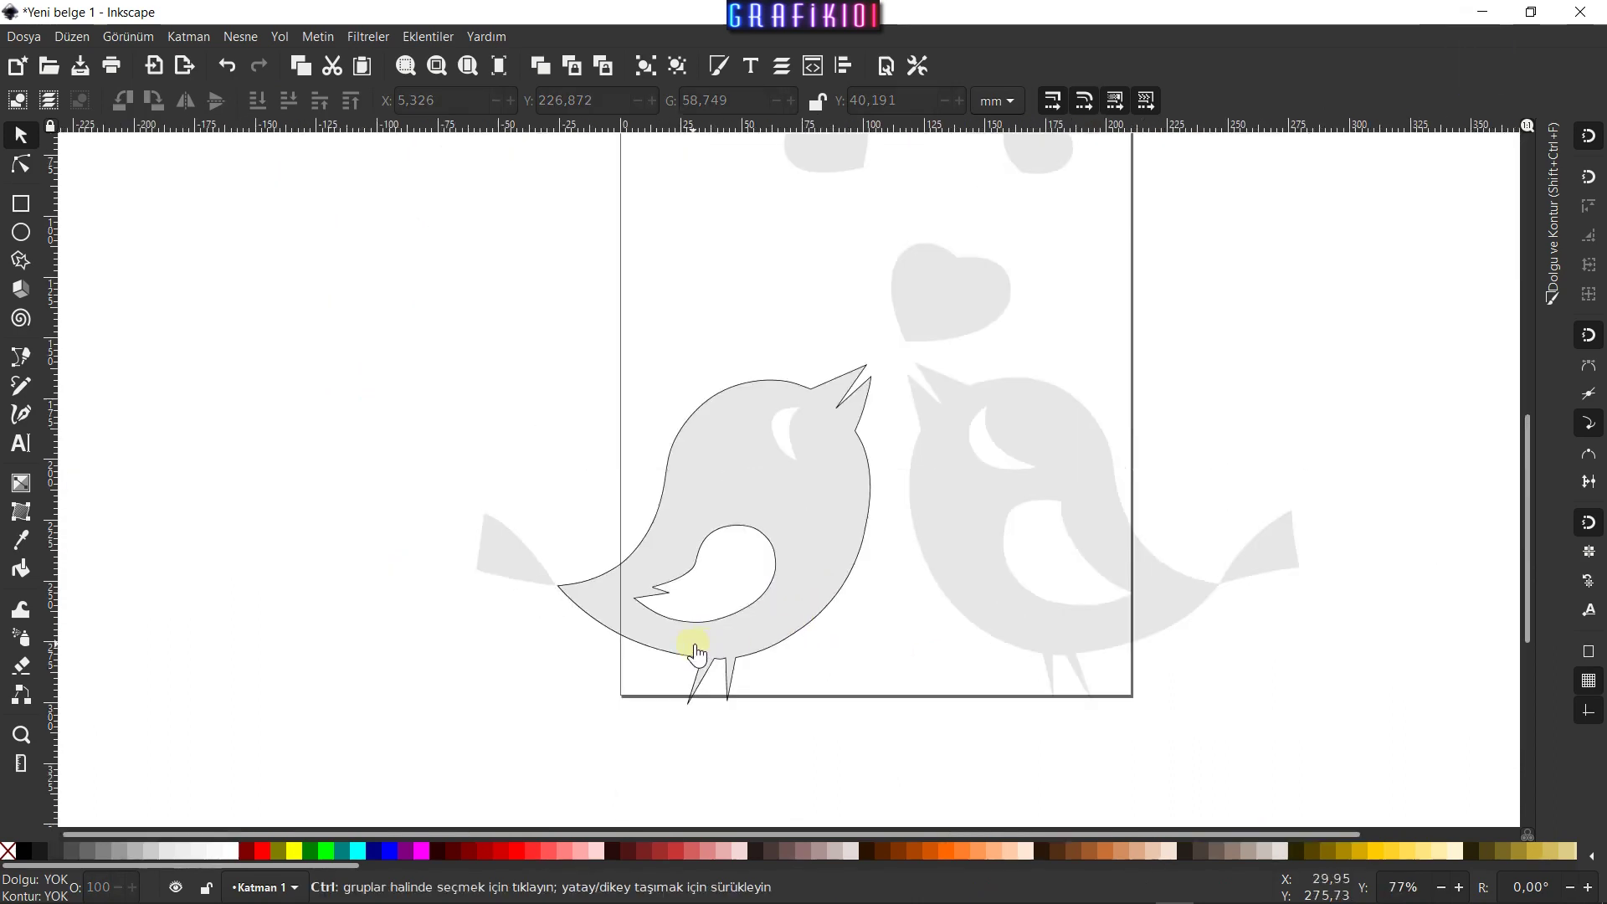
ctrl+scroll(693, 649, down, 1)
ctrl+scroll(914, 498, up, 1)
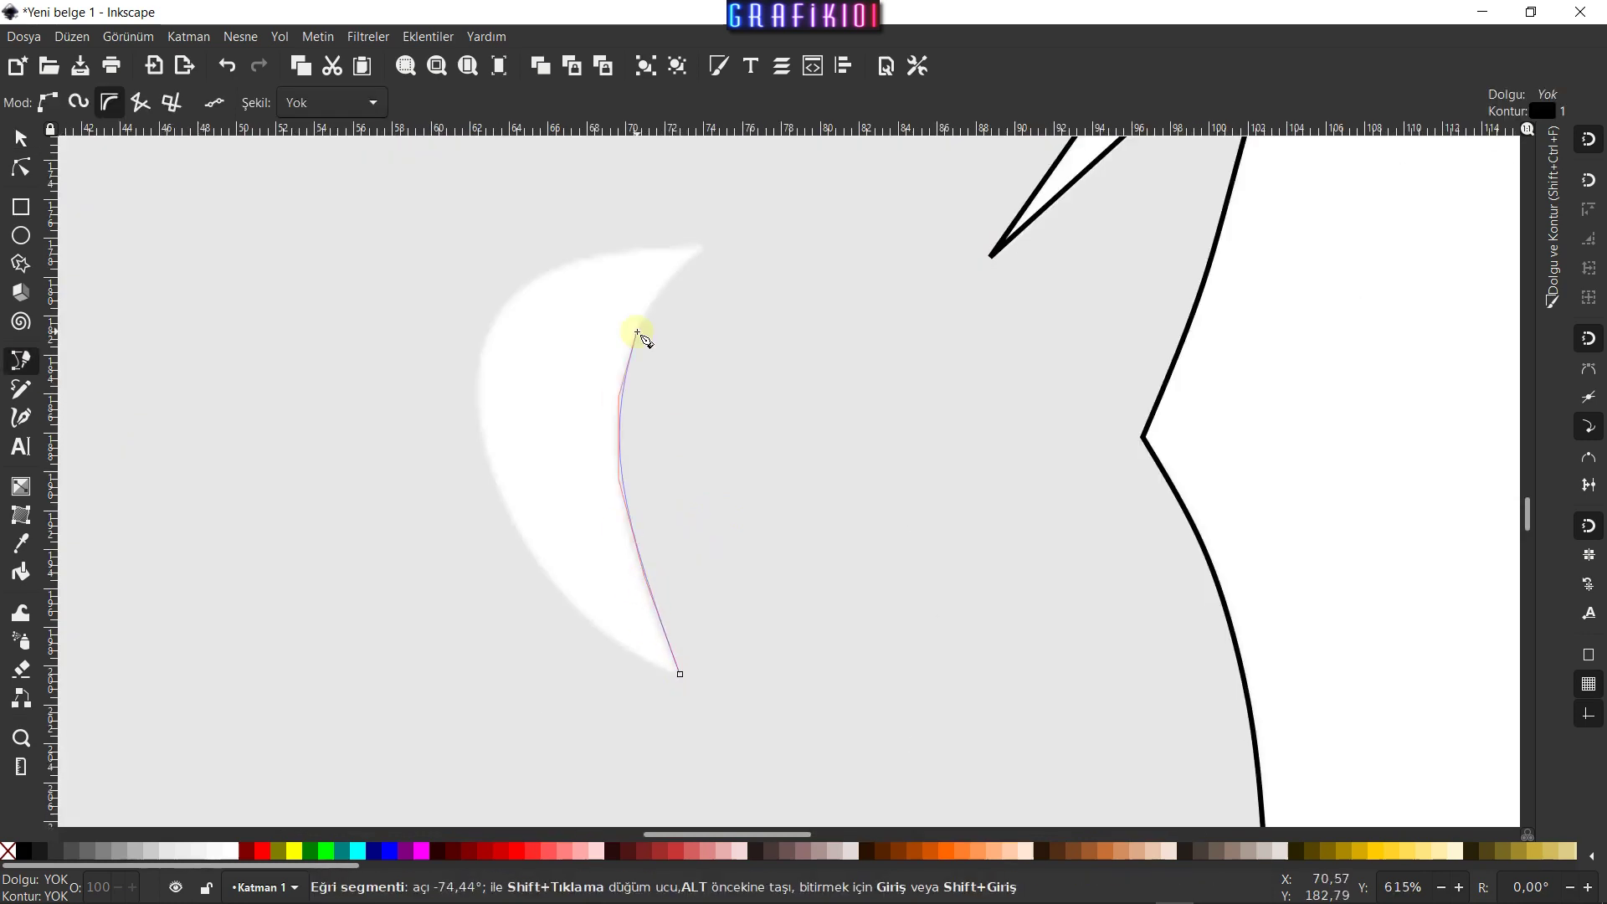
drag(704, 251, 638, 245)
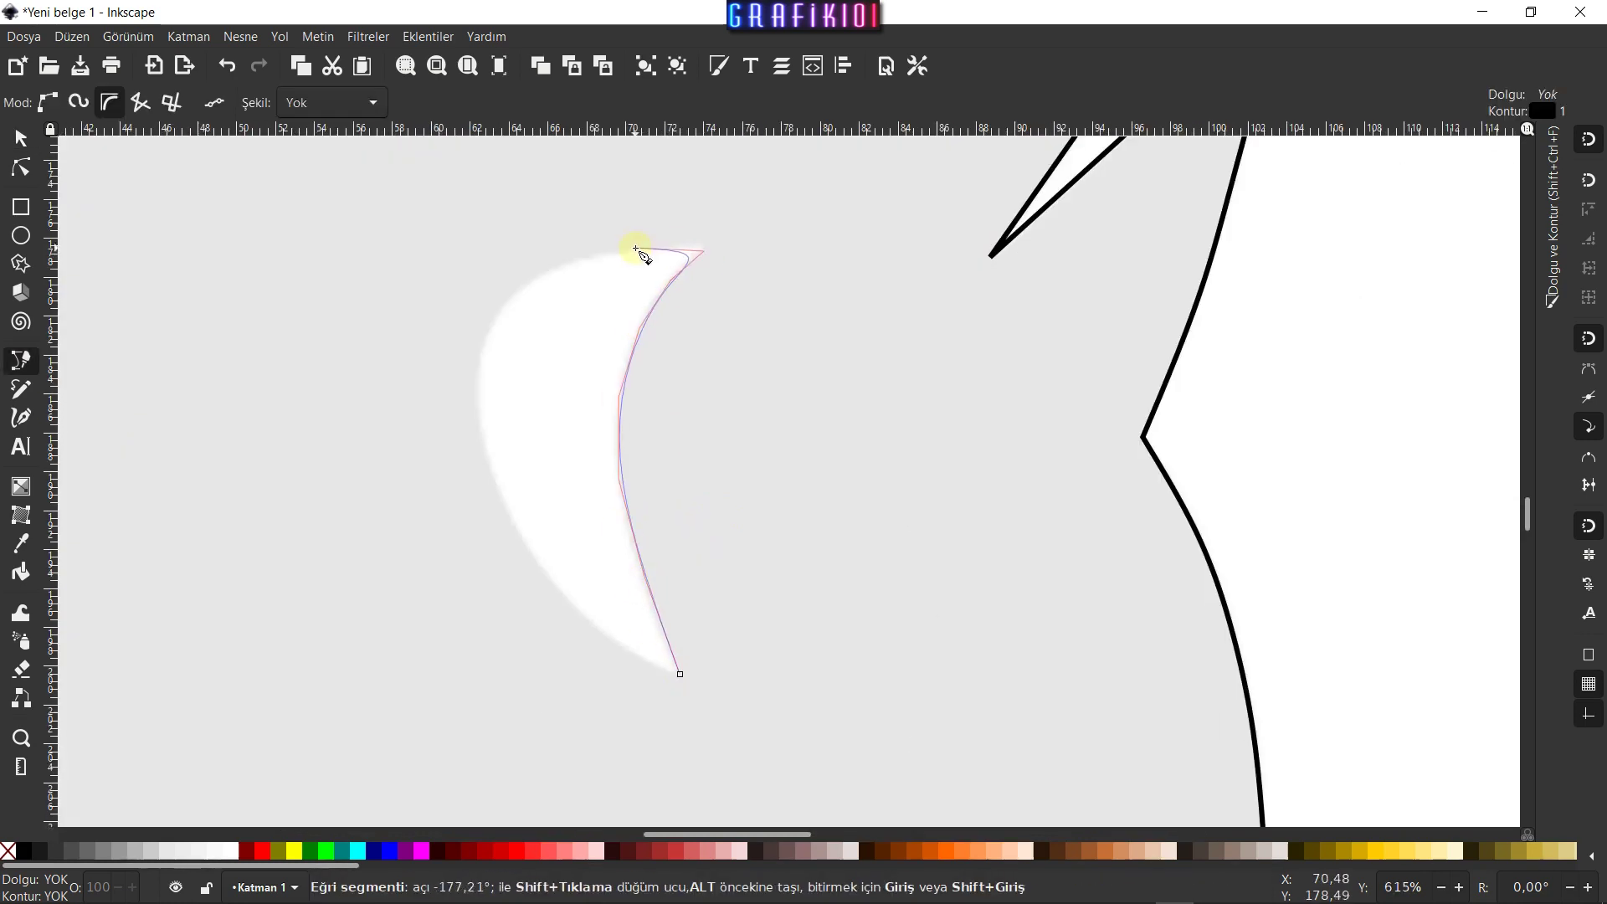
click(679, 674)
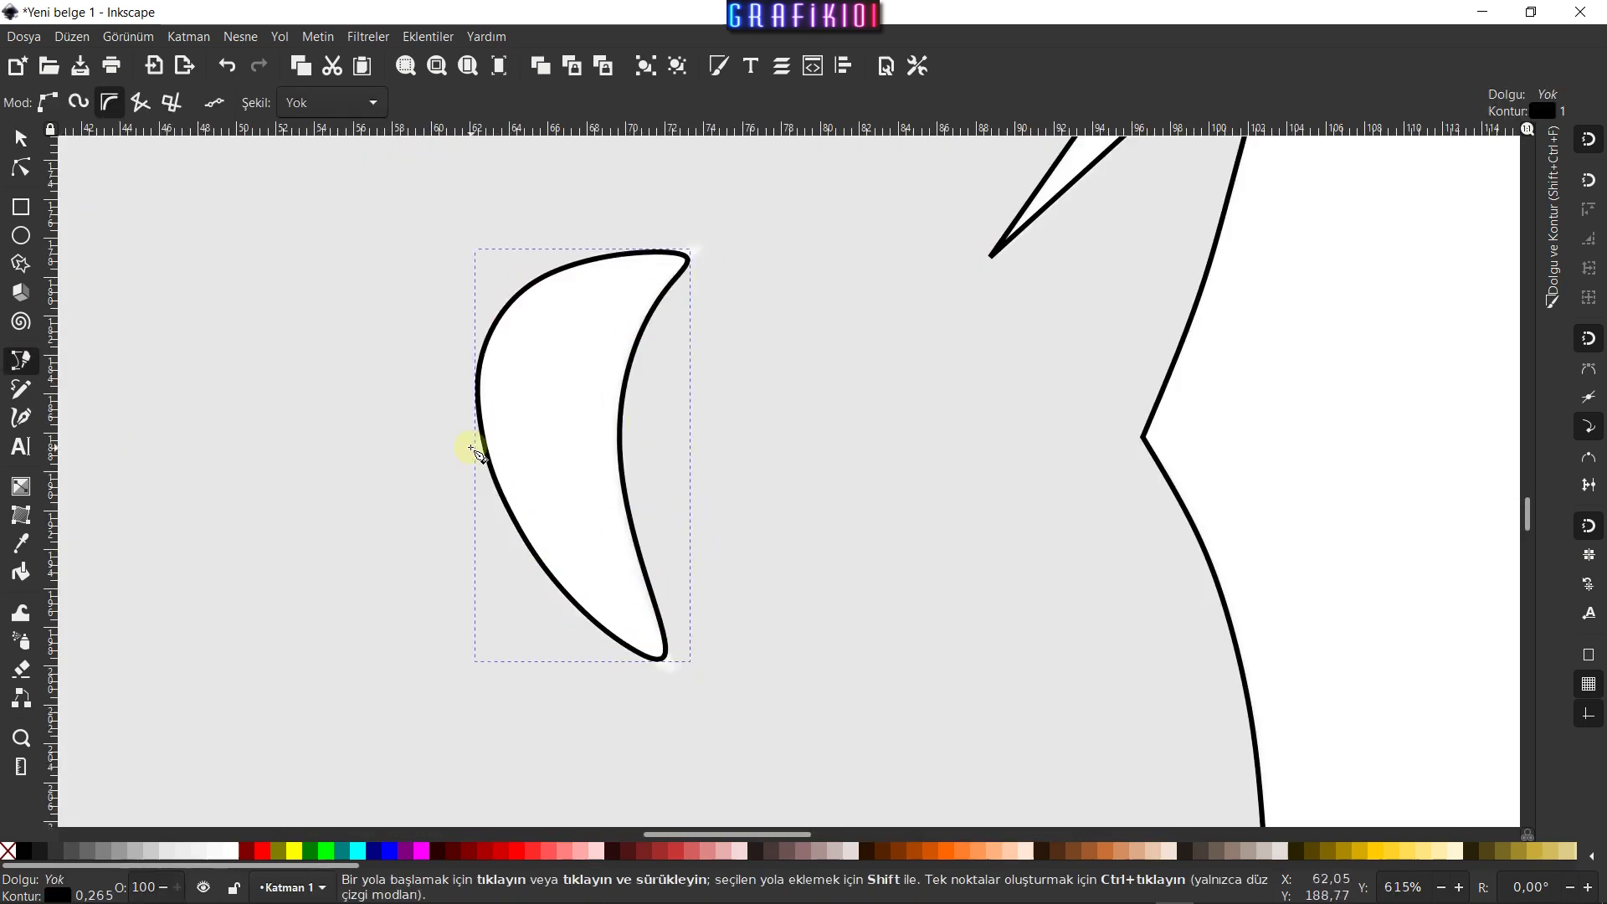
key(n)
key(s)
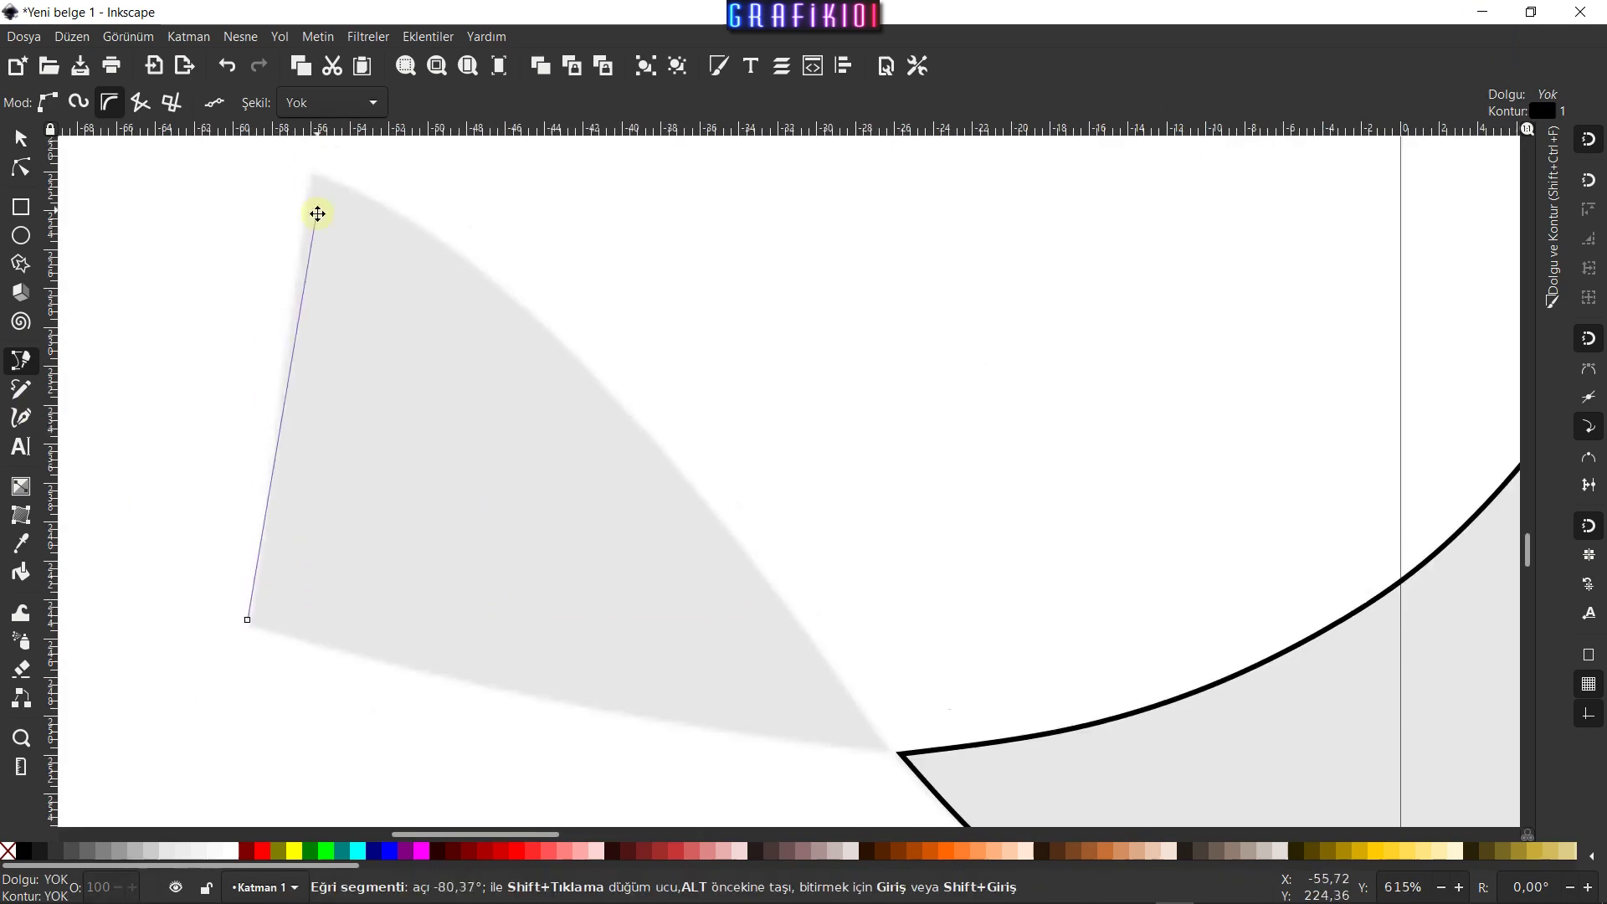
Trace the fan-shaped tail as a closed path from its top tip to the body
click(306, 222)
click(876, 797)
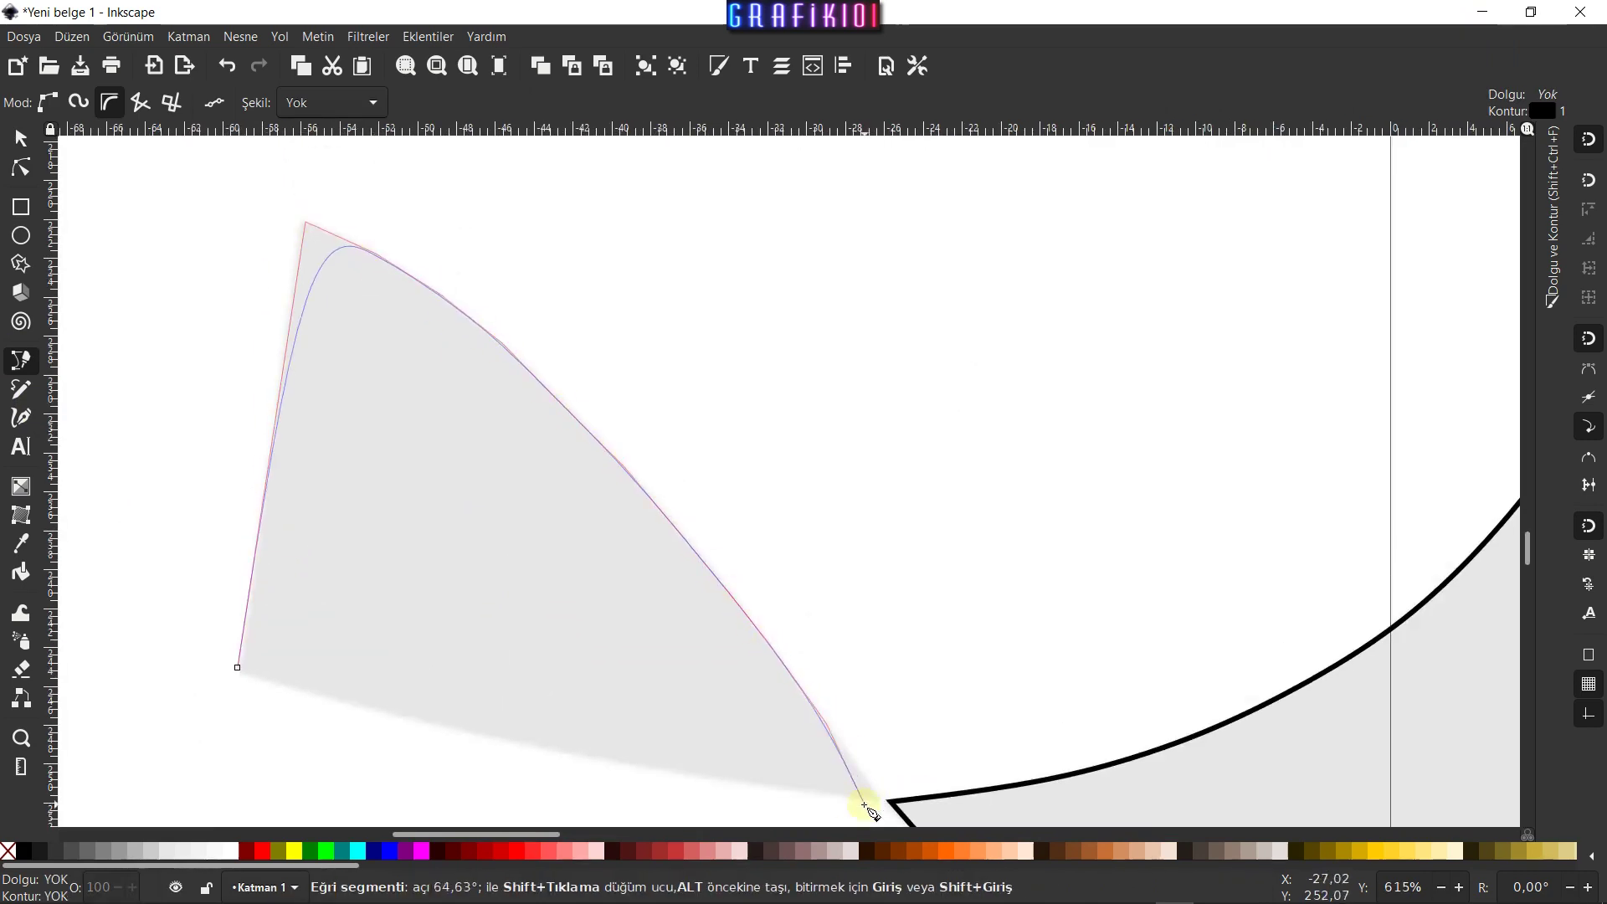
scroll(821, 680, up, 9)
scroll(820, 680, down, 6)
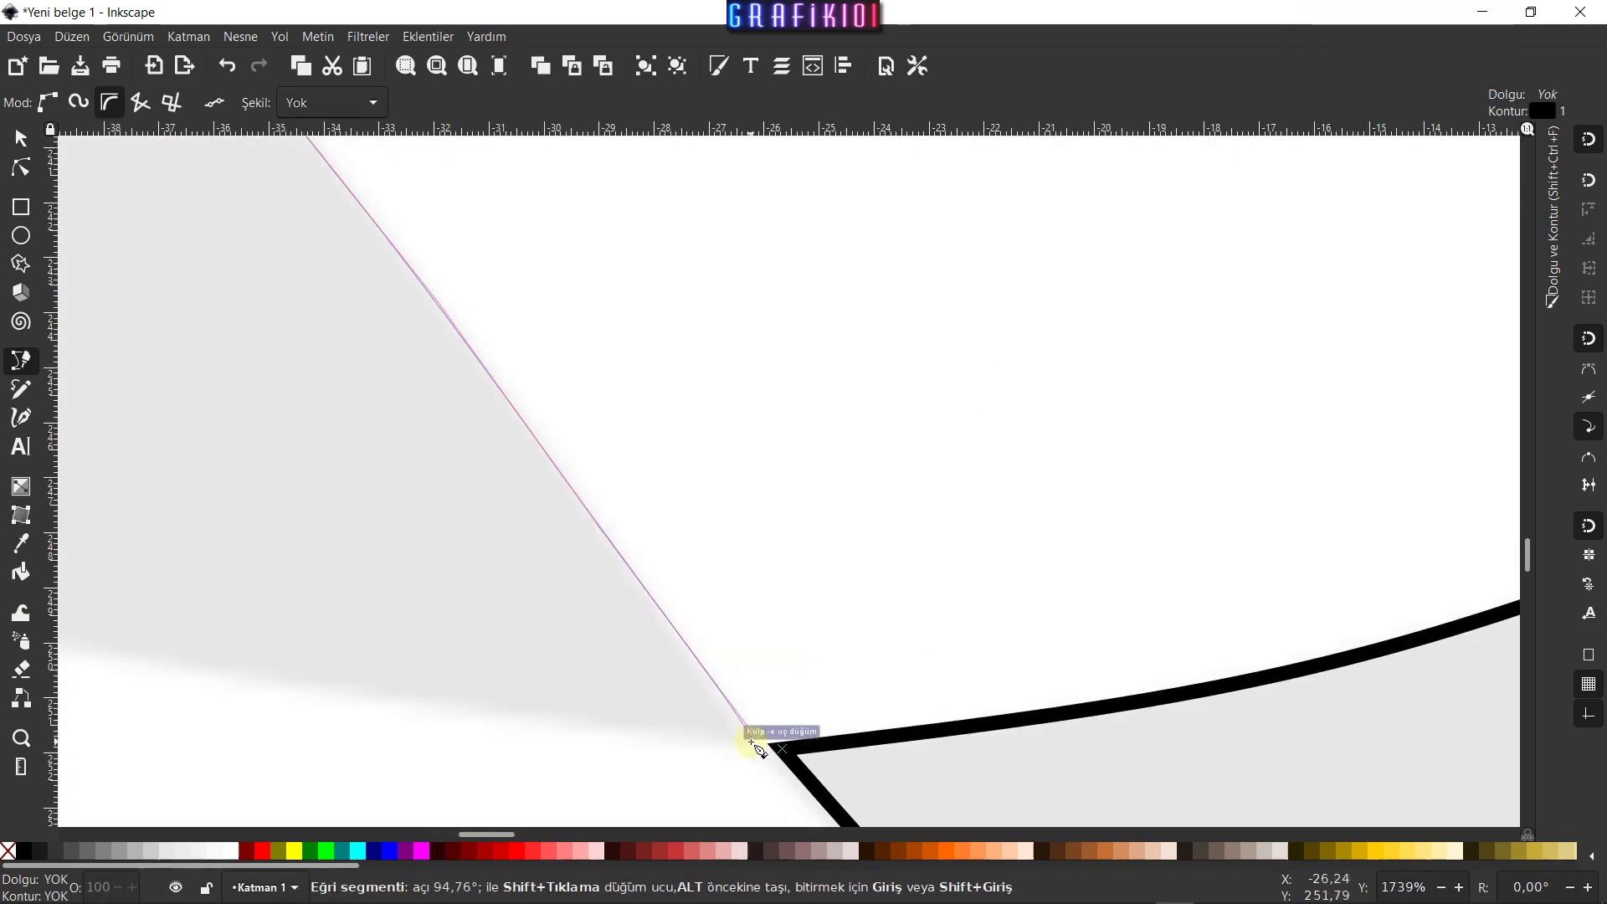
scroll(754, 737, down, 5)
click(512, 708)
key(n)
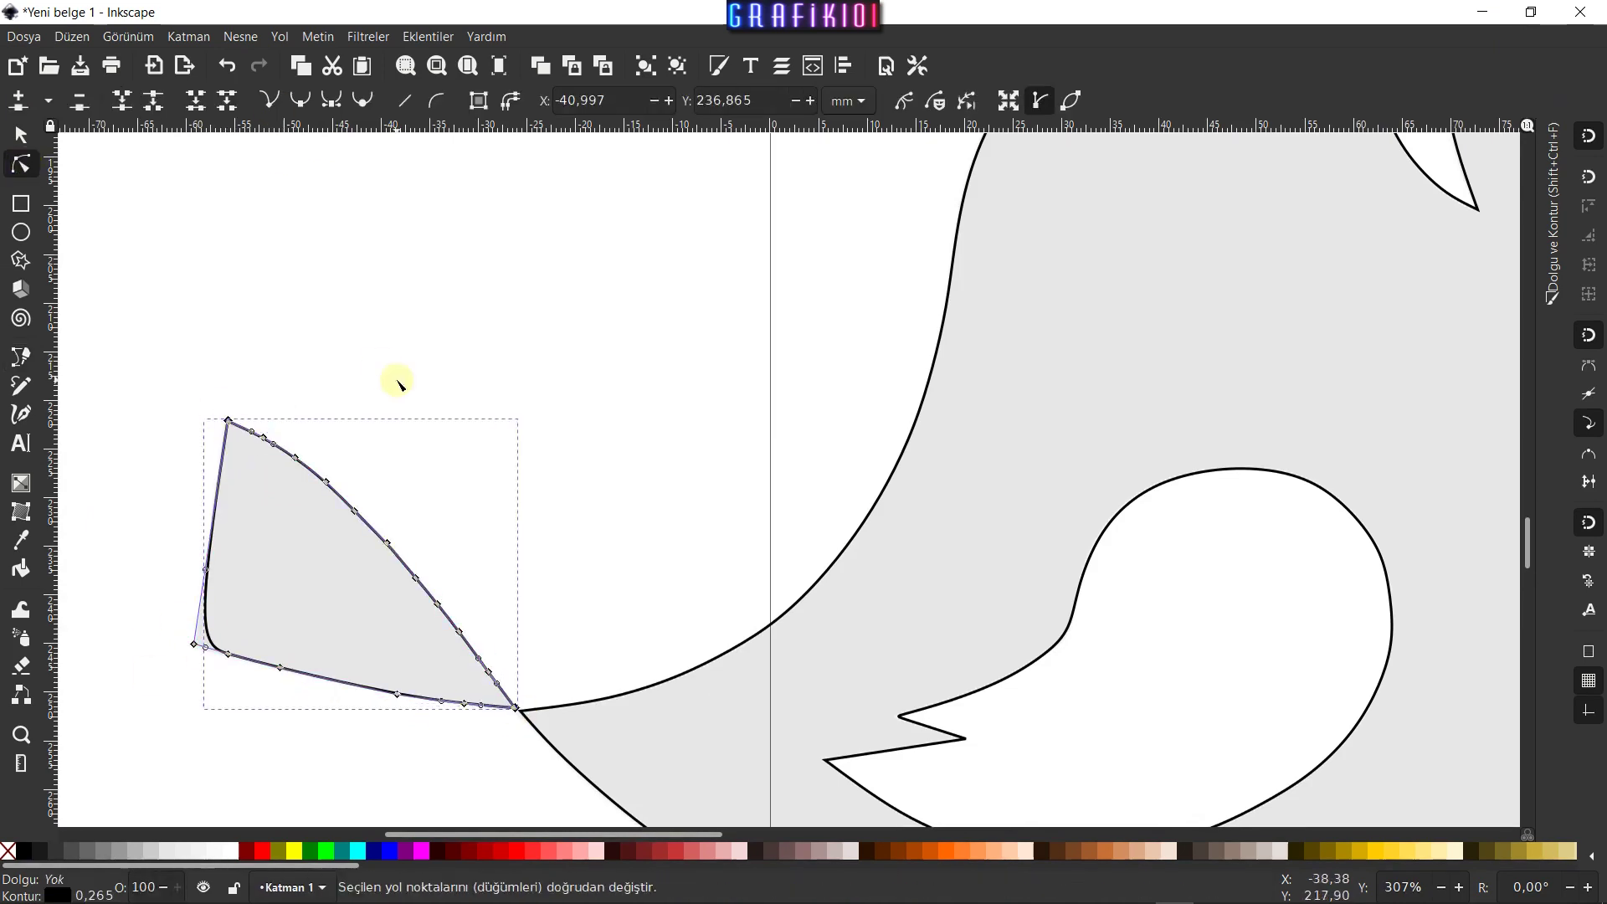
key(s)
key(s)
Pan the view and select the bird's body outline
ctrl+scroll(536, 502, down, 2)
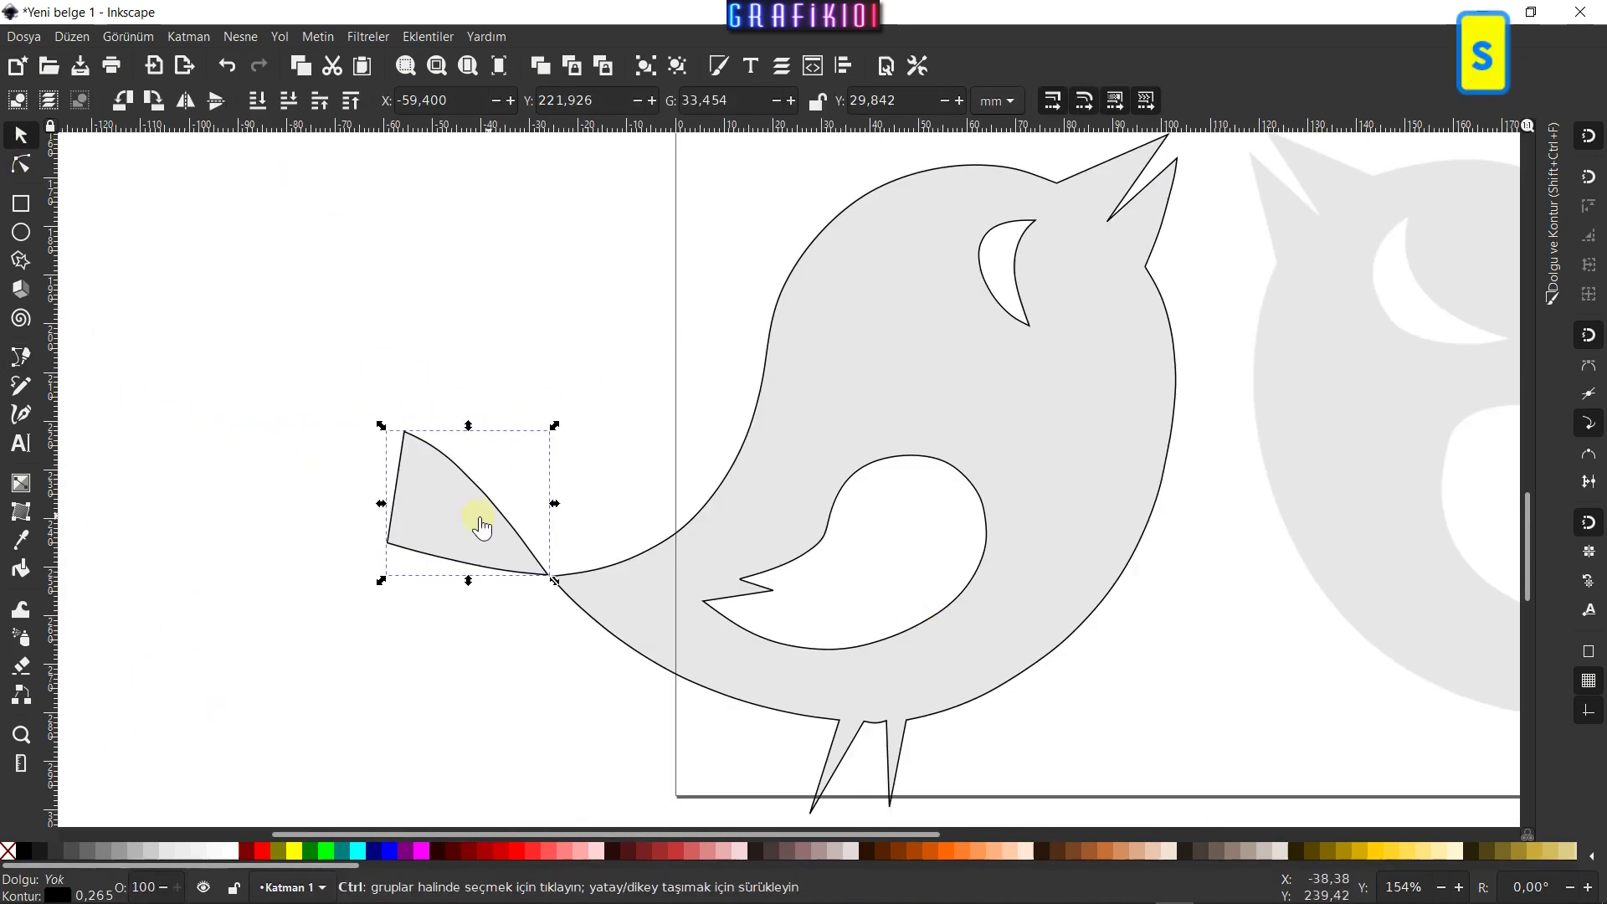
scroll(896, 519, right, 5)
ctrl+scroll(896, 519, down, 1)
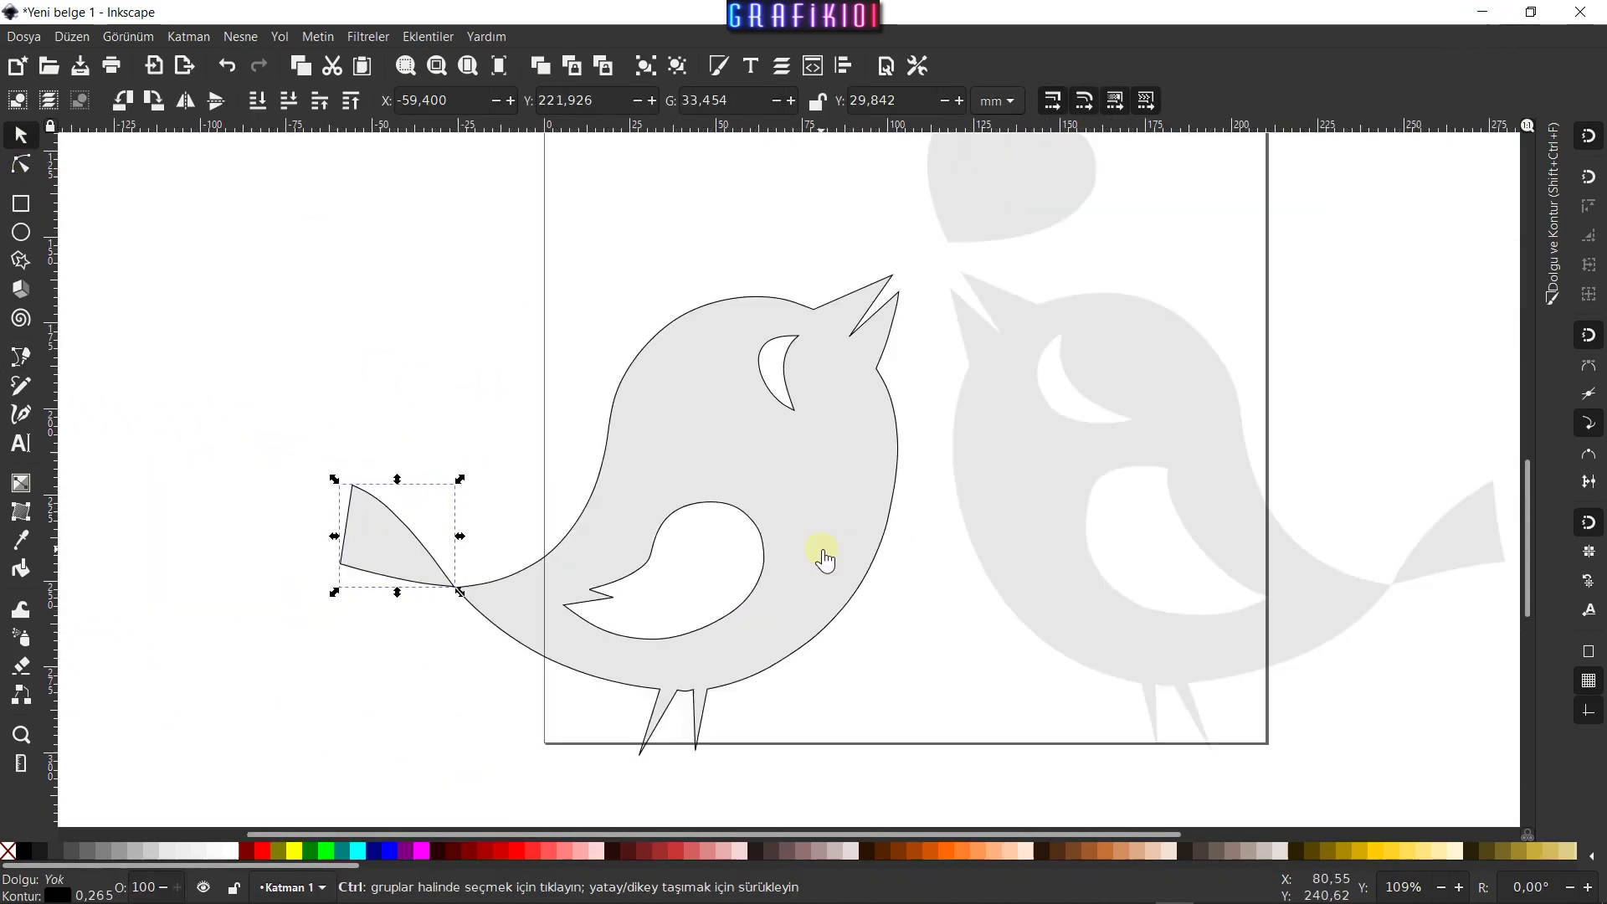
ctrl+scroll(837, 515, up, 1)
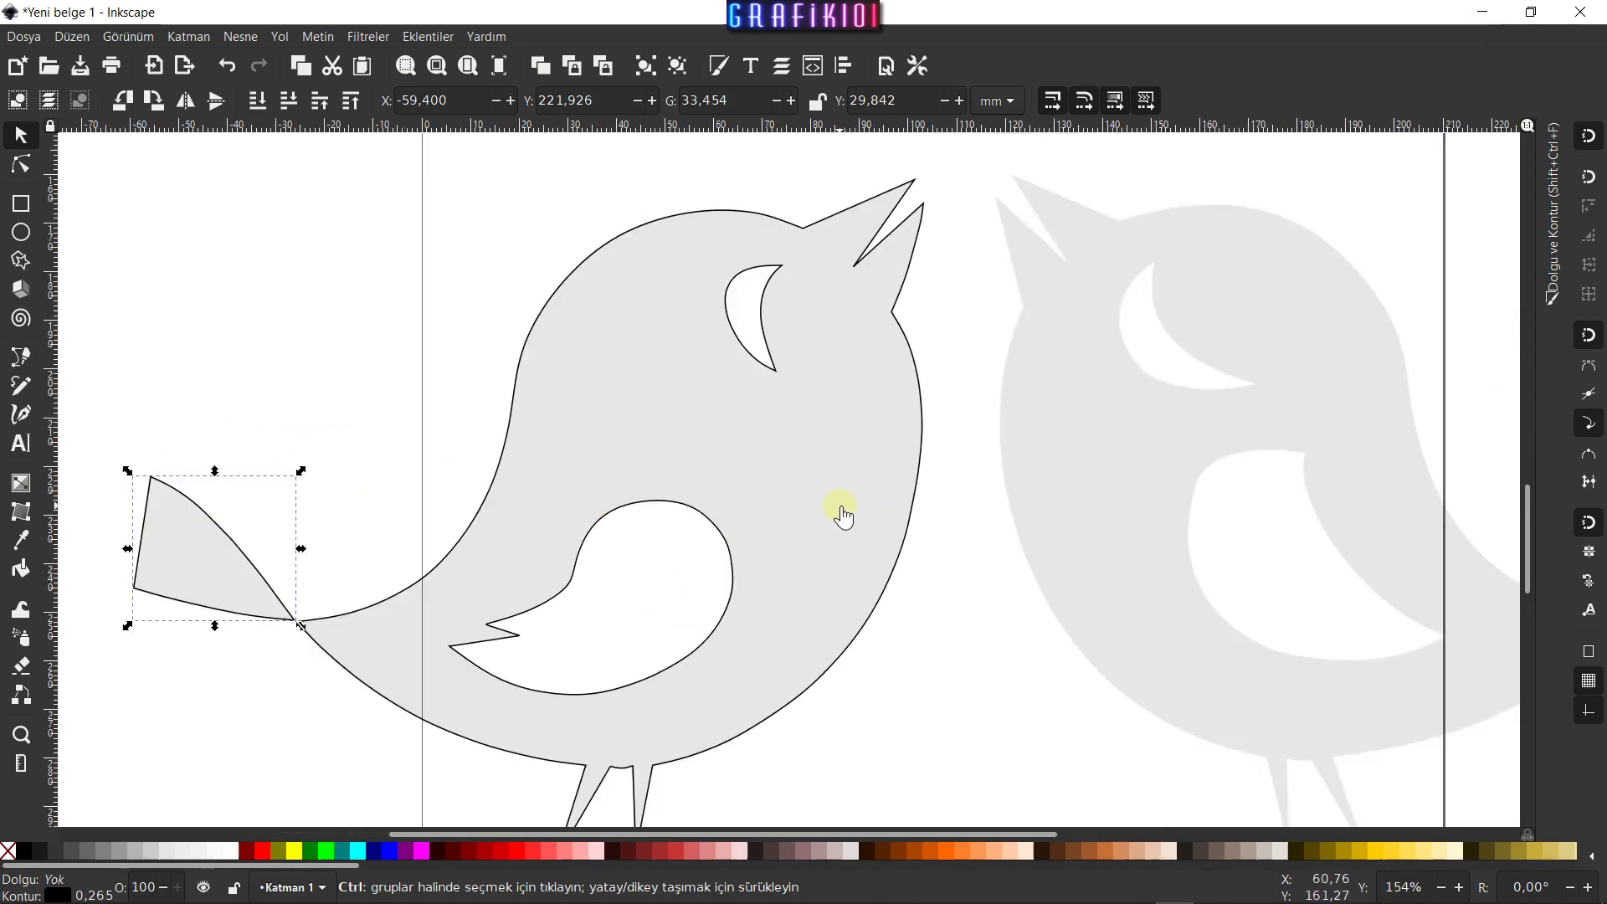
ctrl+scroll(837, 494, down, 1)
click(883, 369)
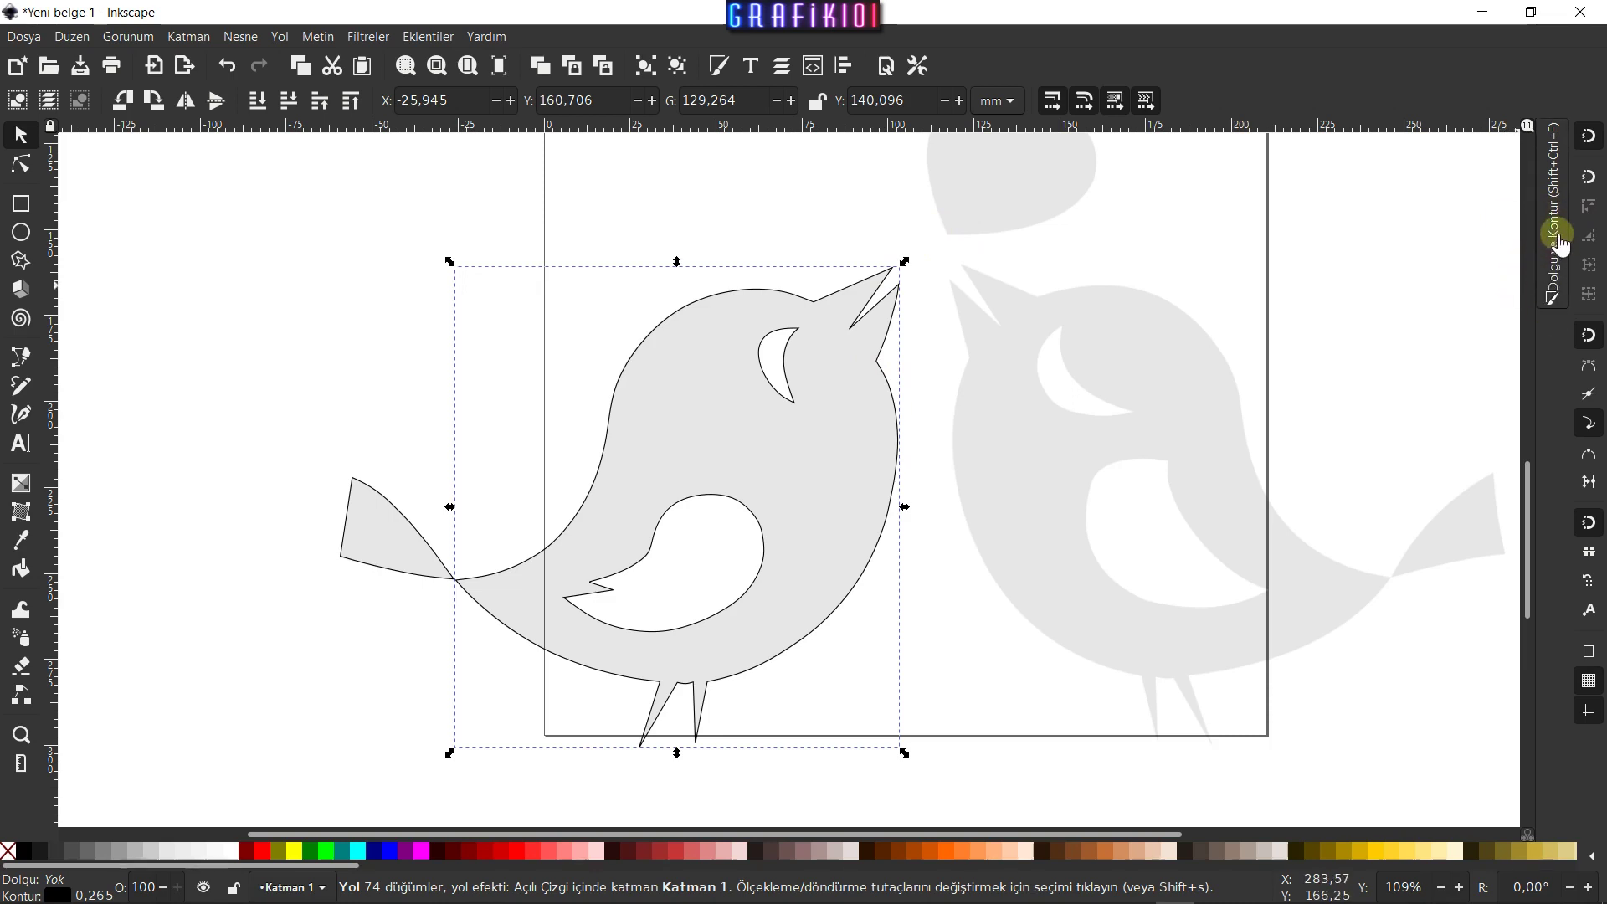
Give the body outline a 0.100 mm stroke width in Fill and Stroke
click(1559, 243)
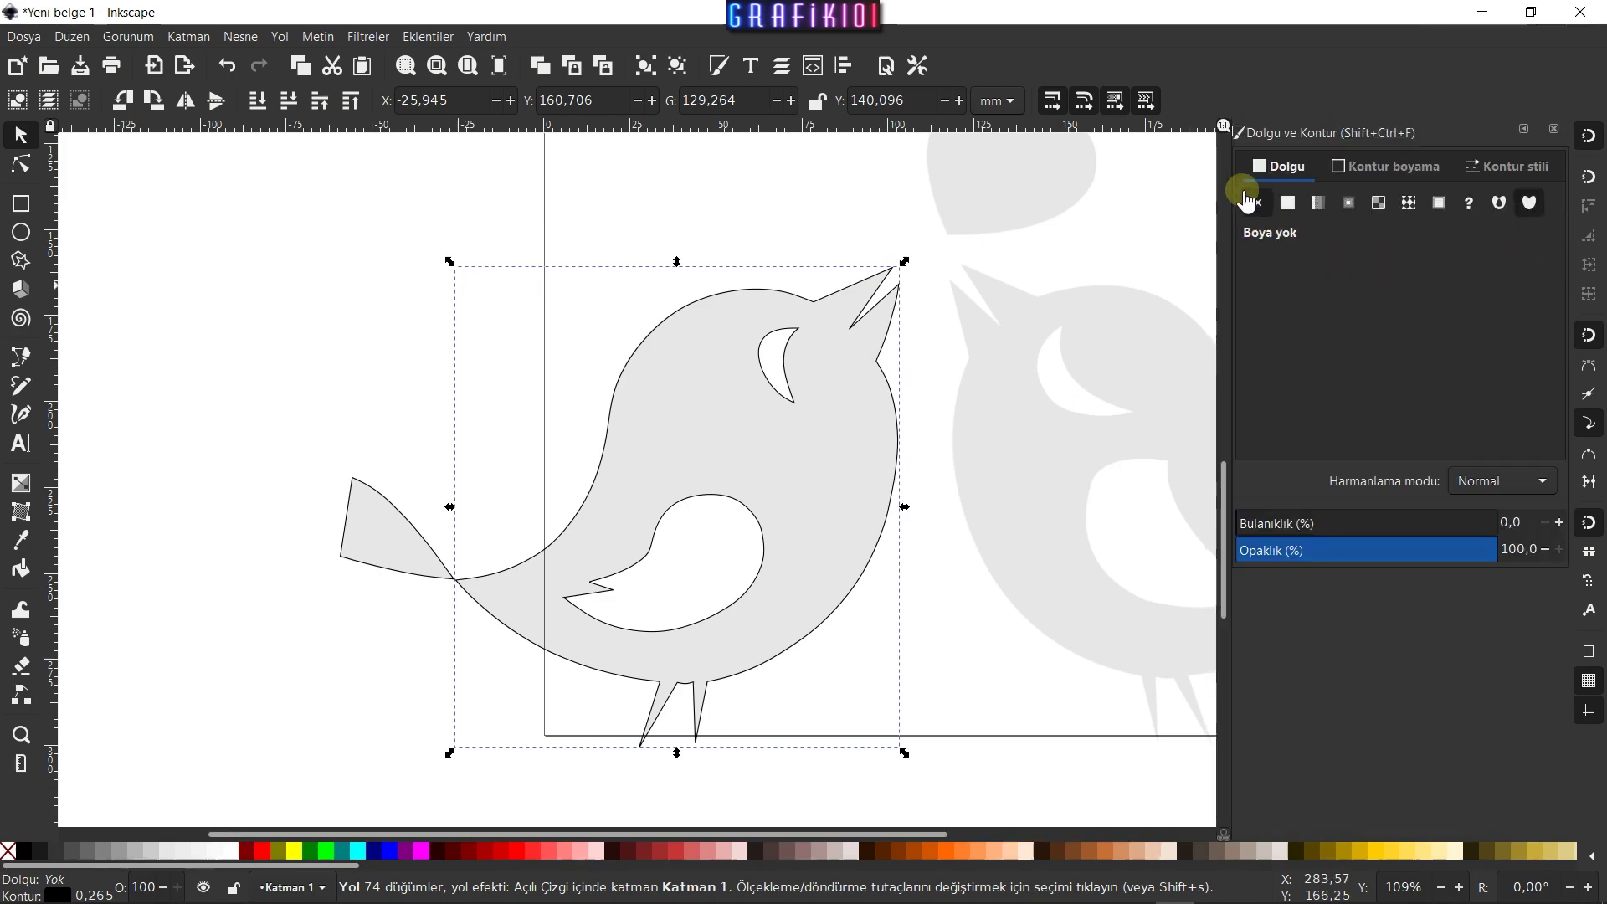
click(1509, 167)
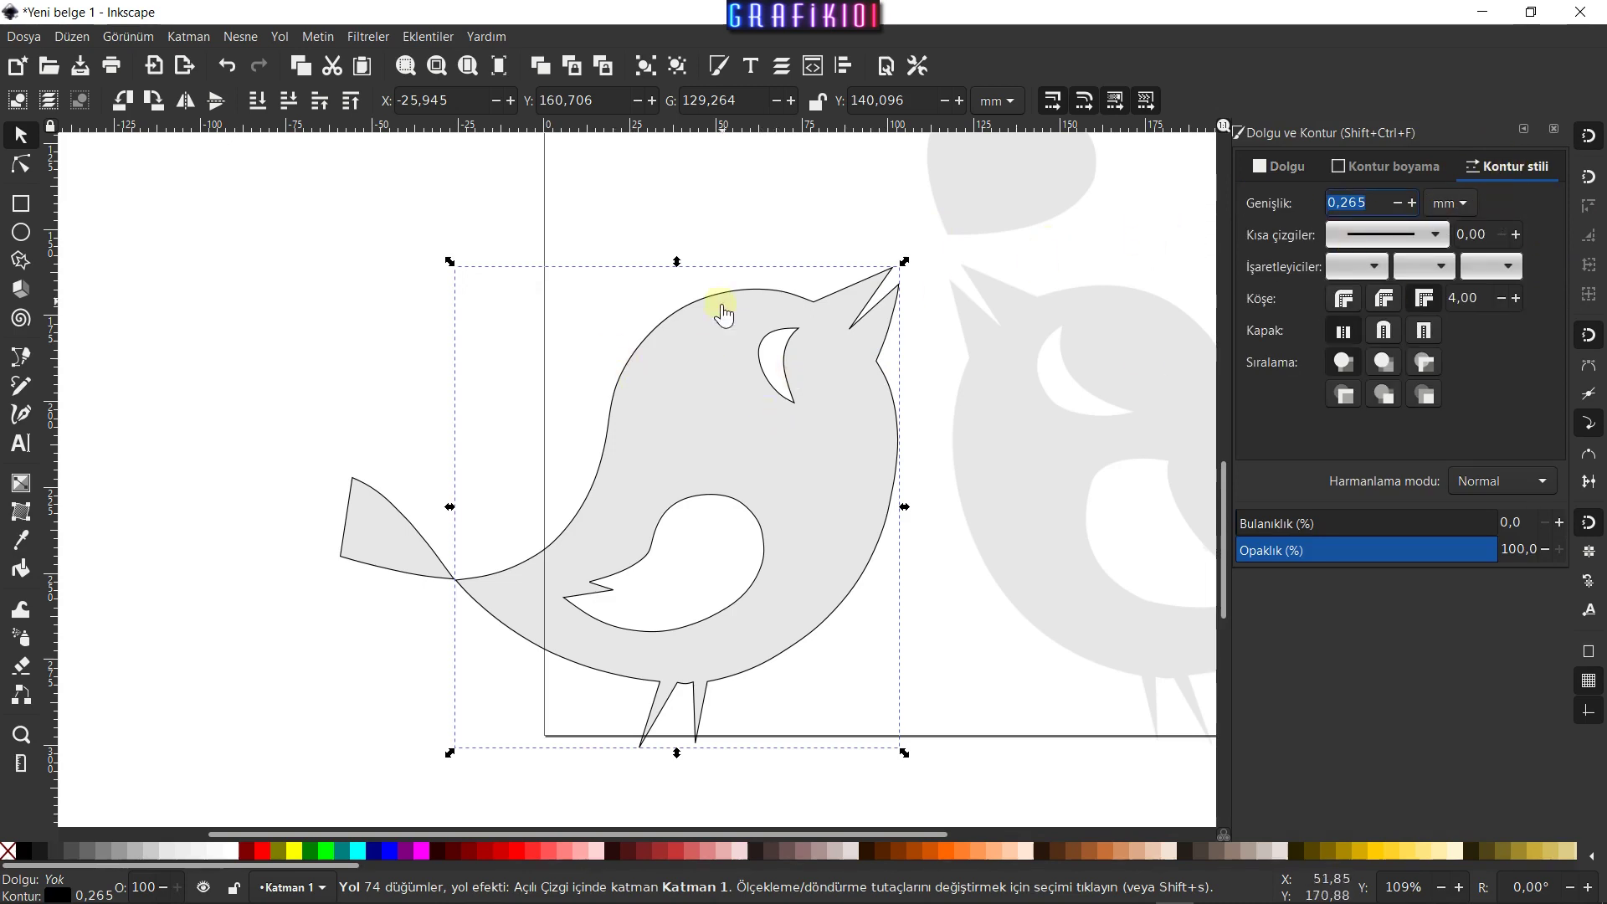
click(1413, 204)
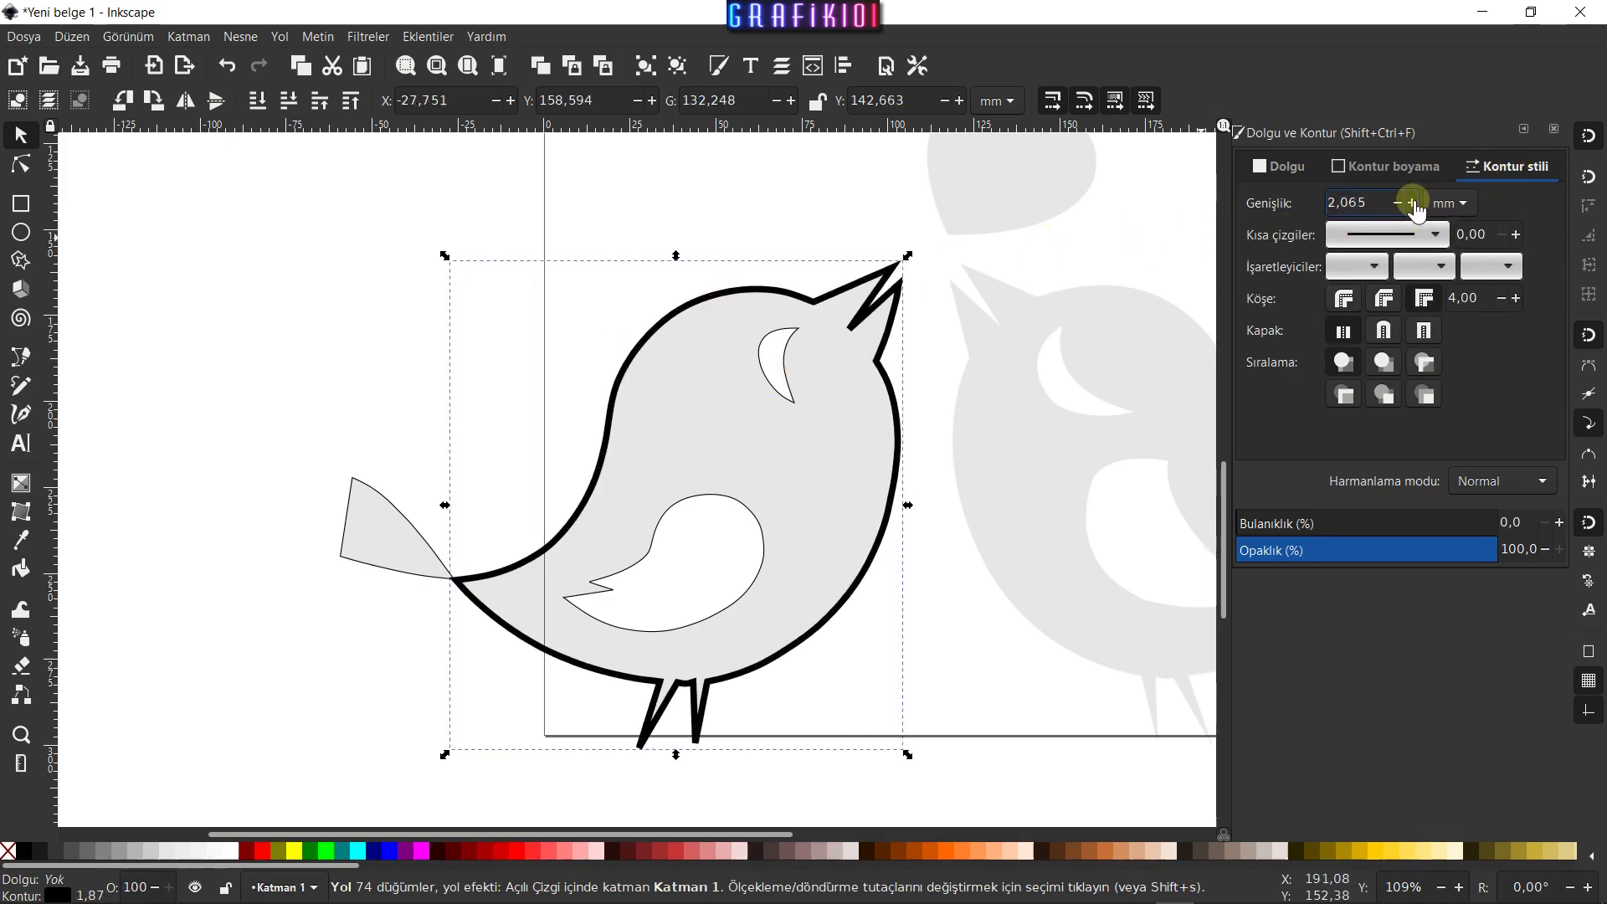
click(1412, 203)
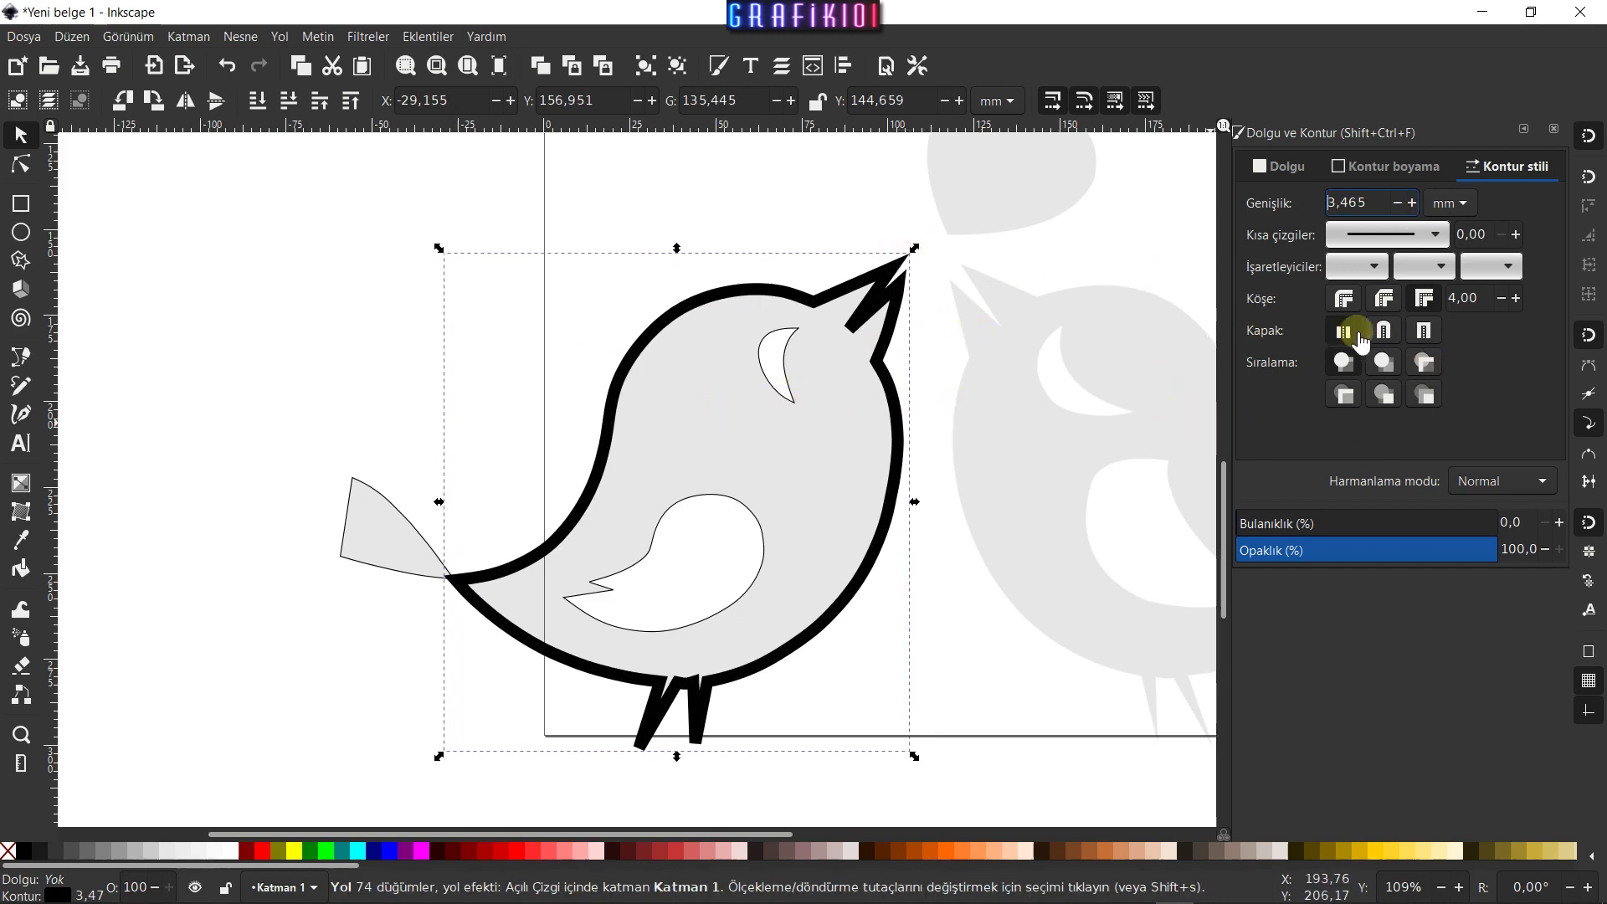
click(1396, 204)
click(1396, 203)
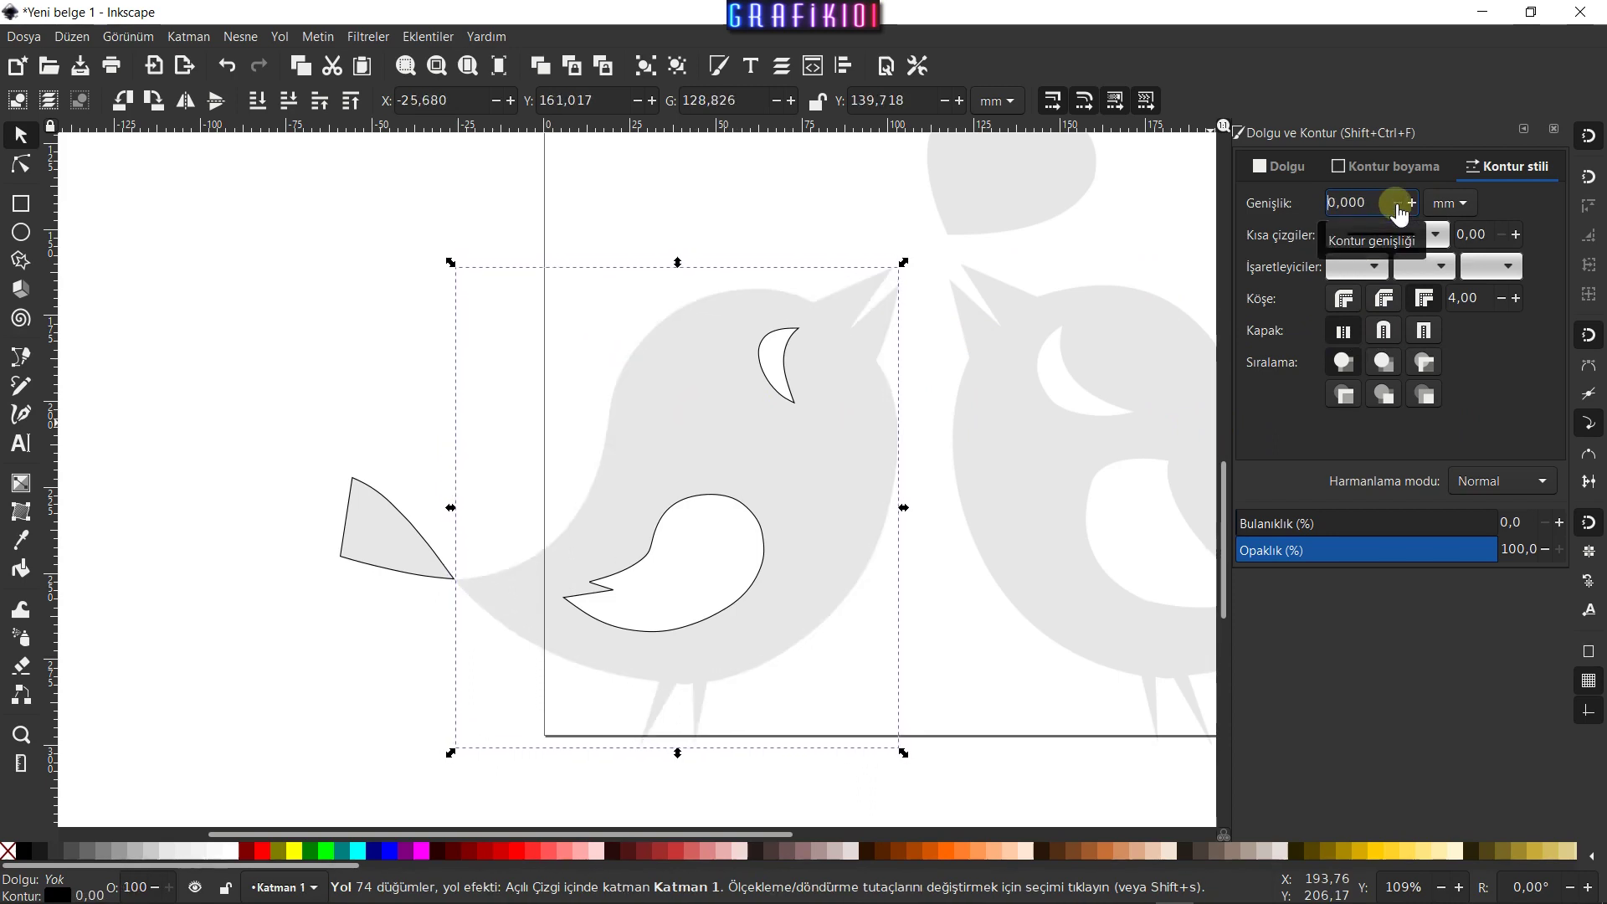
click(1412, 202)
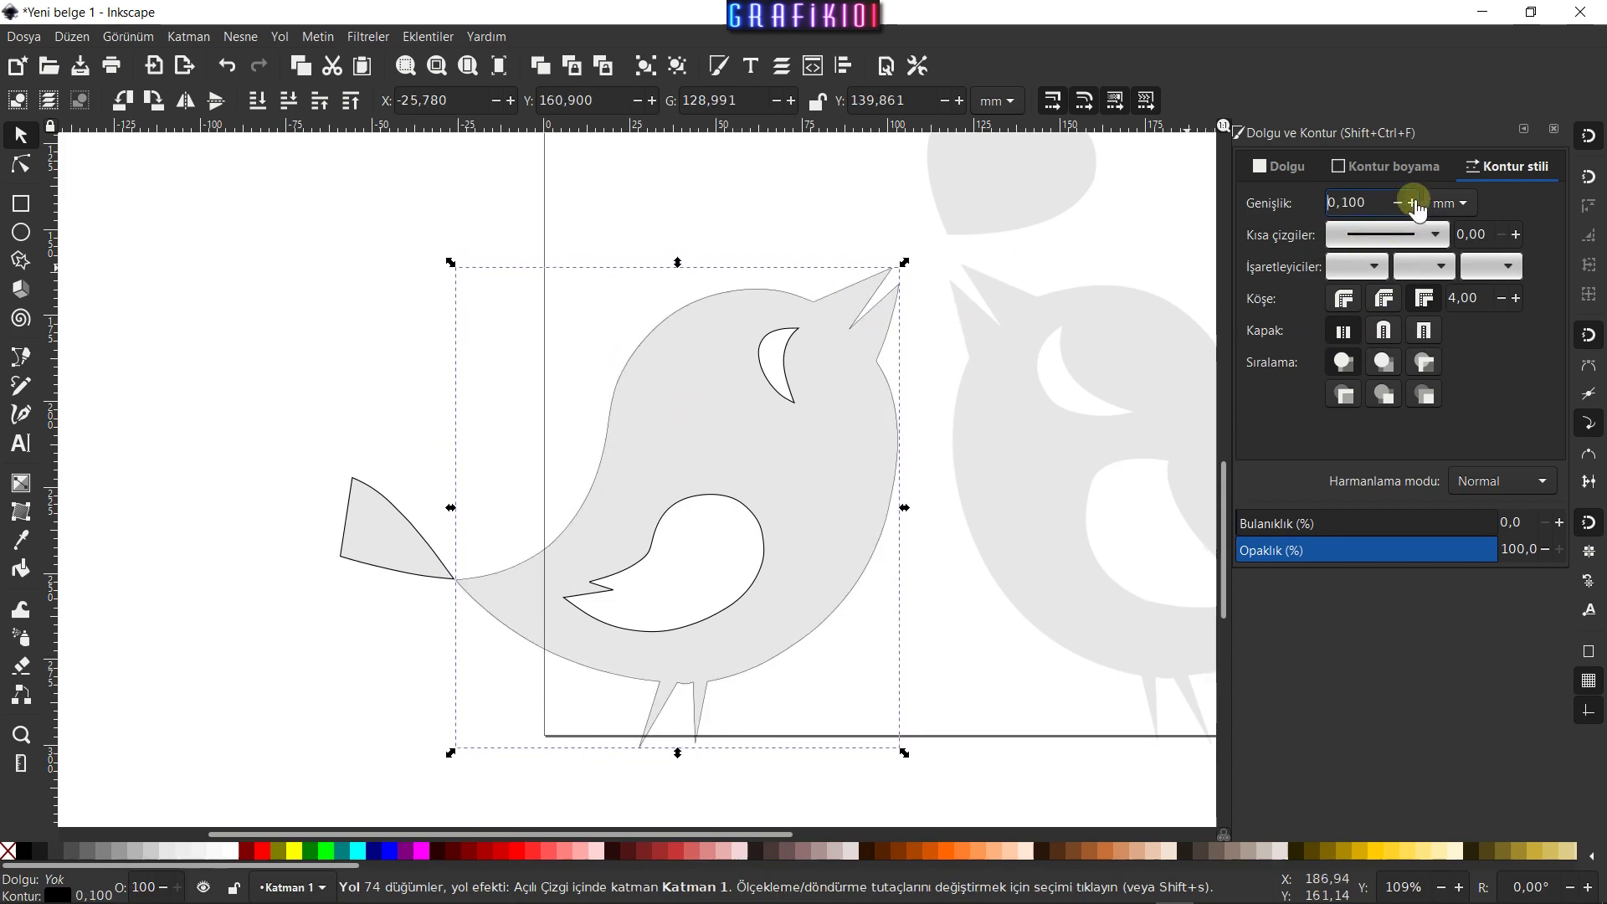
Set the eye, wing and tail outlines to 0.100 mm as well
click(783, 393)
click(1396, 203)
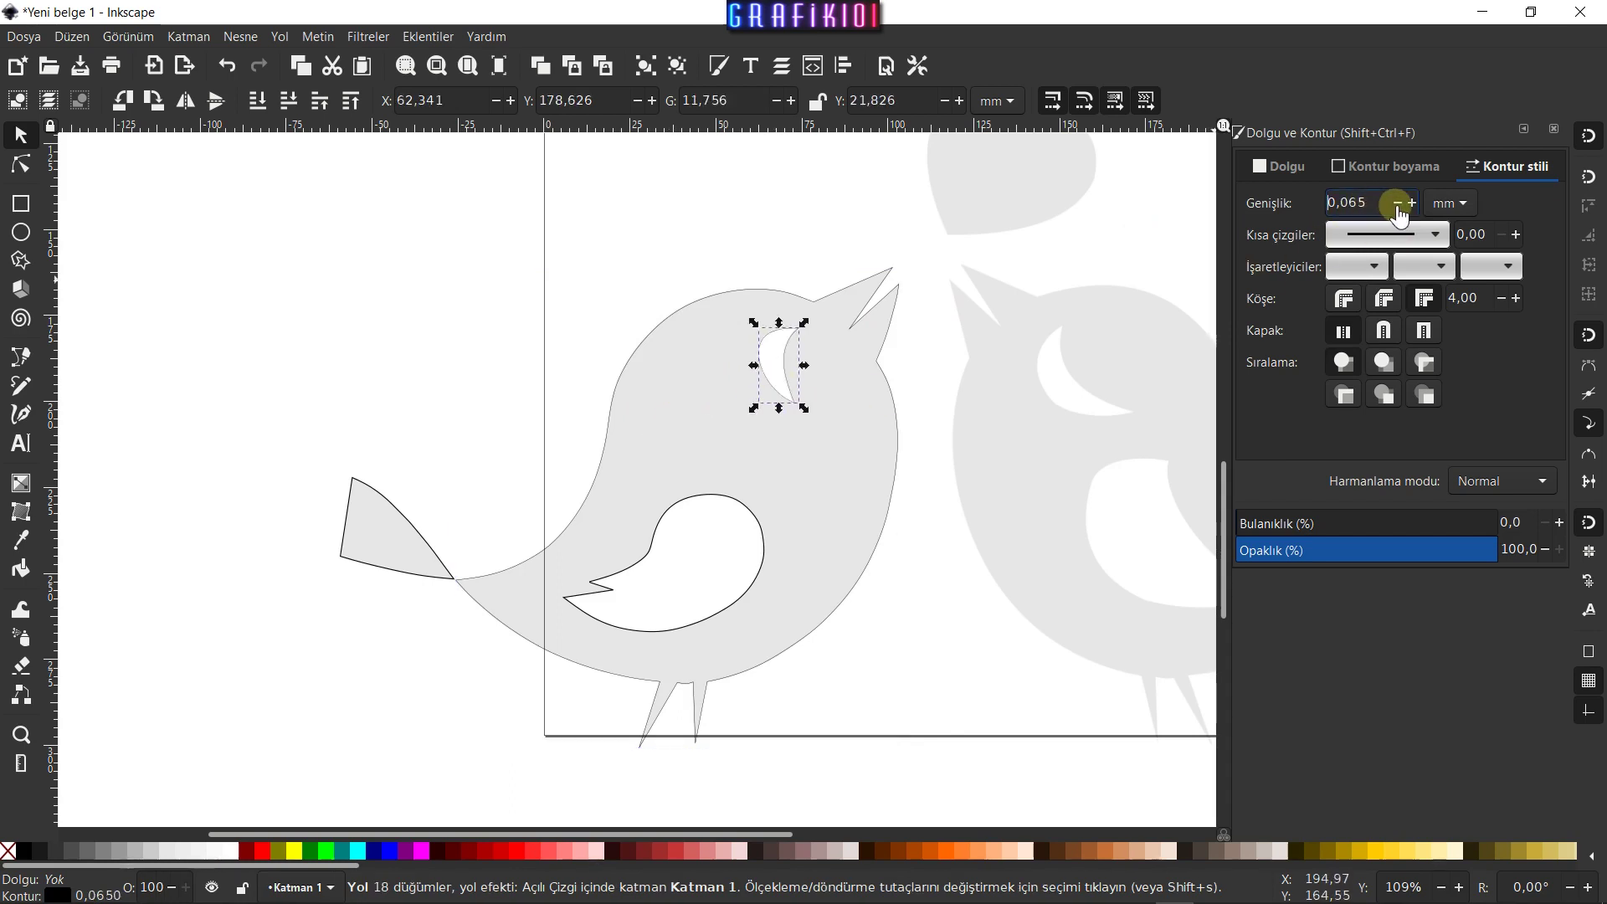
click(1412, 202)
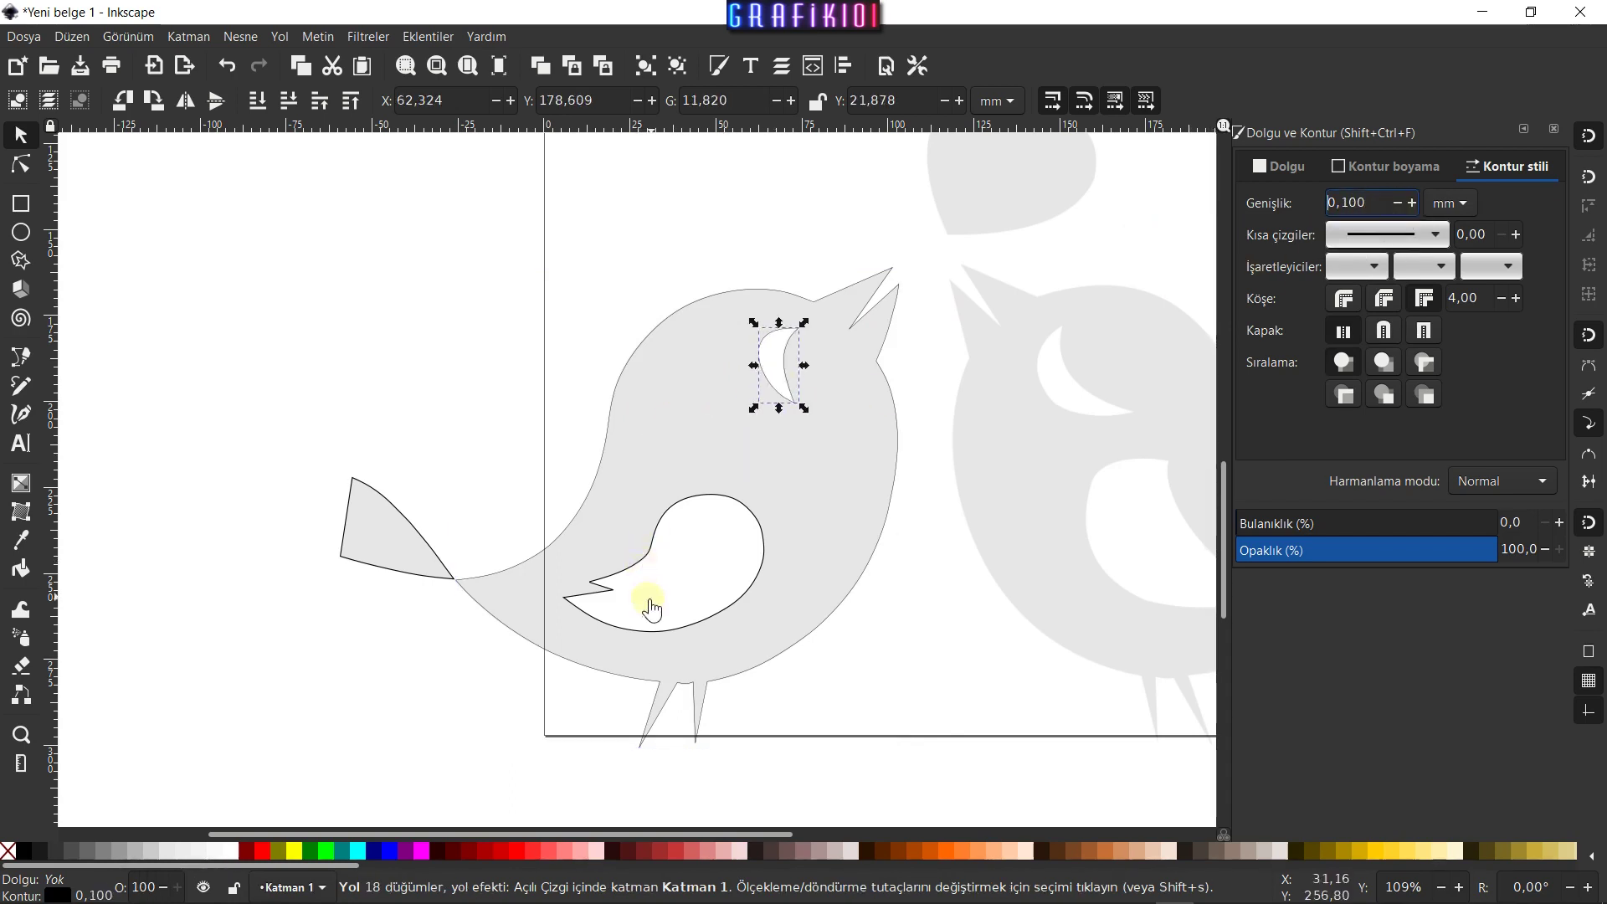
click(652, 609)
click(1397, 204)
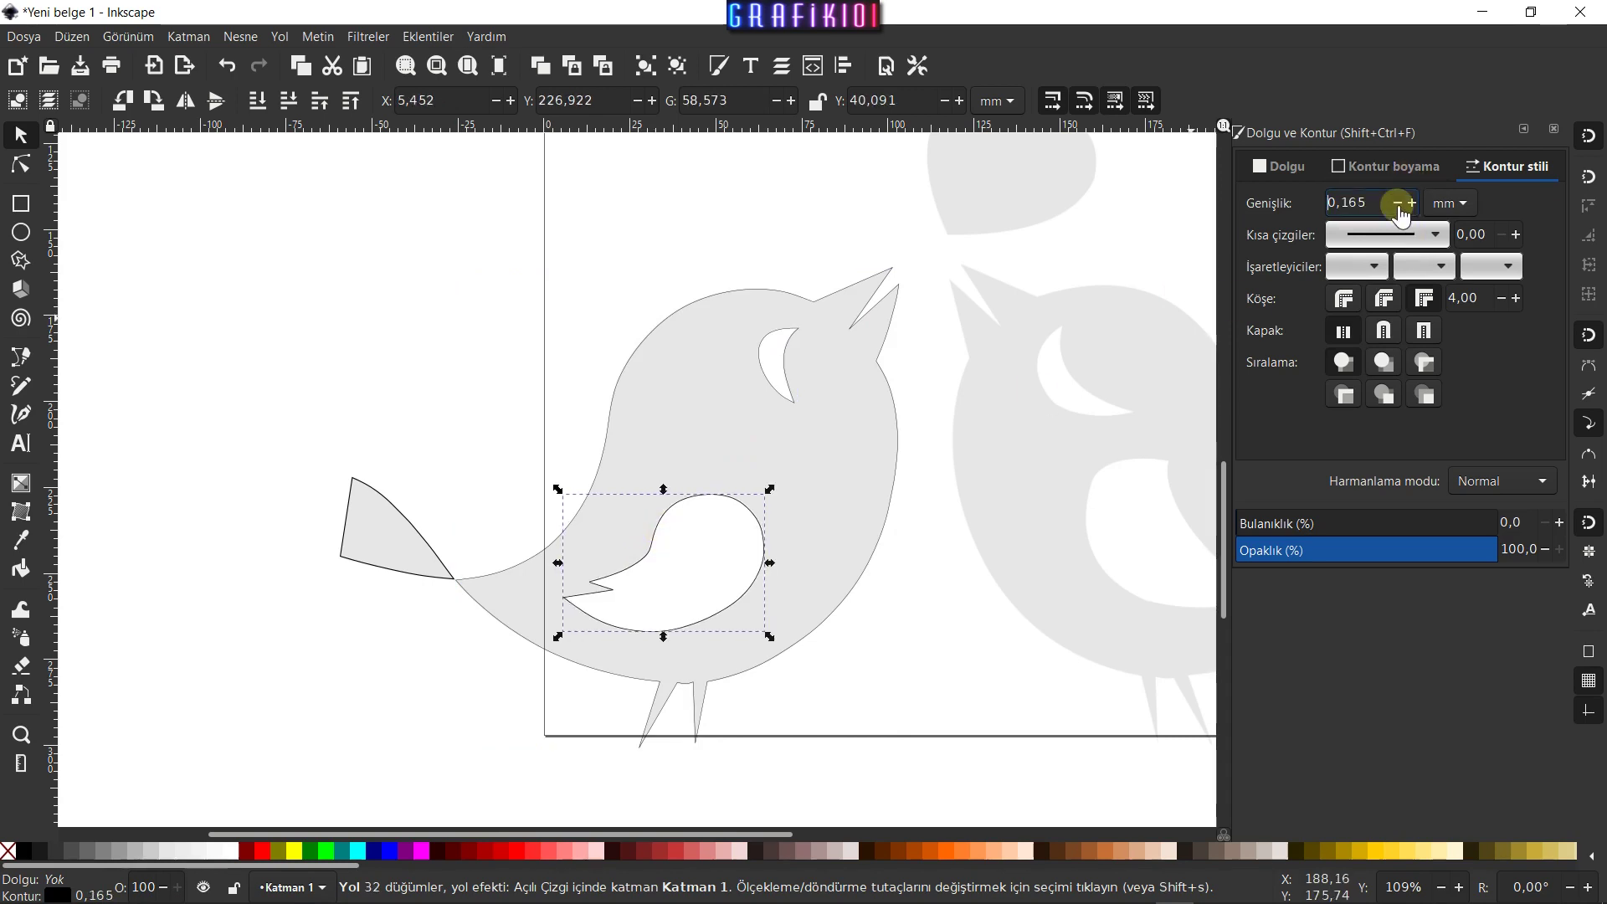
click(1397, 203)
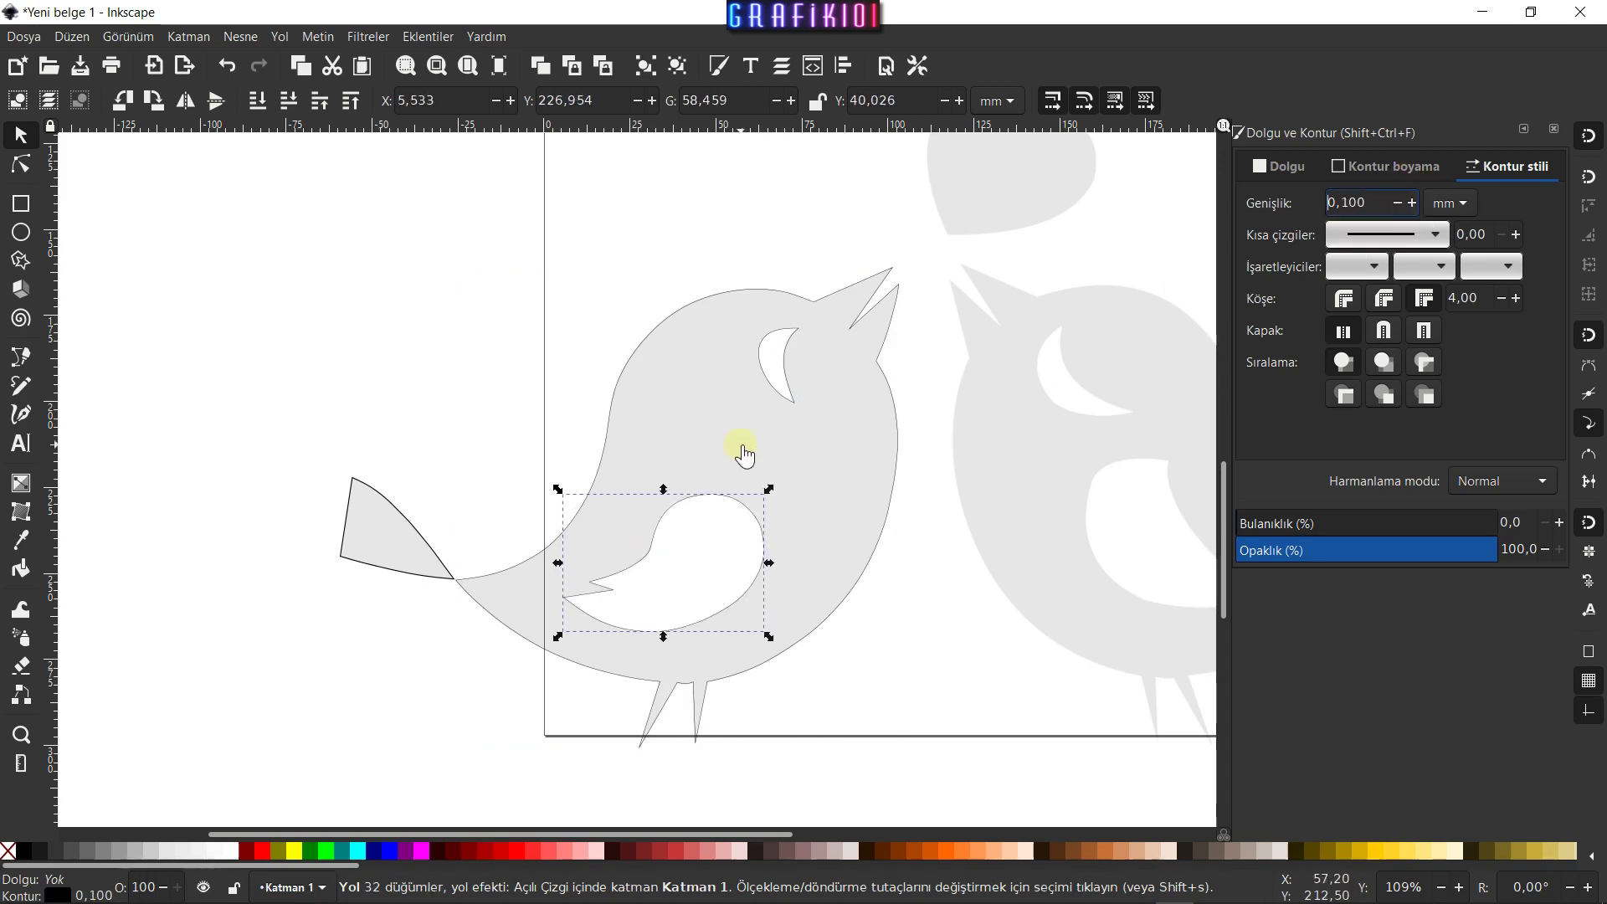
click(405, 573)
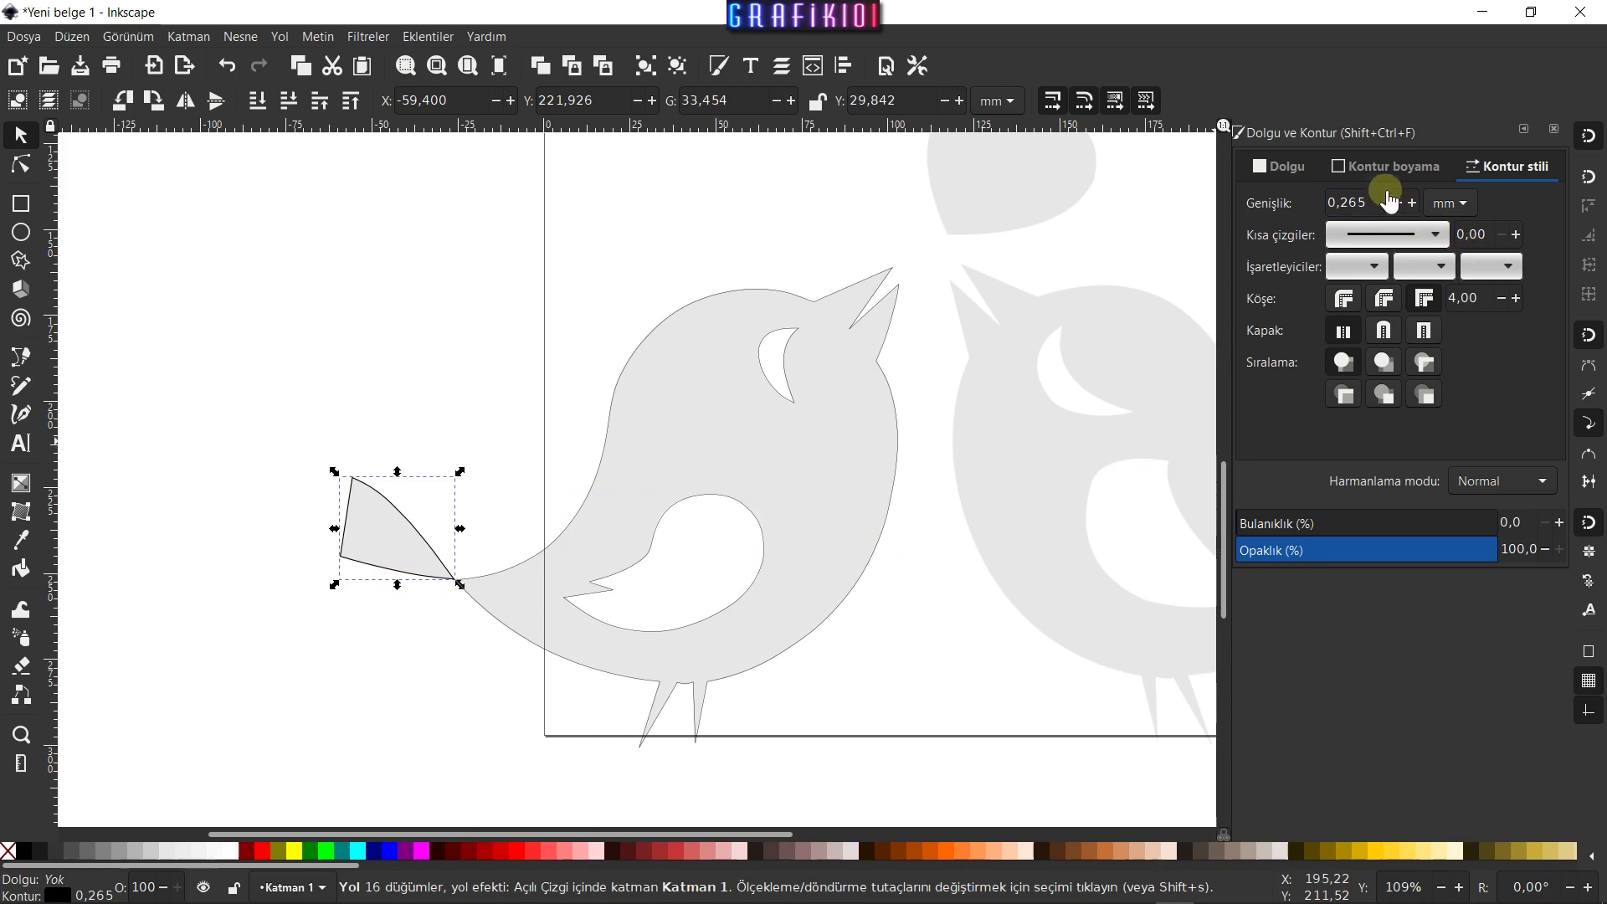
click(1412, 203)
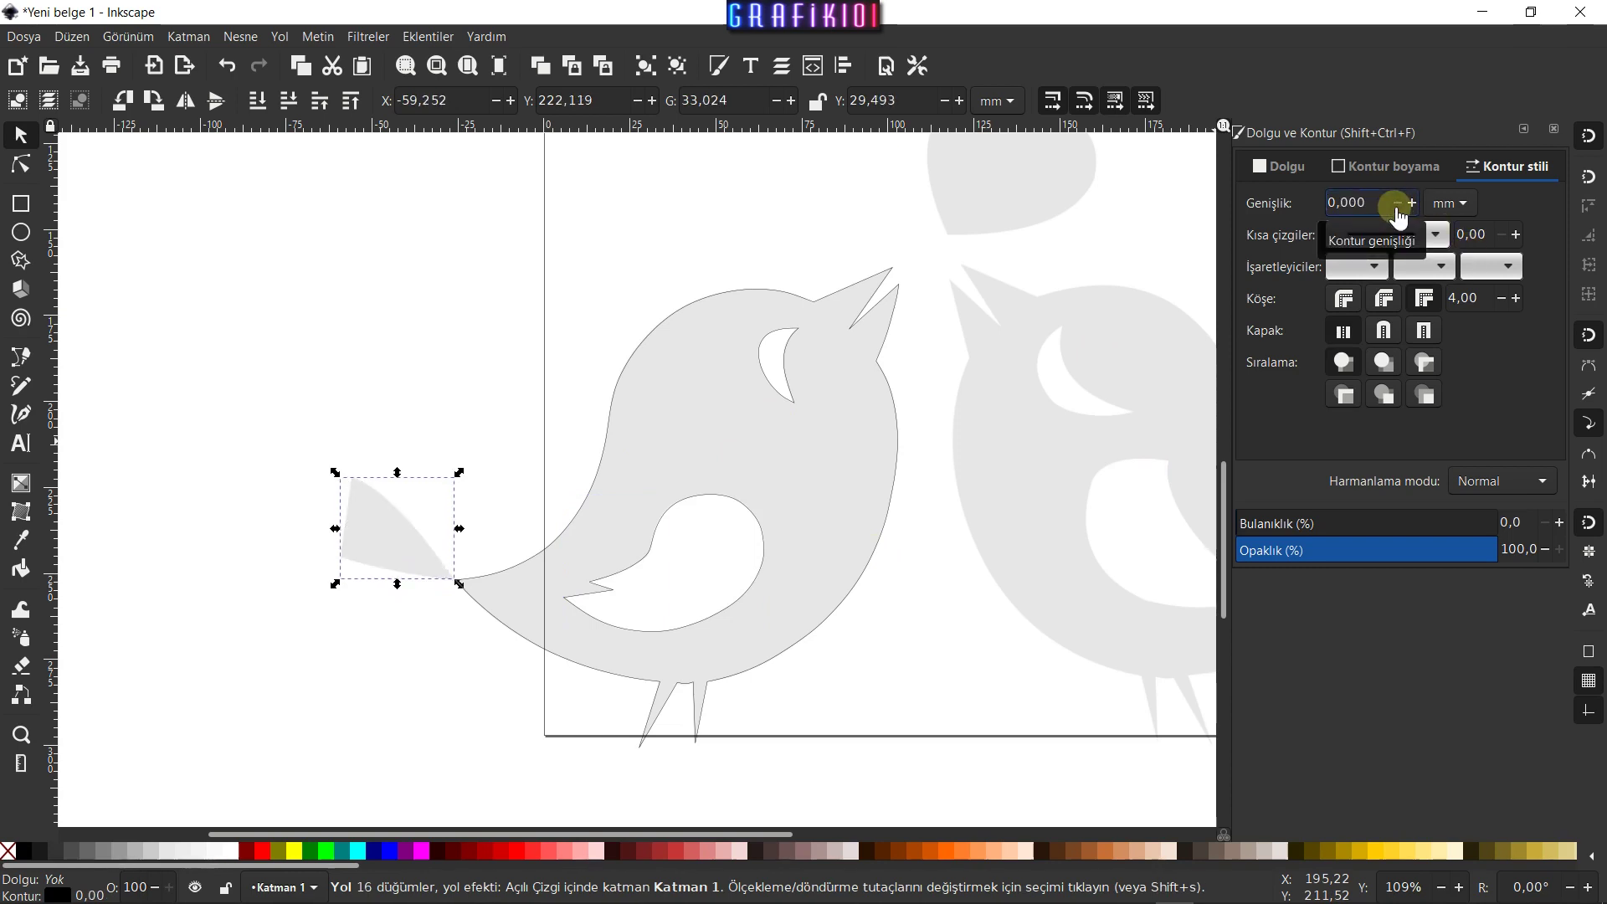
click(1412, 203)
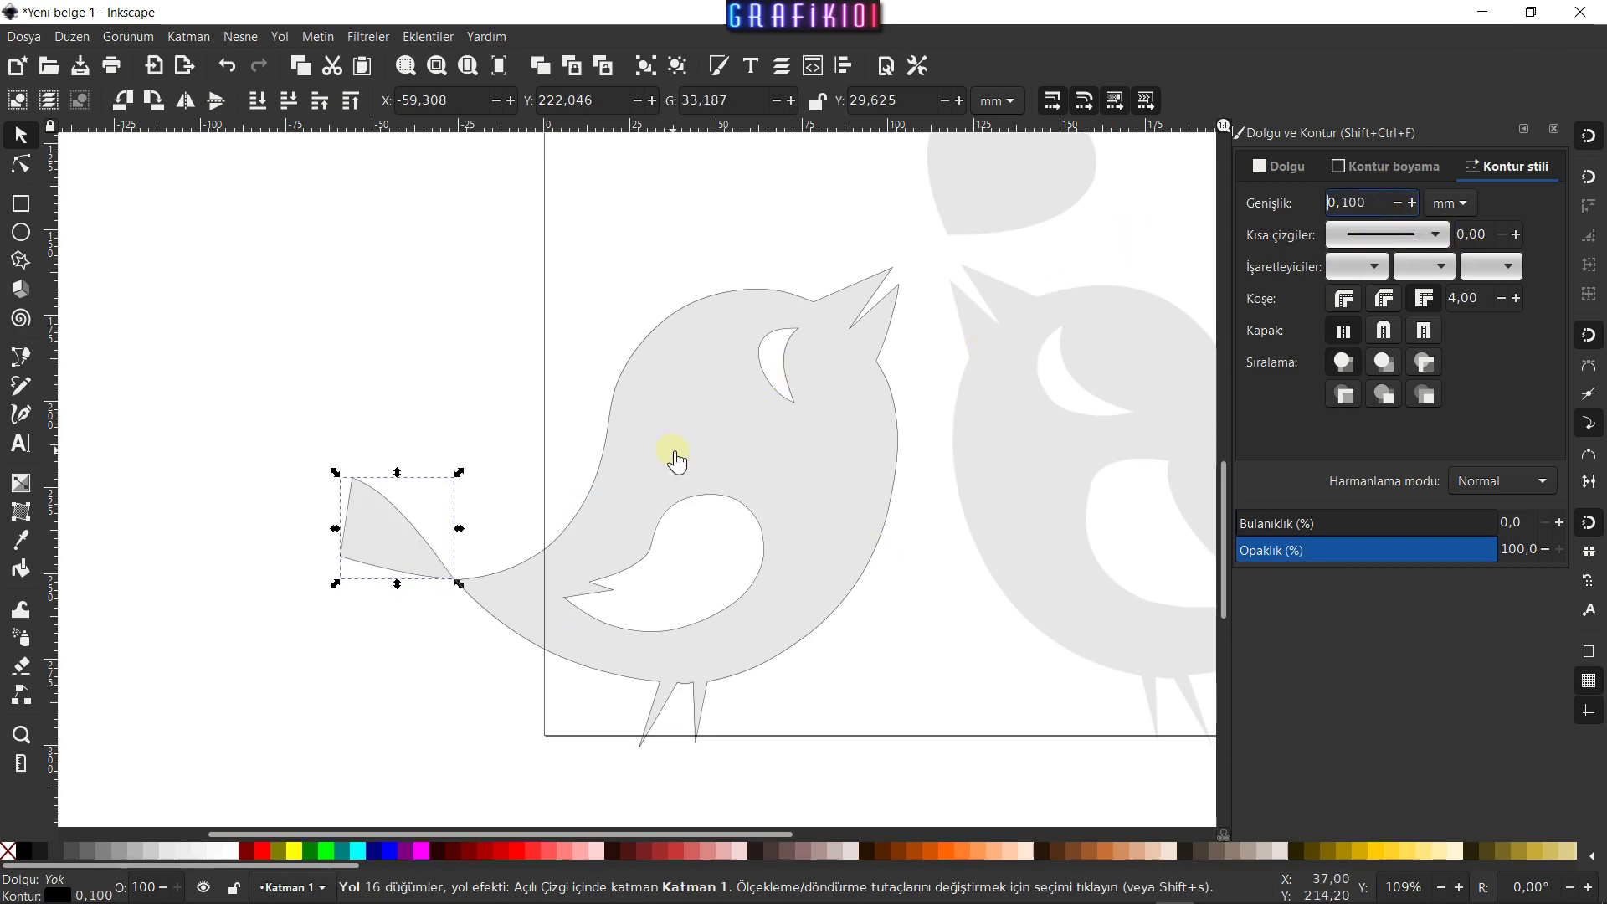
click(875, 343)
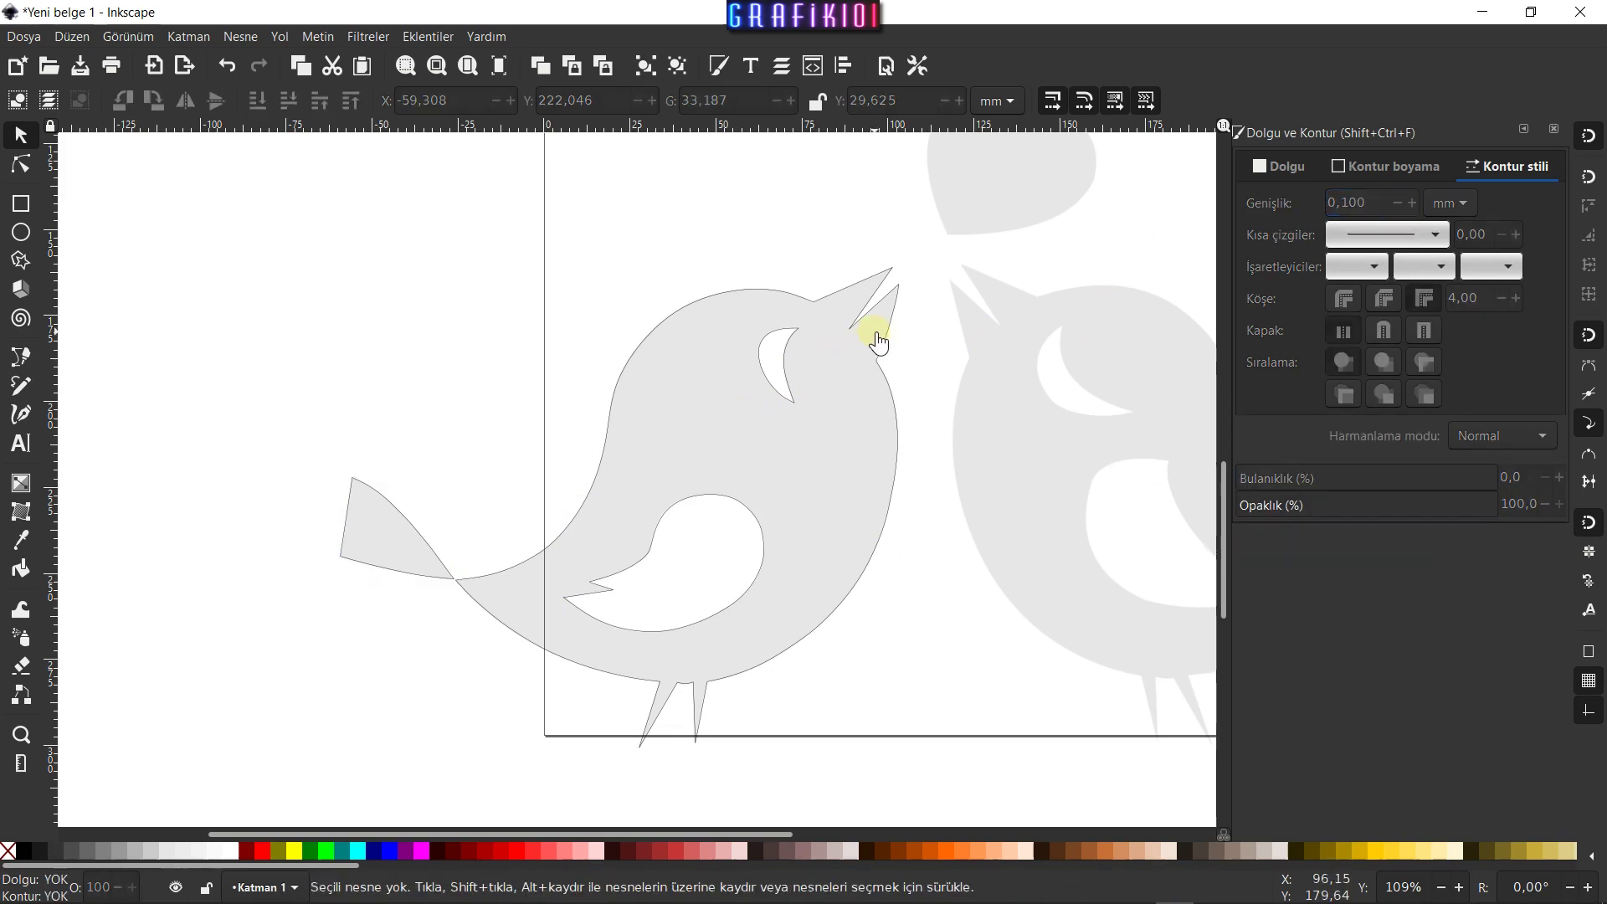
Fill the bird's body cyan and its wing salmon pink
click(879, 389)
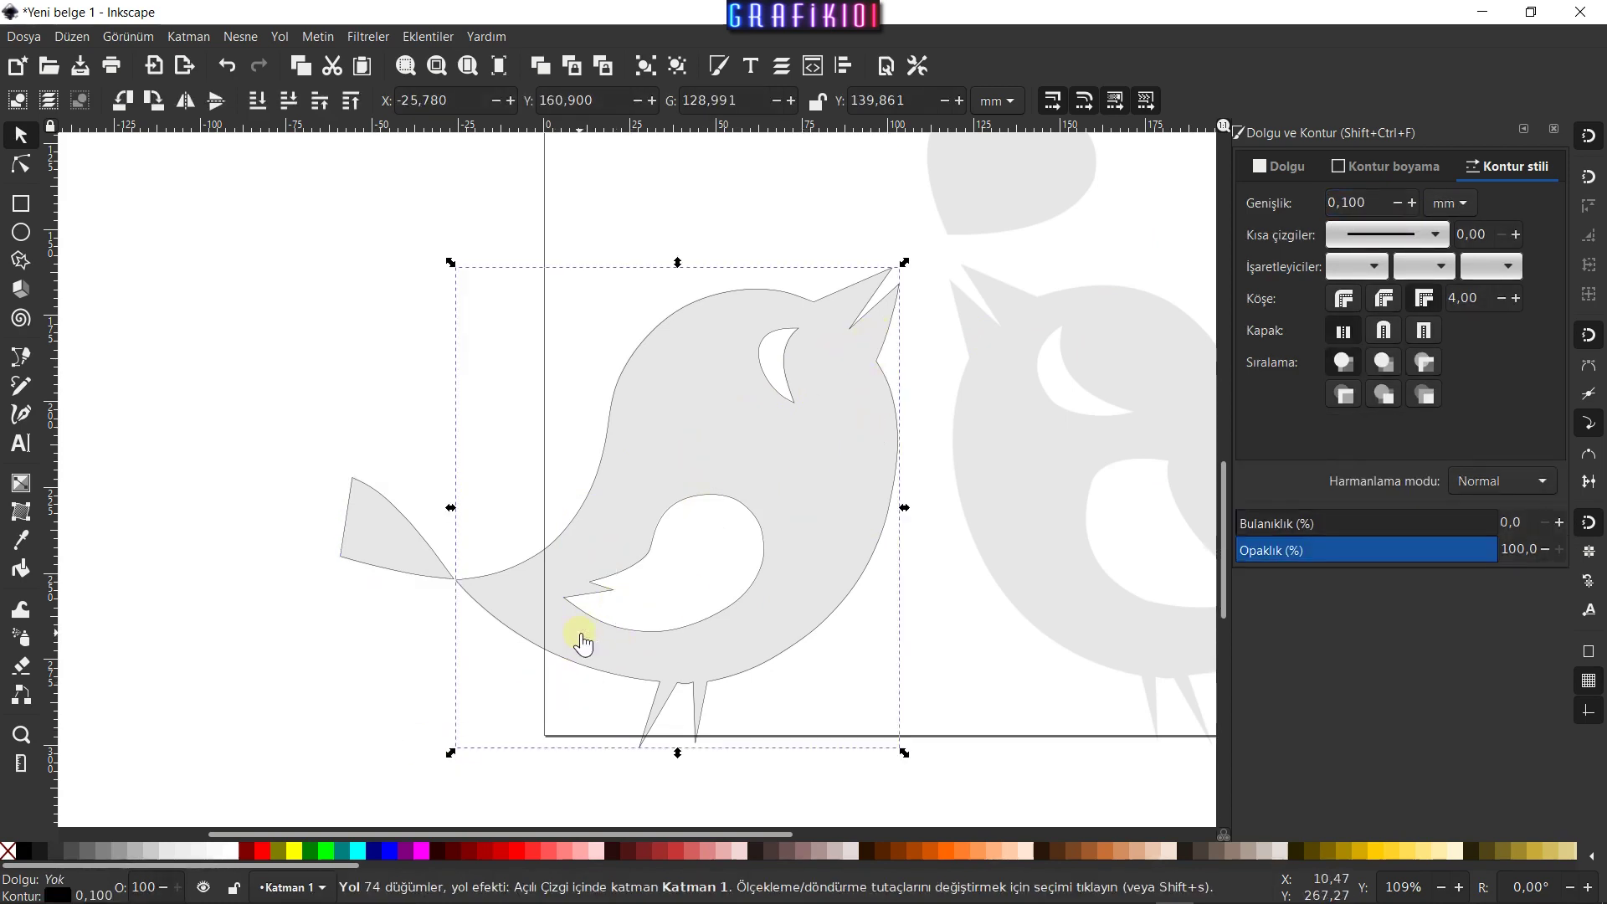
click(363, 852)
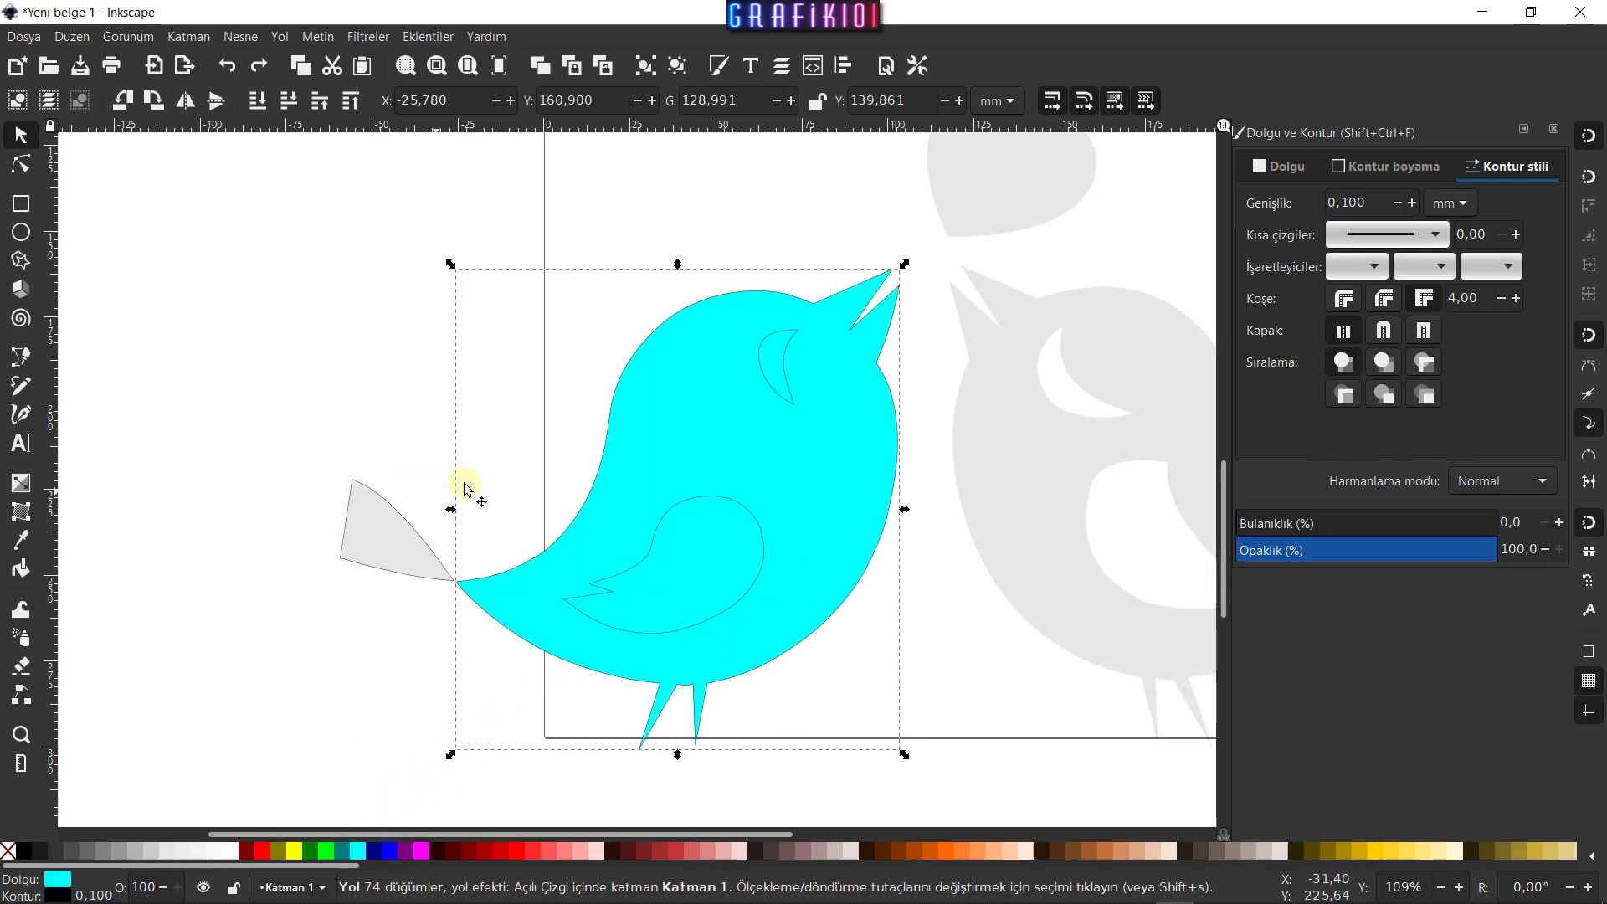
ctrl+scroll(820, 585, up, 2)
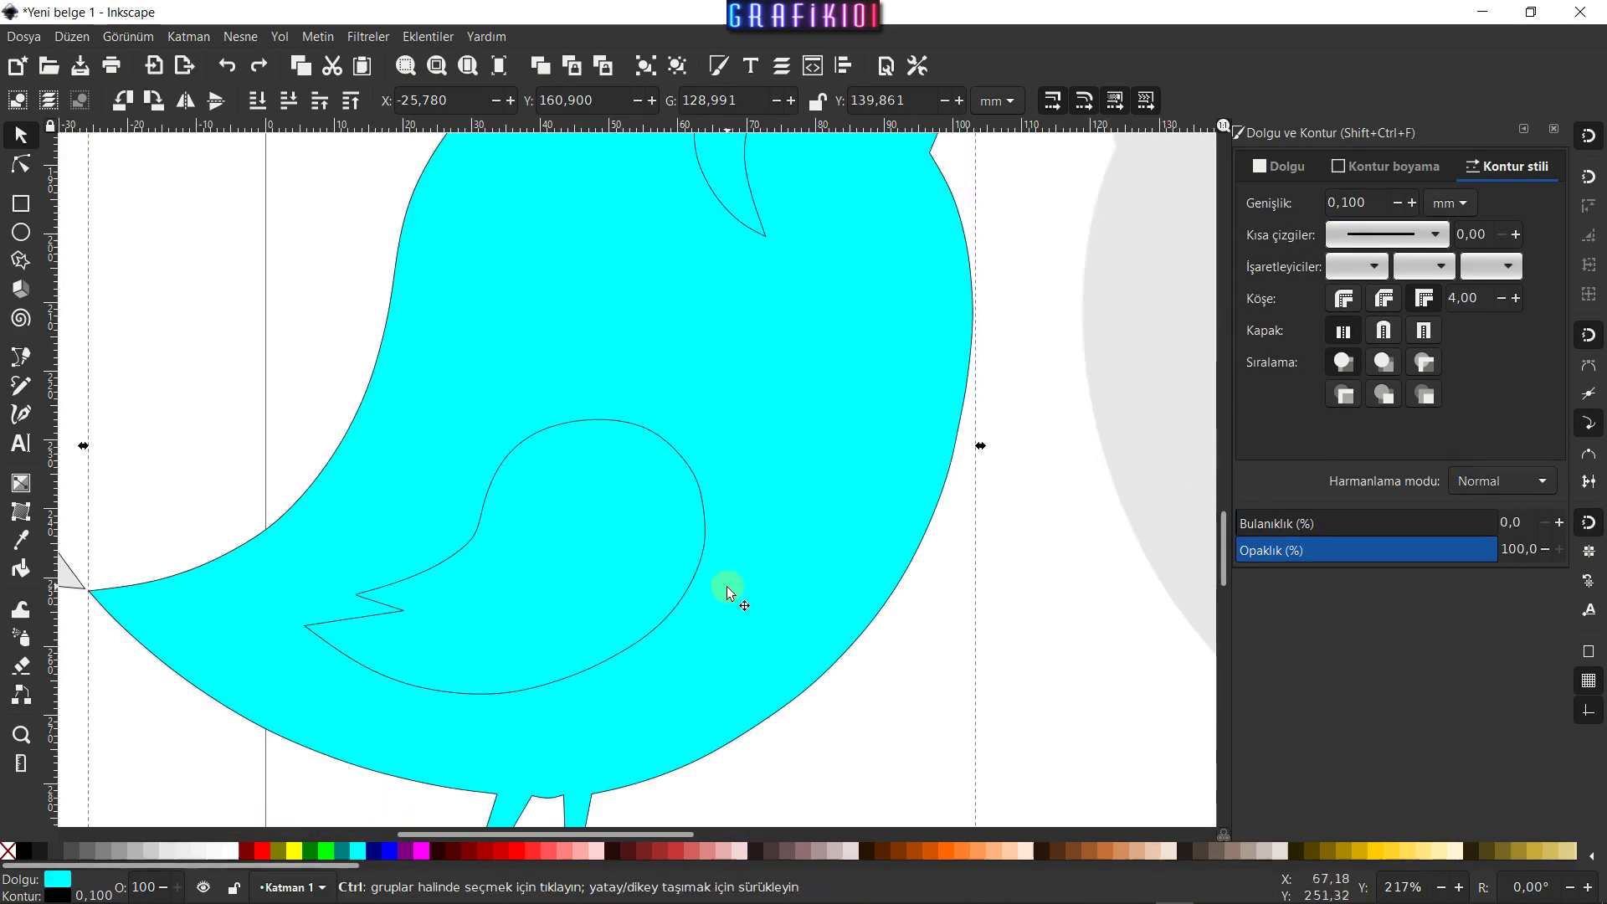
ctrl+click(485, 523)
ctrl+scroll(548, 544, down, 1)
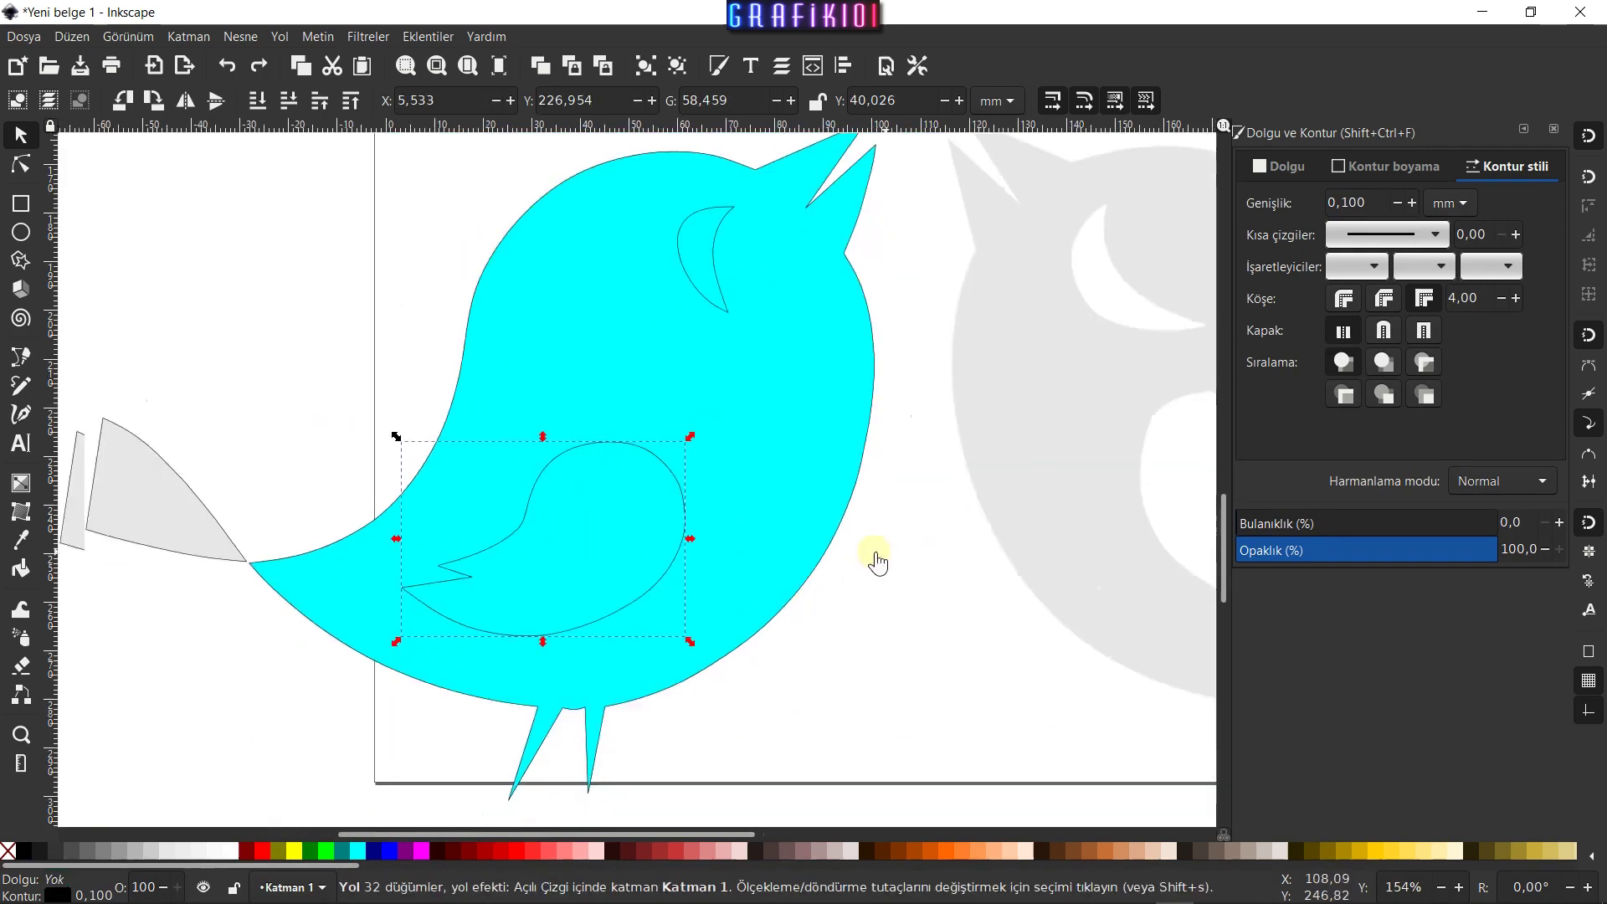
scroll(862, 552, down, 3)
scroll(862, 553, left, 3)
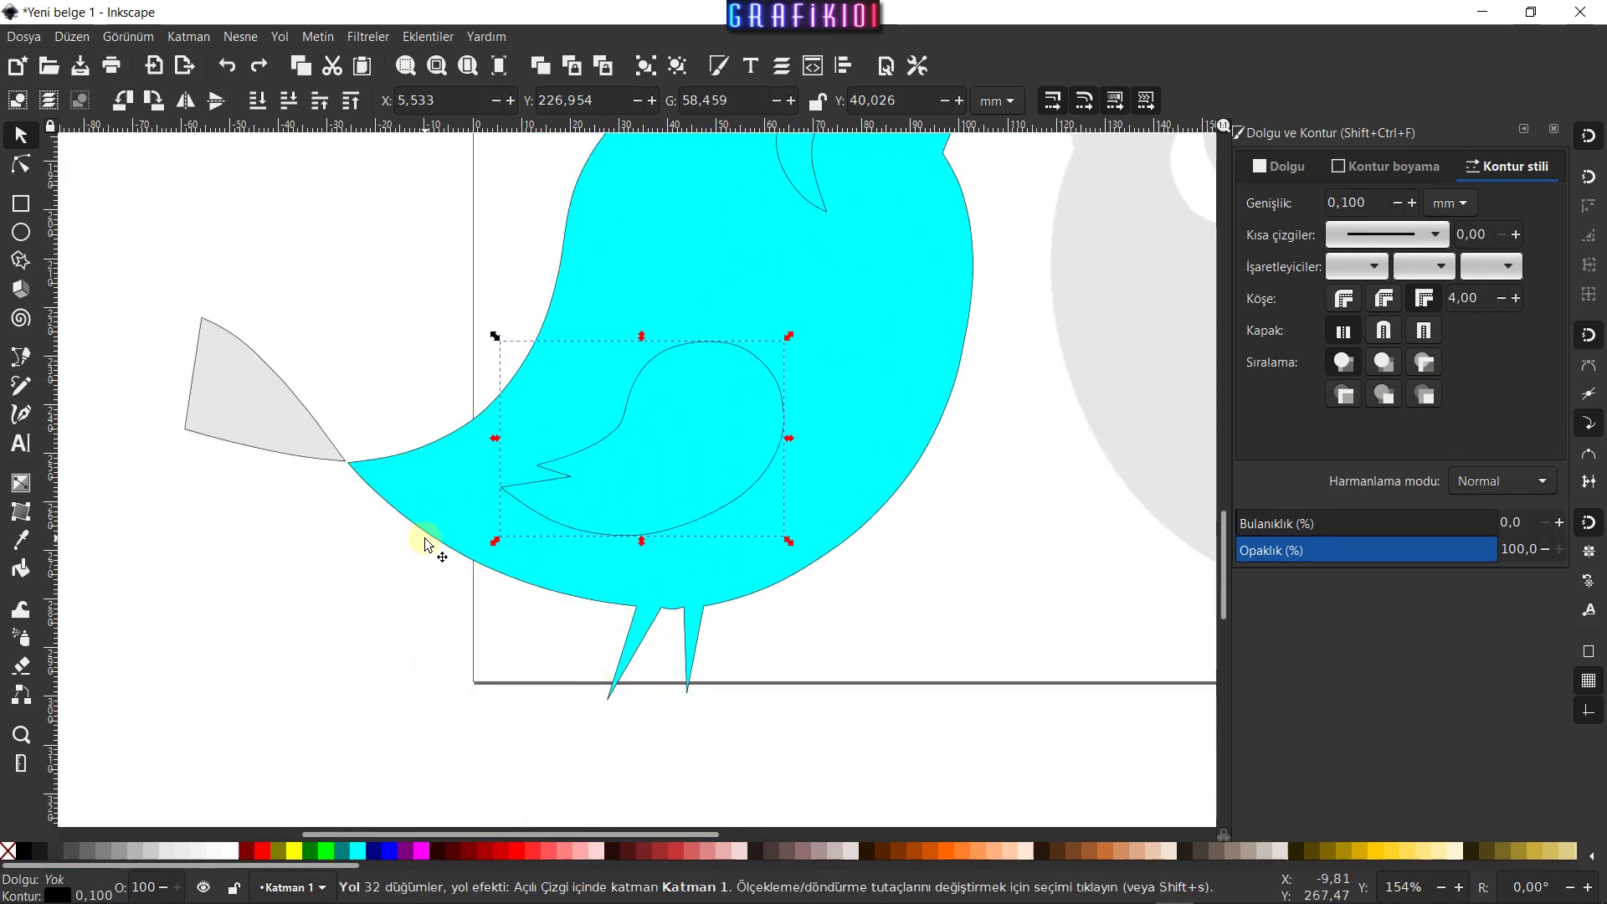
click(568, 851)
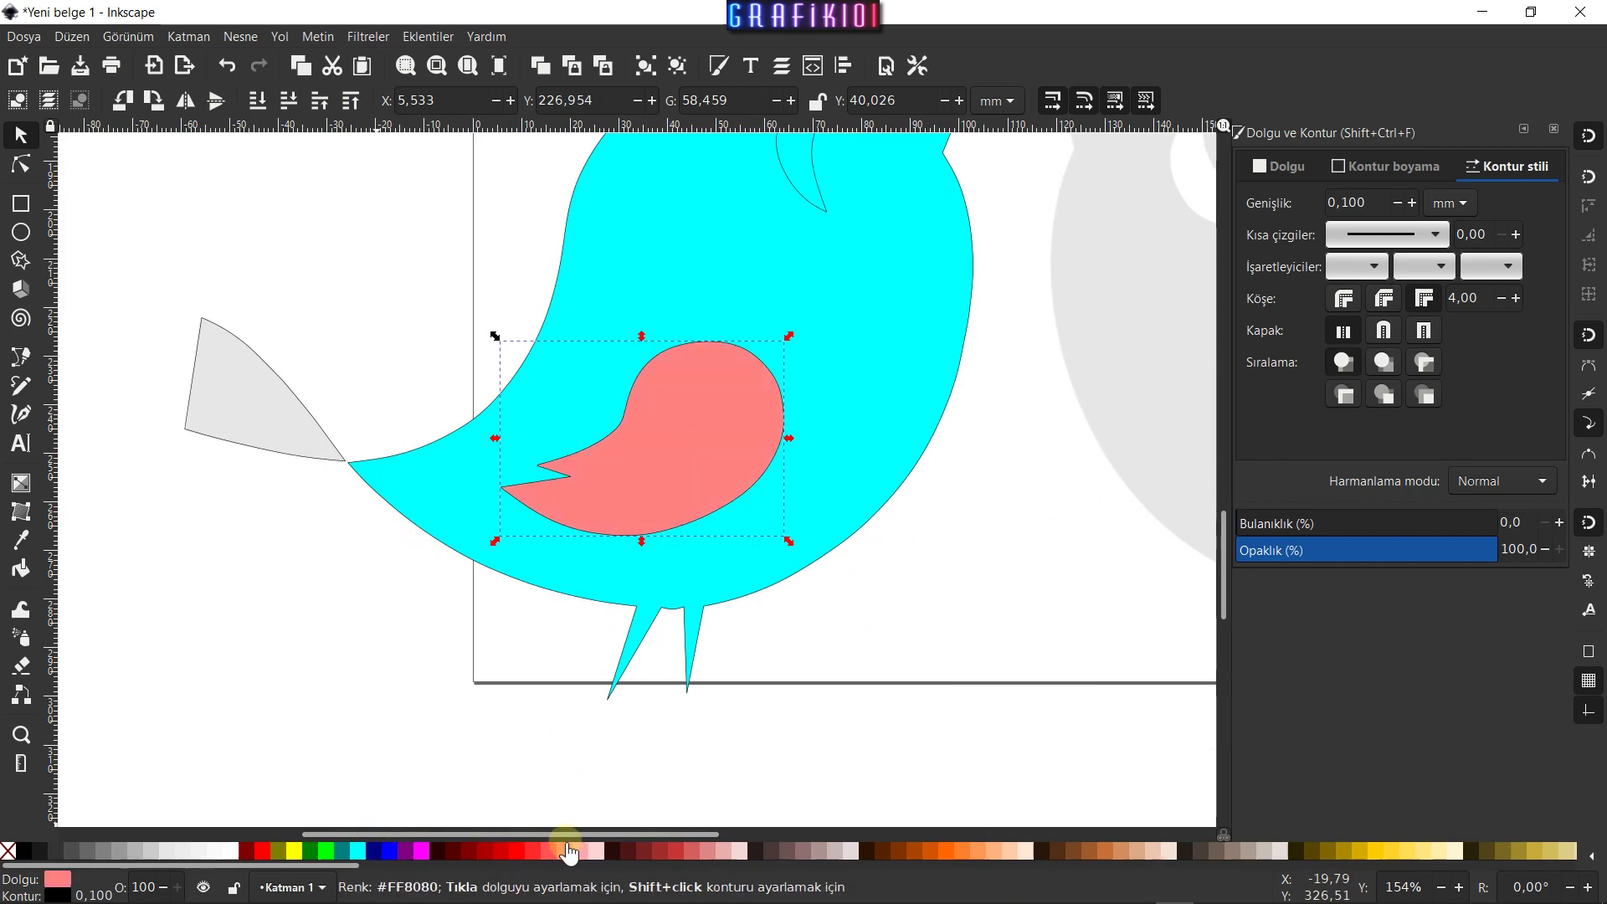
scroll(833, 326, up, 2)
scroll(830, 338, up, 1)
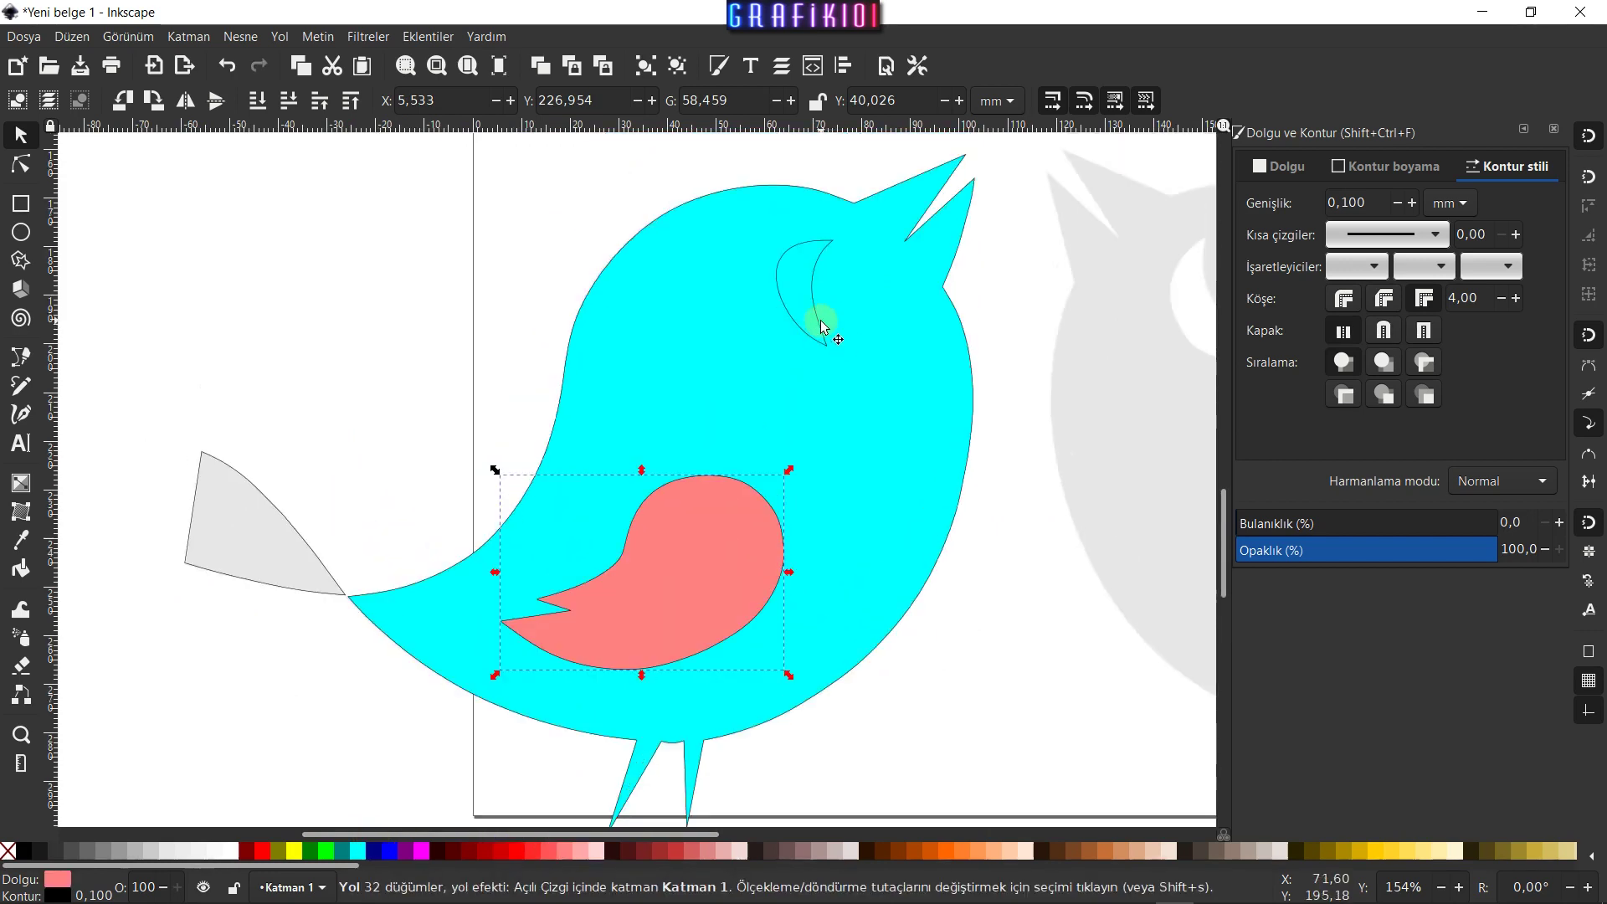
Fill the eye crescent yellow
click(824, 327)
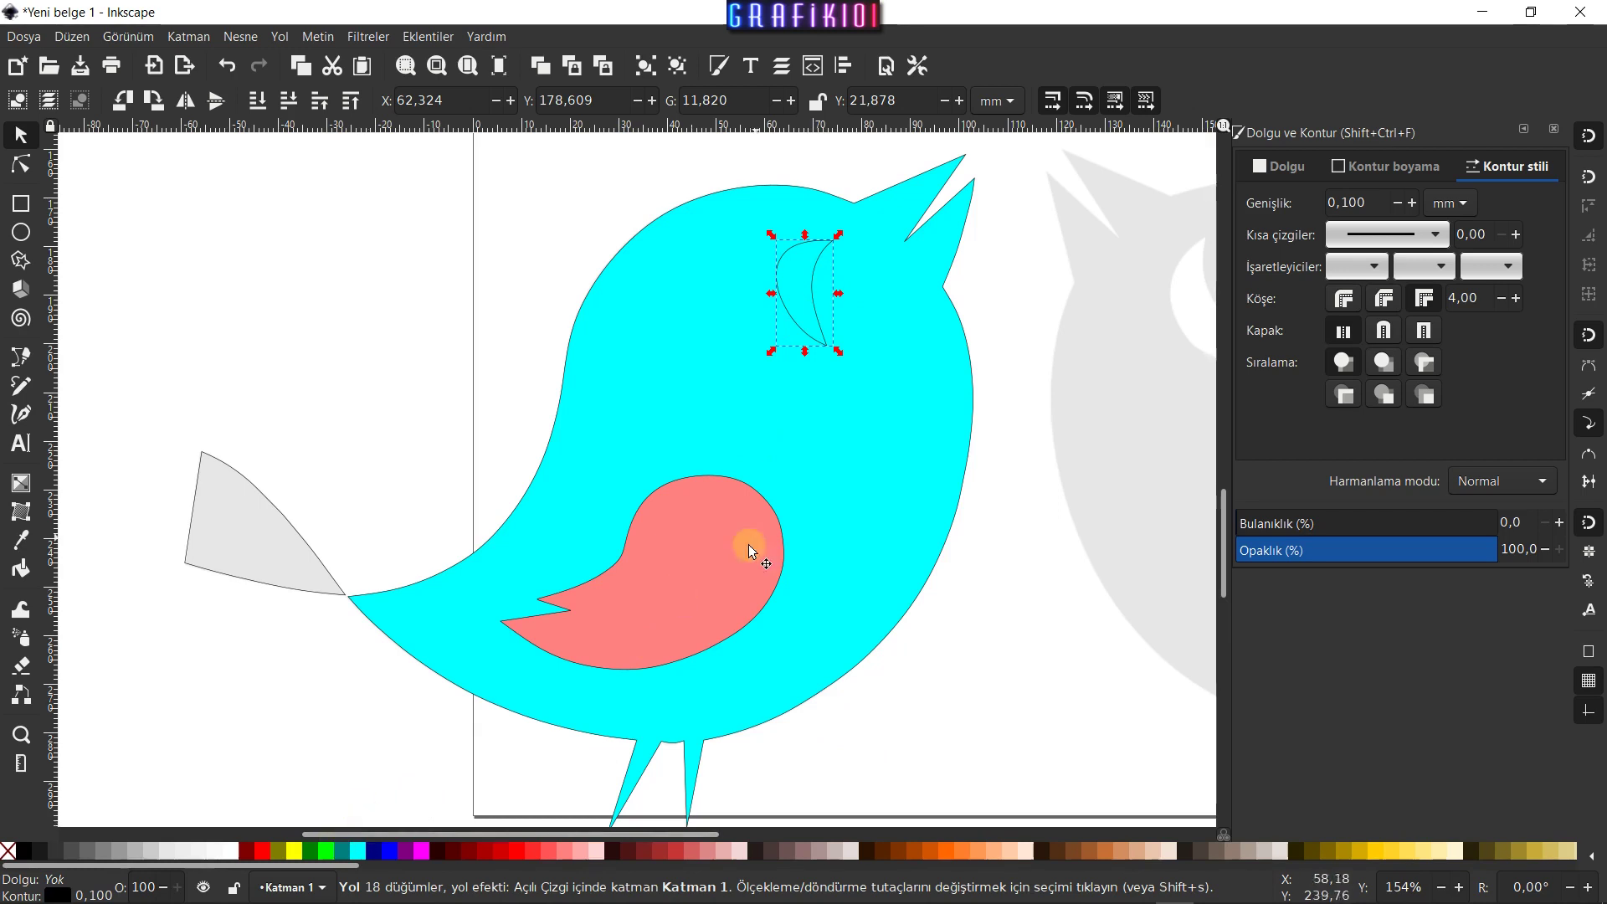
click(802, 345)
click(808, 306)
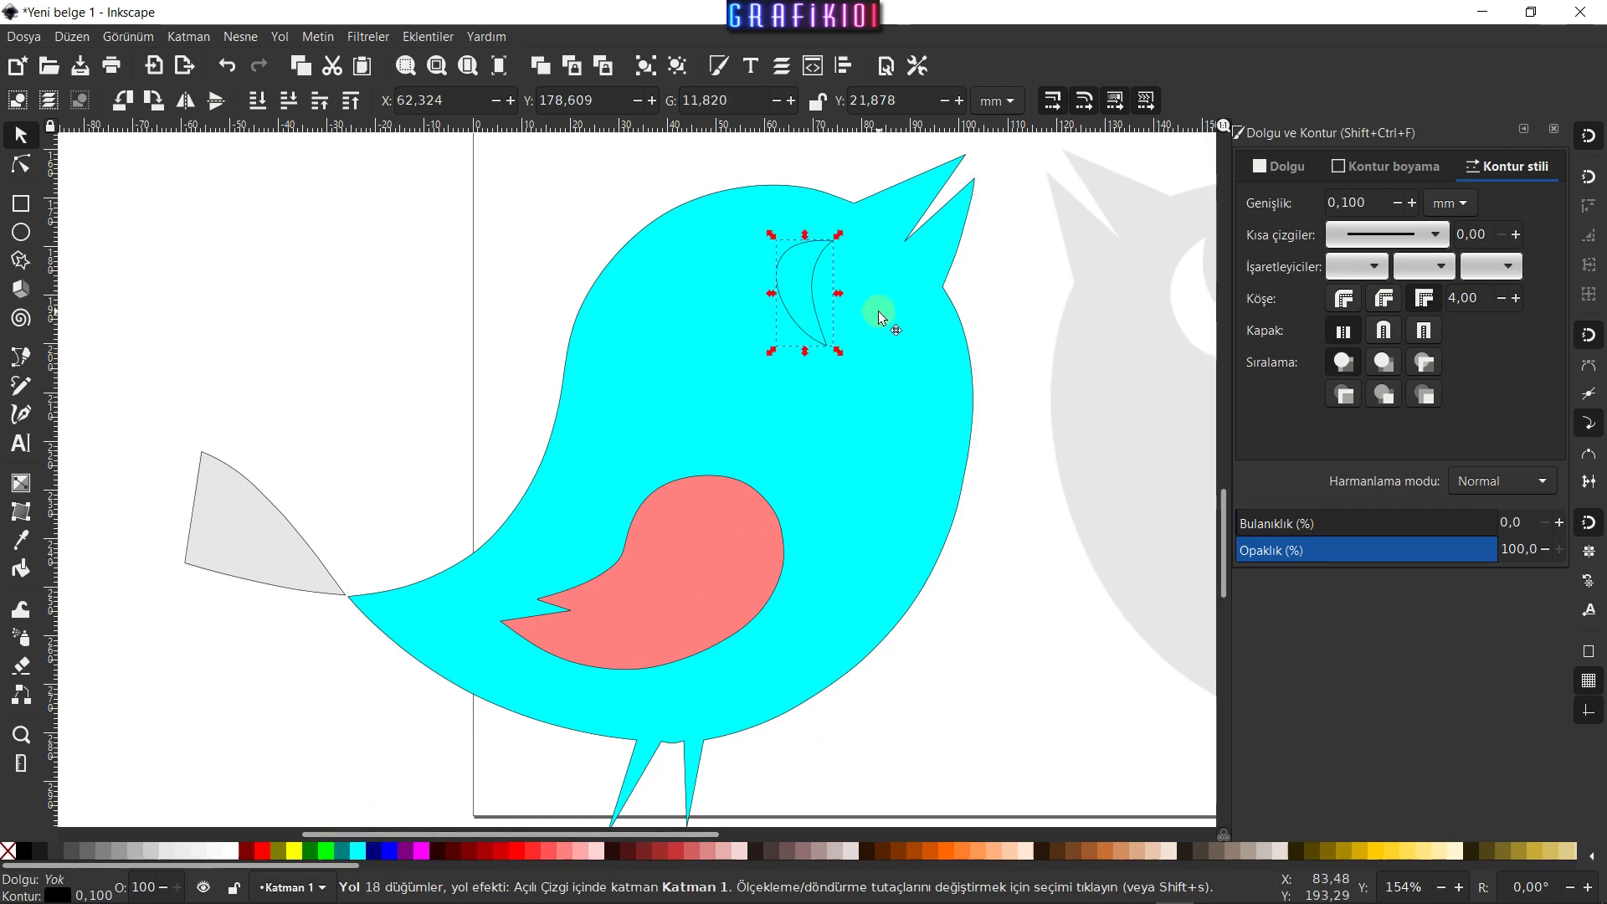
click(767, 316)
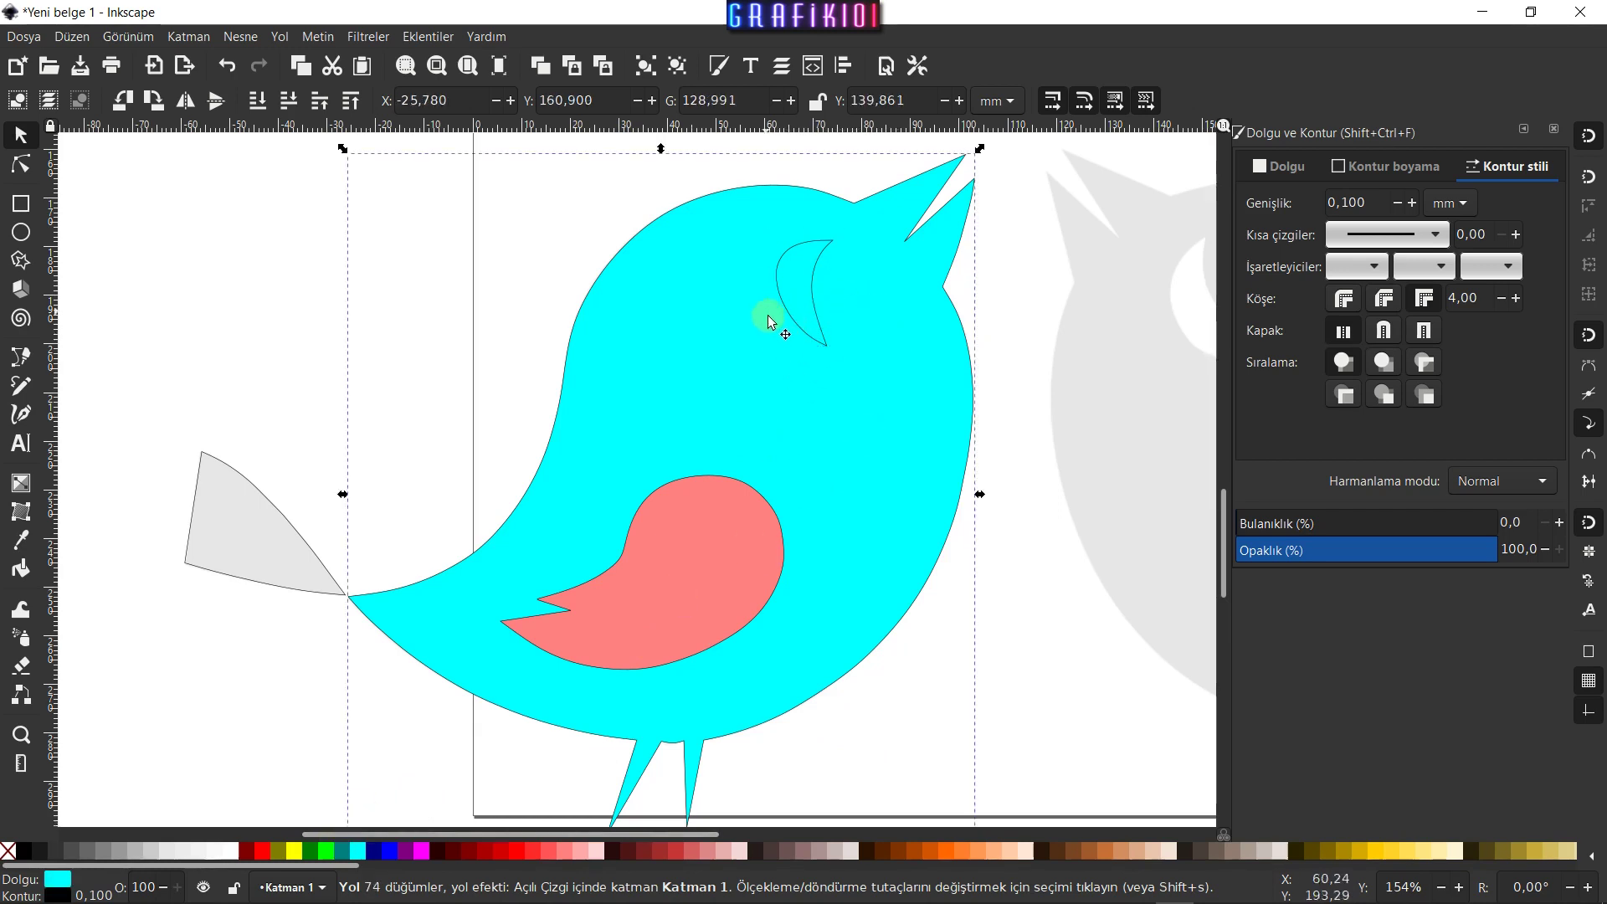
click(812, 284)
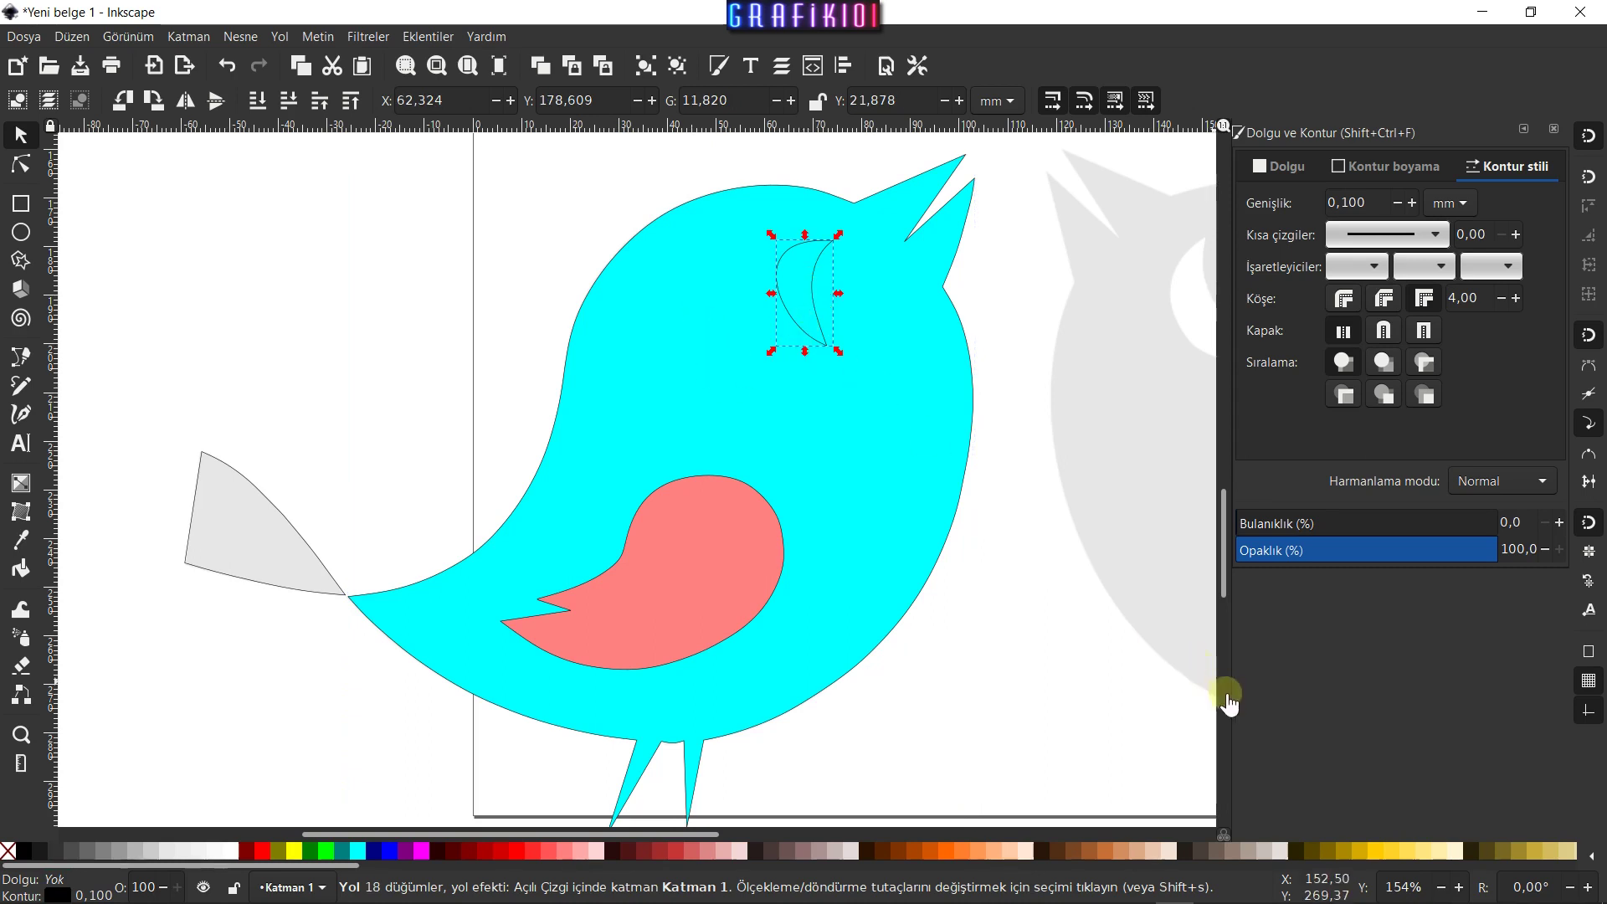
click(1357, 852)
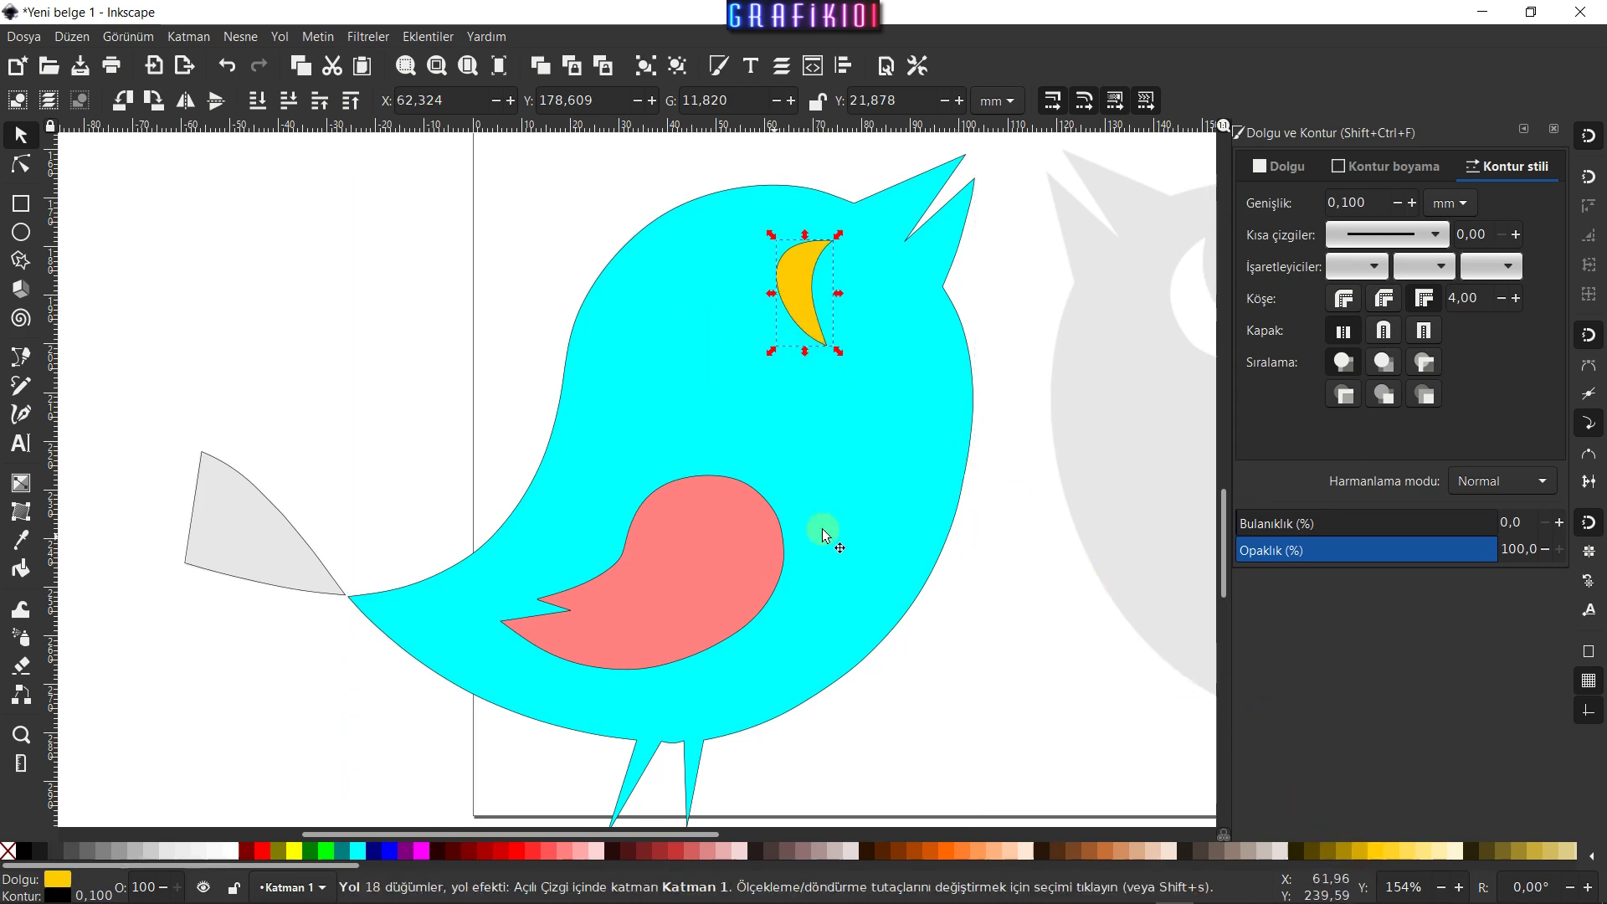
click(264, 590)
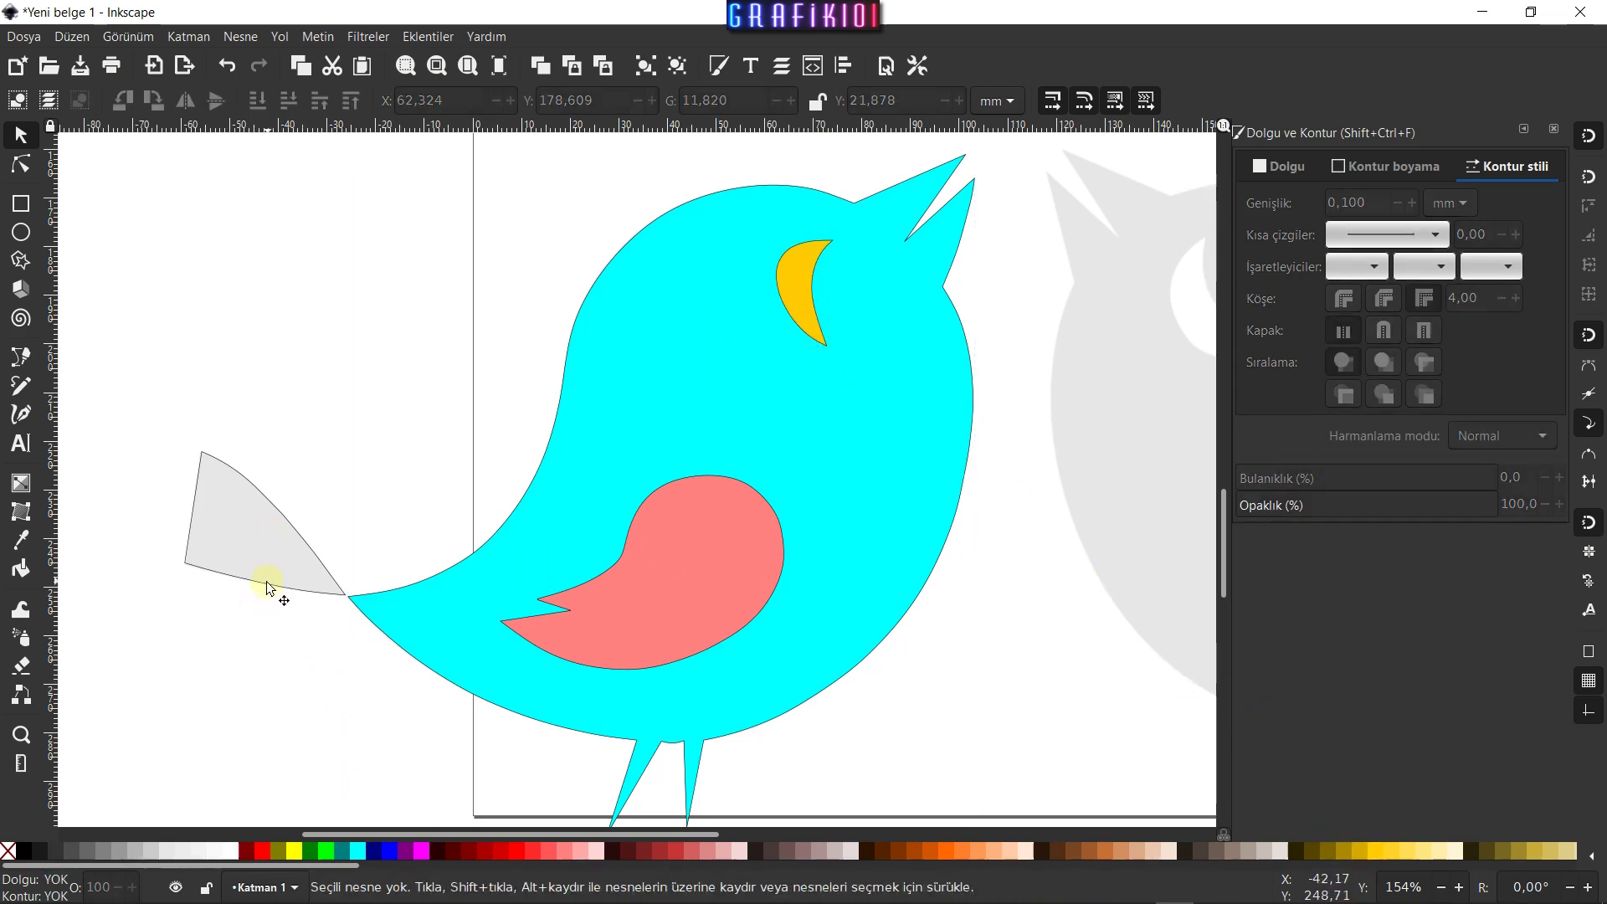
Recolour the grey tail cyan to match the body
click(267, 585)
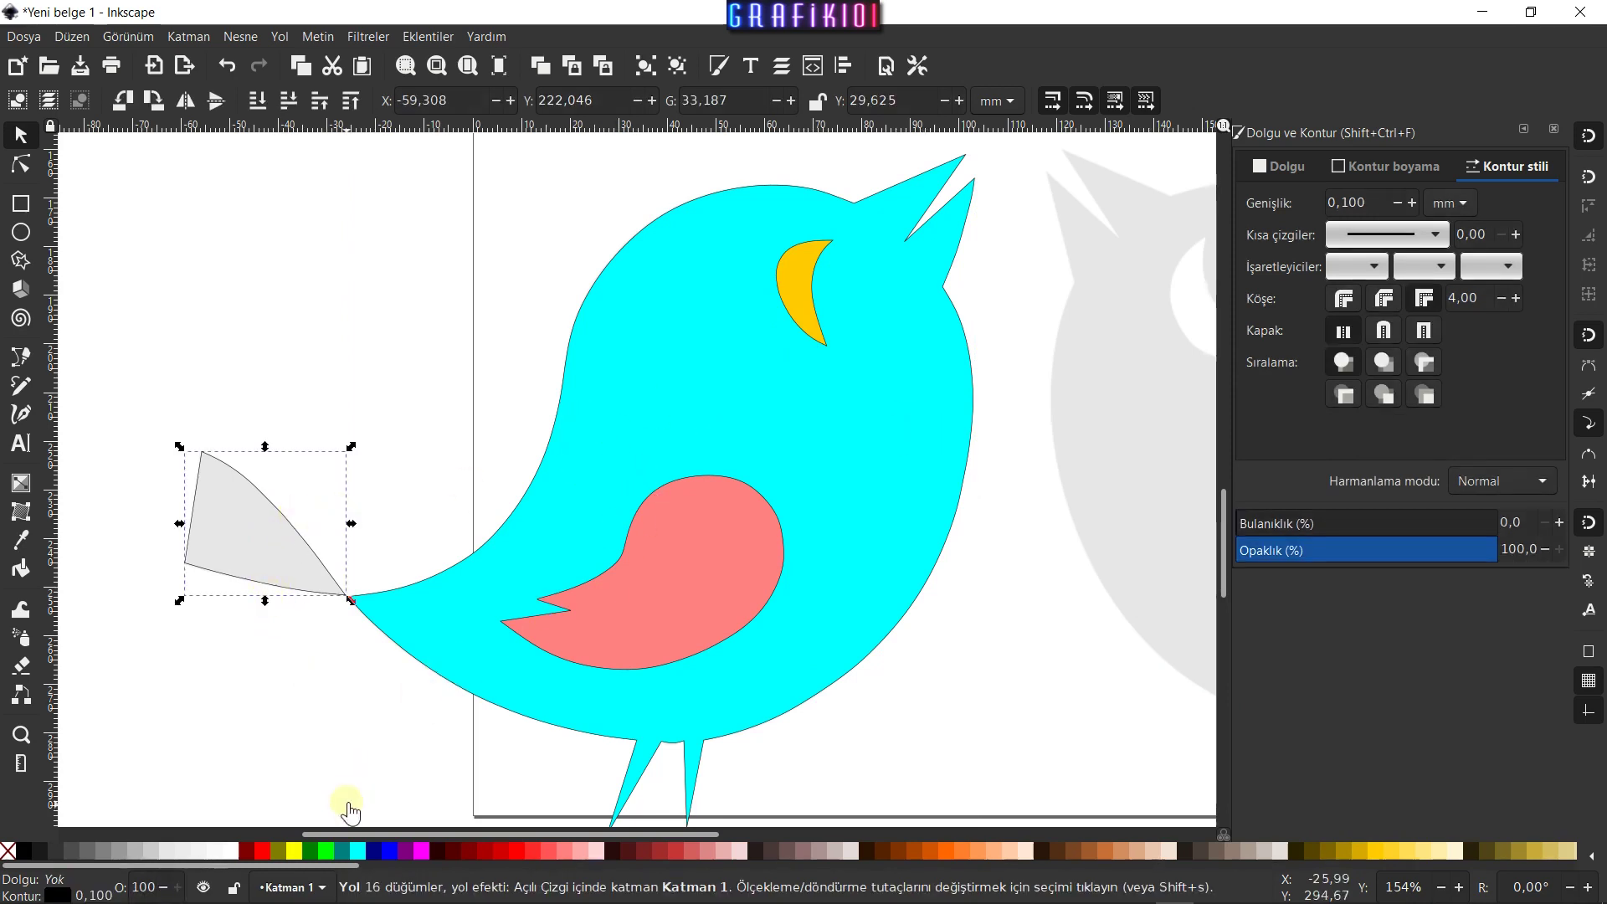
click(360, 851)
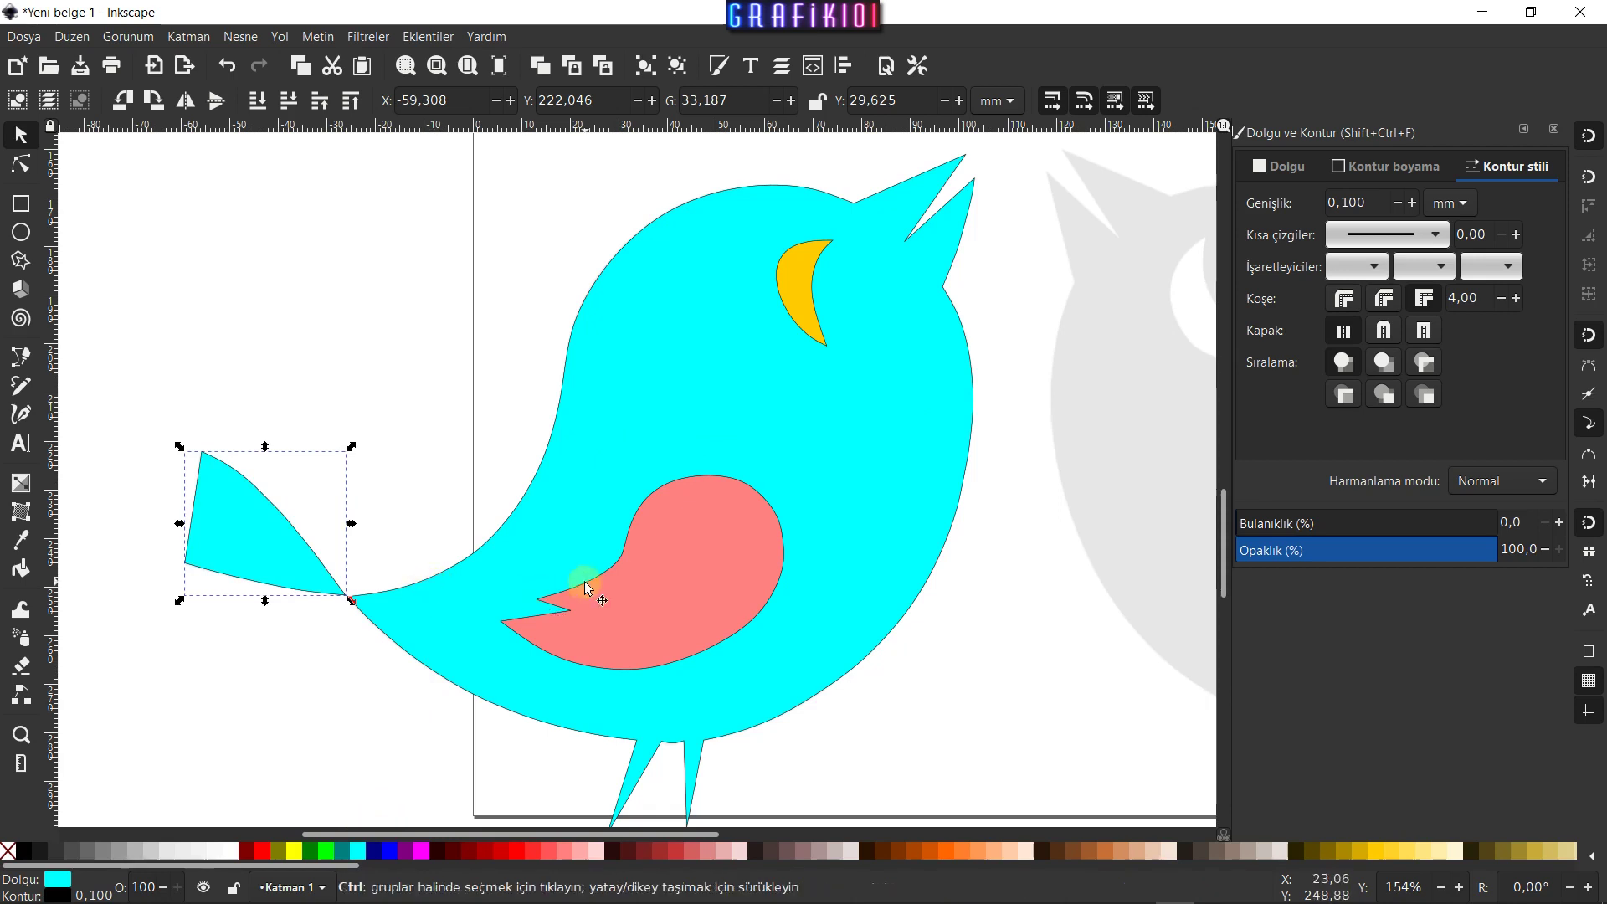
ctrl+scroll(590, 582, down, 2)
ctrl+scroll(629, 594, up, 1)
ctrl+scroll(670, 583, up, 2)
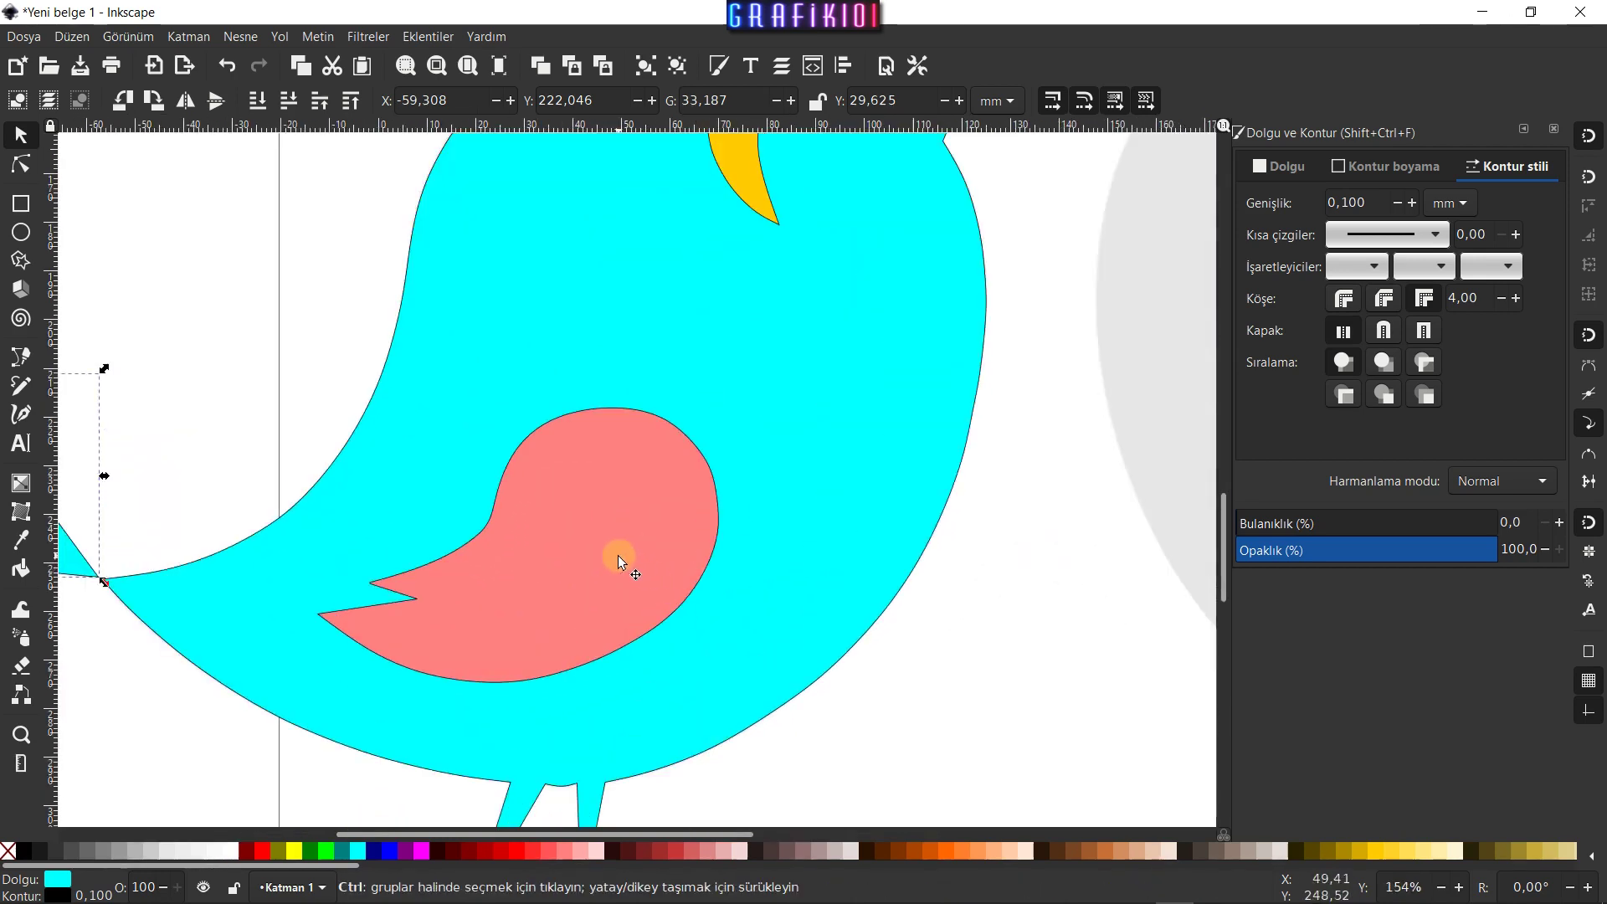
ctrl+scroll(617, 555, down, 1)
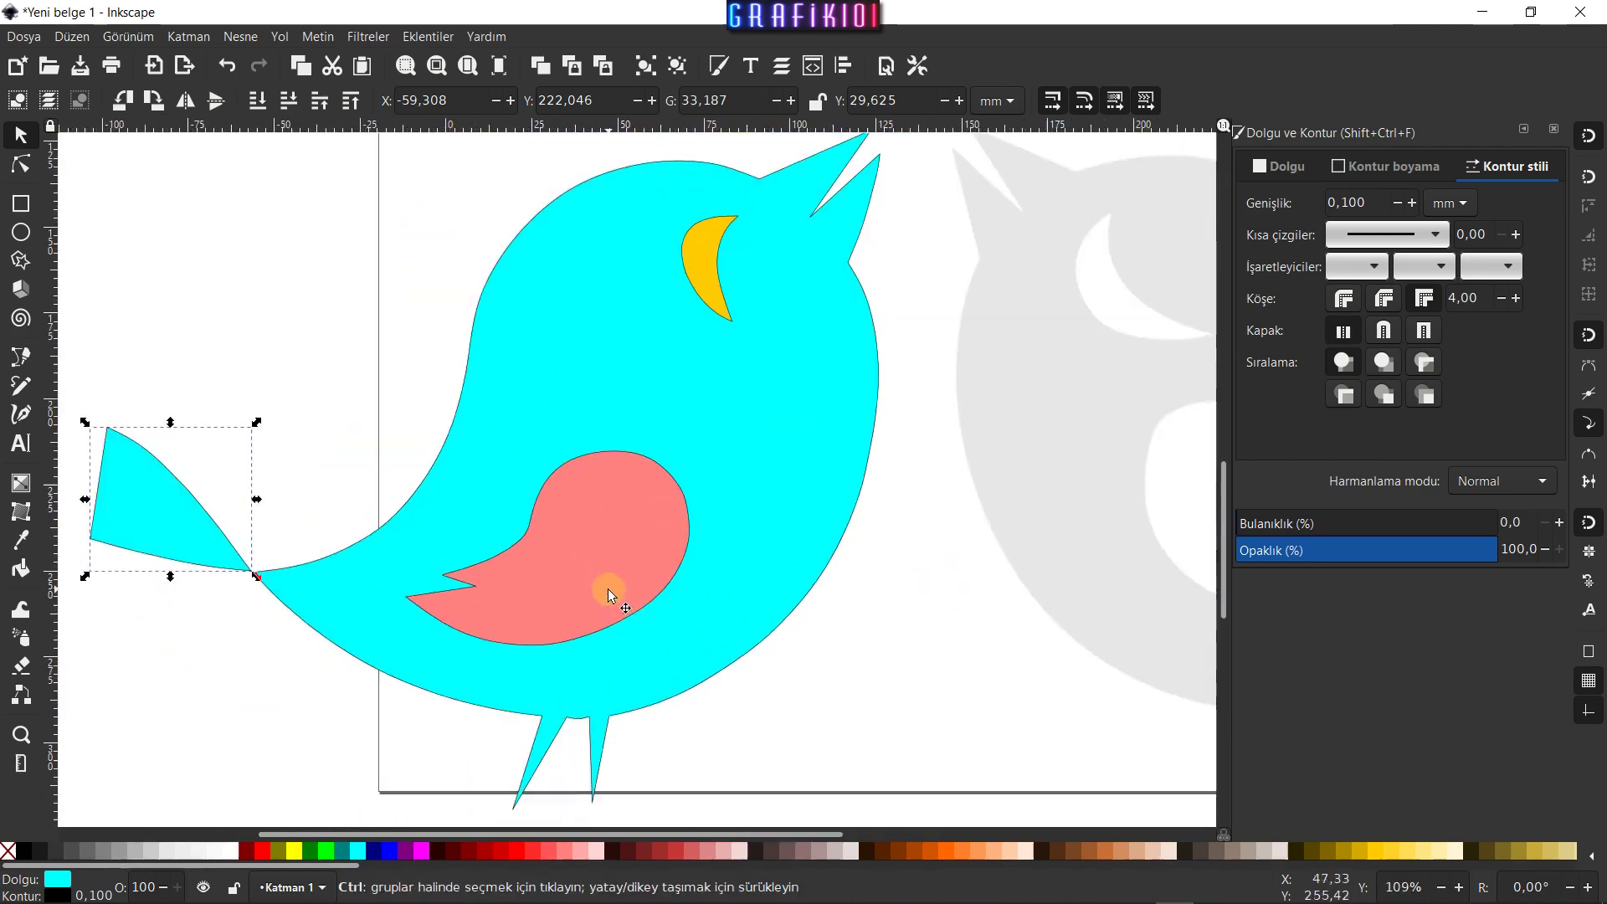
ctrl+scroll(596, 589, down, 1)
ctrl+scroll(596, 589, up, 1)
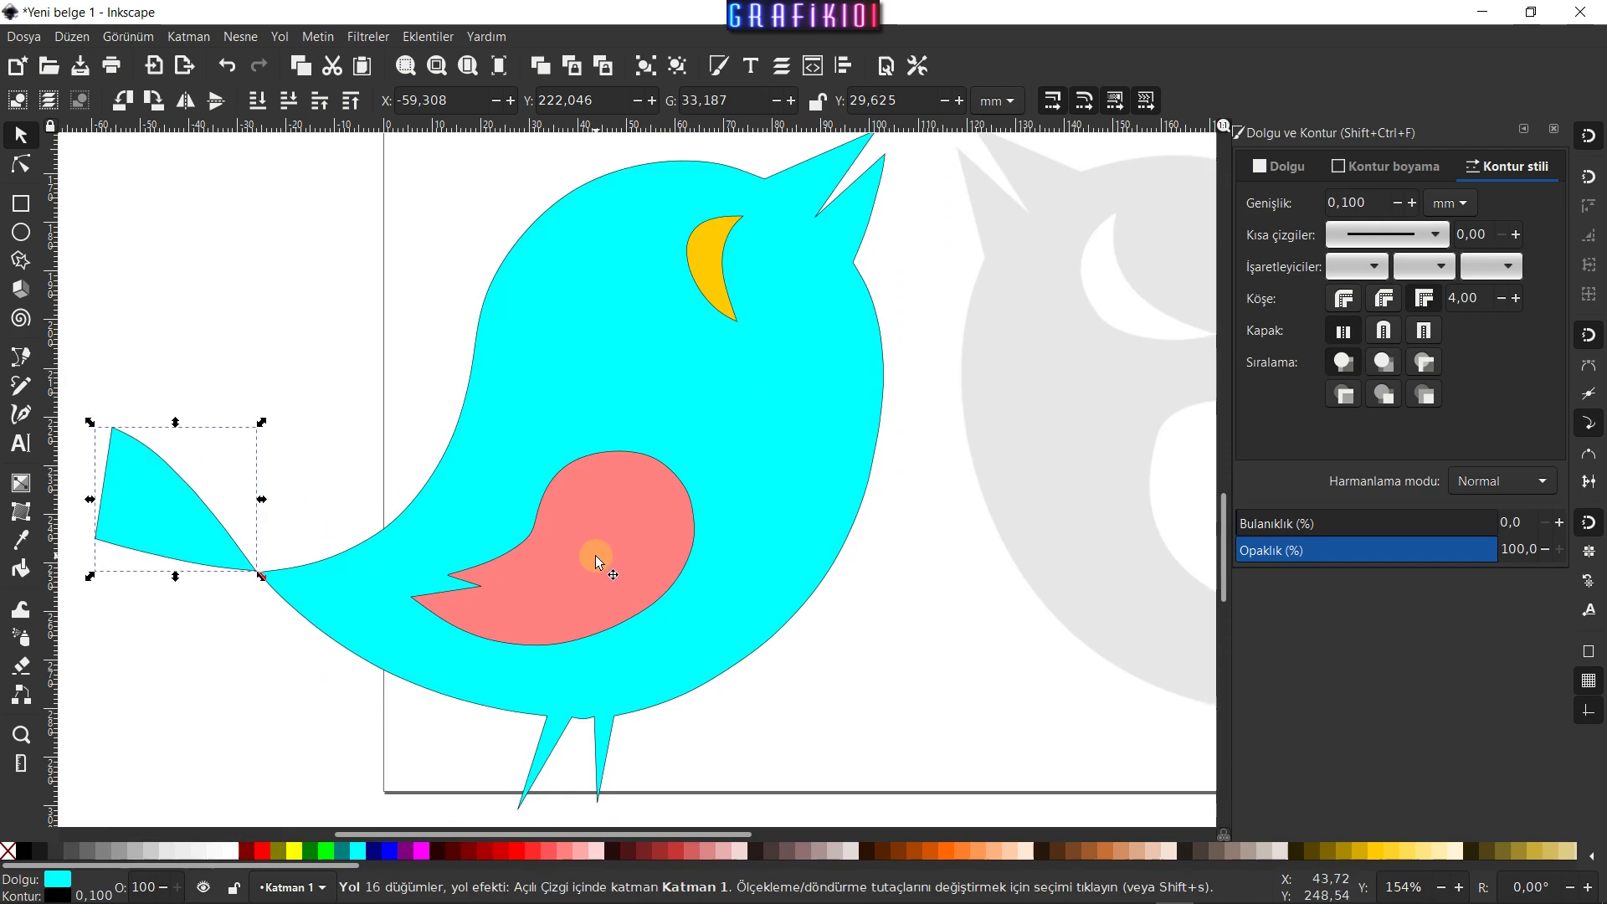
click(643, 618)
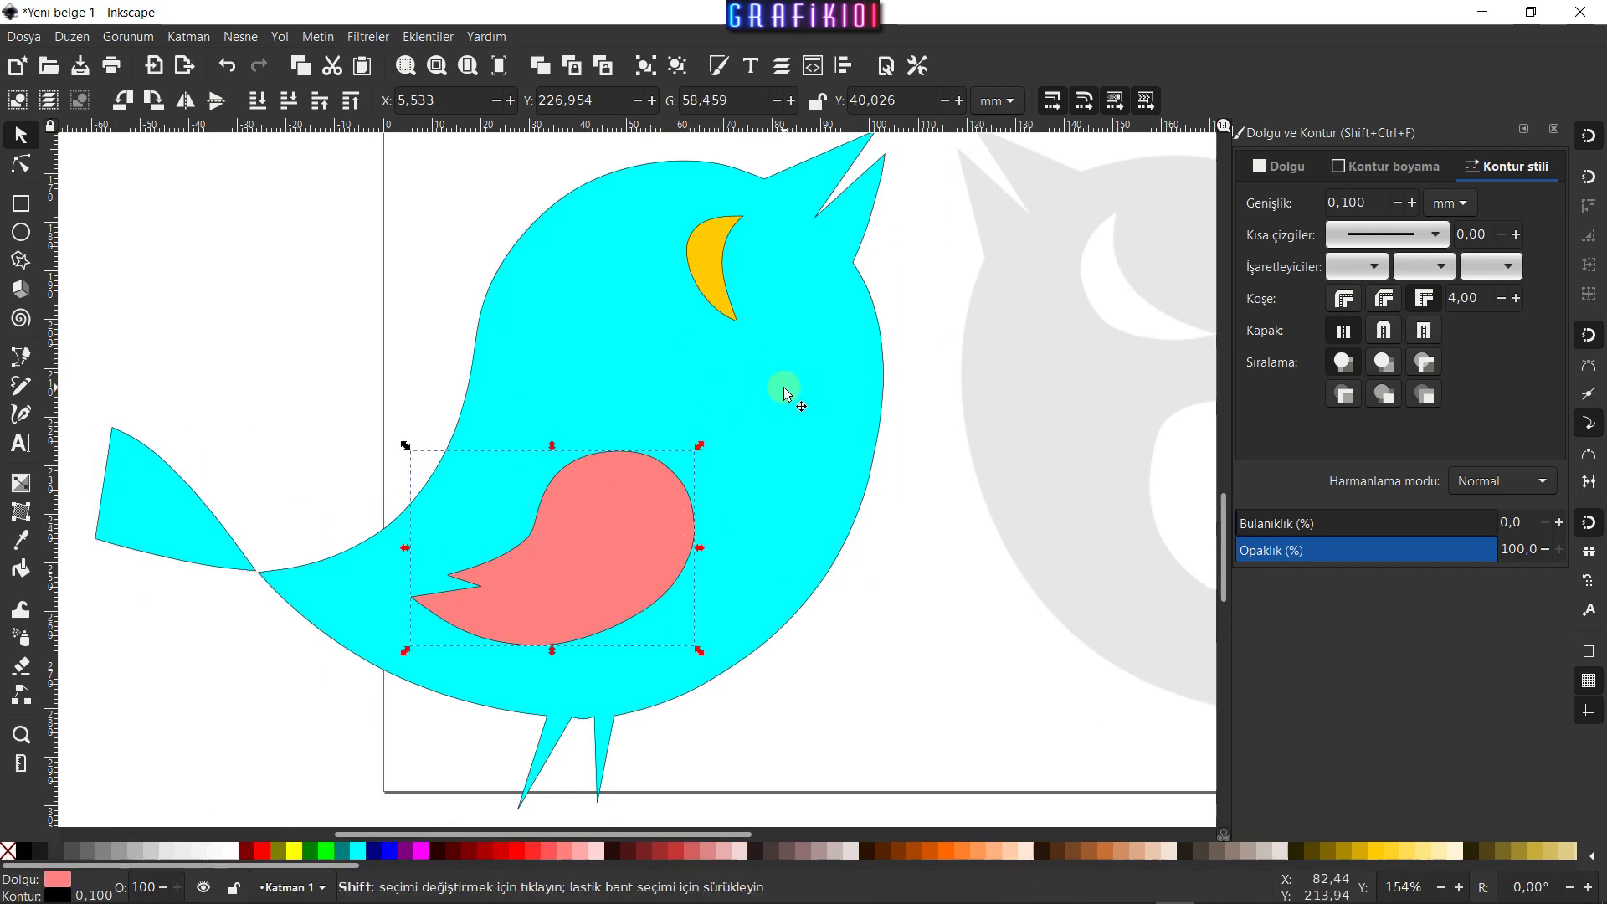
shift+click(784, 417)
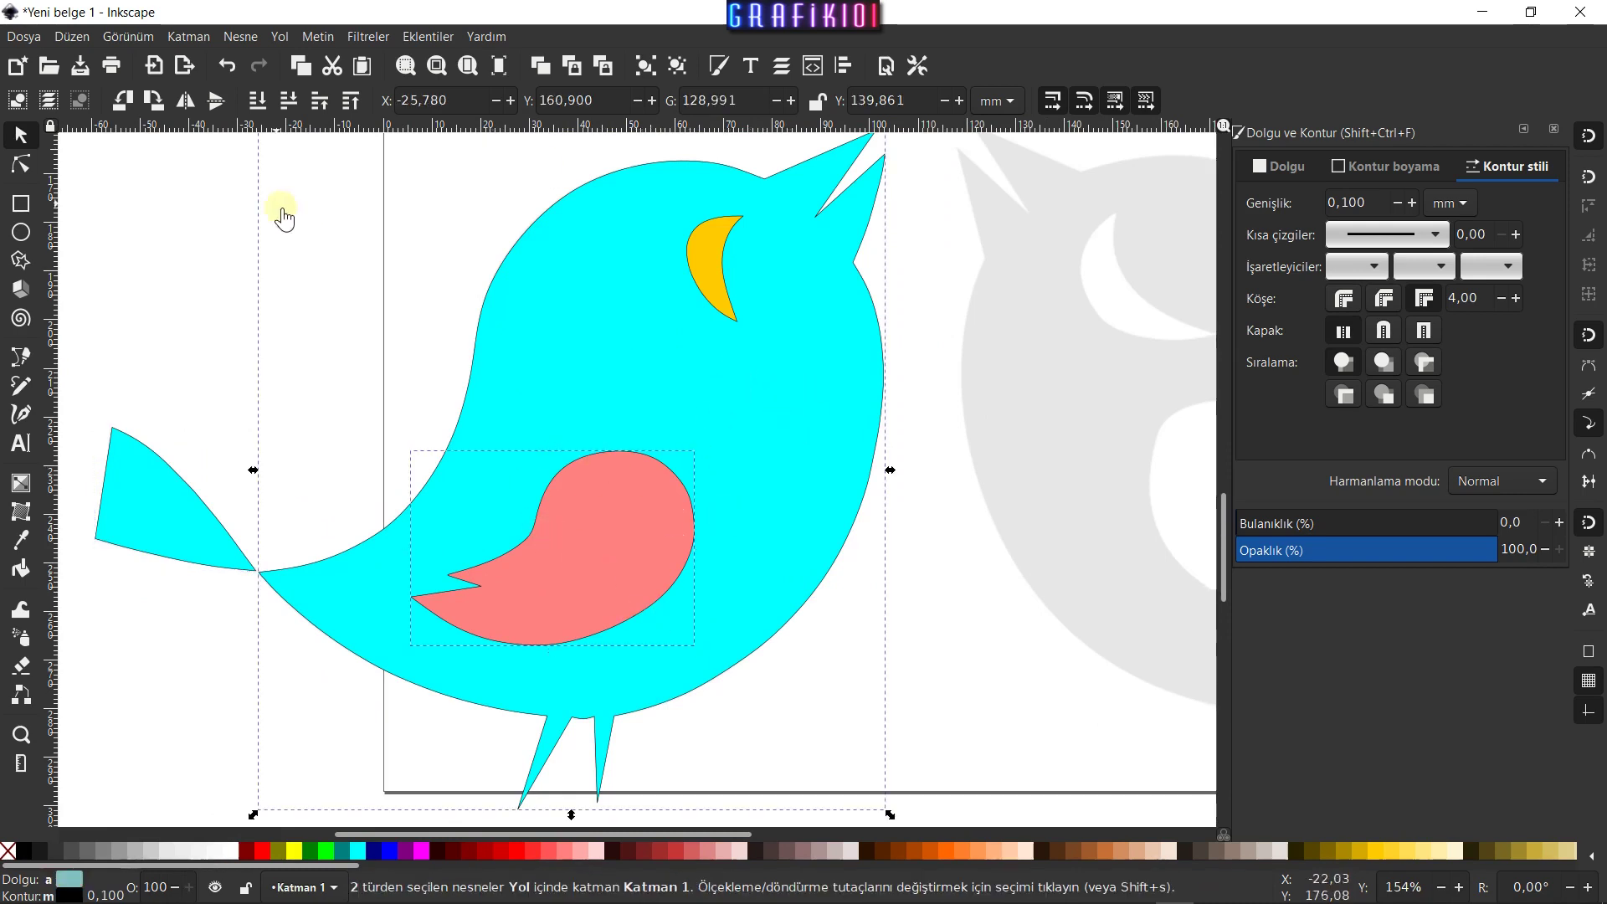
click(280, 36)
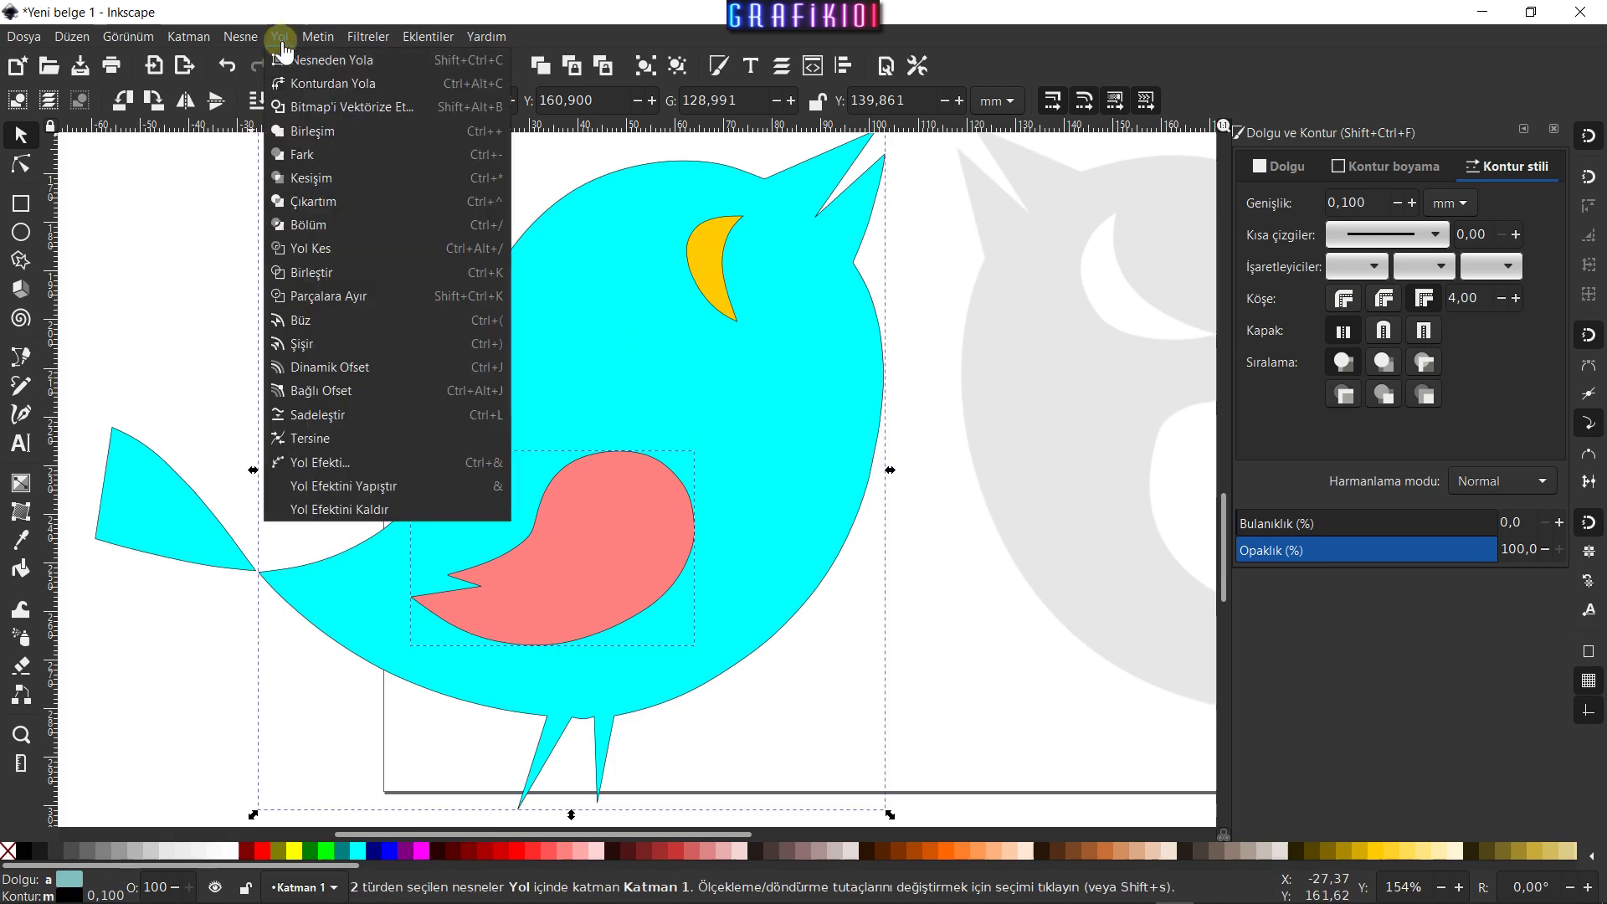
click(303, 155)
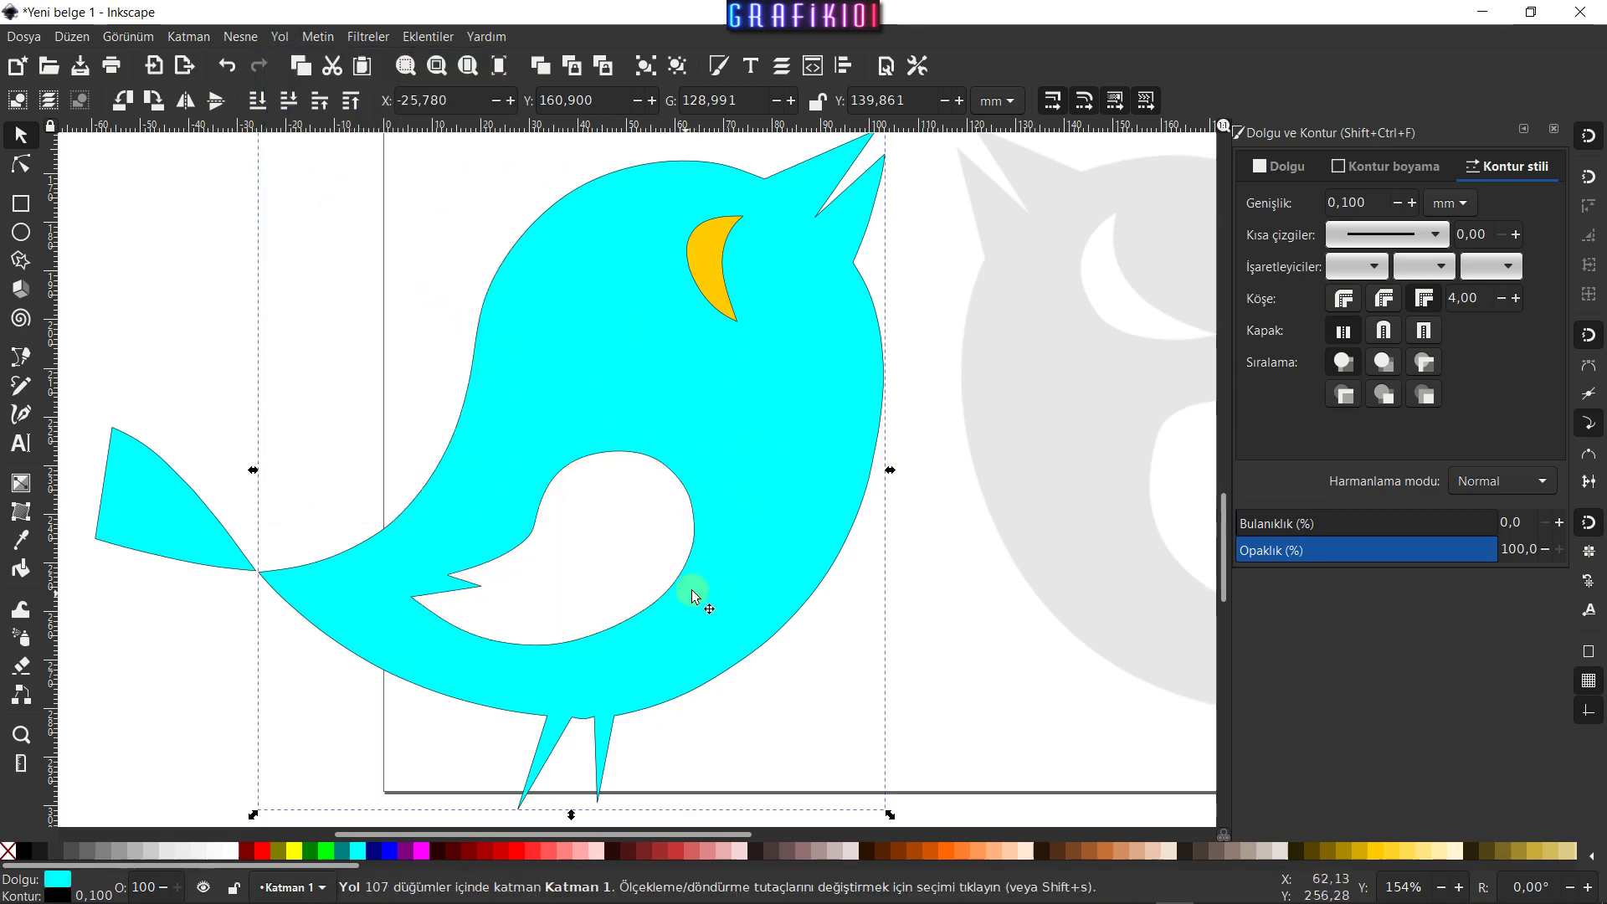
ctrl+scroll(570, 616, down, 1)
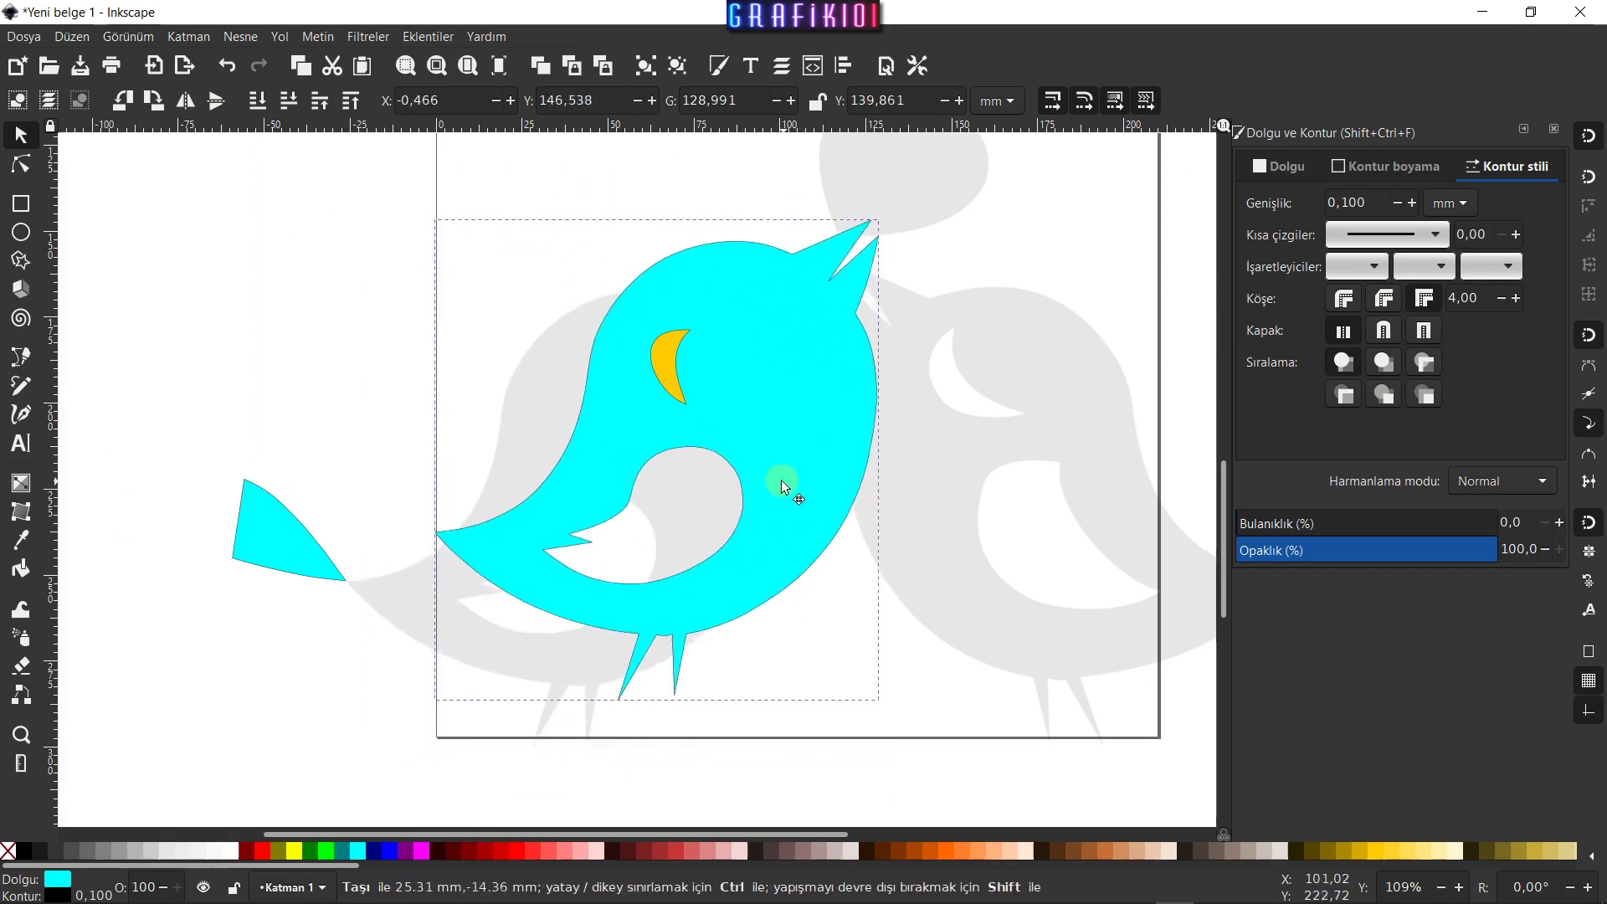
drag(691, 535, 696, 531)
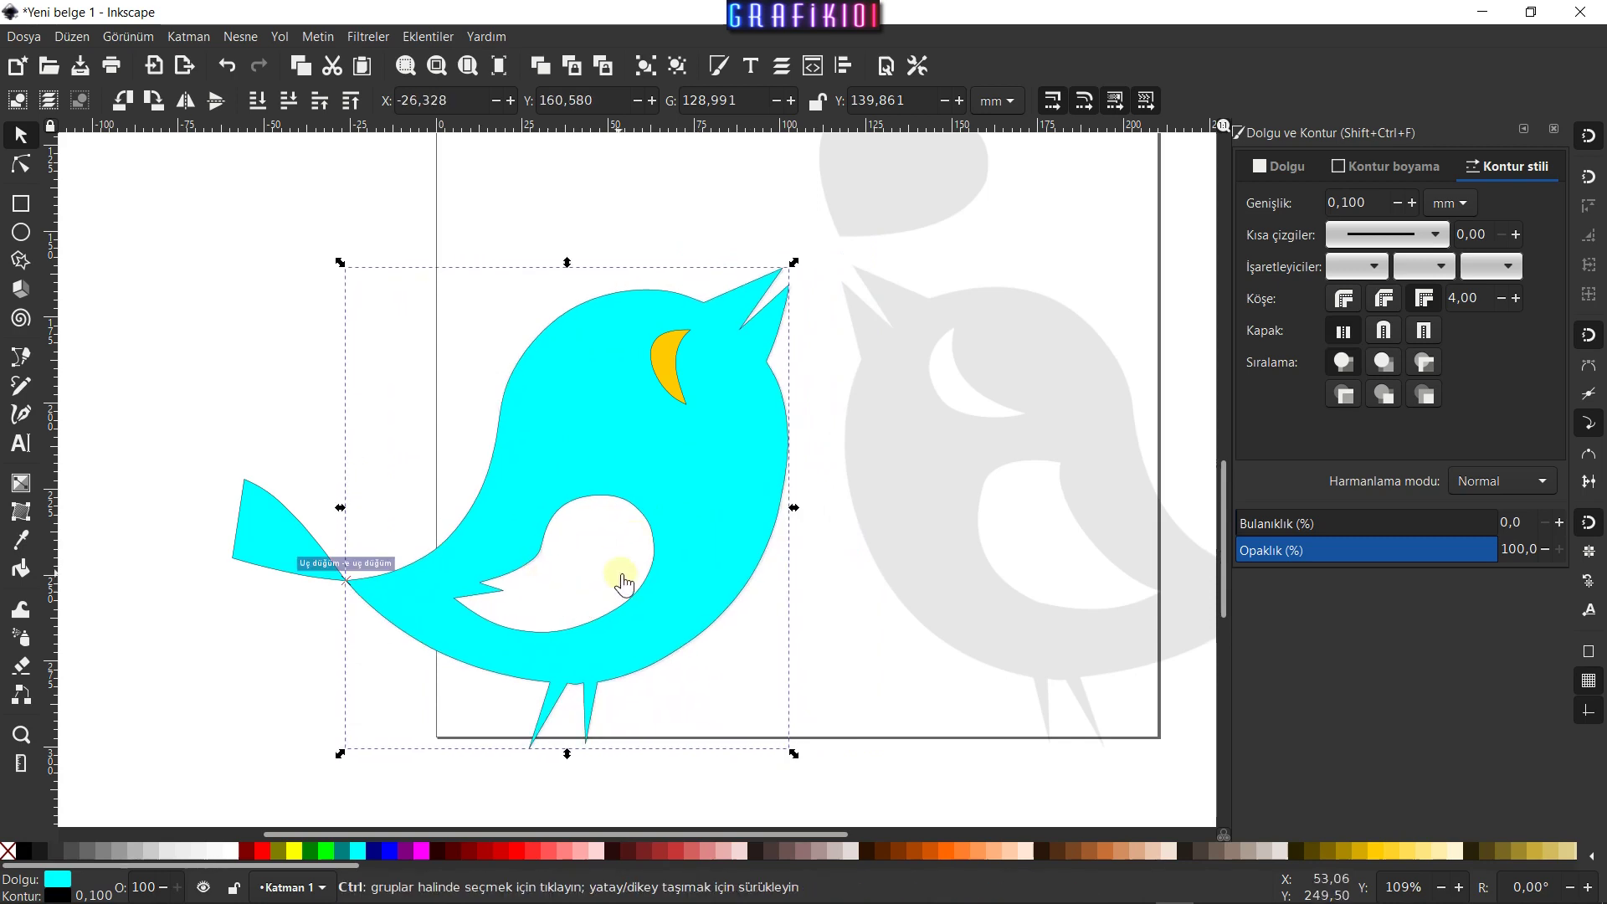
ctrl+scroll(681, 410, up, 1)
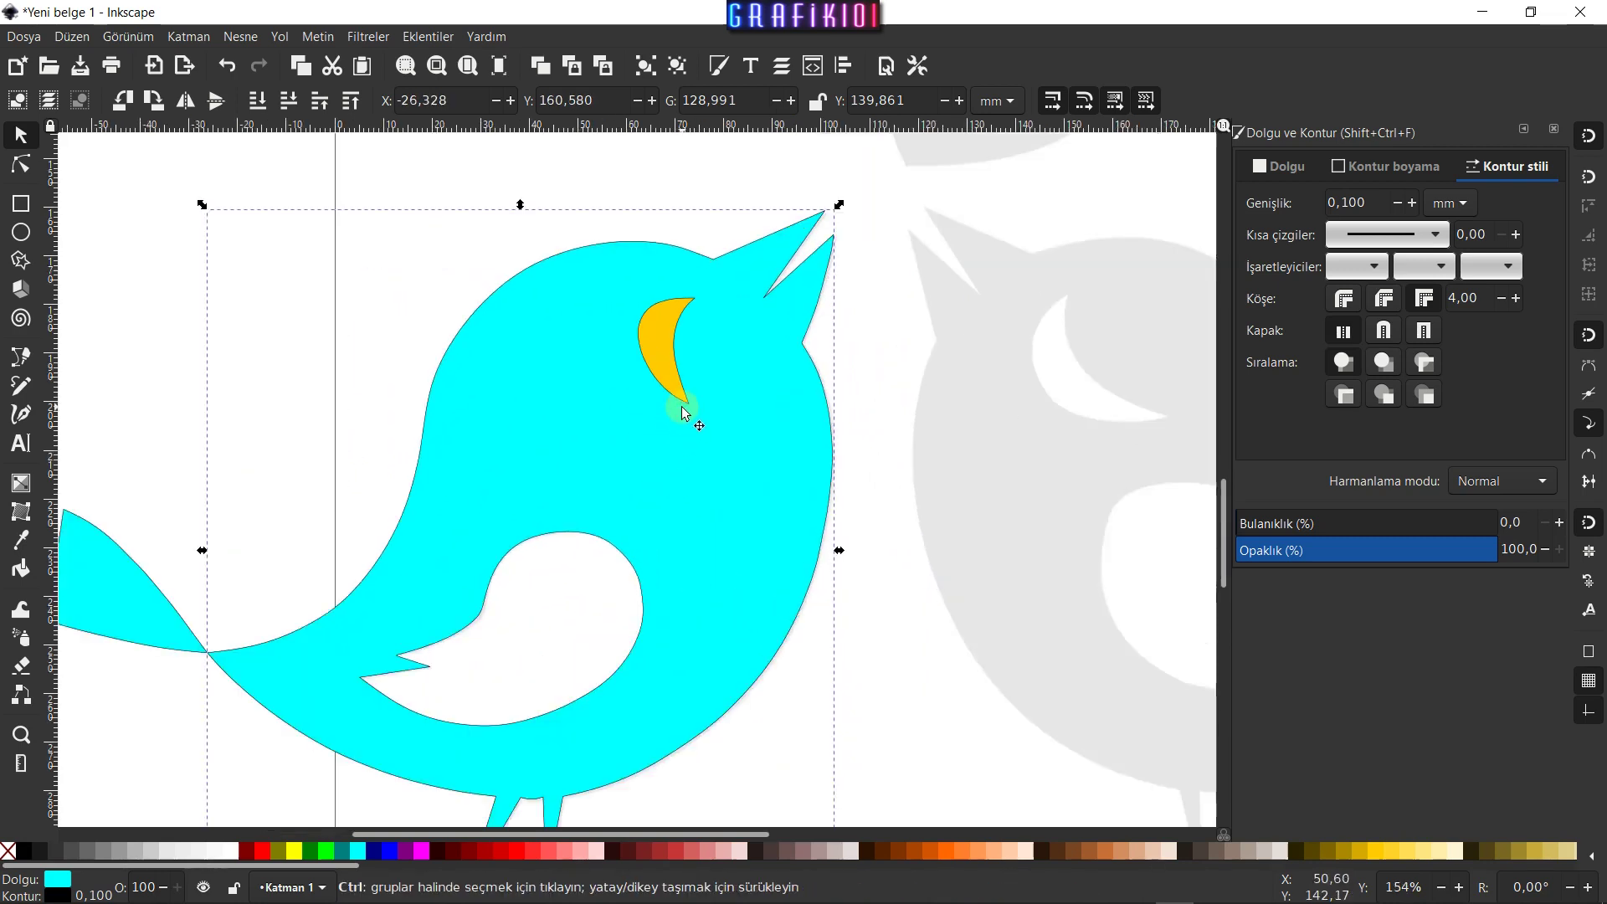
ctrl+scroll(661, 356, up, 1)
click(653, 336)
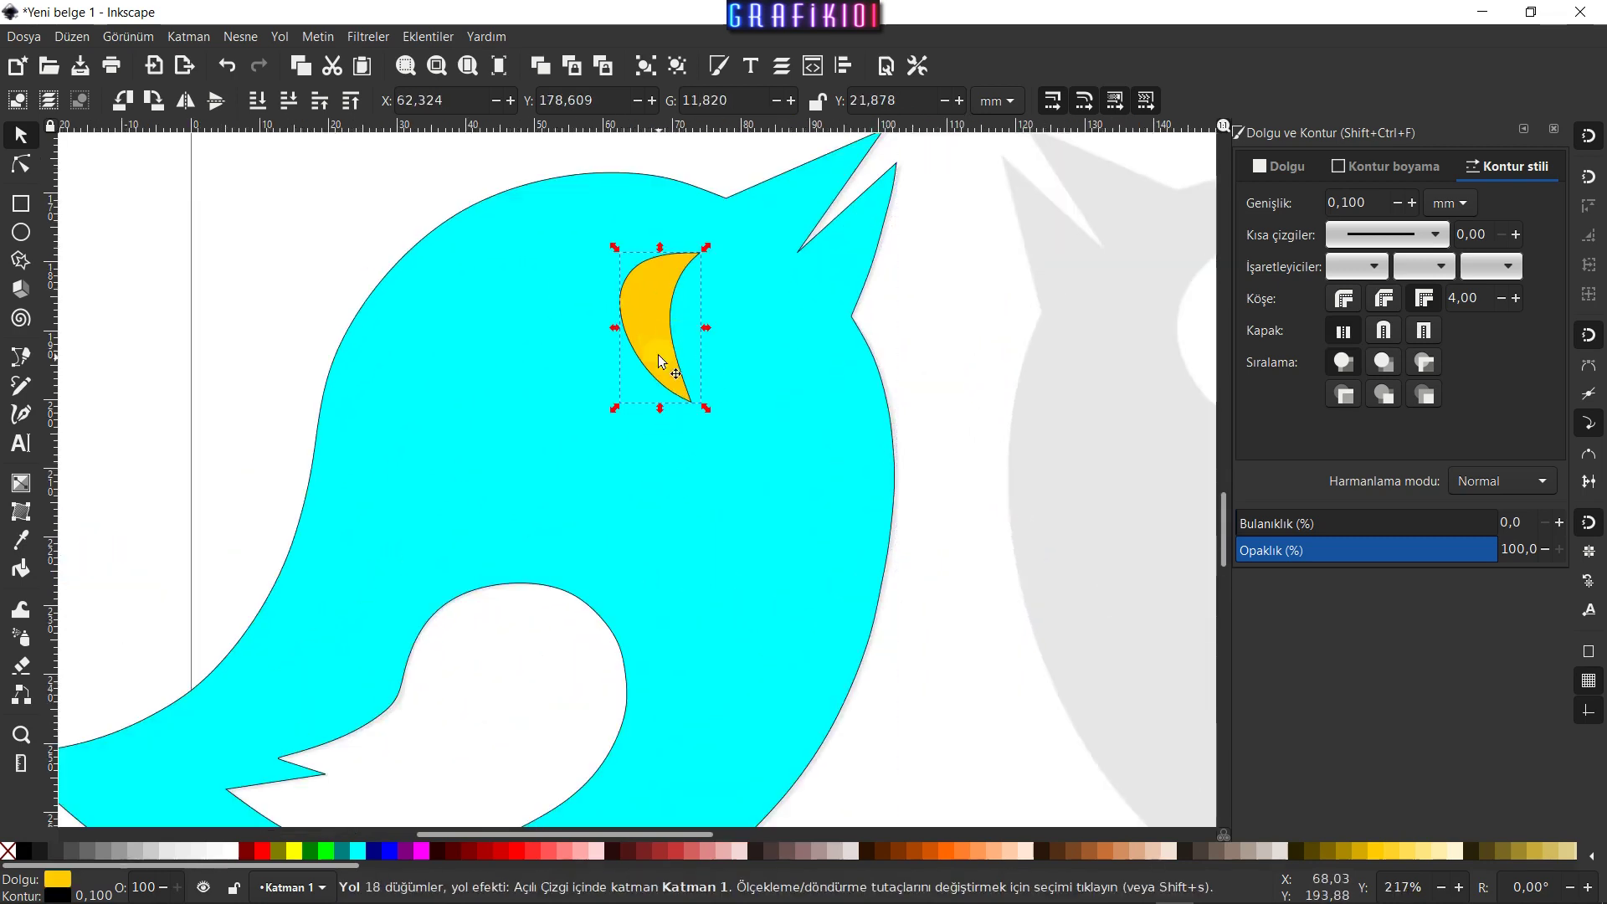
shift+click(783, 453)
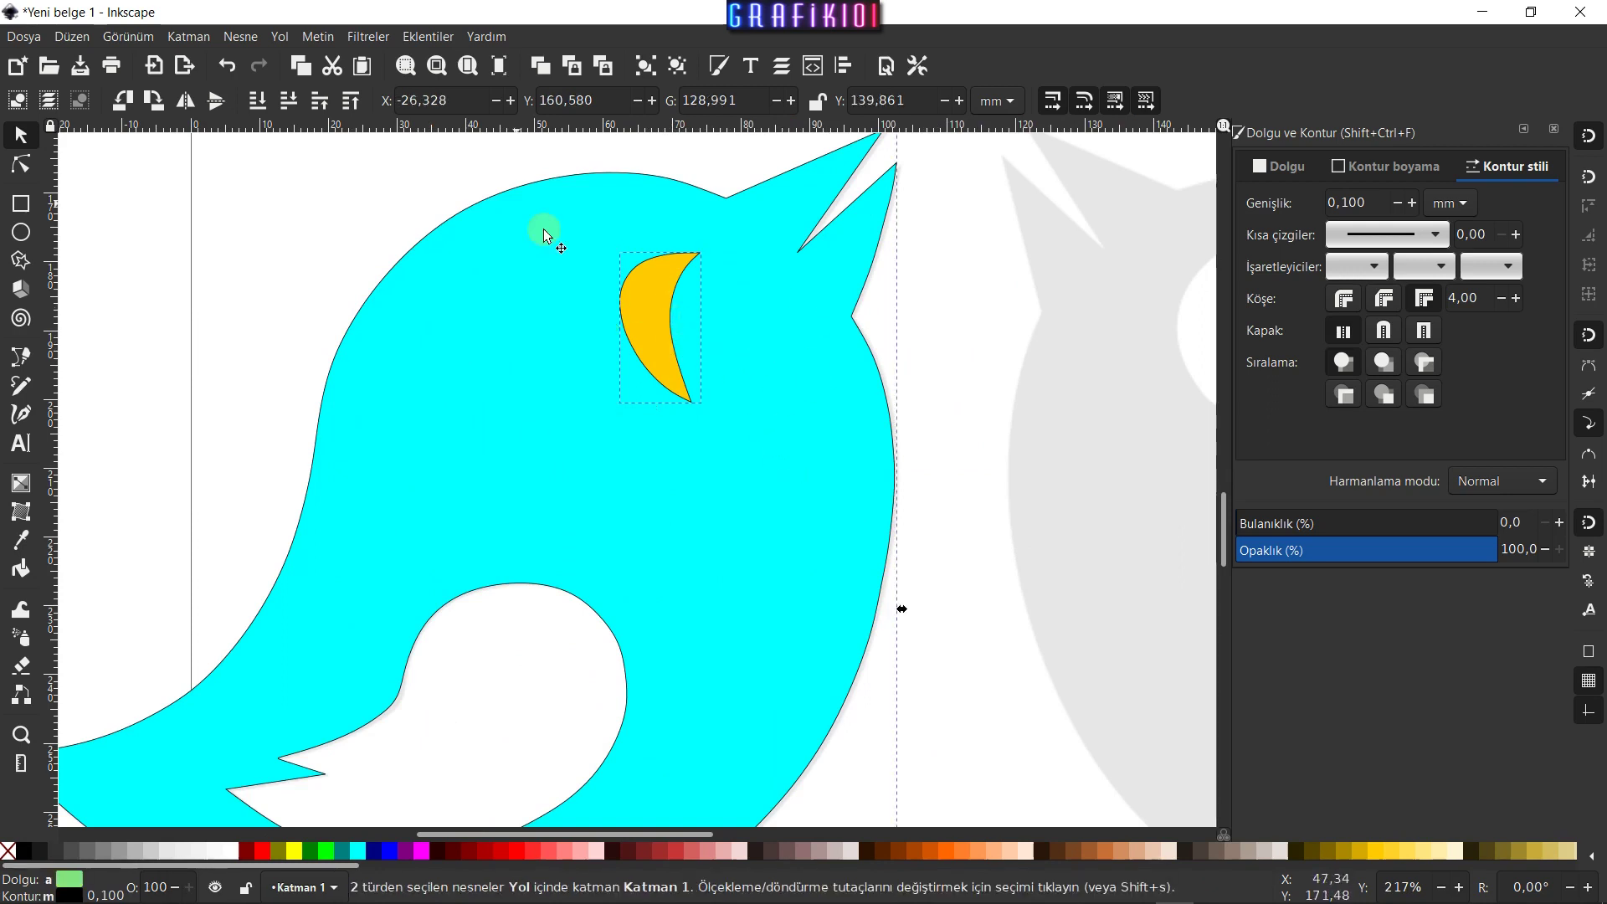
click(279, 36)
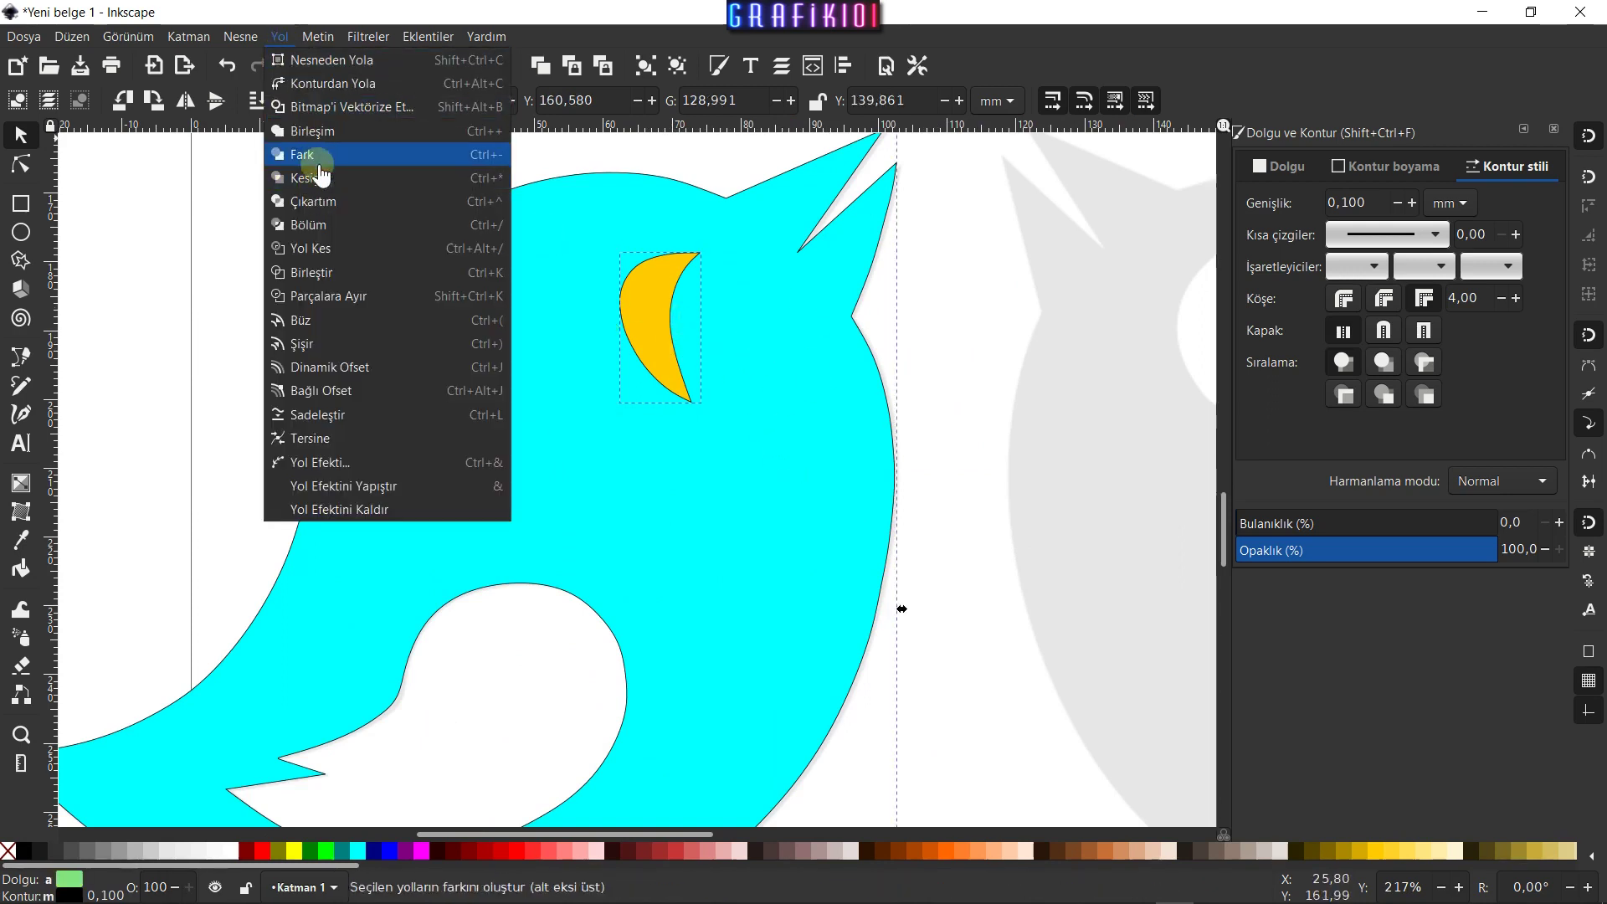
click(551, 314)
scroll(764, 585, down, 2)
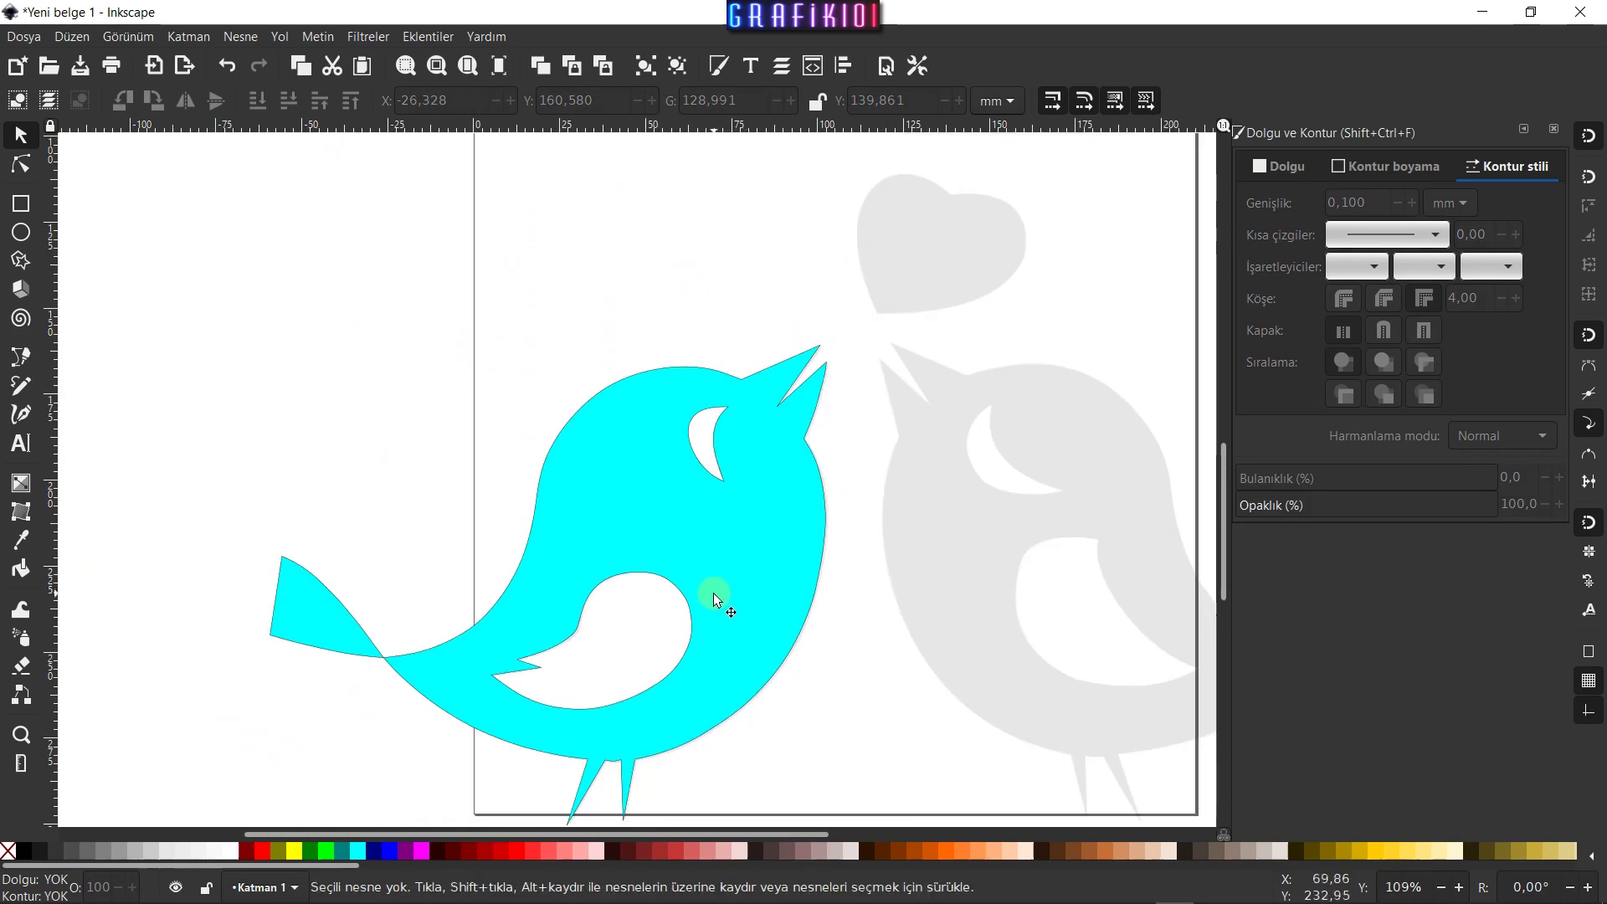
mouse_move(764, 610)
mouse_down()
mouse_move(748, 548)
mouse_move(723, 652)
mouse_up()
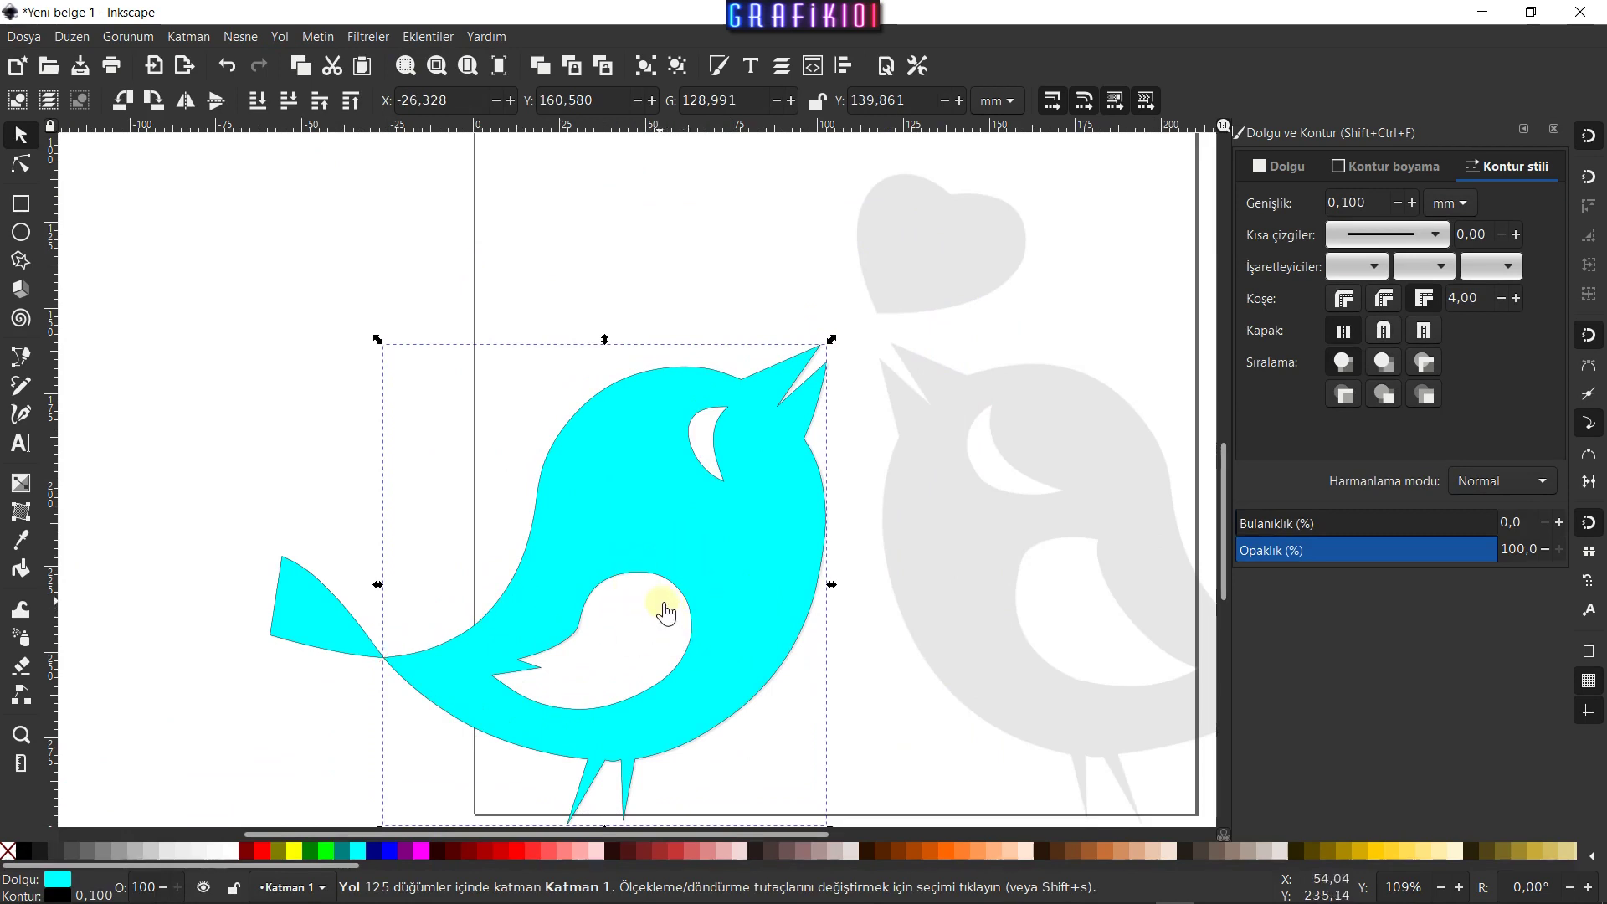
key(ctrl+z)
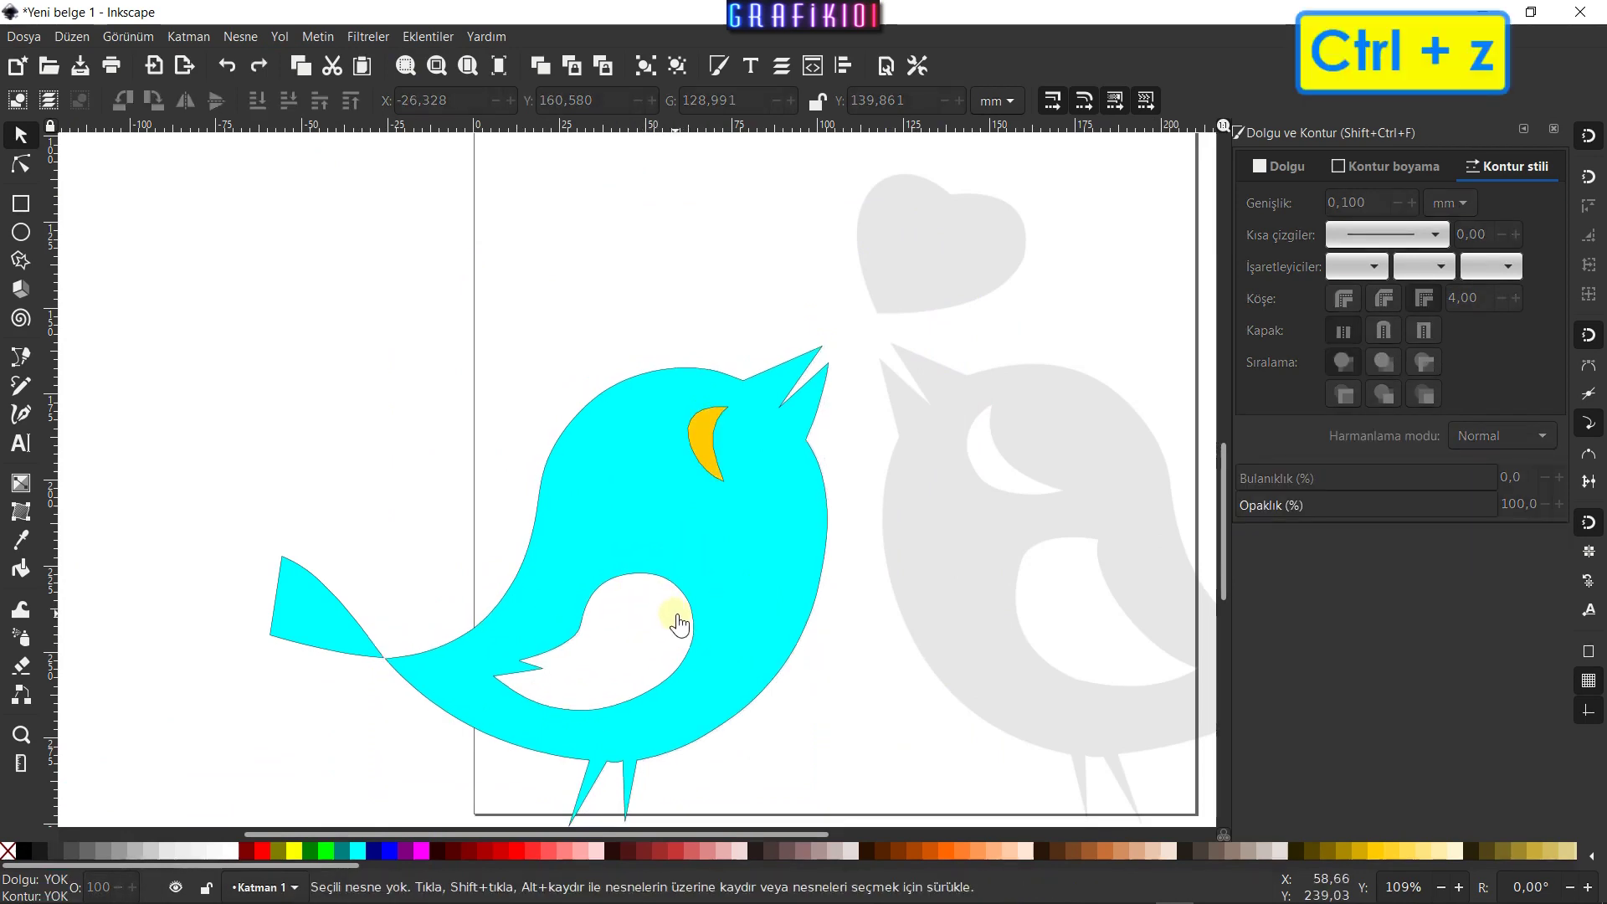
key(ctrl+z)
scroll(688, 614, down, 1)
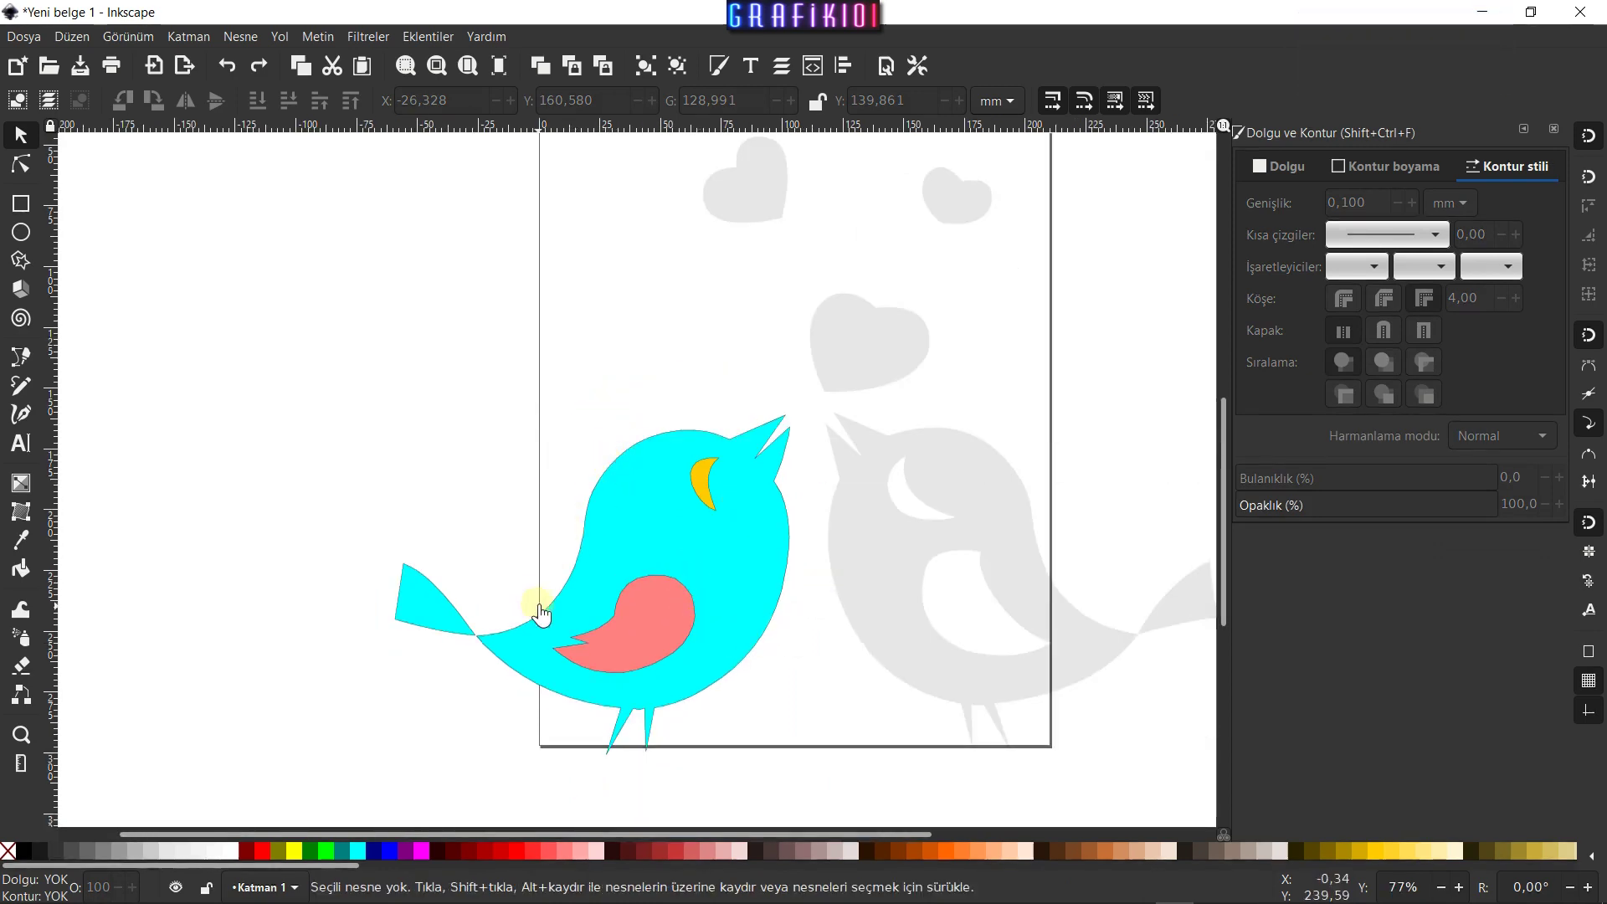
drag(425, 628, 403, 682)
key(ctrl+z)
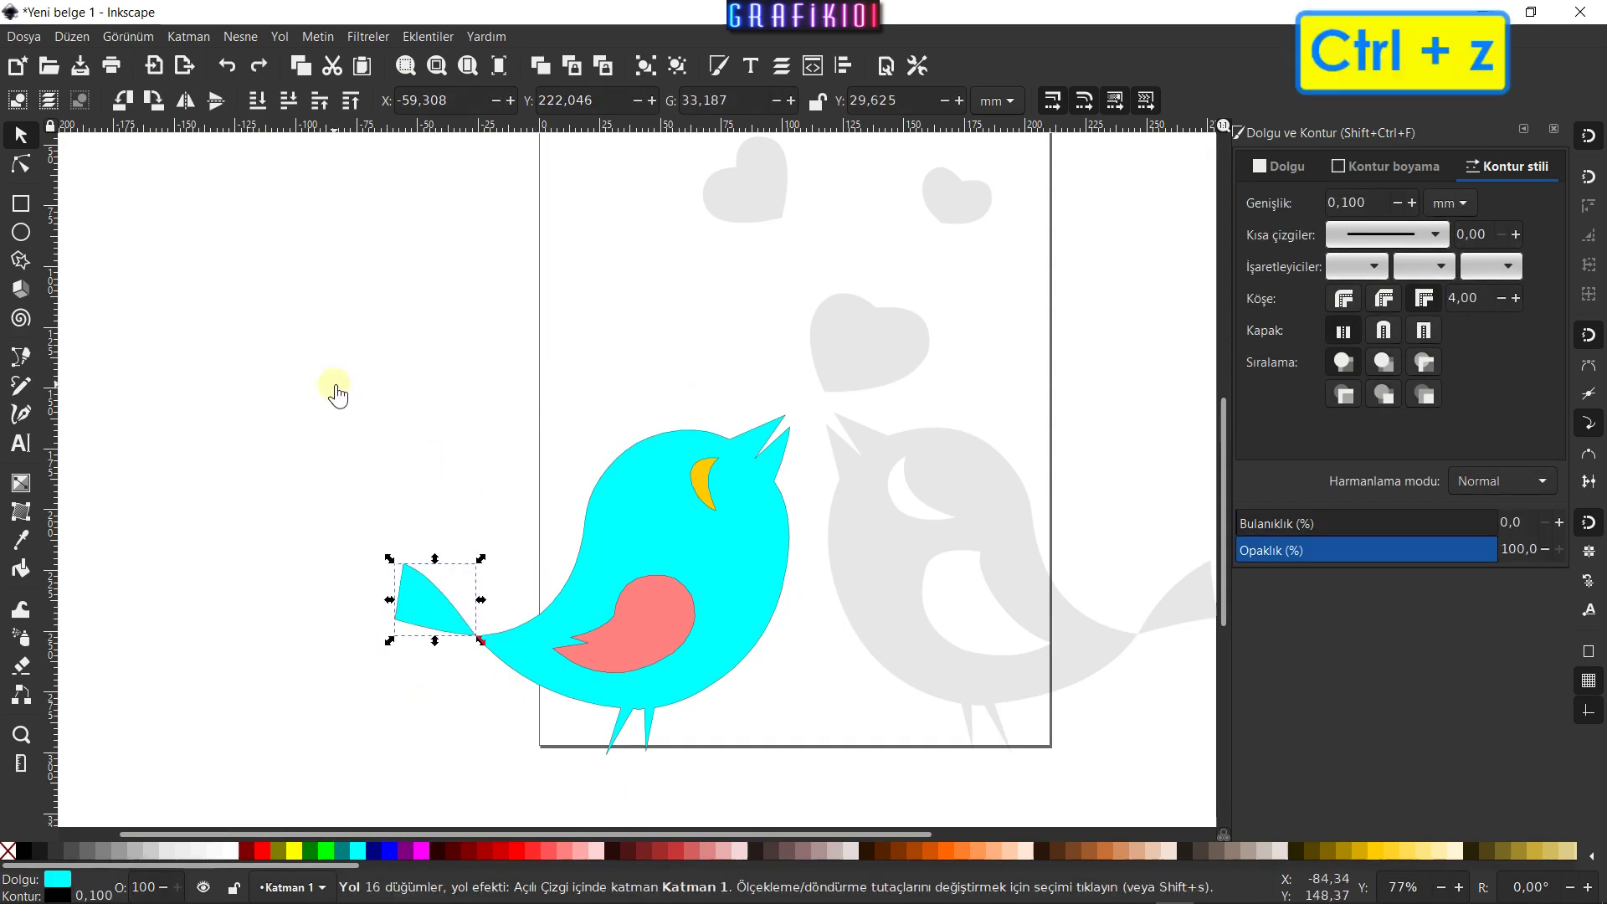
drag(299, 354, 818, 798)
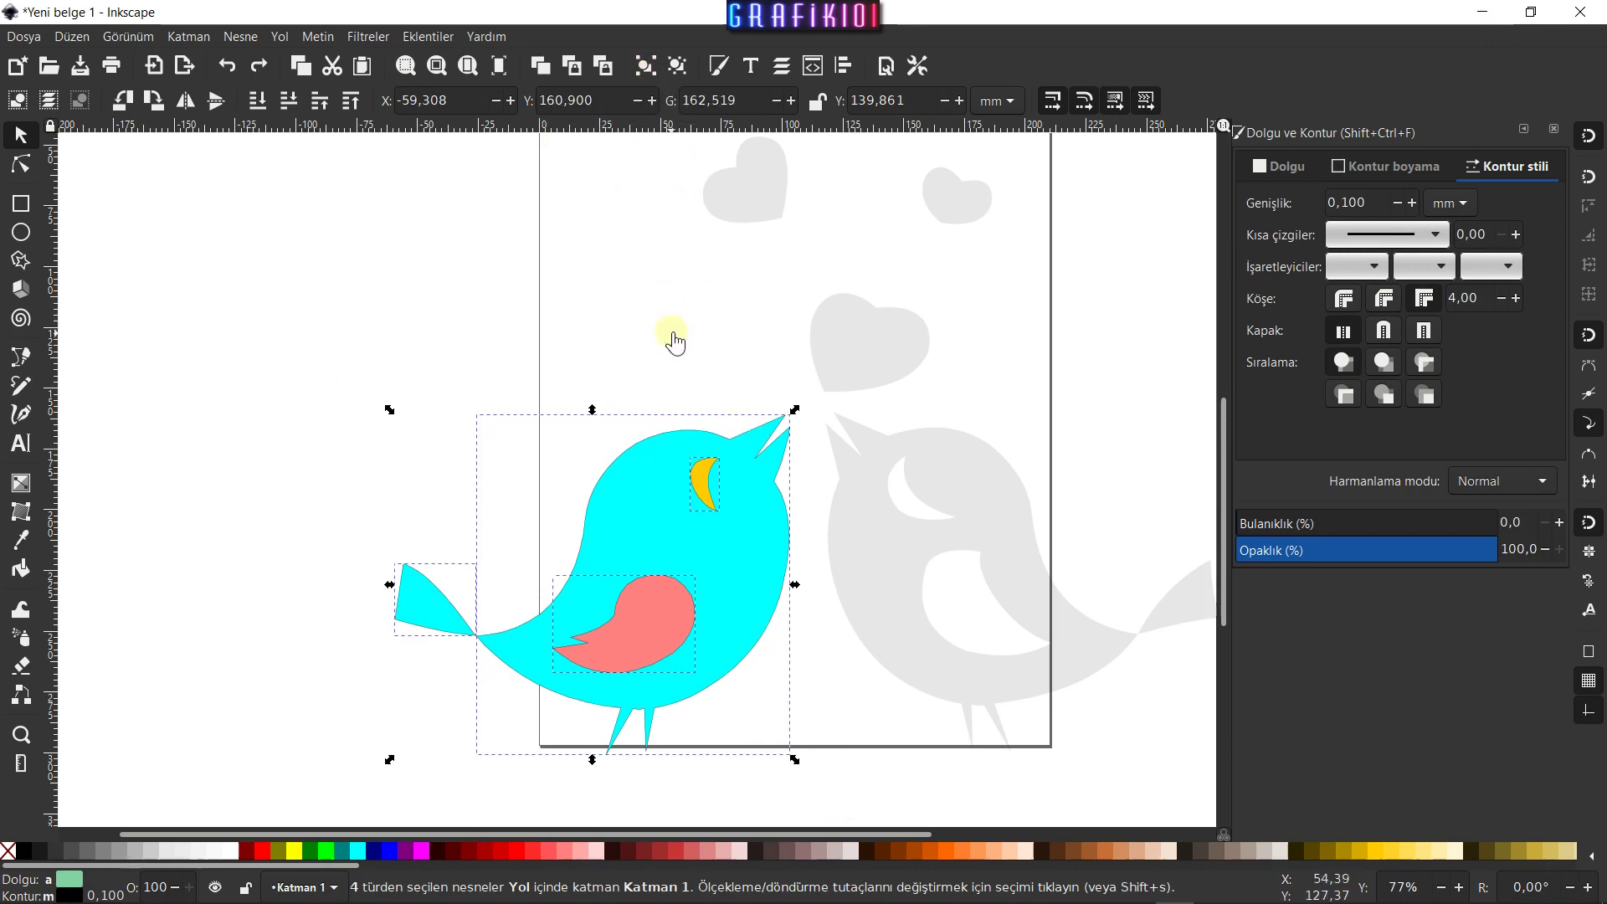
Group the four bird parts, undoing an accidental move of the group
key(ctrl+g)
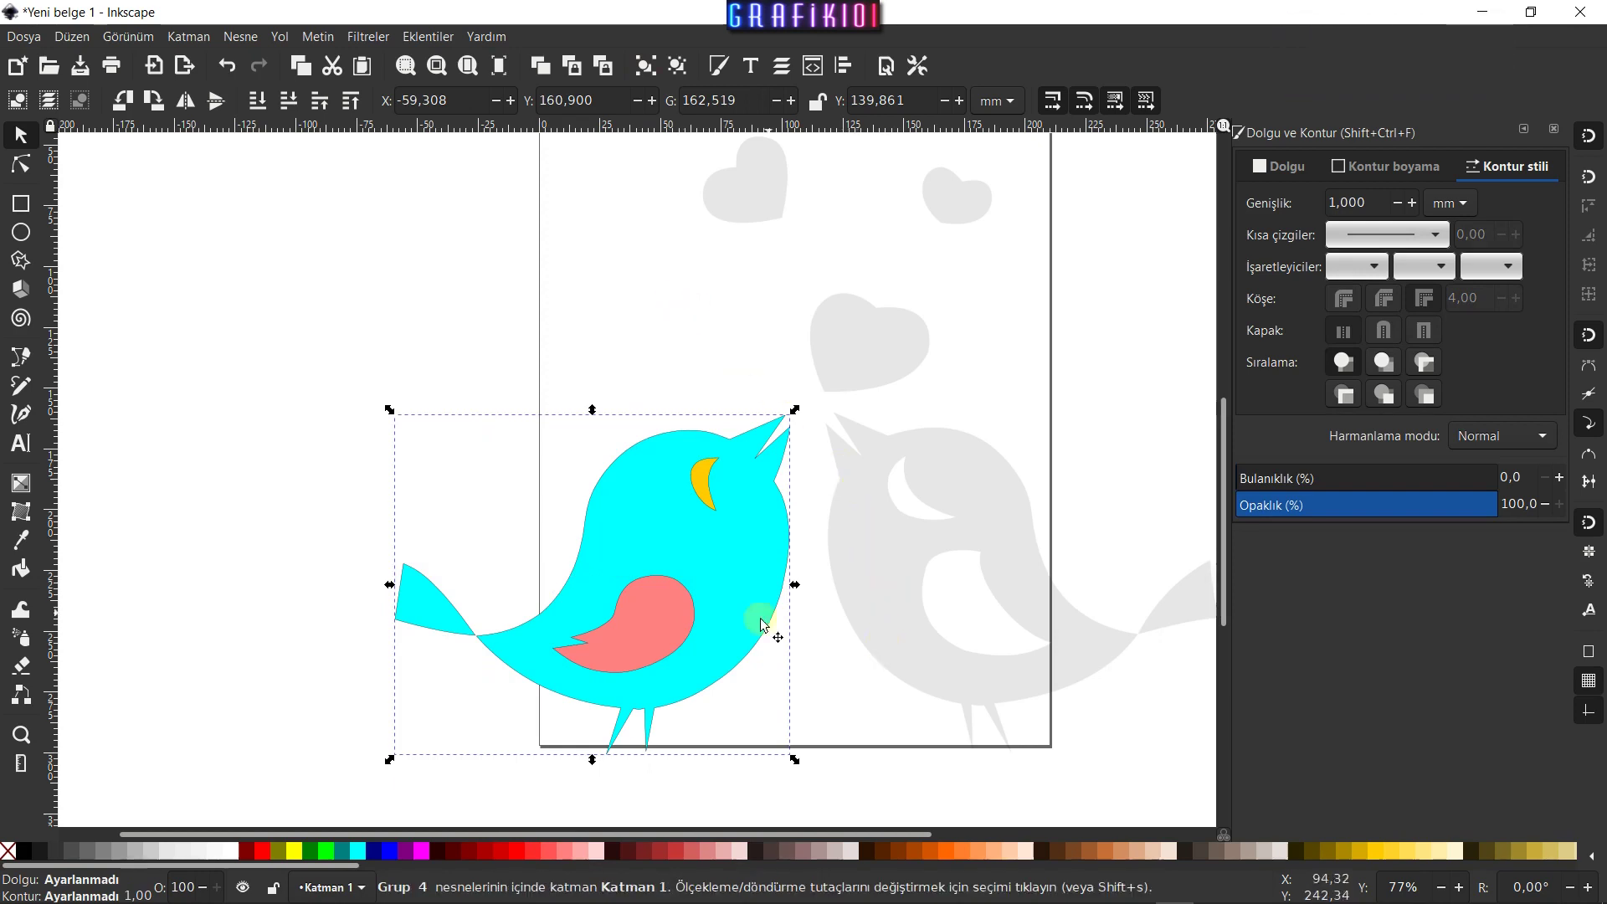
drag(746, 546, 743, 504)
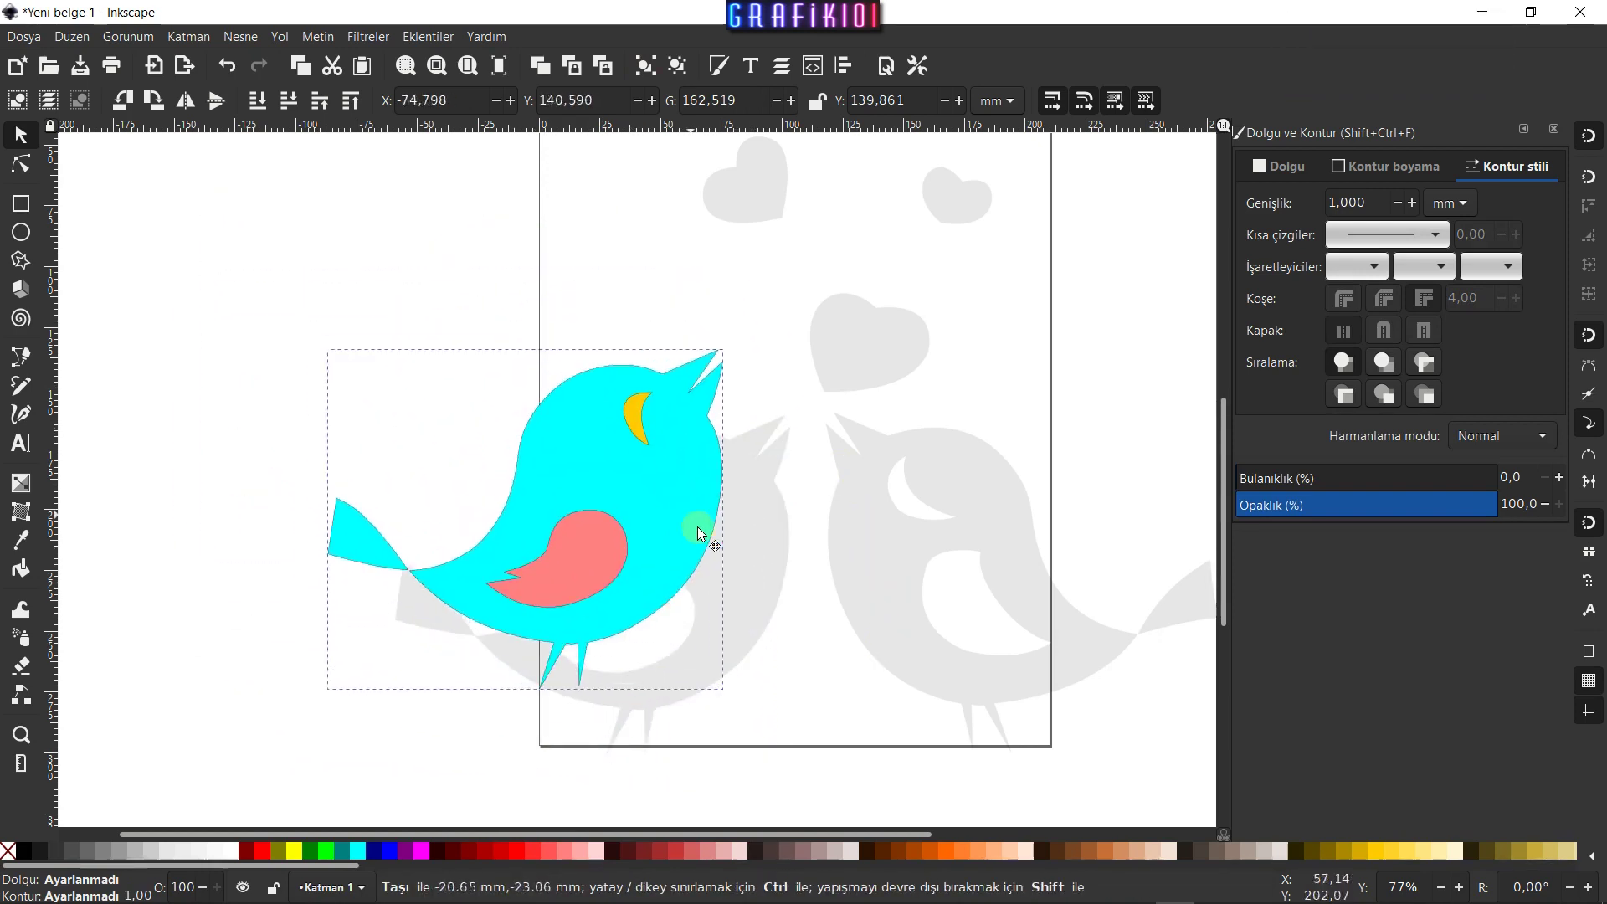
drag(743, 507, 728, 586)
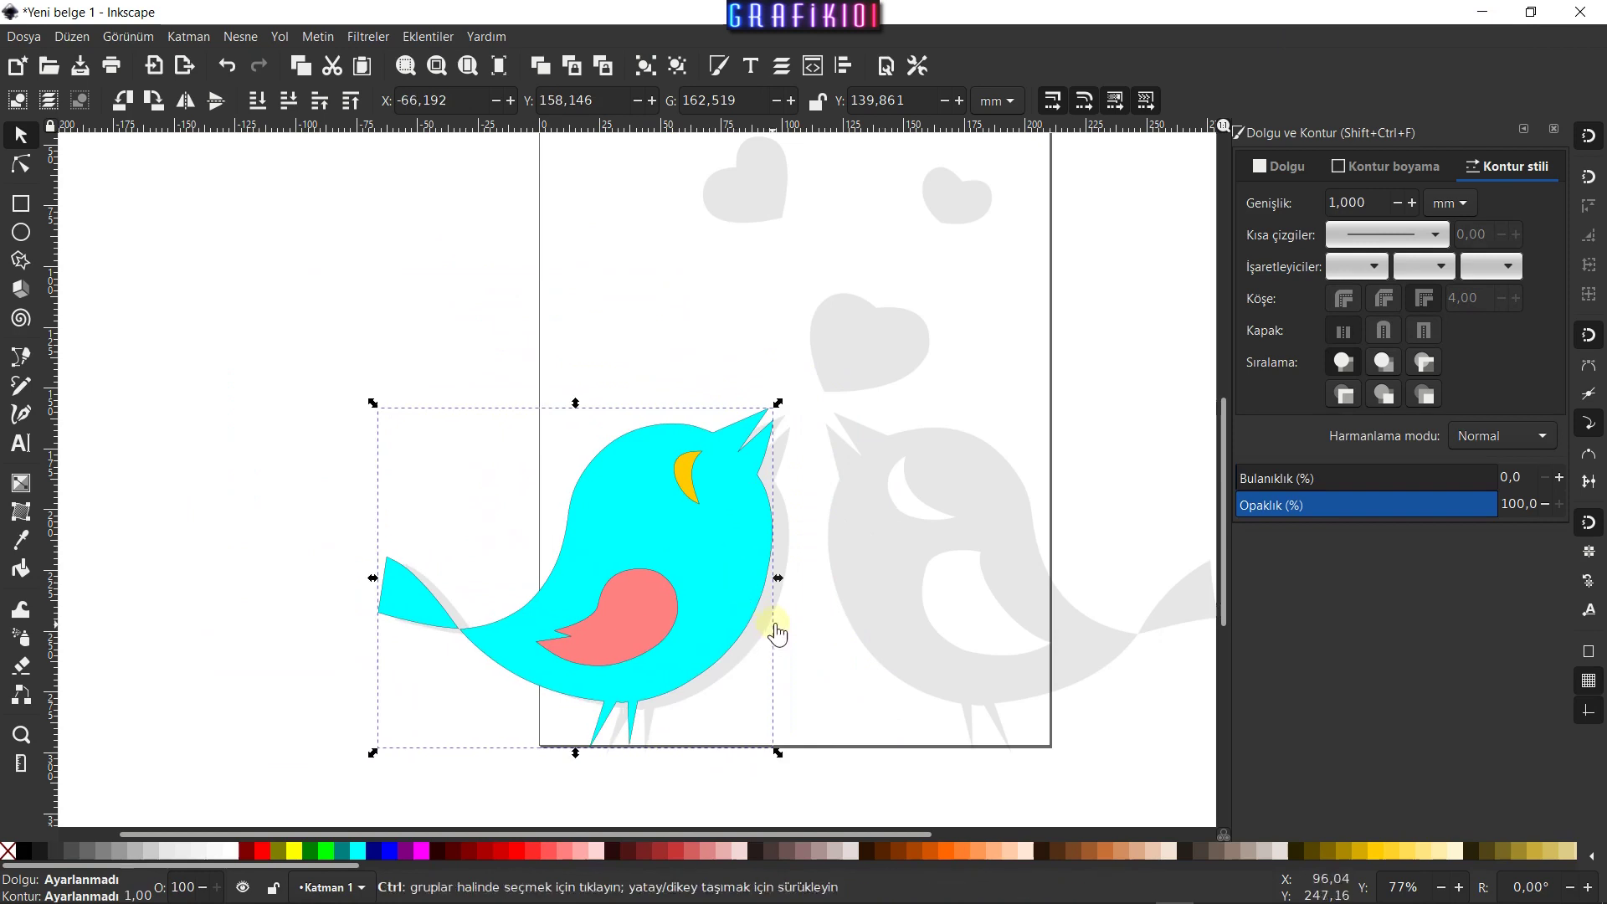
key(ctrl+z)
Duplicate the grouped cyan bird and drag the copy to the right
scroll(837, 577, right, 6)
scroll(795, 560, down, 1)
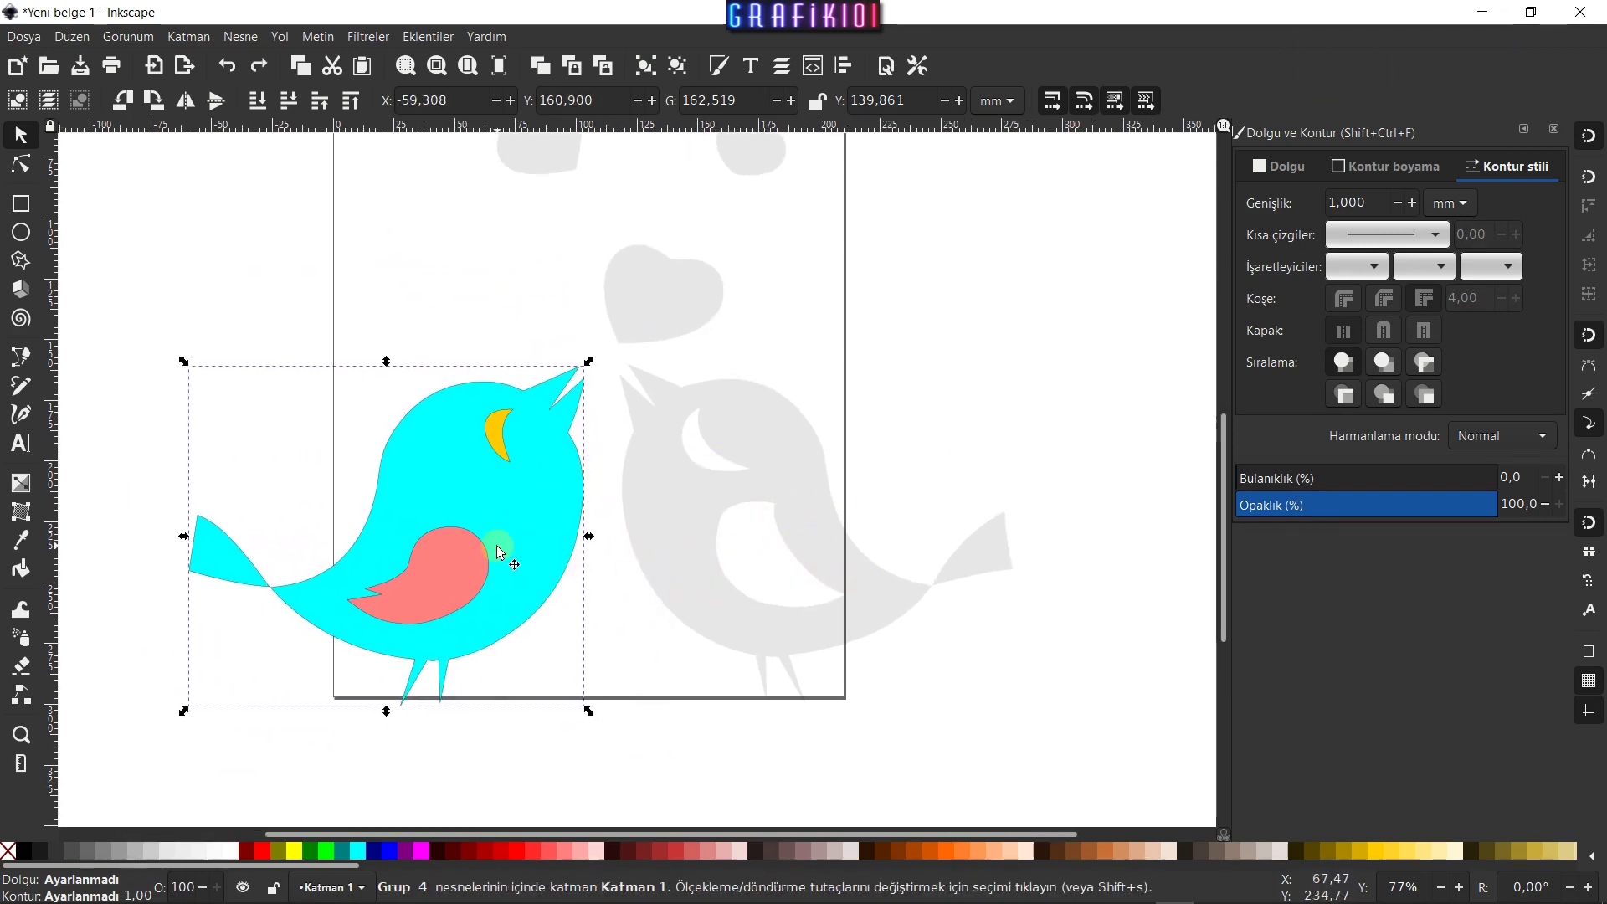
key(ctrl+d)
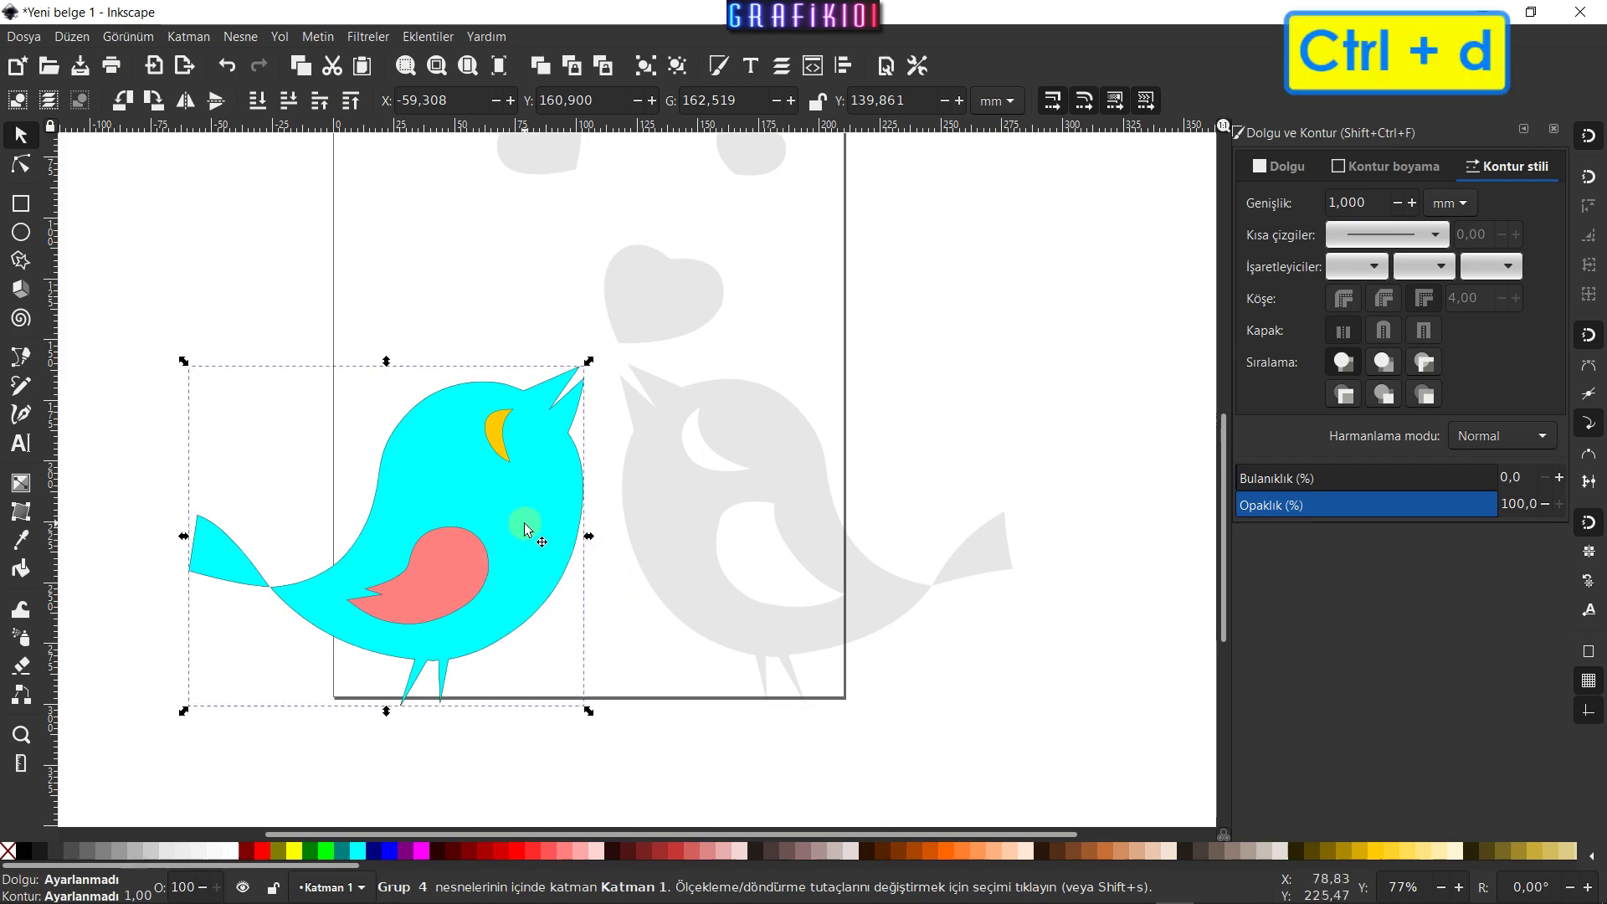
mouse_move(545, 530)
mouse_down()
mouse_move(954, 562)
mouse_move(655, 531)
mouse_move(947, 536)
mouse_up()
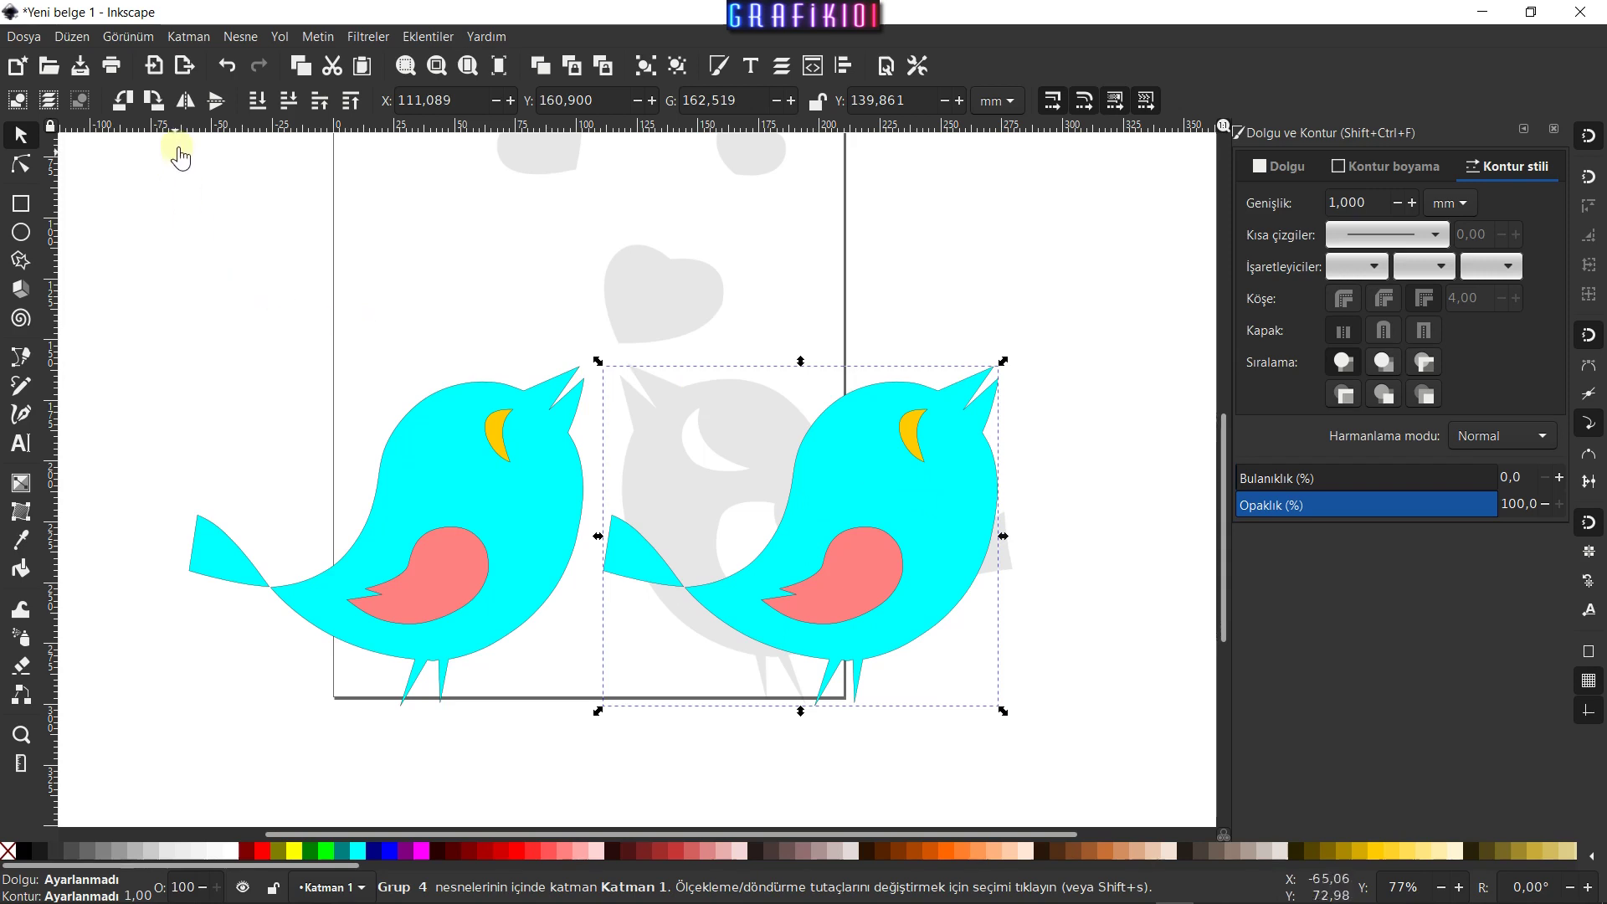
Flip the copy horizontally, nudge it slightly right, and ungroup it into its parts
click(185, 104)
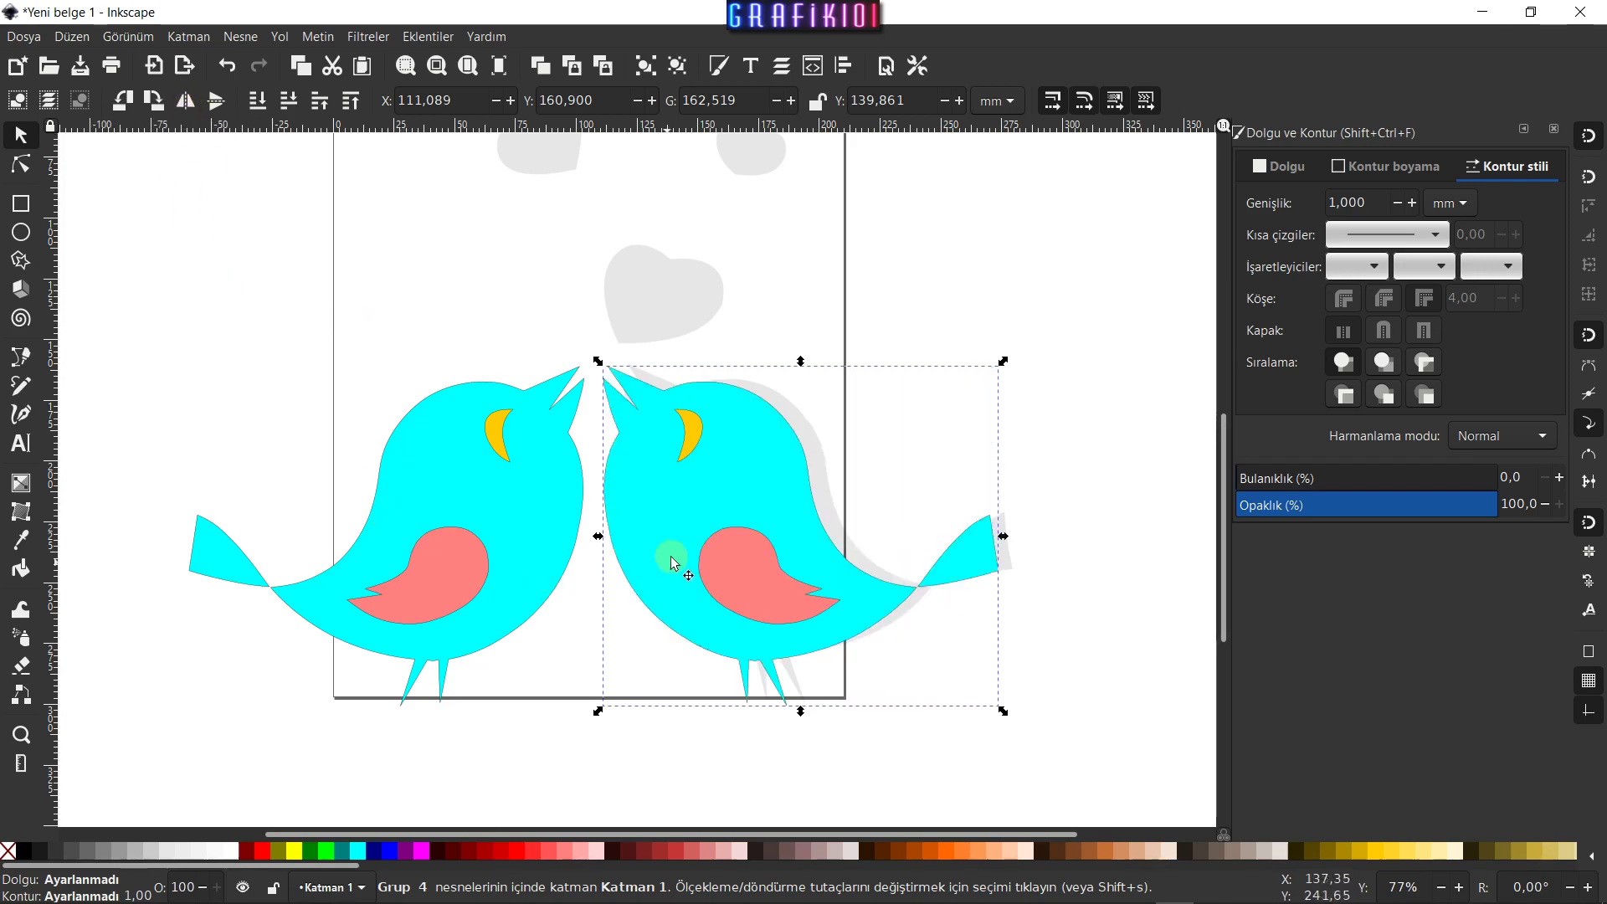
click(676, 521)
drag(676, 521, 697, 521)
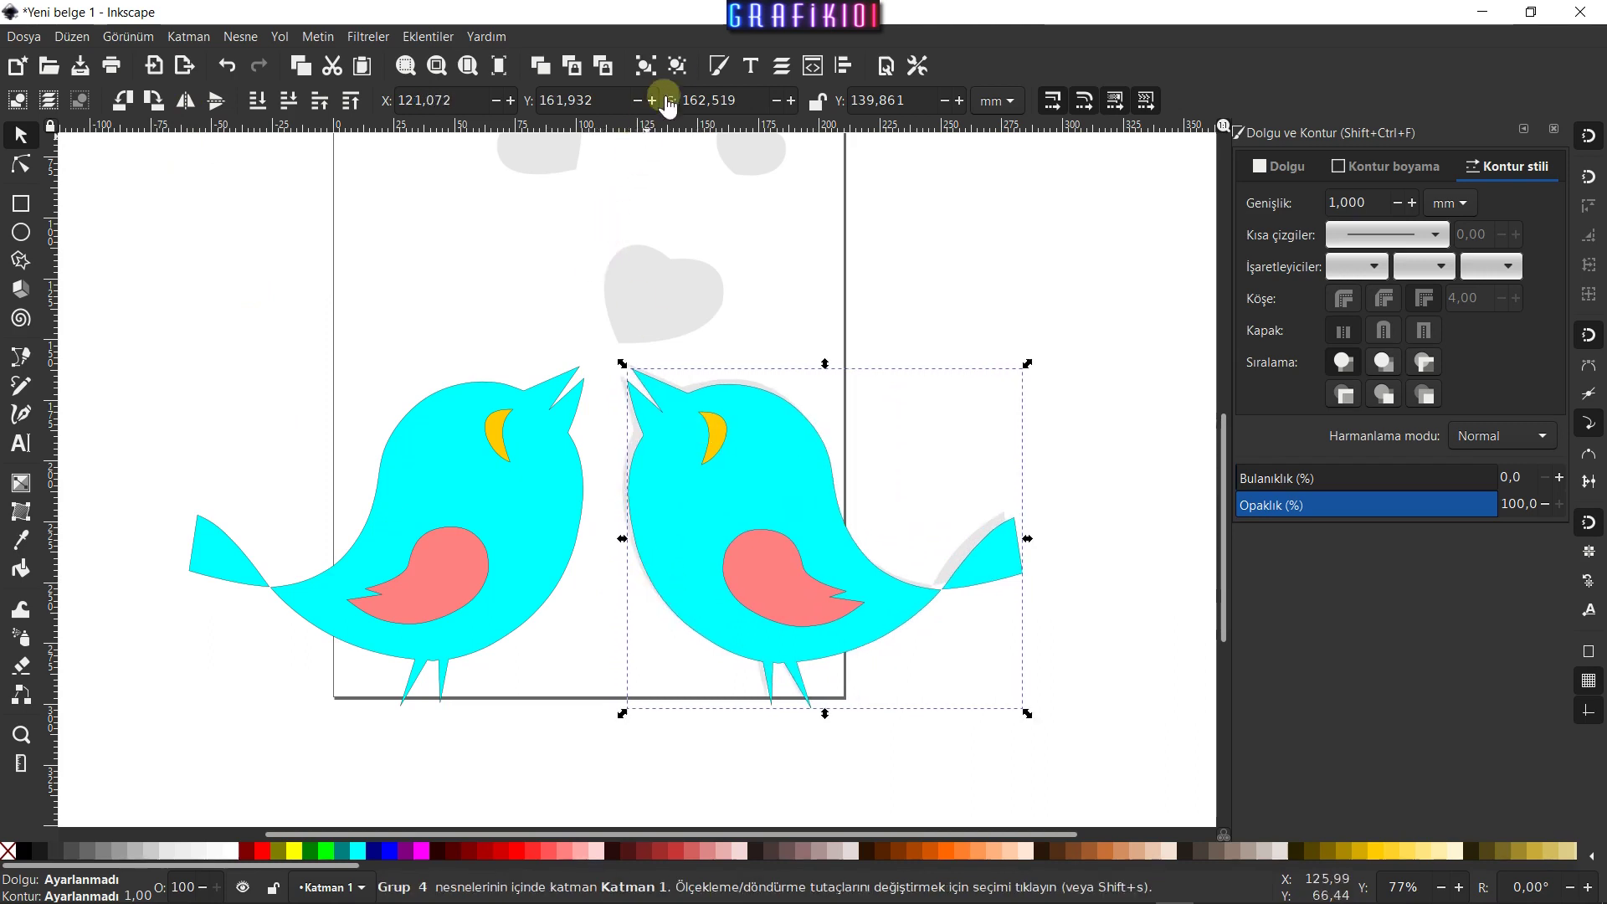
click(678, 65)
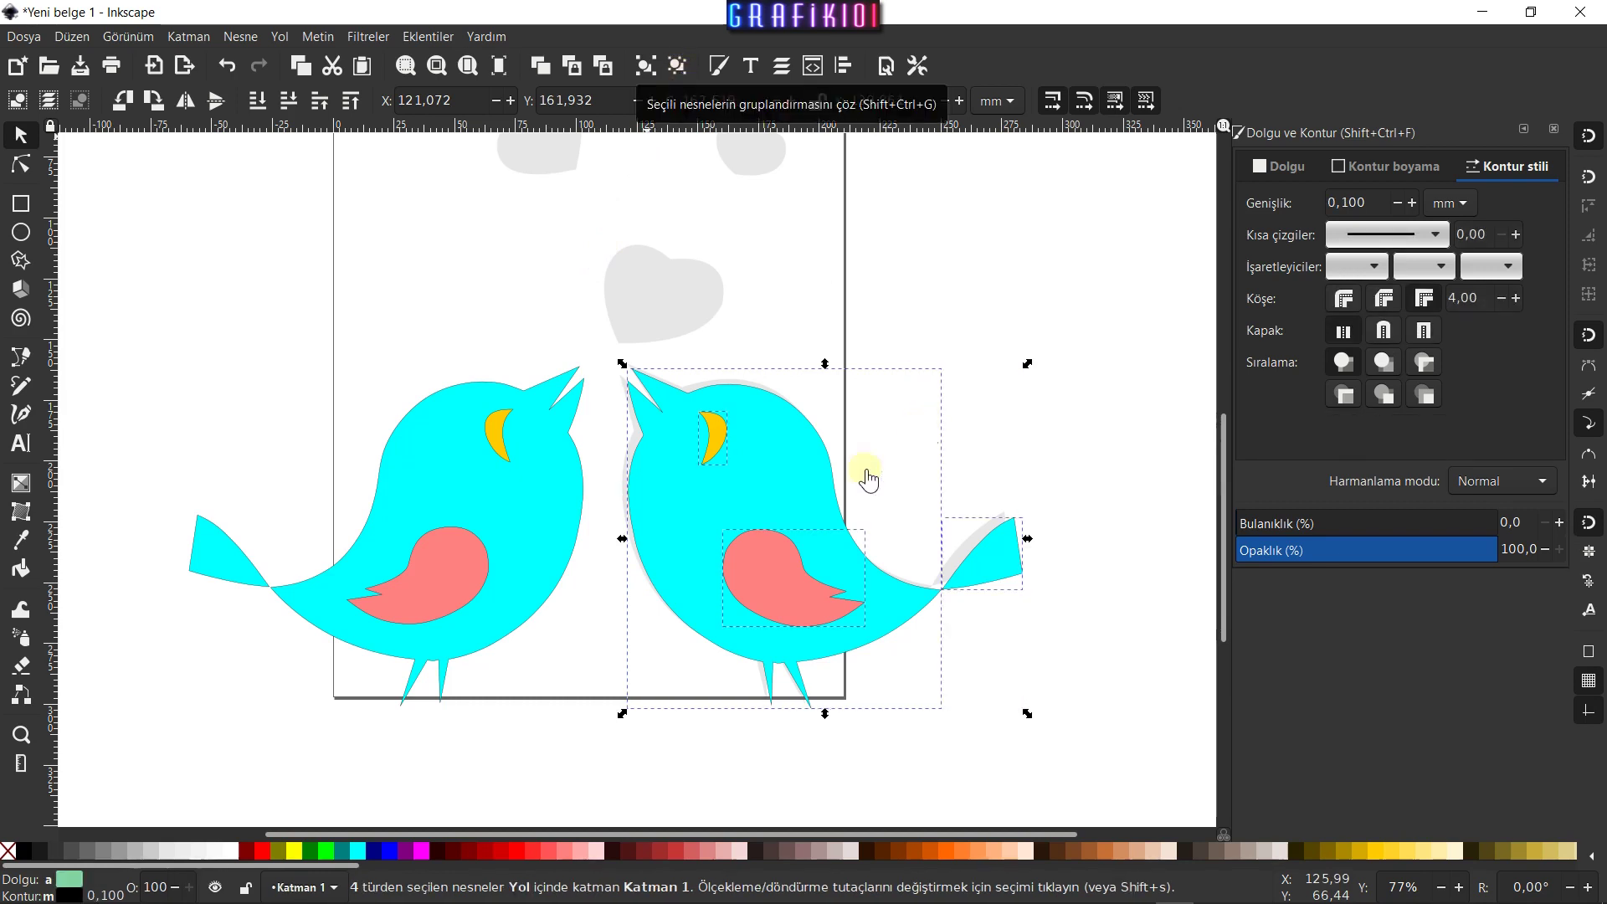
Colour the right bird's body red, its wing dark red and its eye green
key(Escape)
click(770, 457)
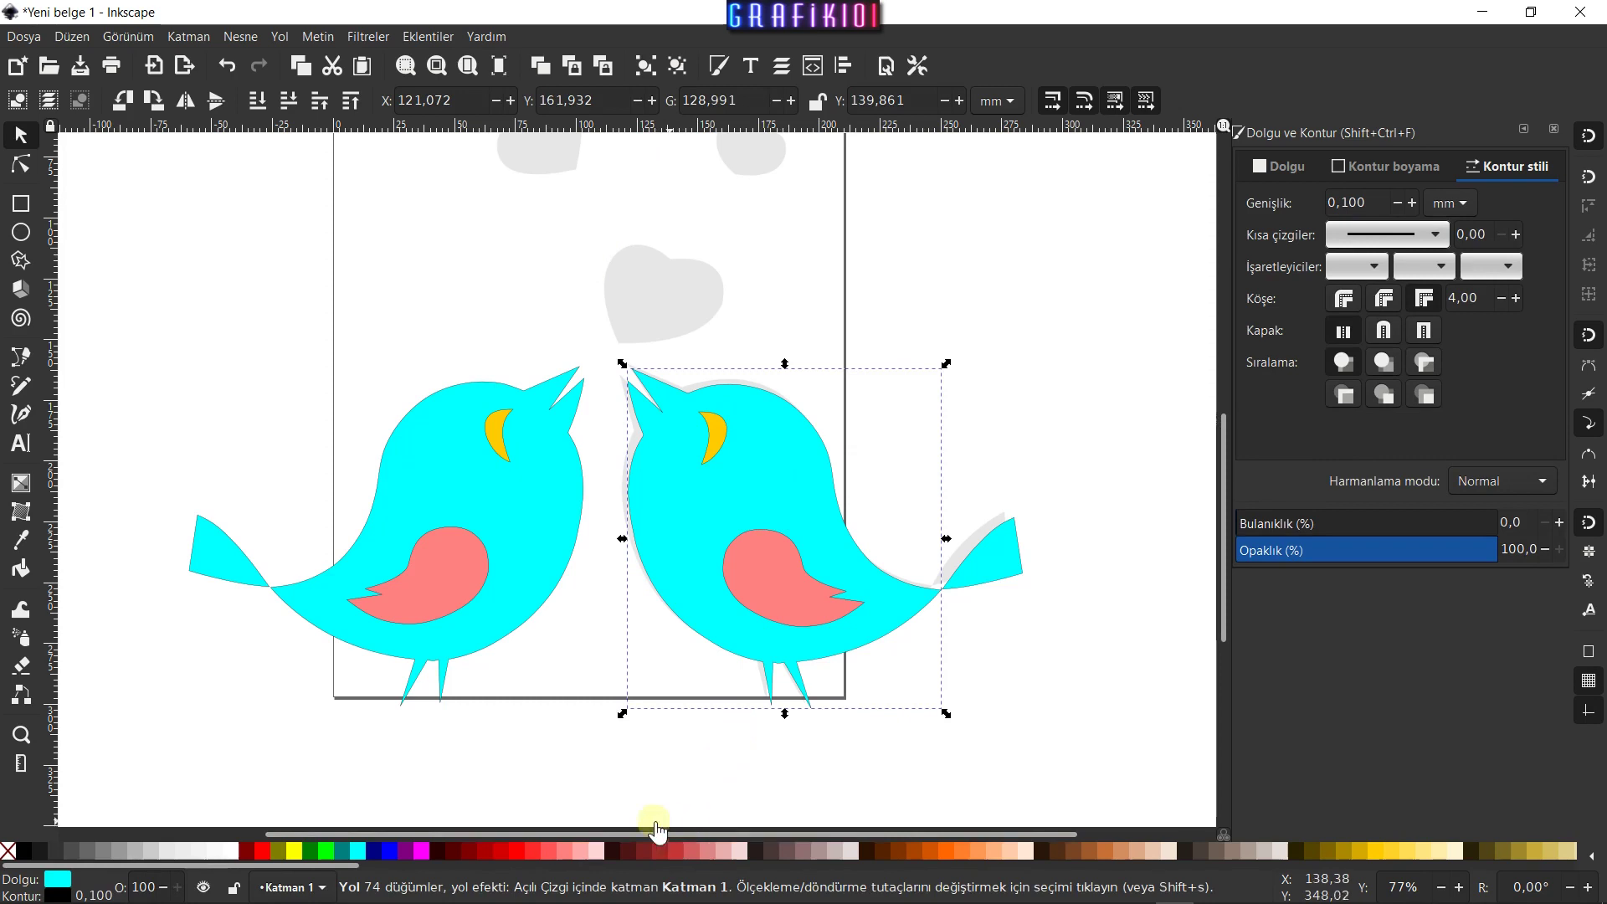
click(558, 852)
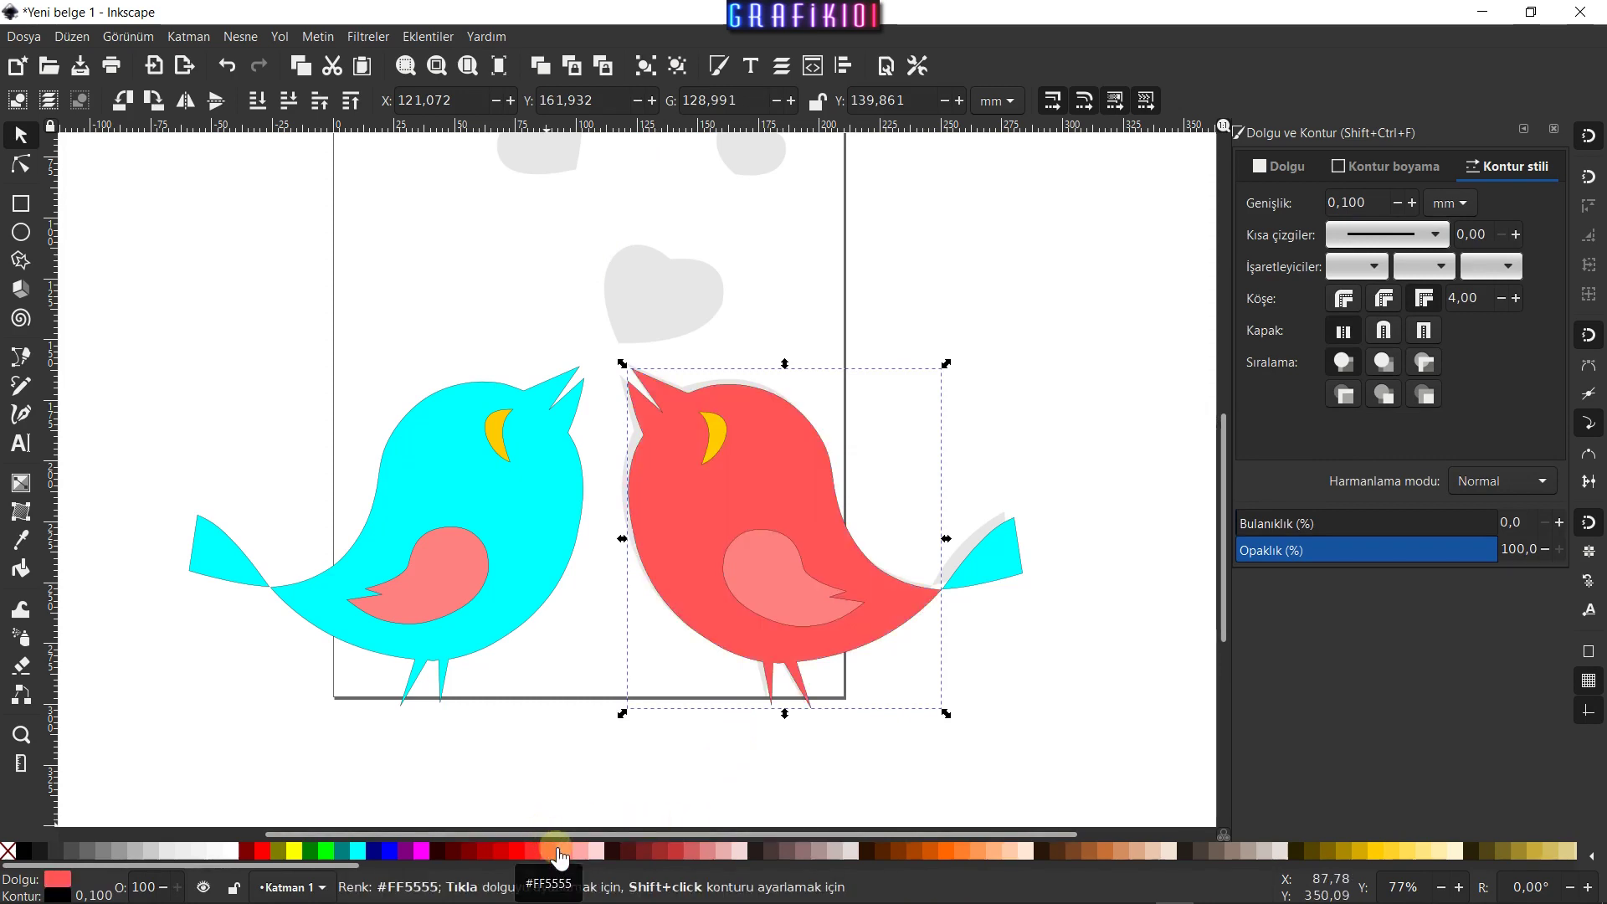
click(767, 576)
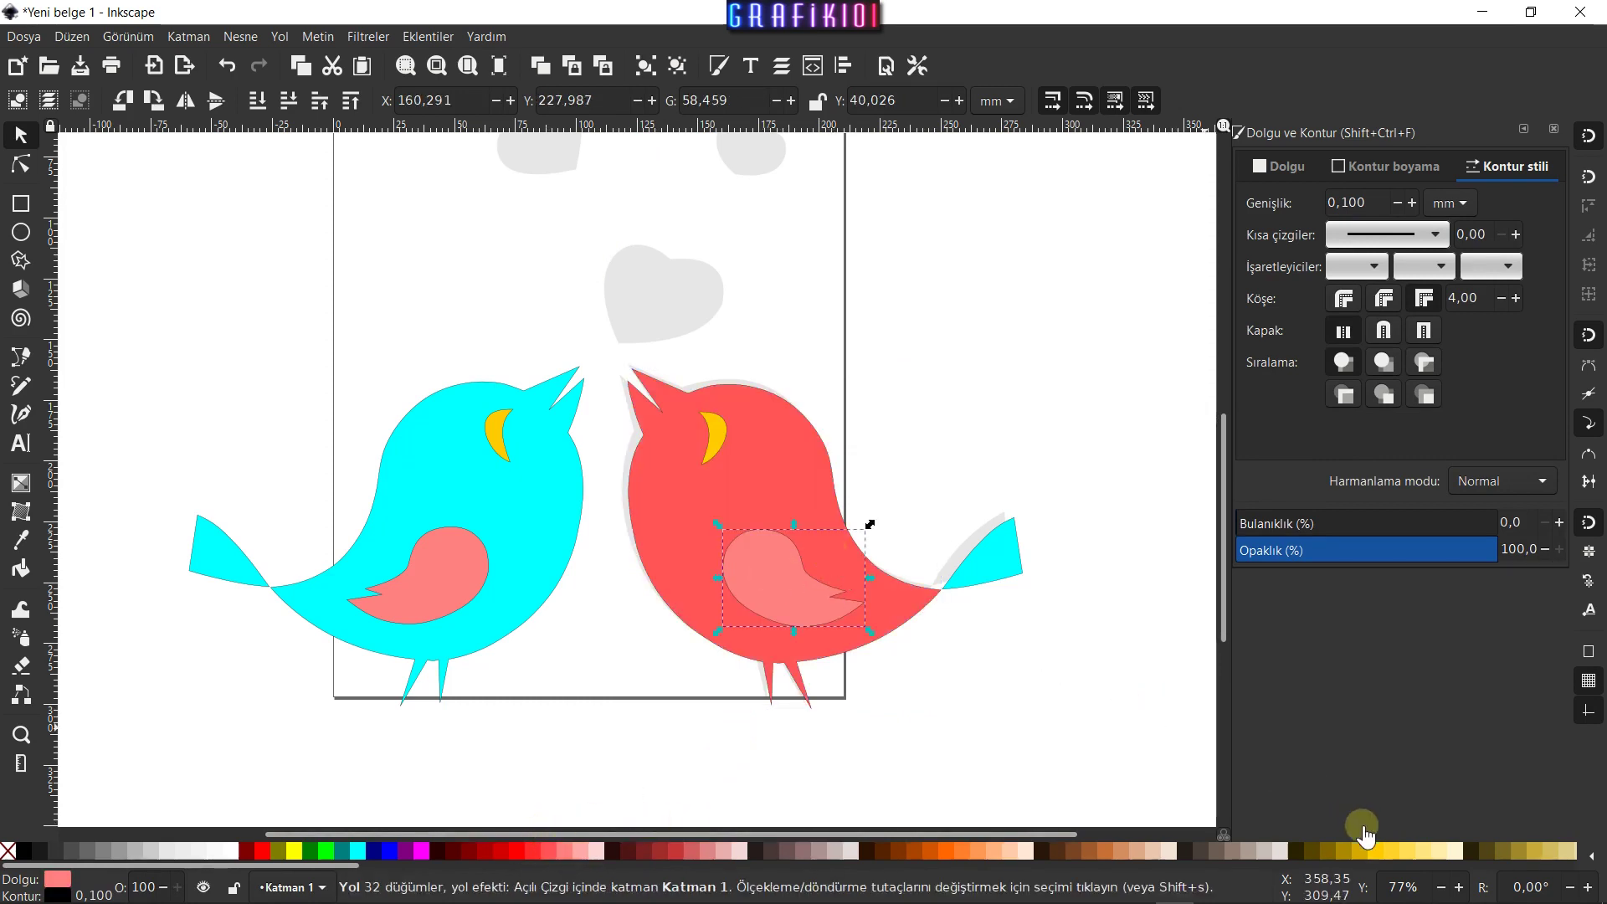
click(1373, 851)
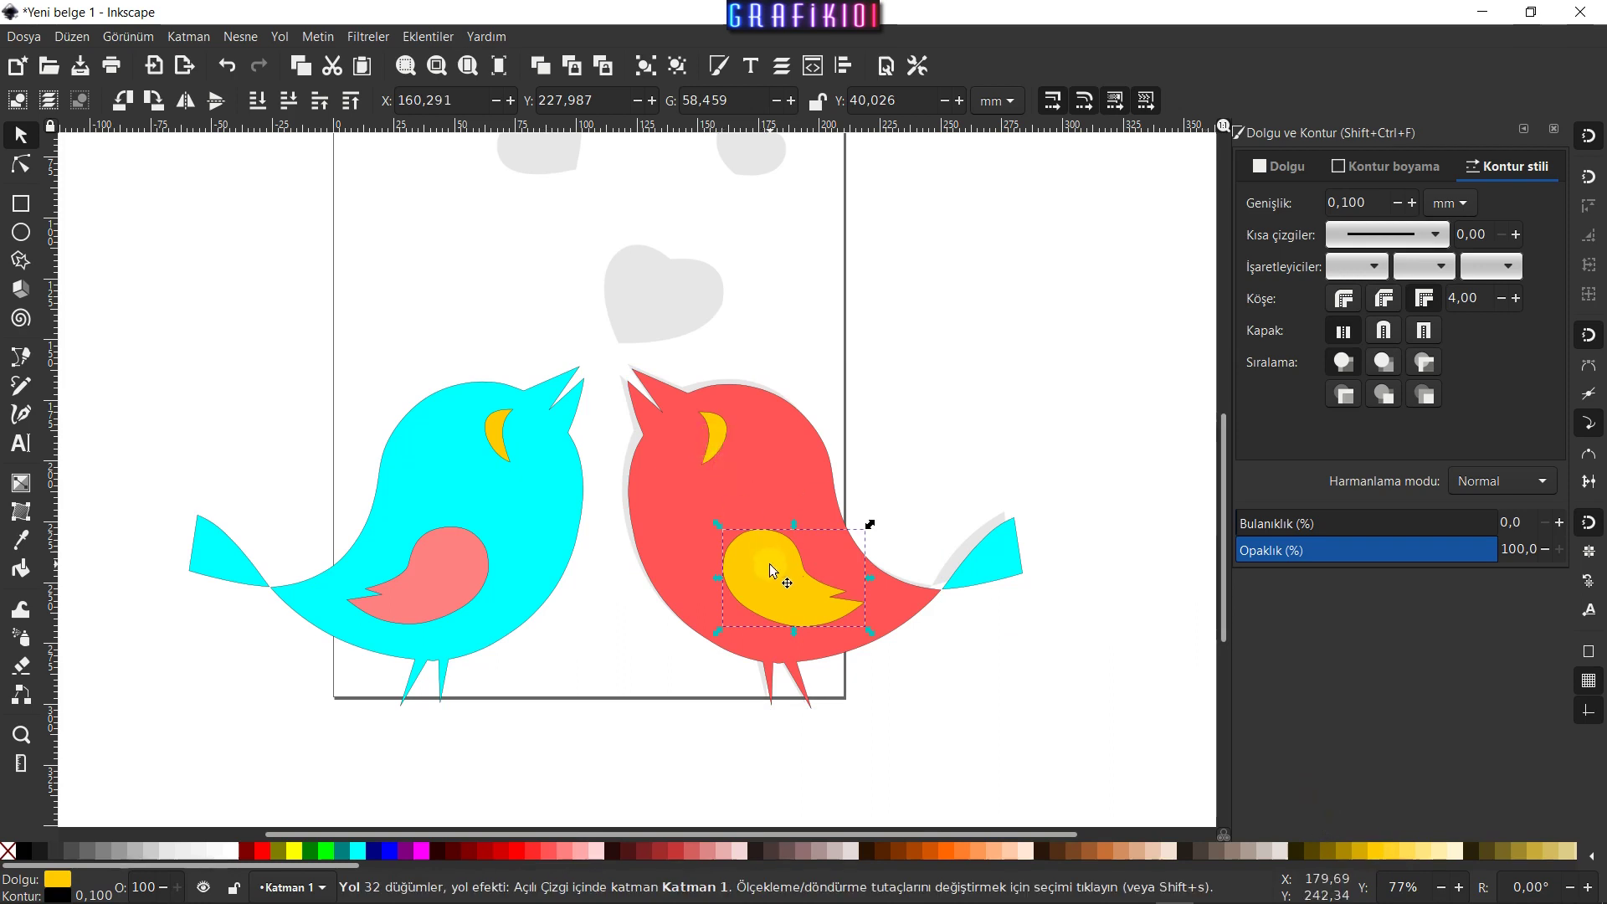
click(629, 852)
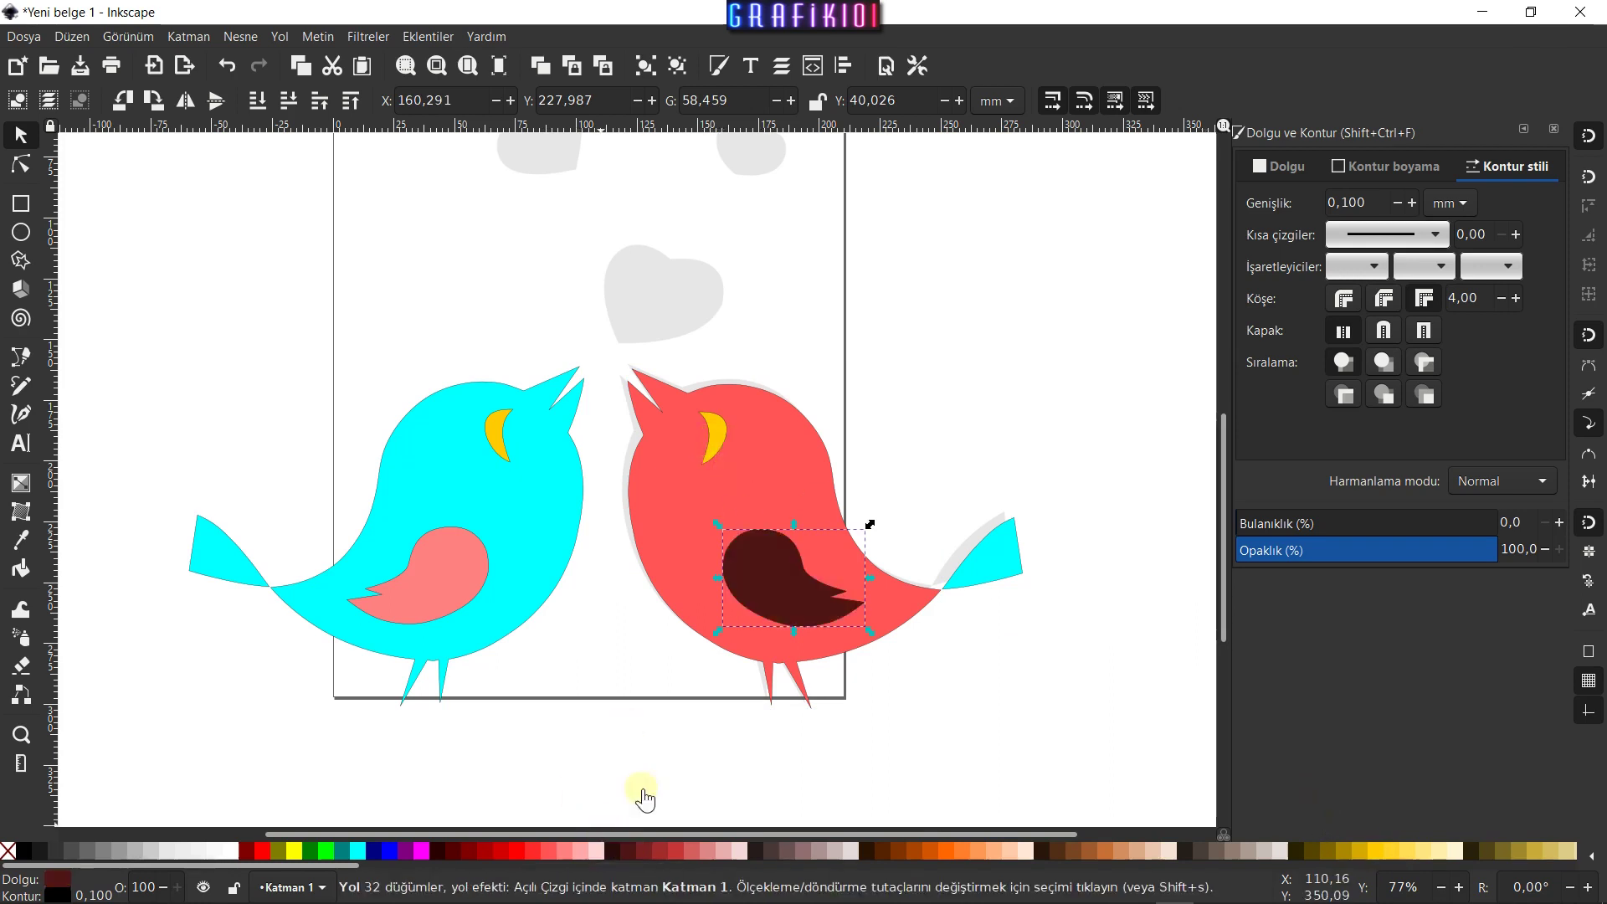
click(717, 428)
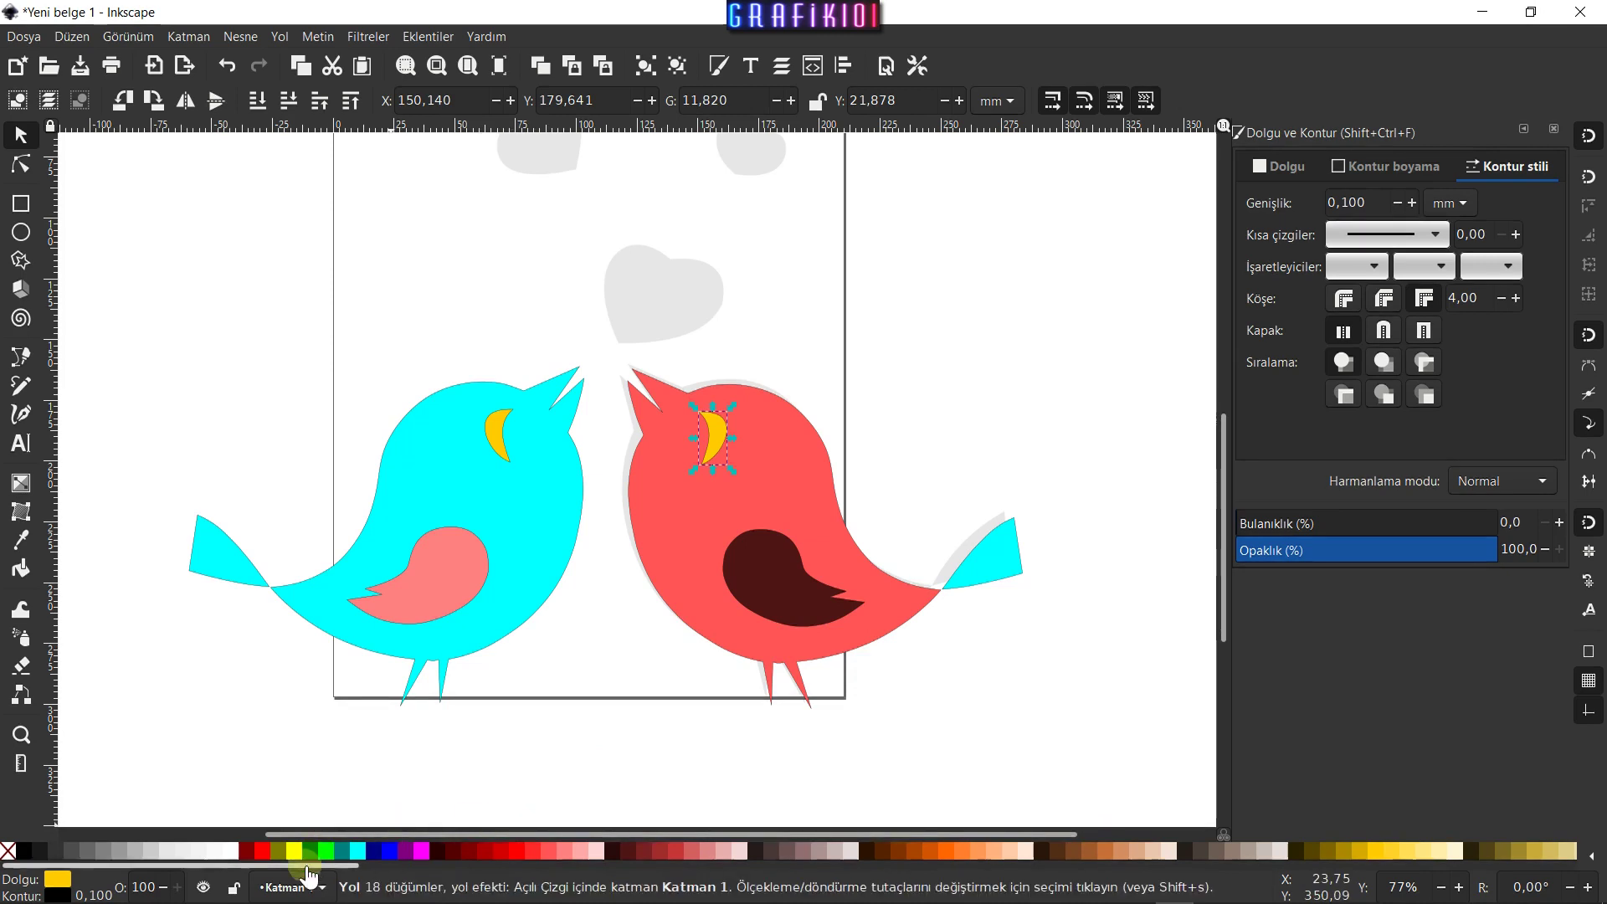
drag(308, 871, 512, 871)
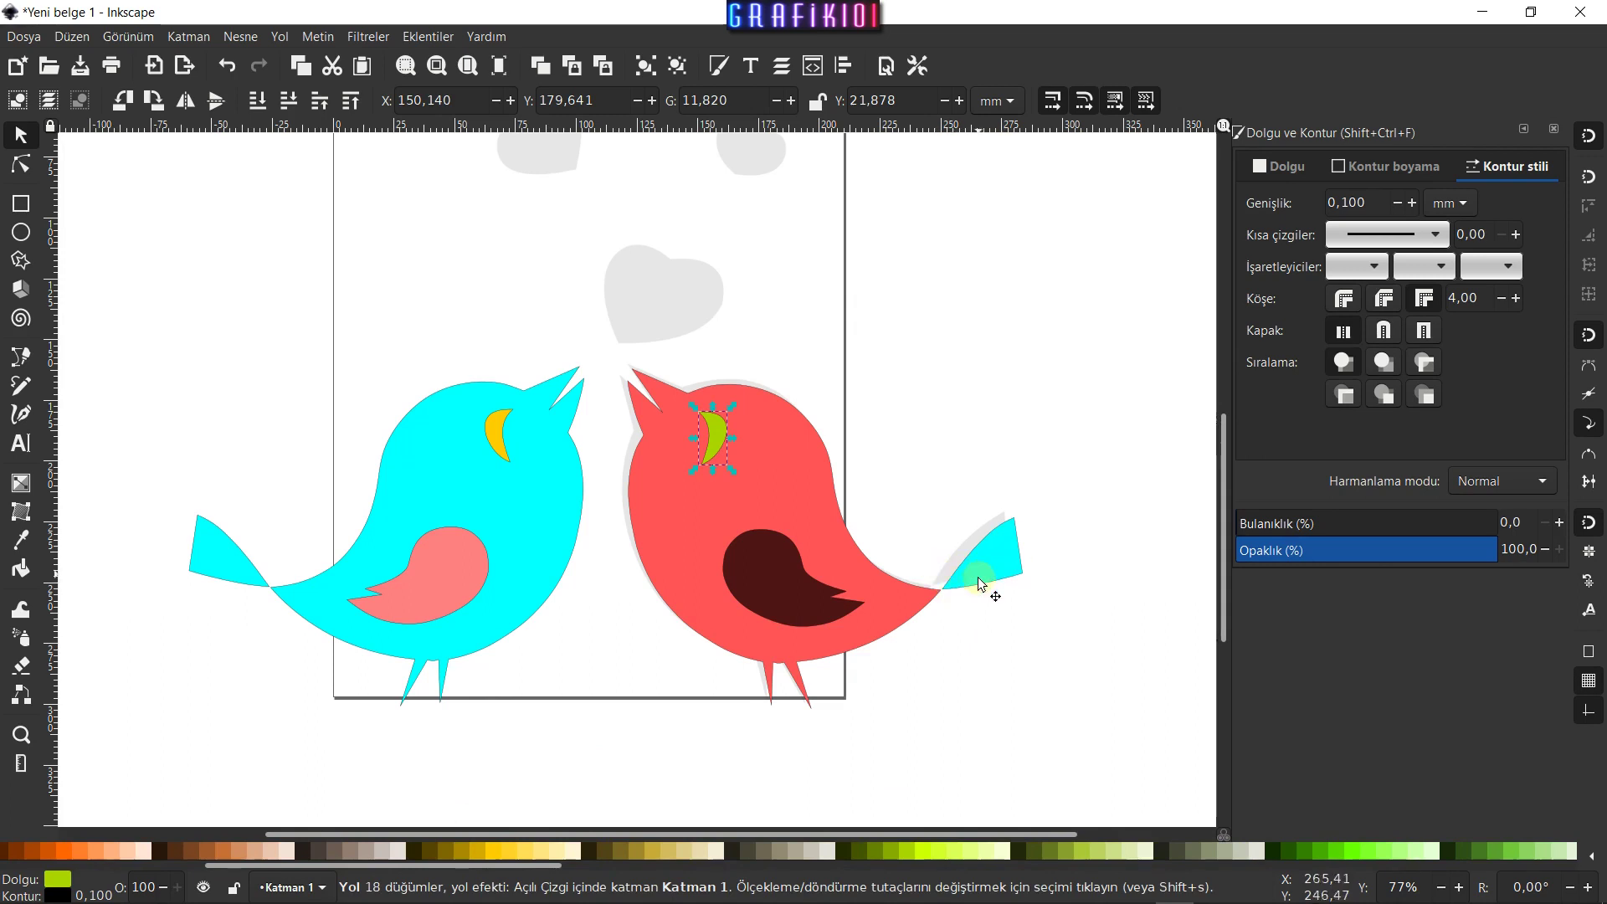
Box-select all of the red bird's parts and group them
click(442, 594)
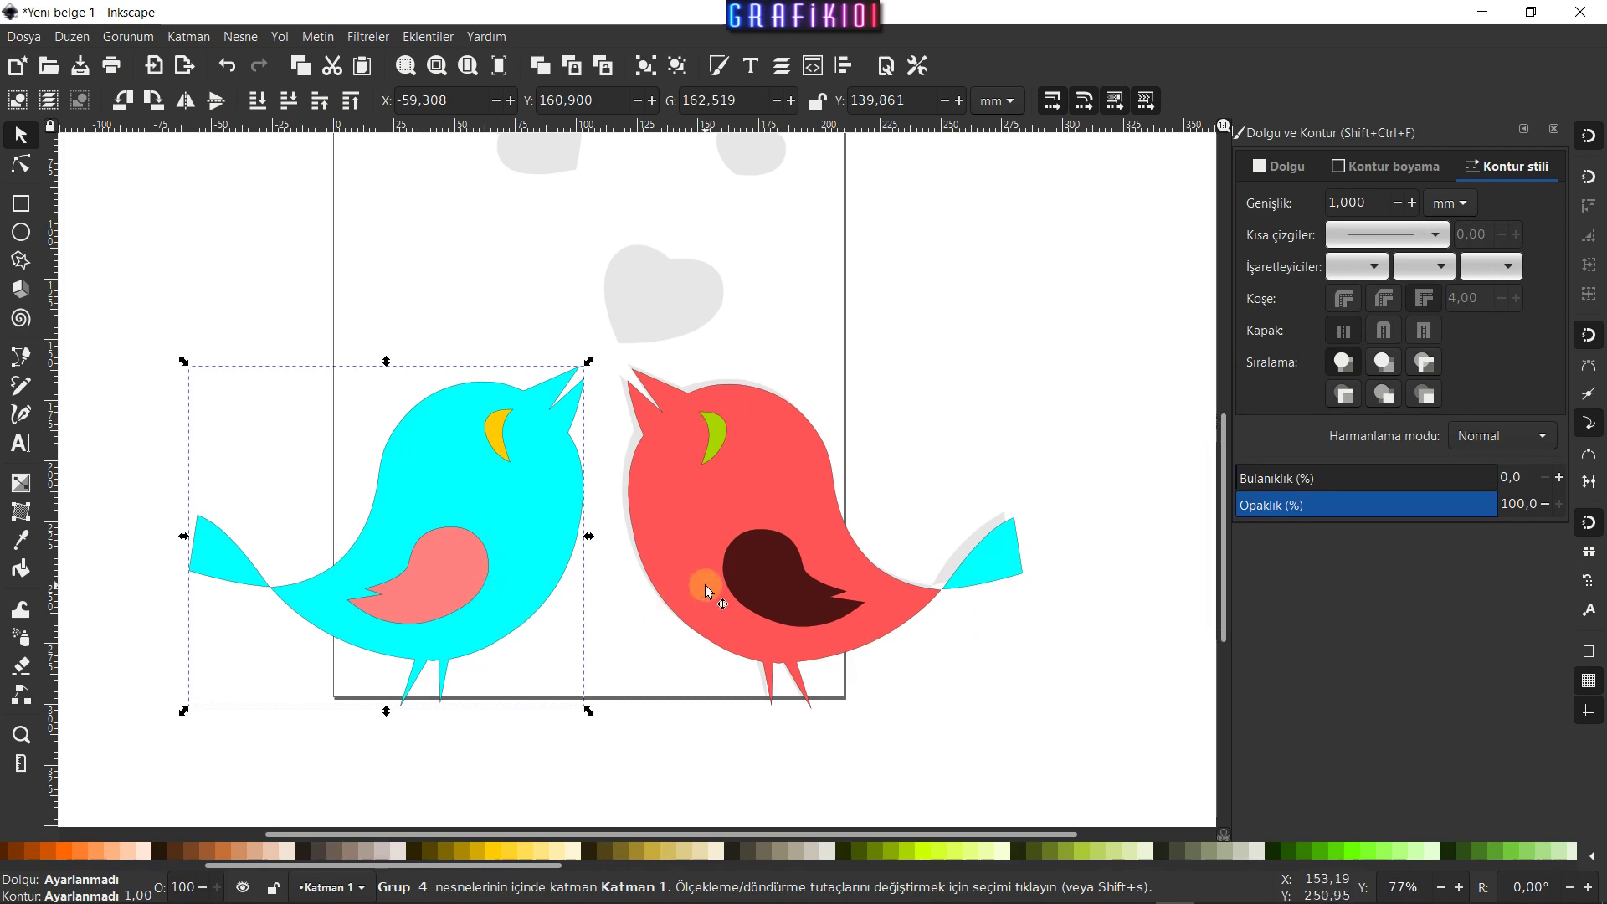
drag(1097, 247, 596, 763)
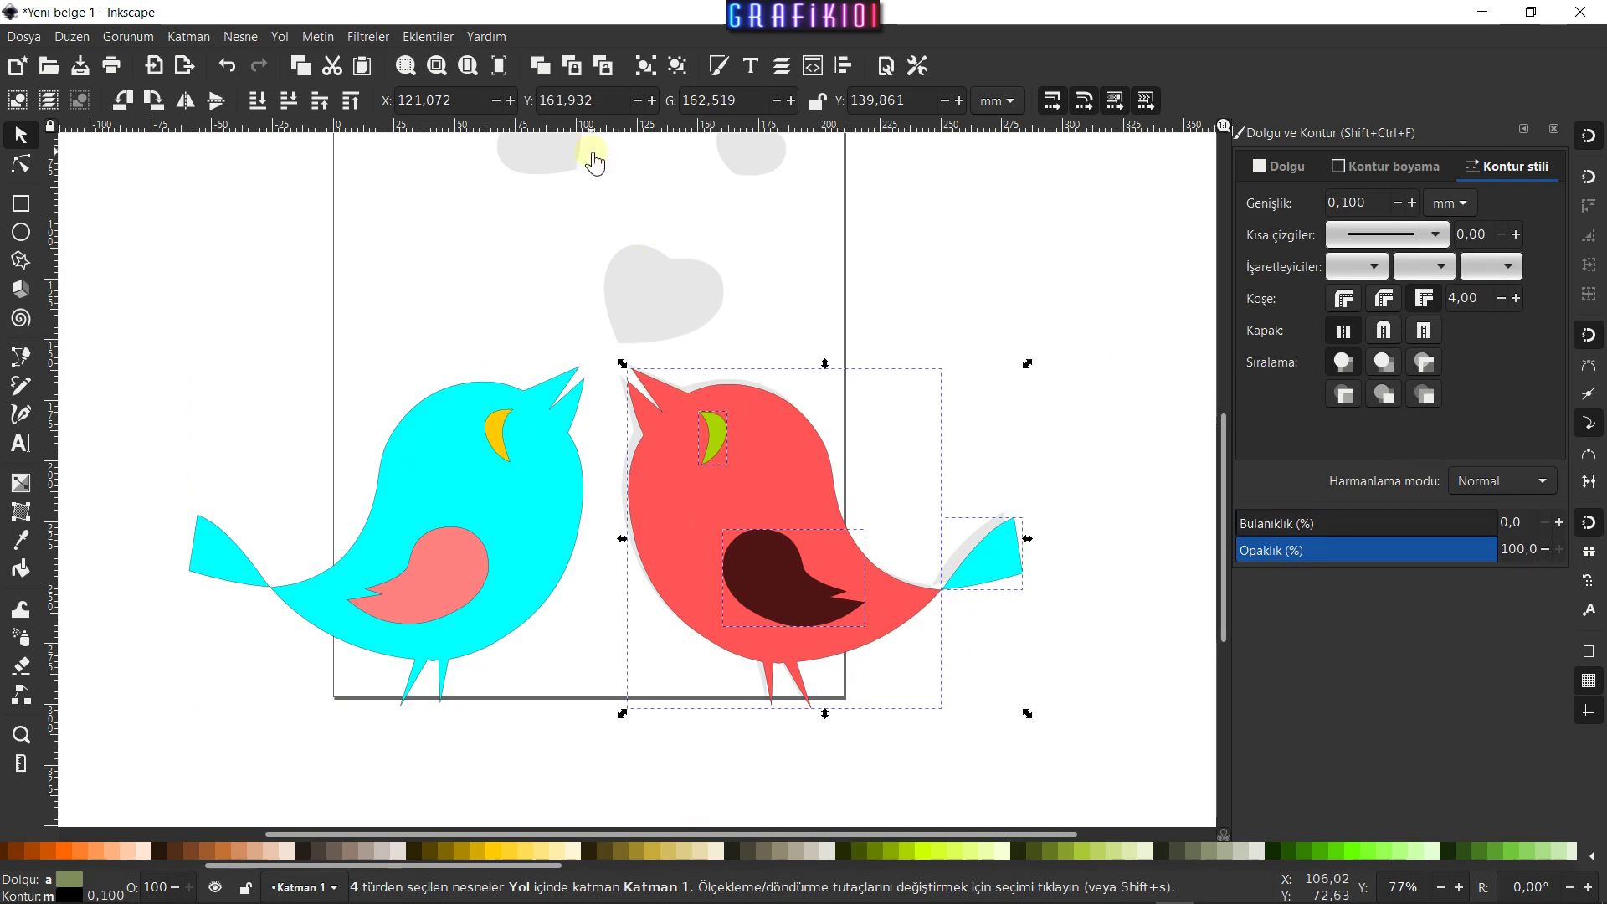
click(647, 67)
click(1073, 466)
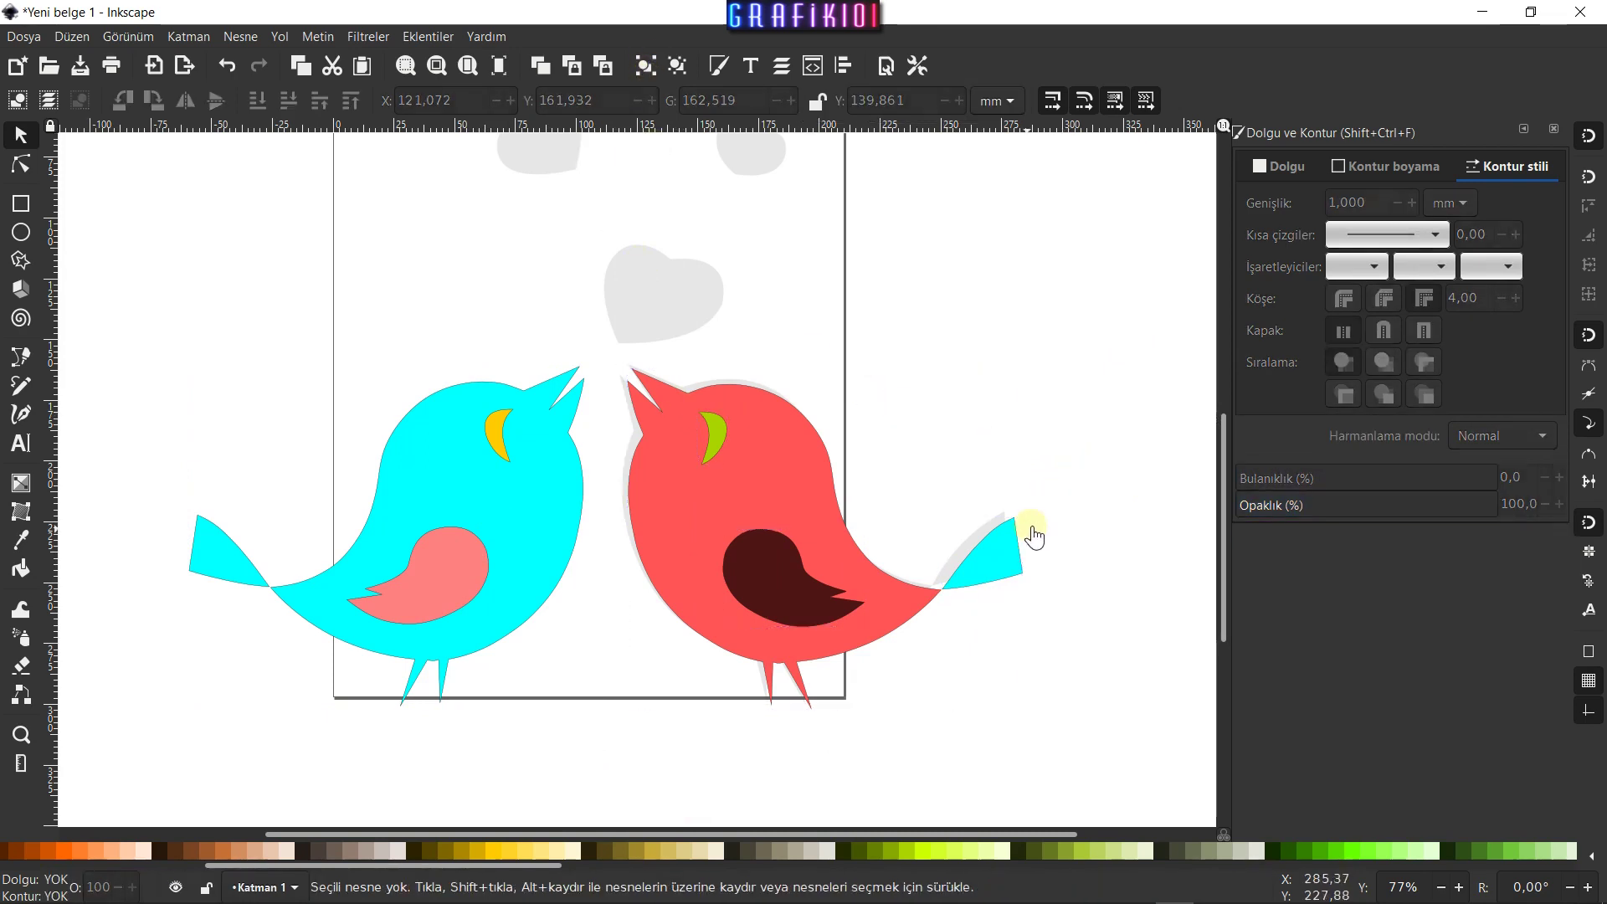
ctrl+scroll(703, 629, down, 1)
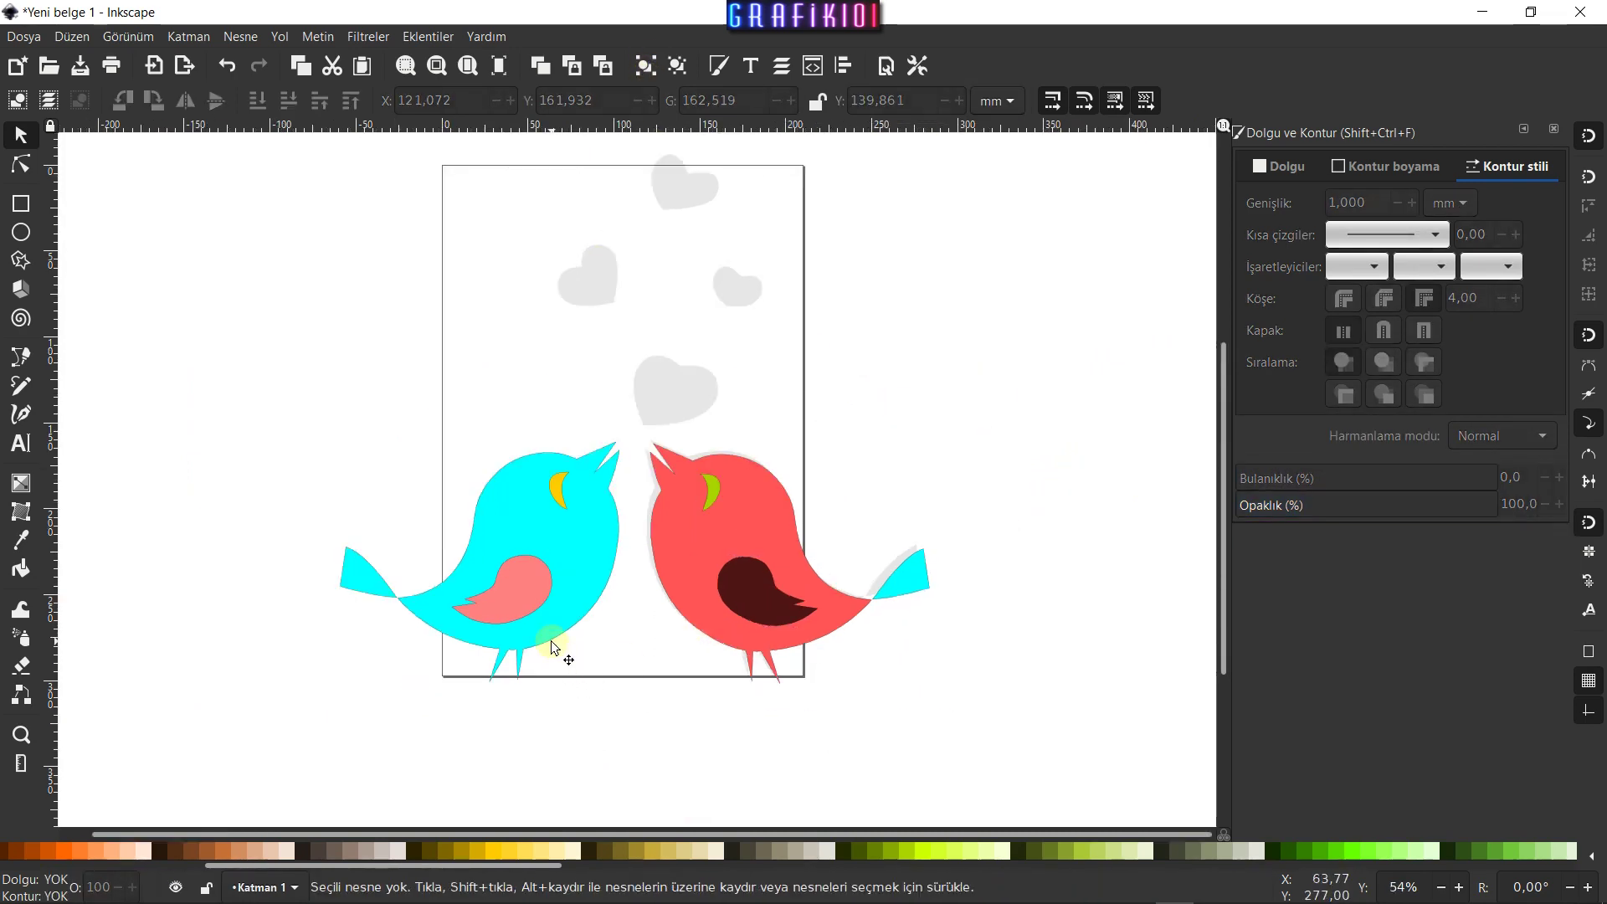
ctrl+scroll(563, 620, up, 1)
ctrl+scroll(586, 586, up, 1)
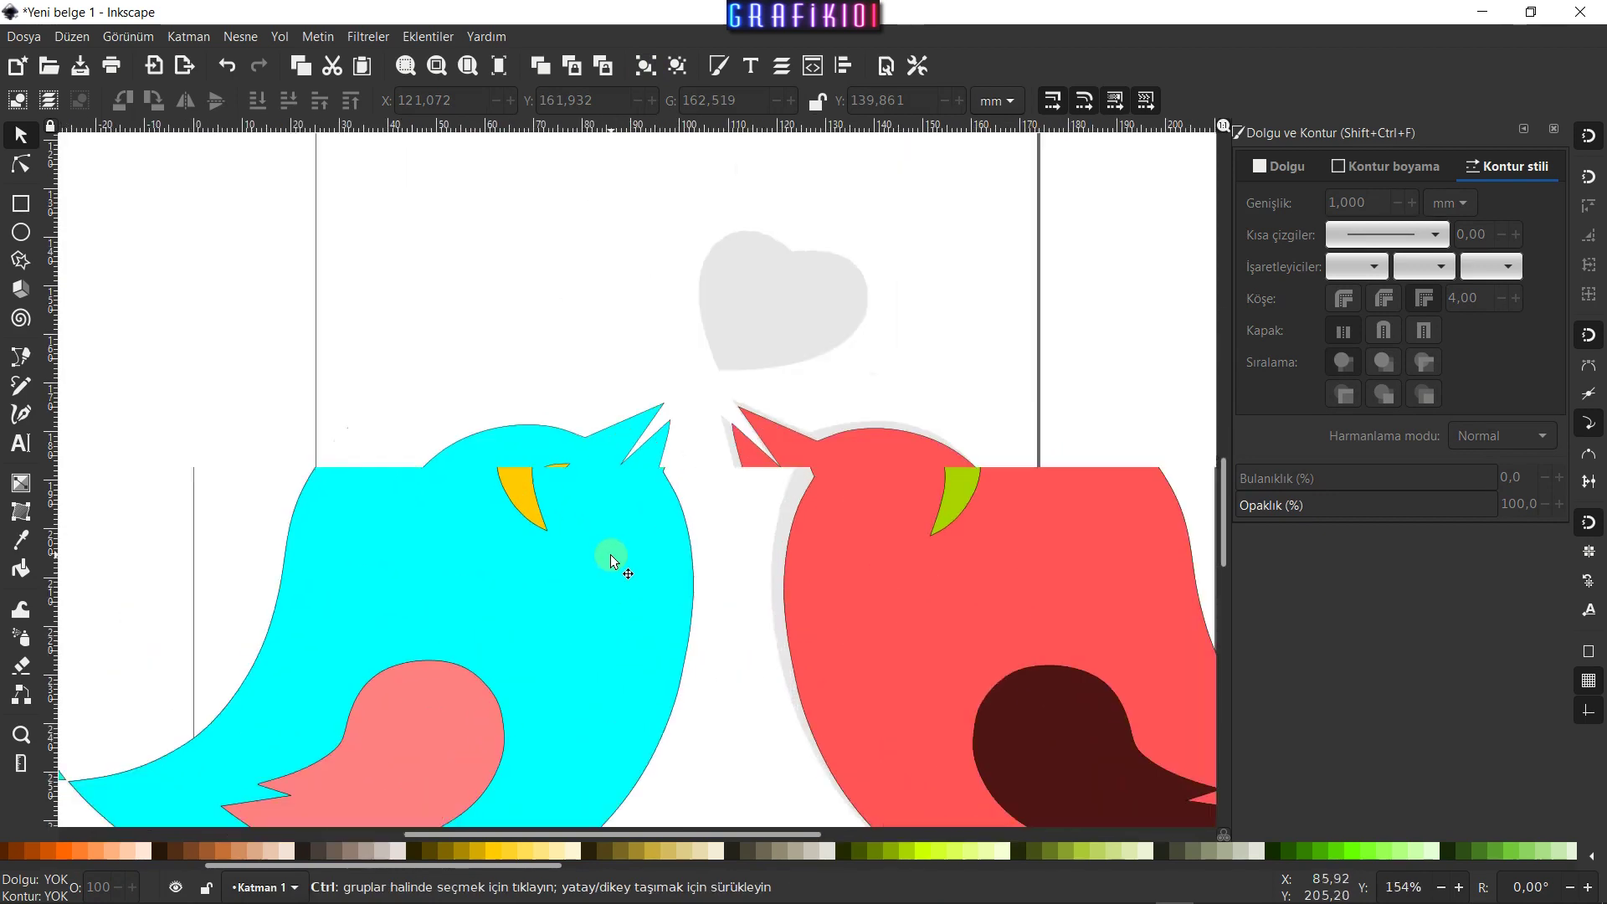
ctrl+scroll(519, 519, up, 1)
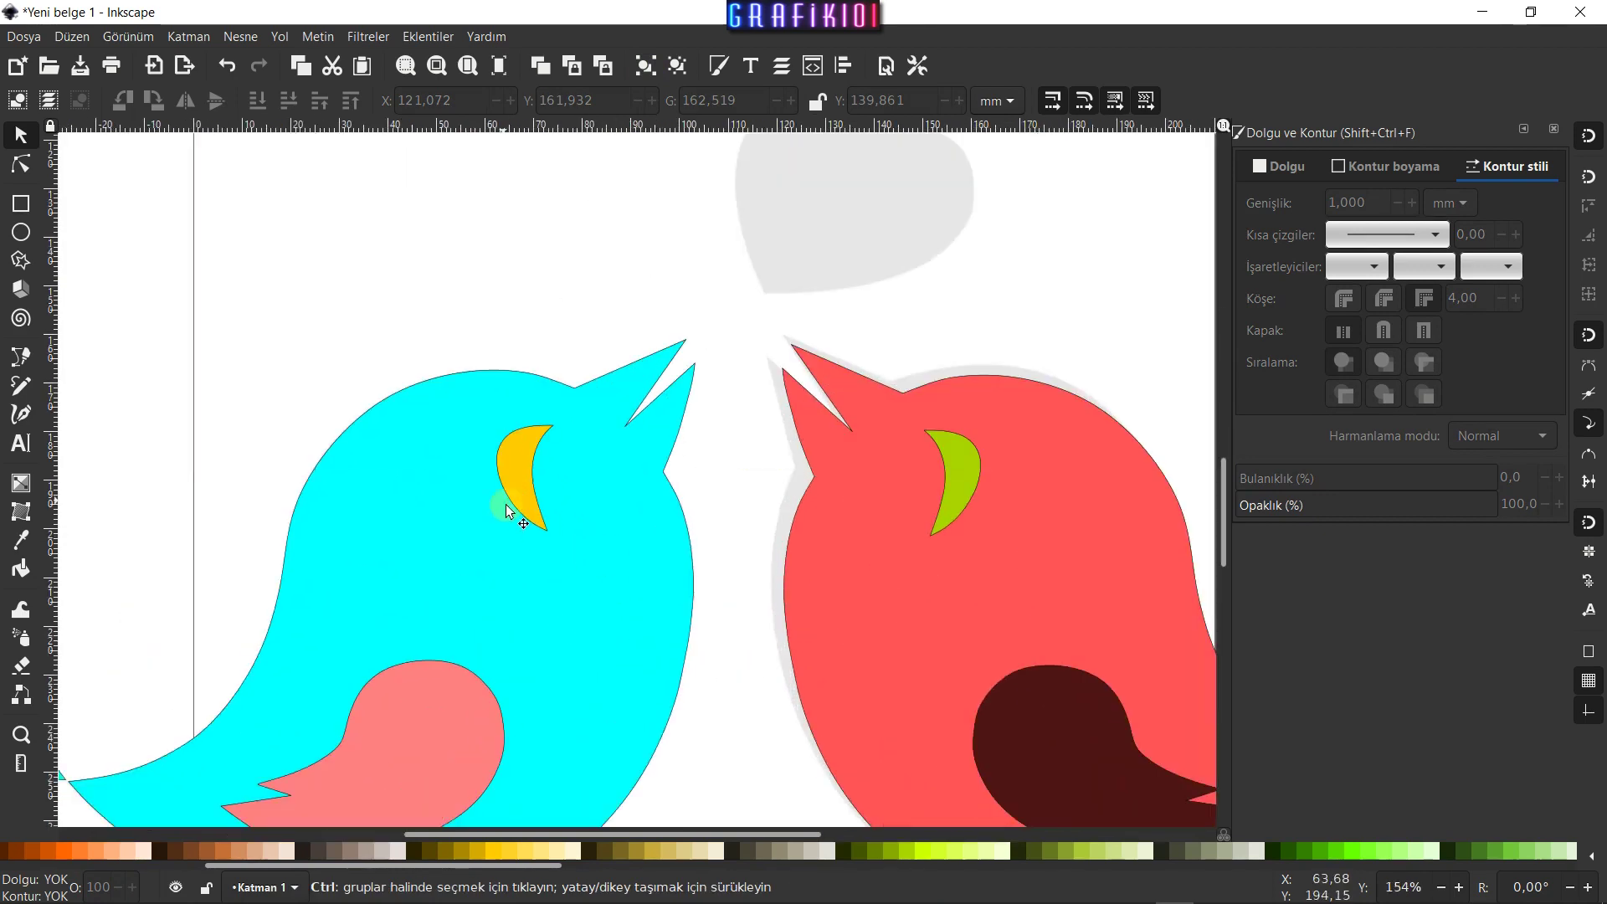
click(417, 403)
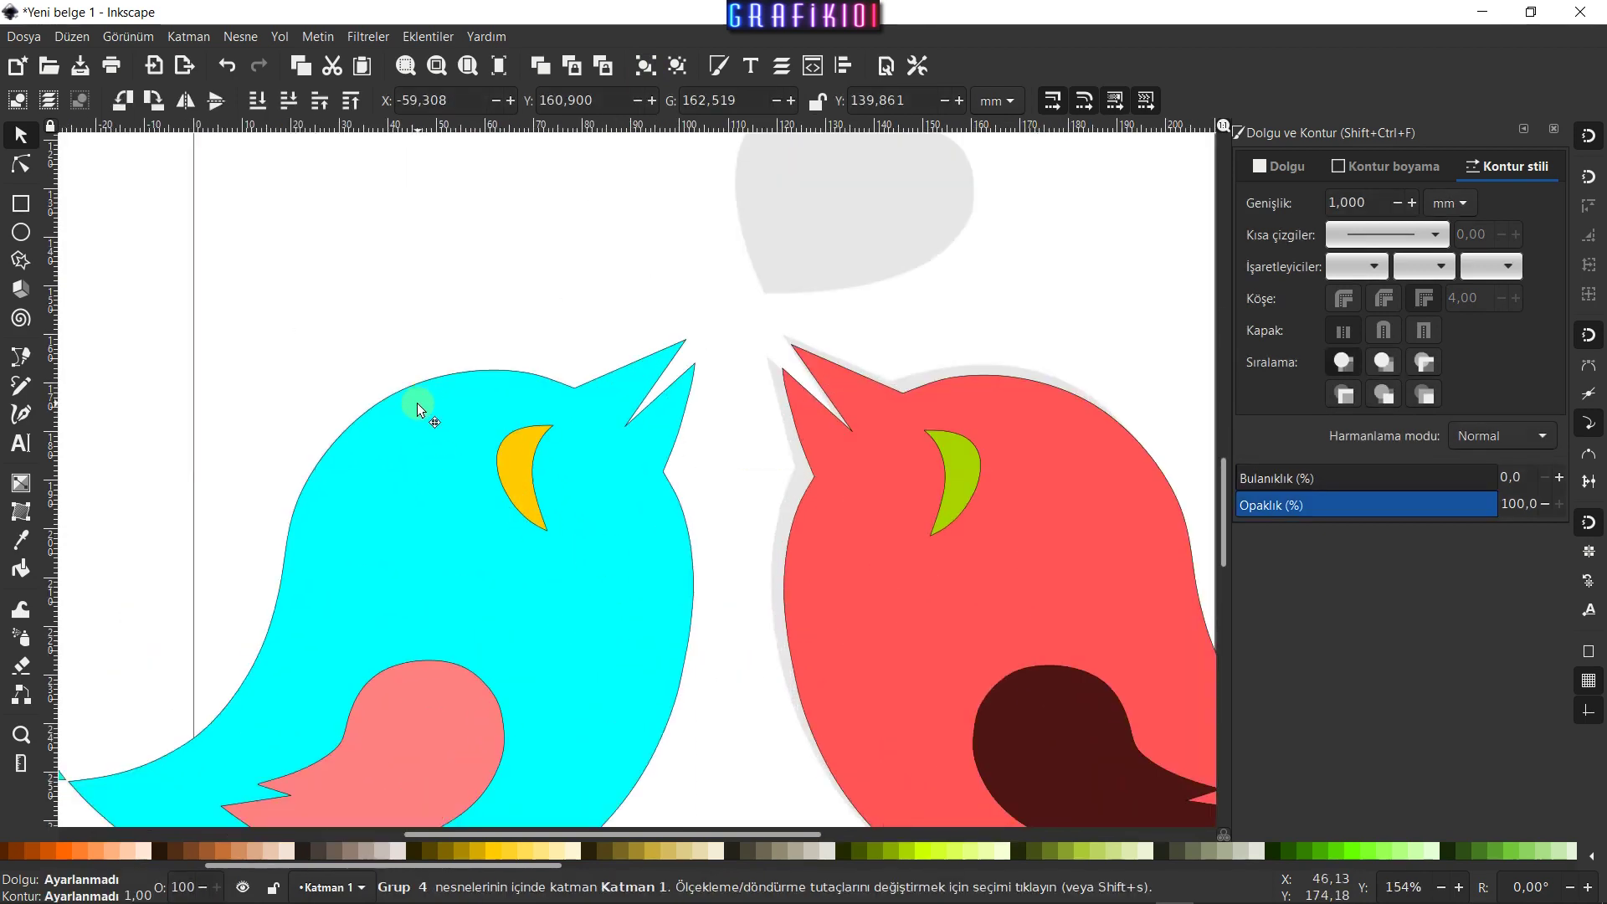
Ungroup the cyan bird into its separate parts
click(644, 67)
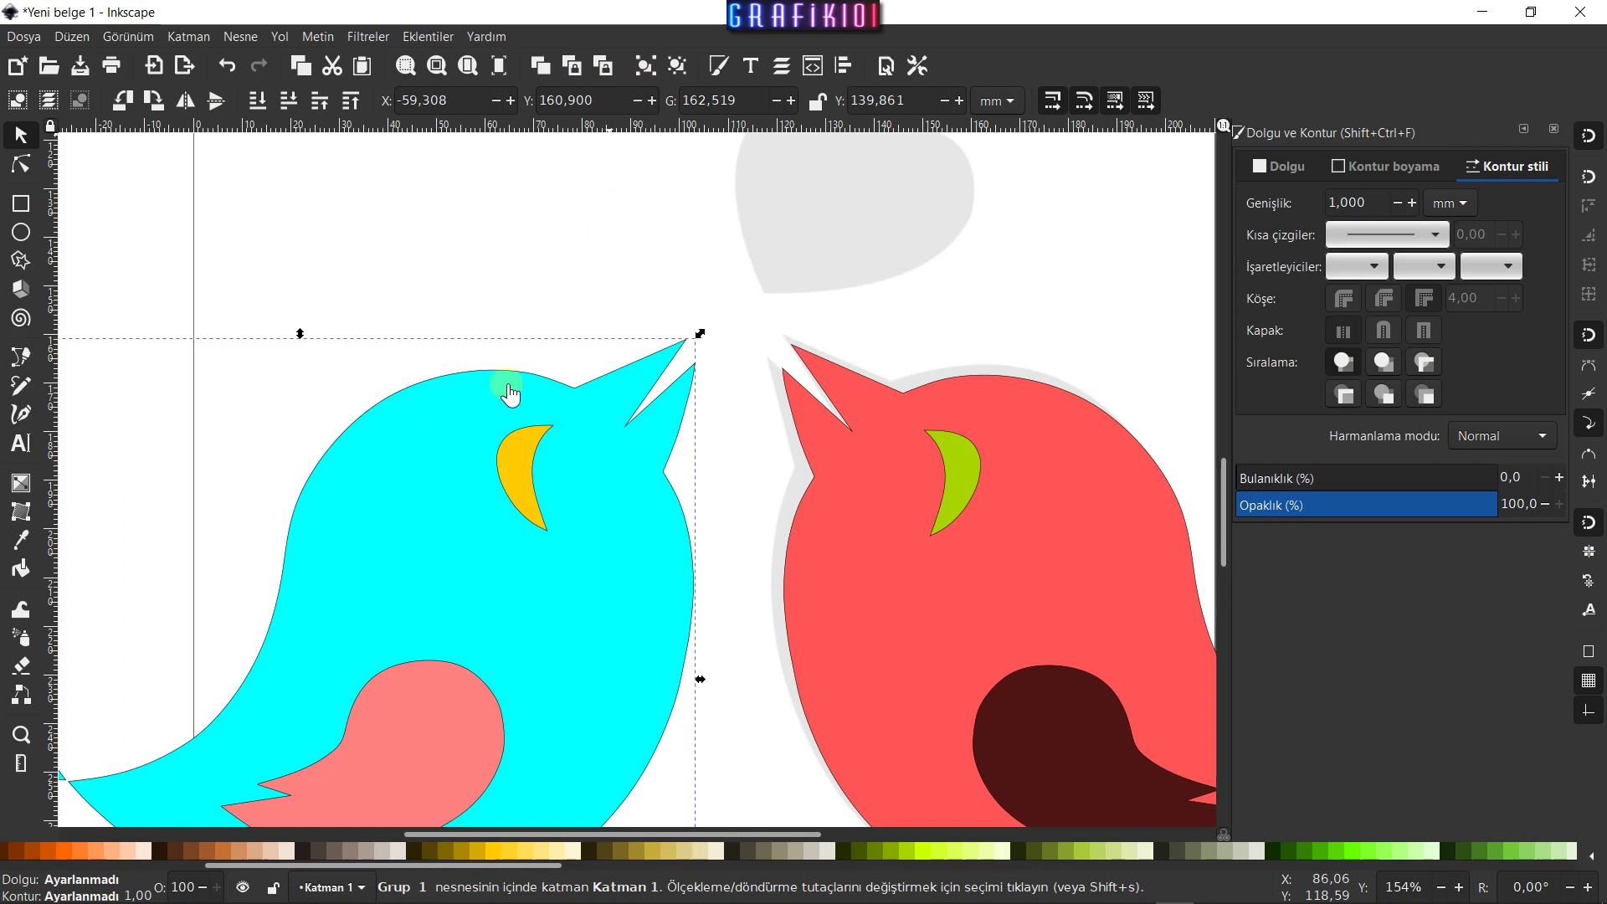
click(681, 68)
click(633, 251)
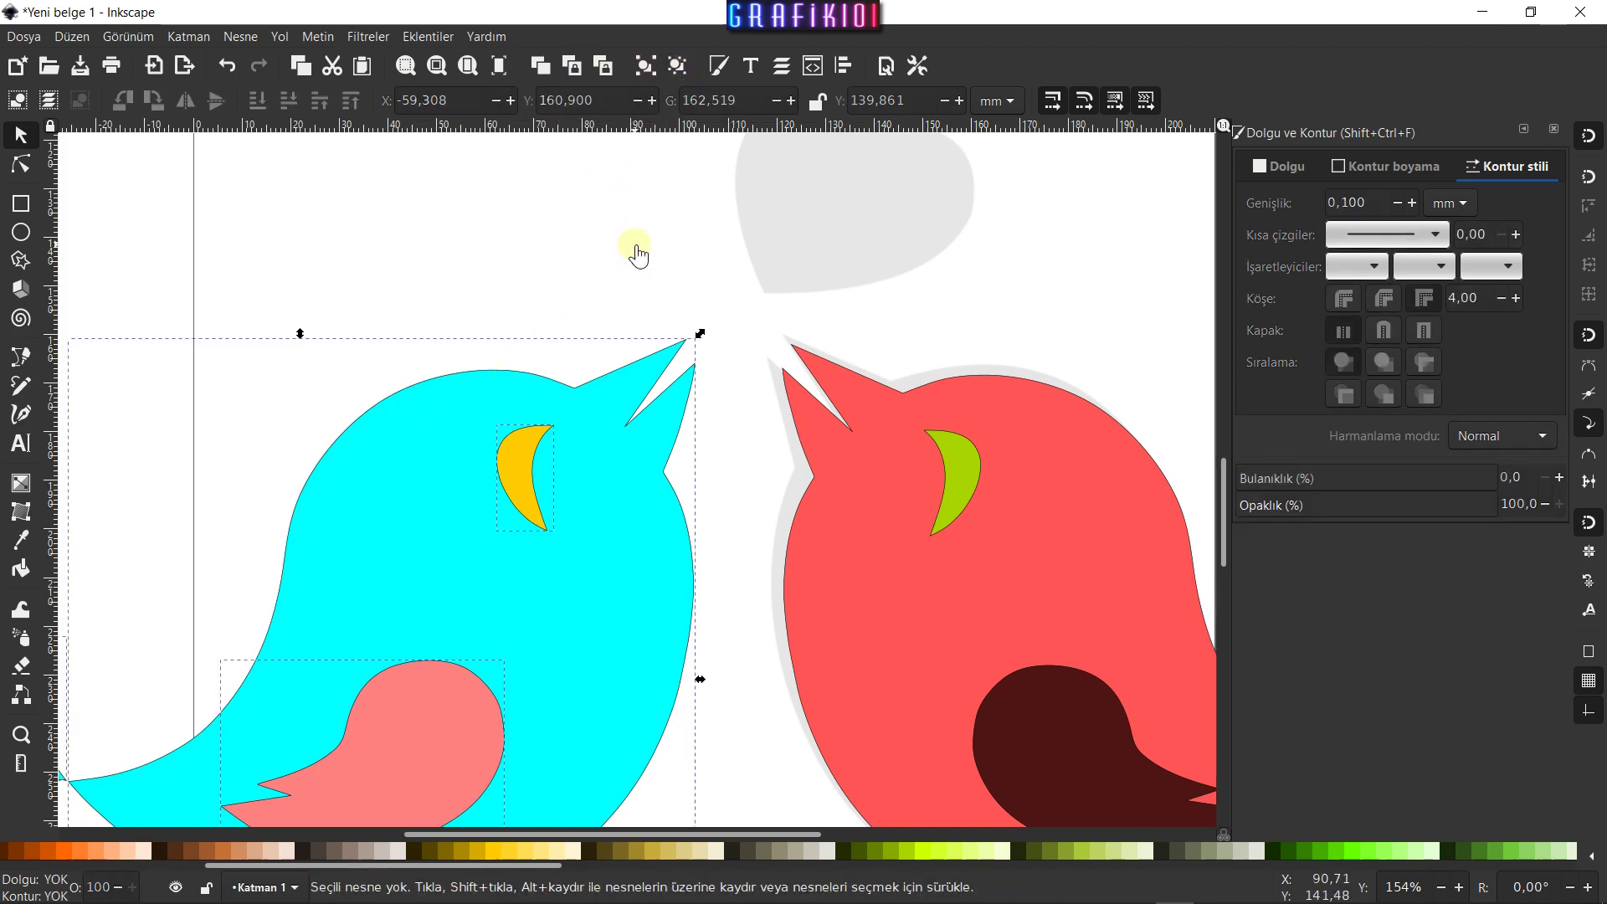
click(474, 400)
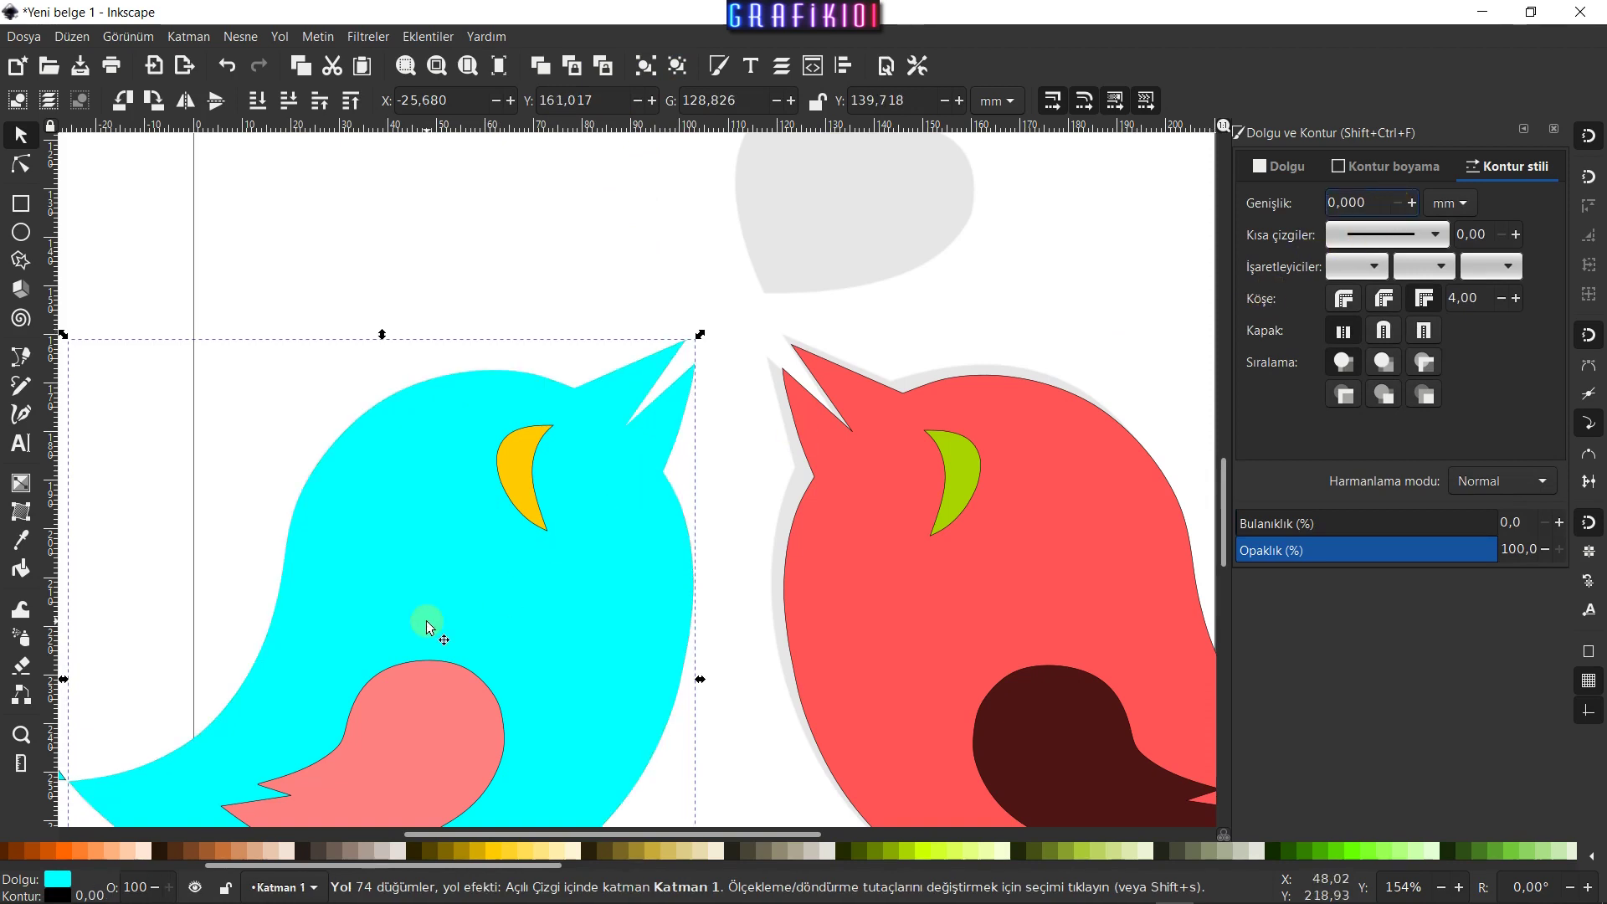
scroll(423, 619, down, 1)
Set the stroke width of the cyan bird's eye, wing and tail to 0
click(489, 515)
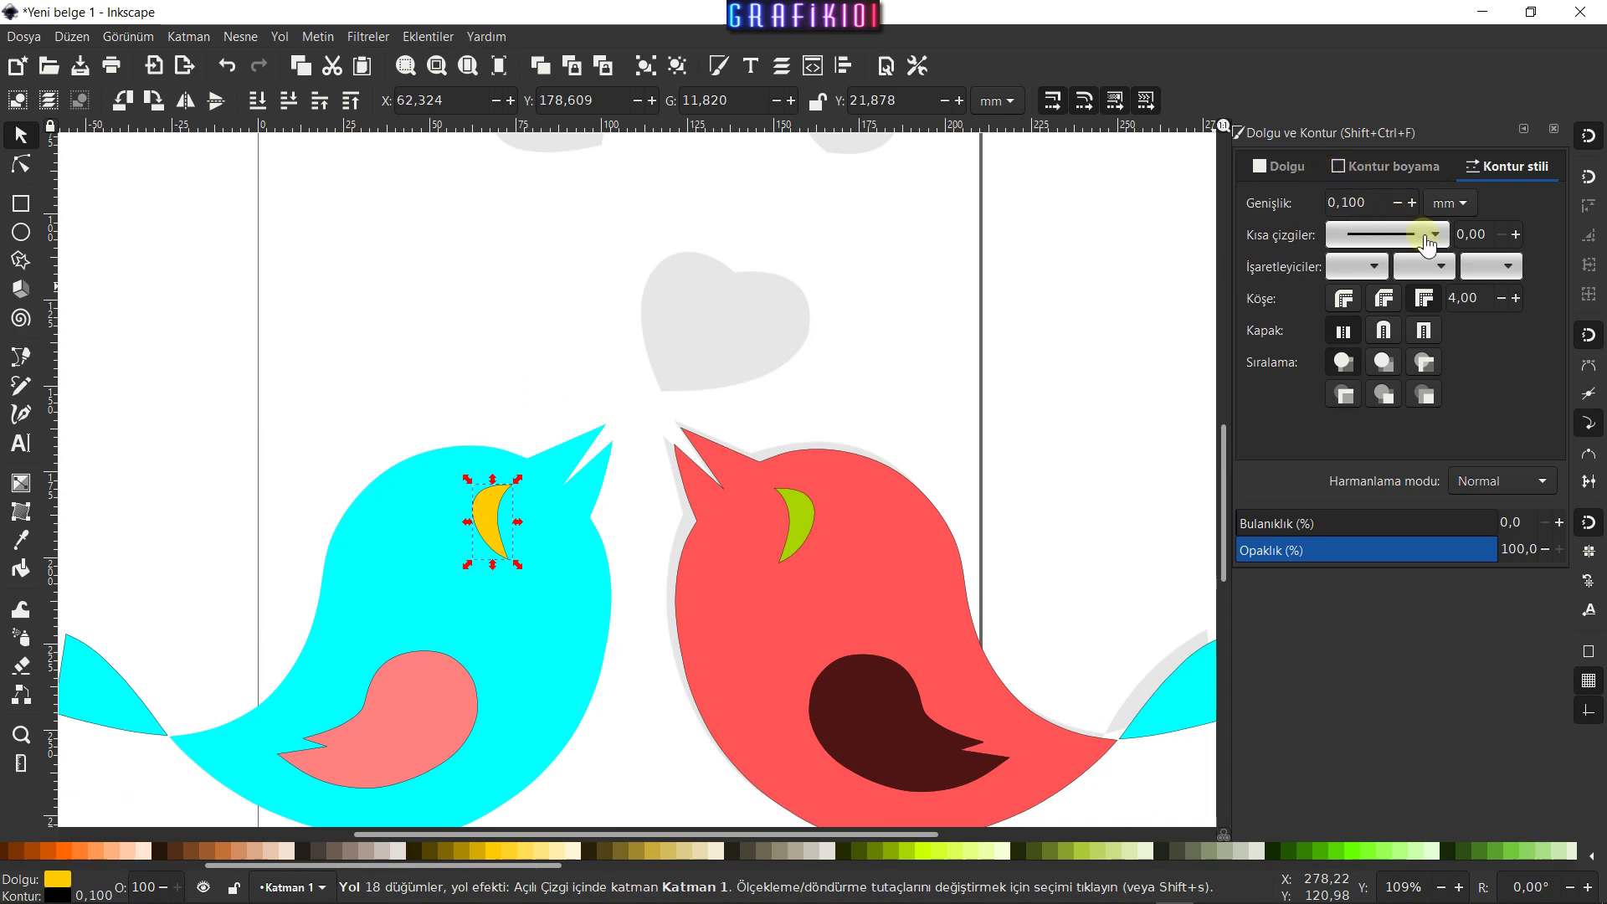
click(1397, 204)
click(431, 720)
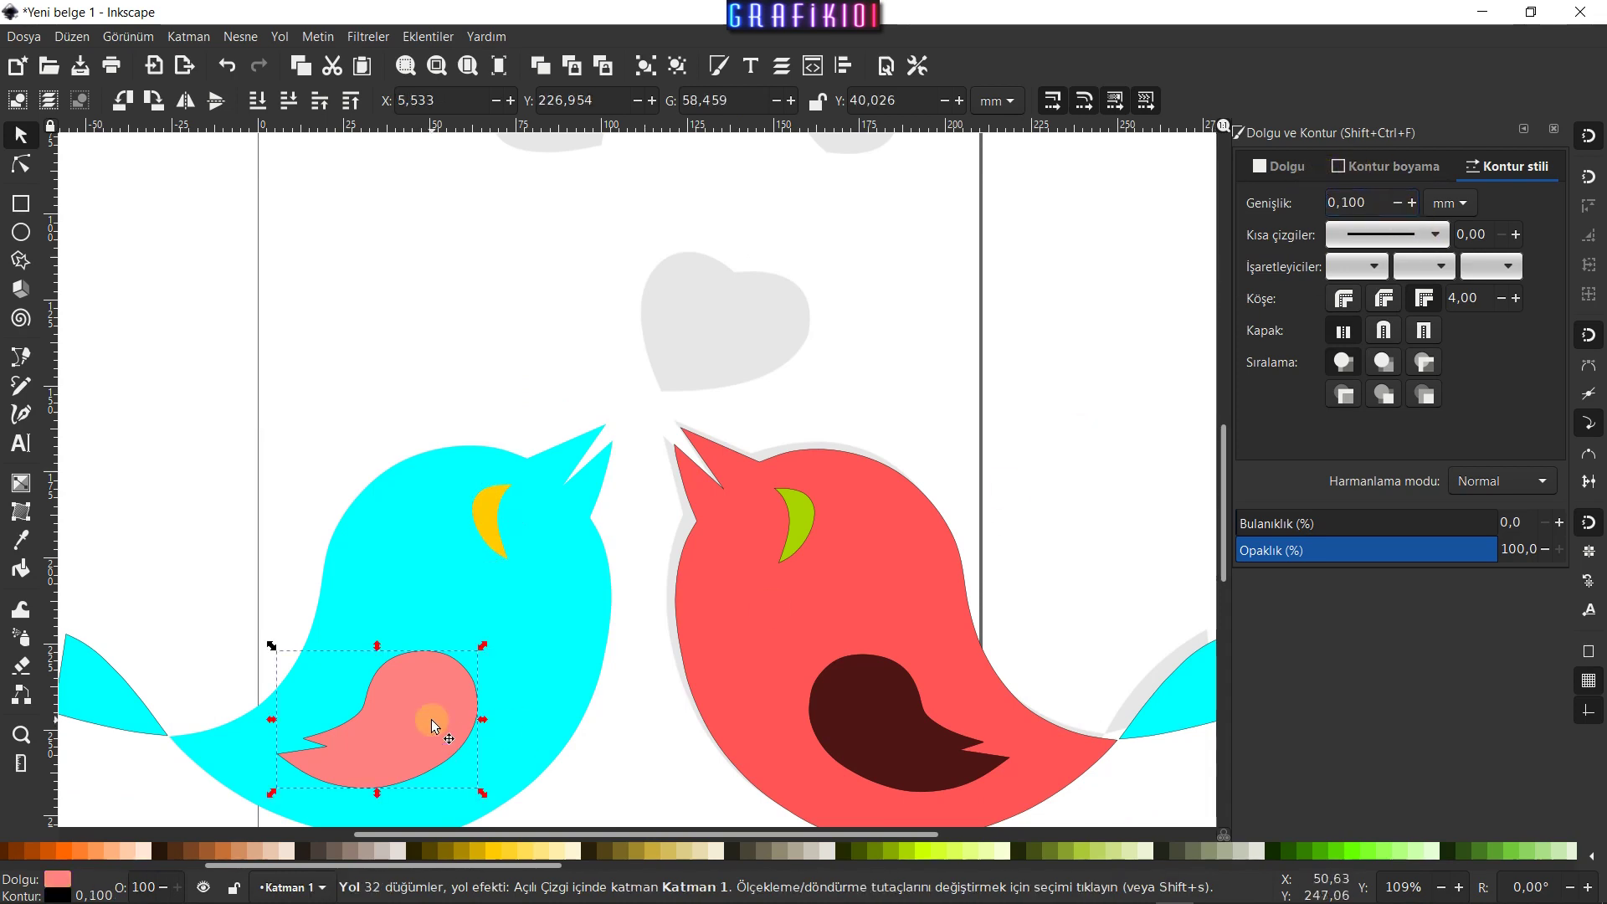
click(1397, 204)
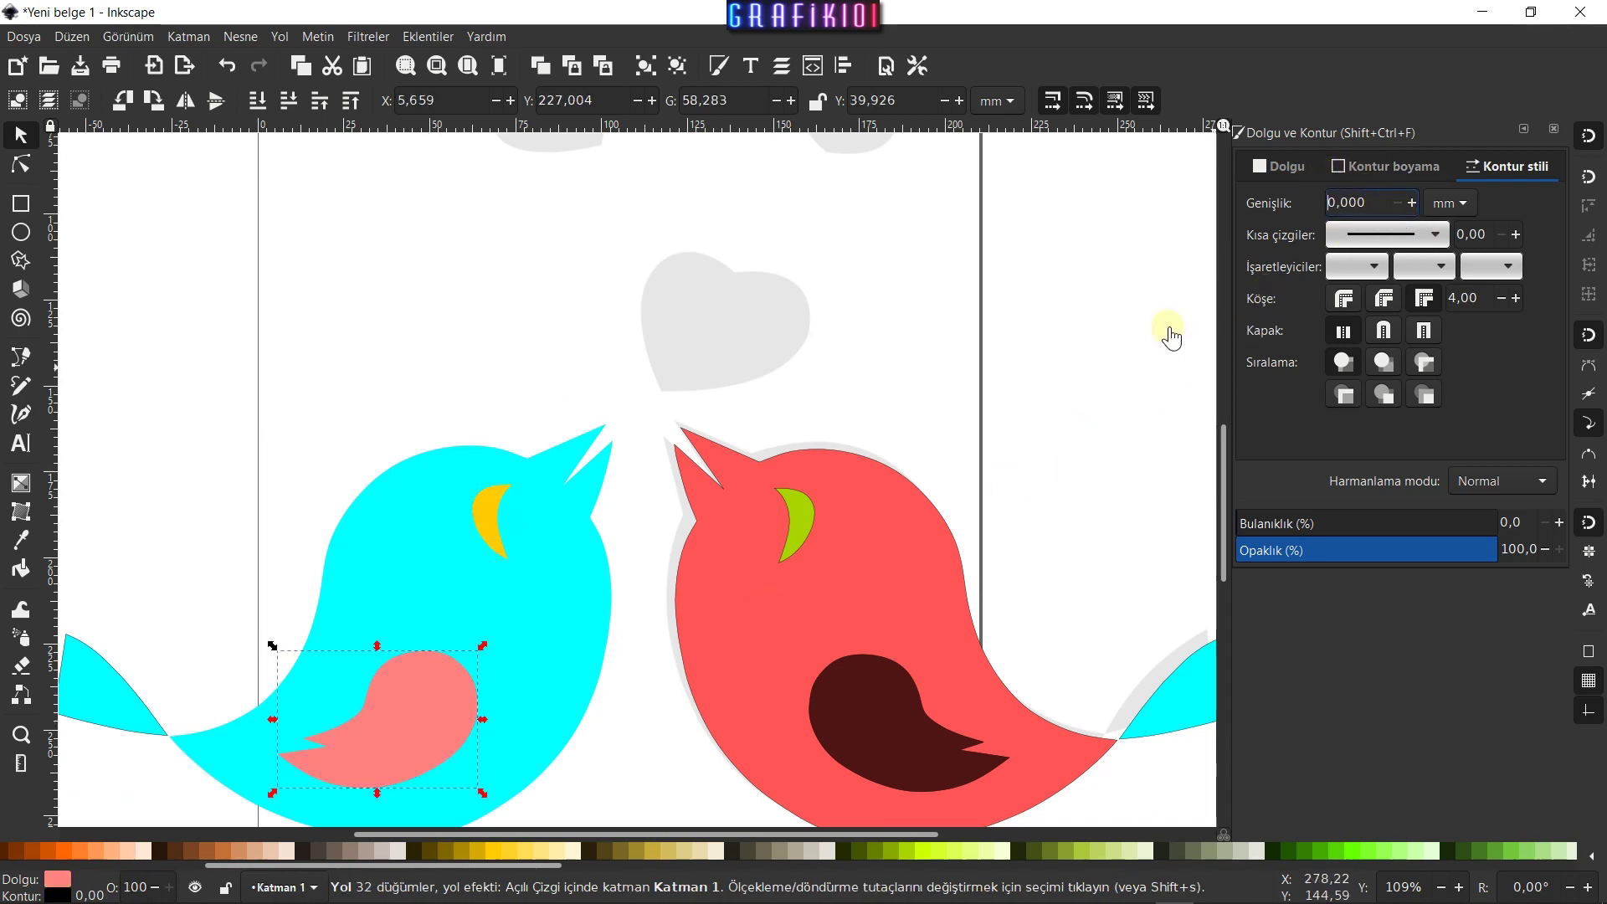
click(902, 427)
scroll(428, 670, down, 2)
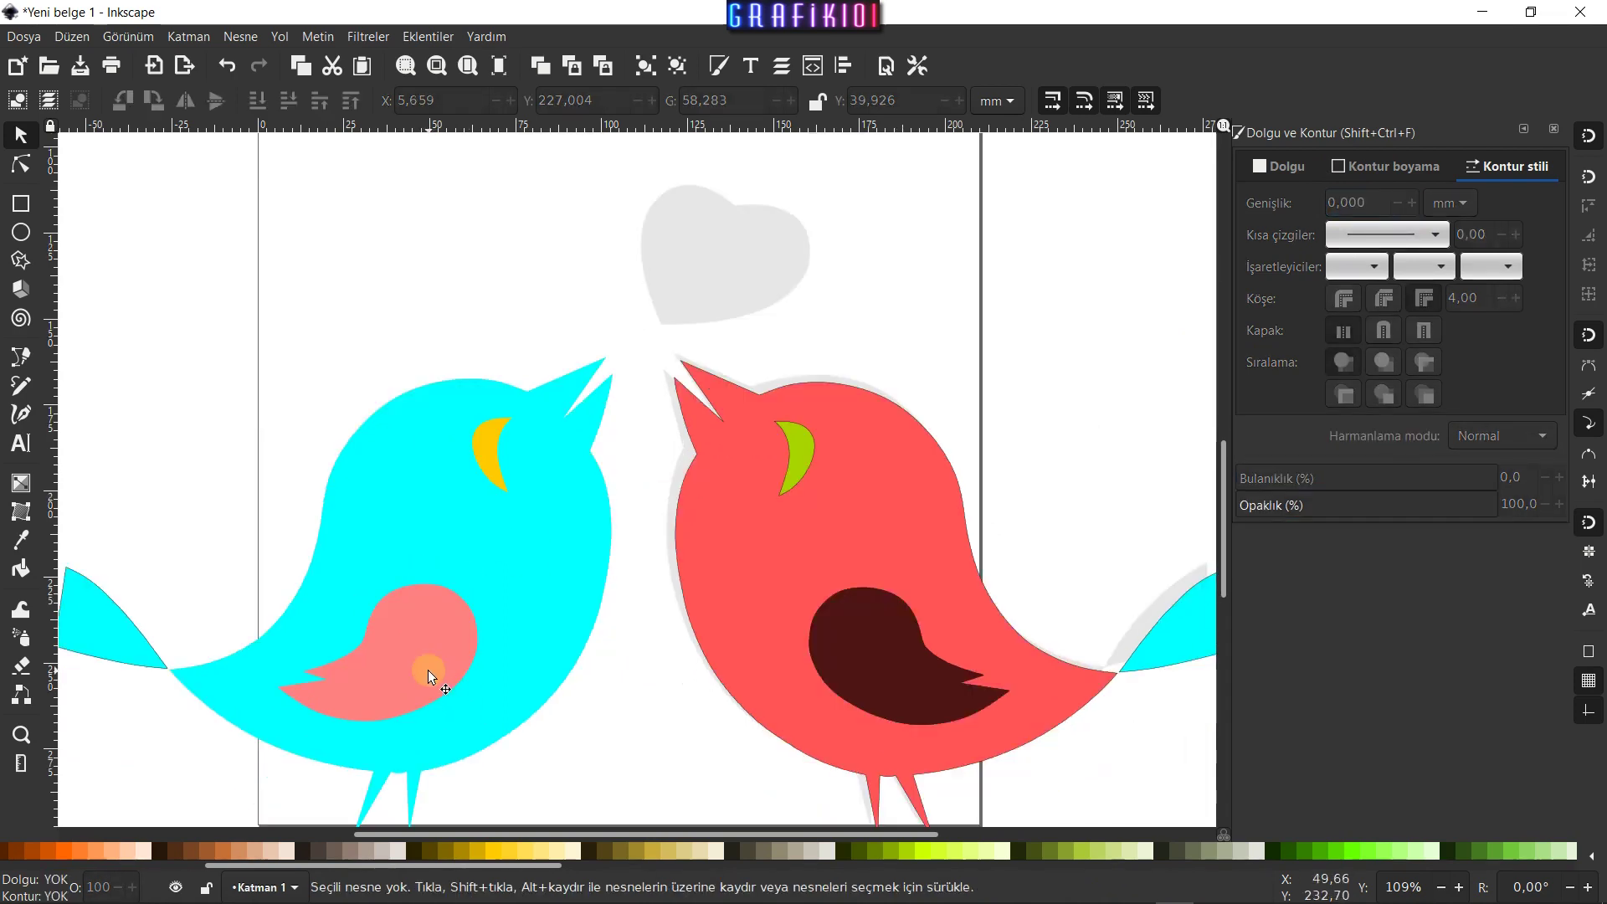
click(165, 665)
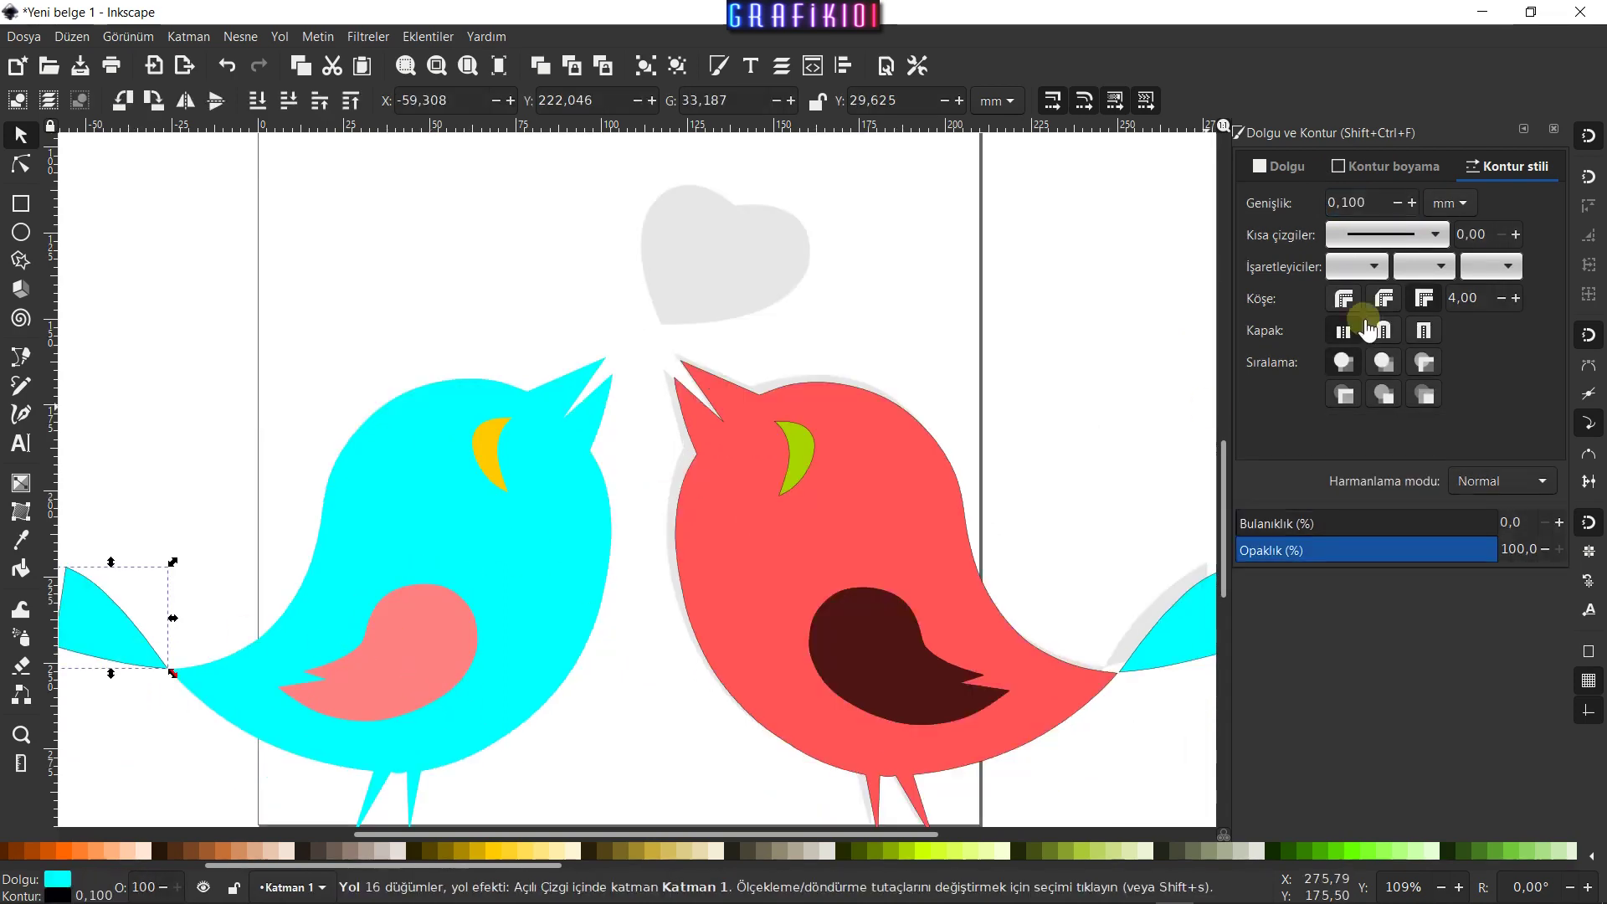
click(1395, 204)
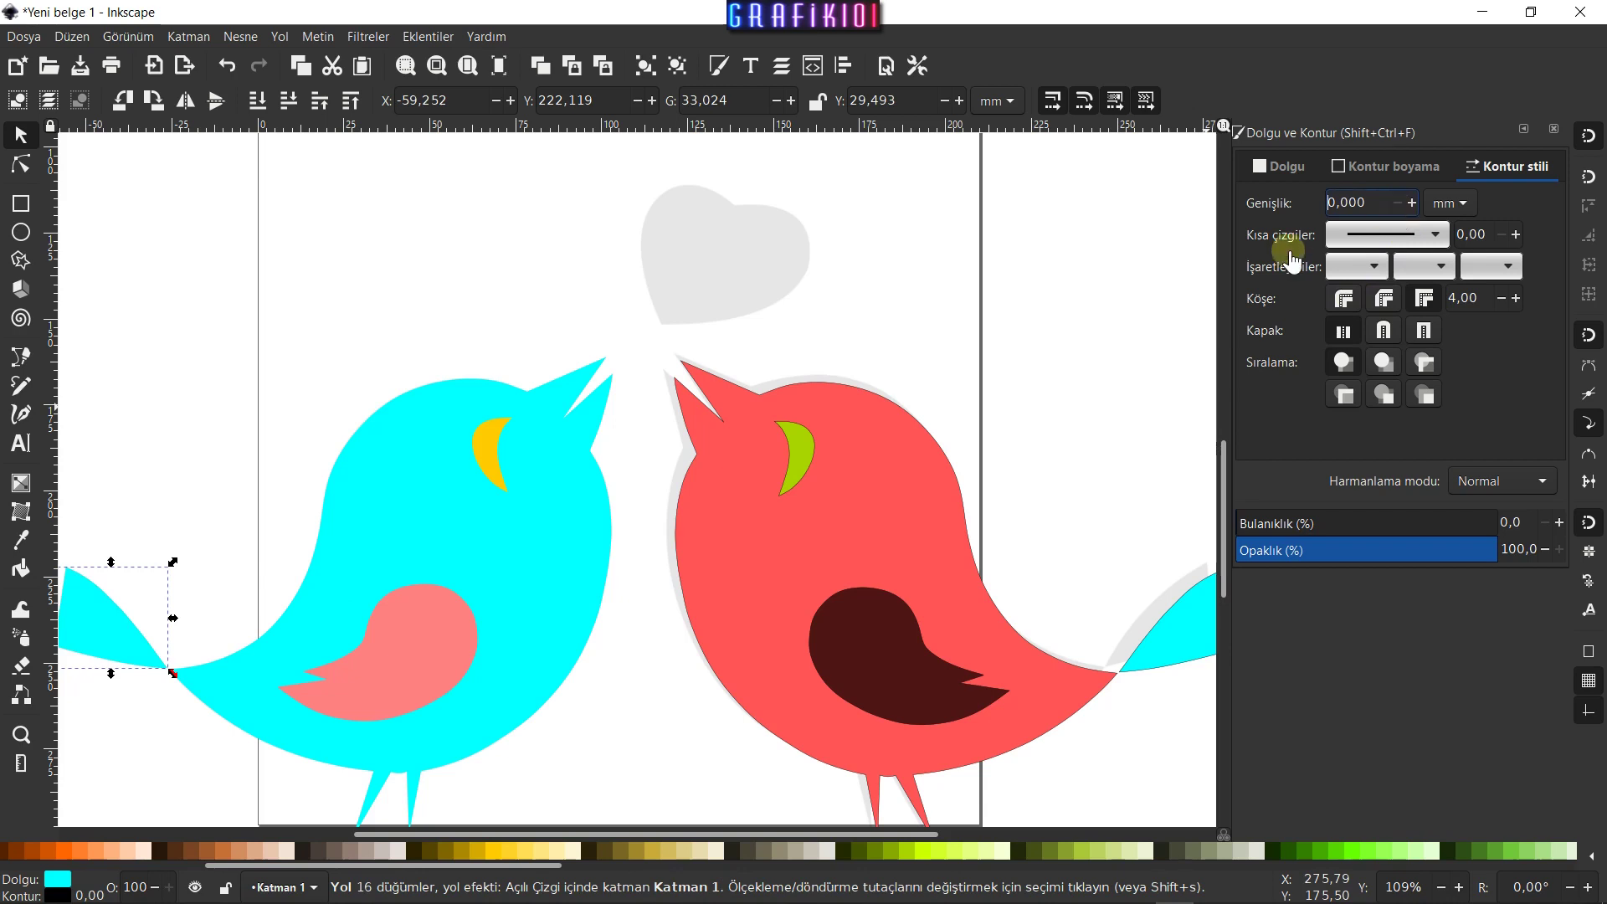
Ungroup the red bird and set its parts' outline width to 0
click(875, 614)
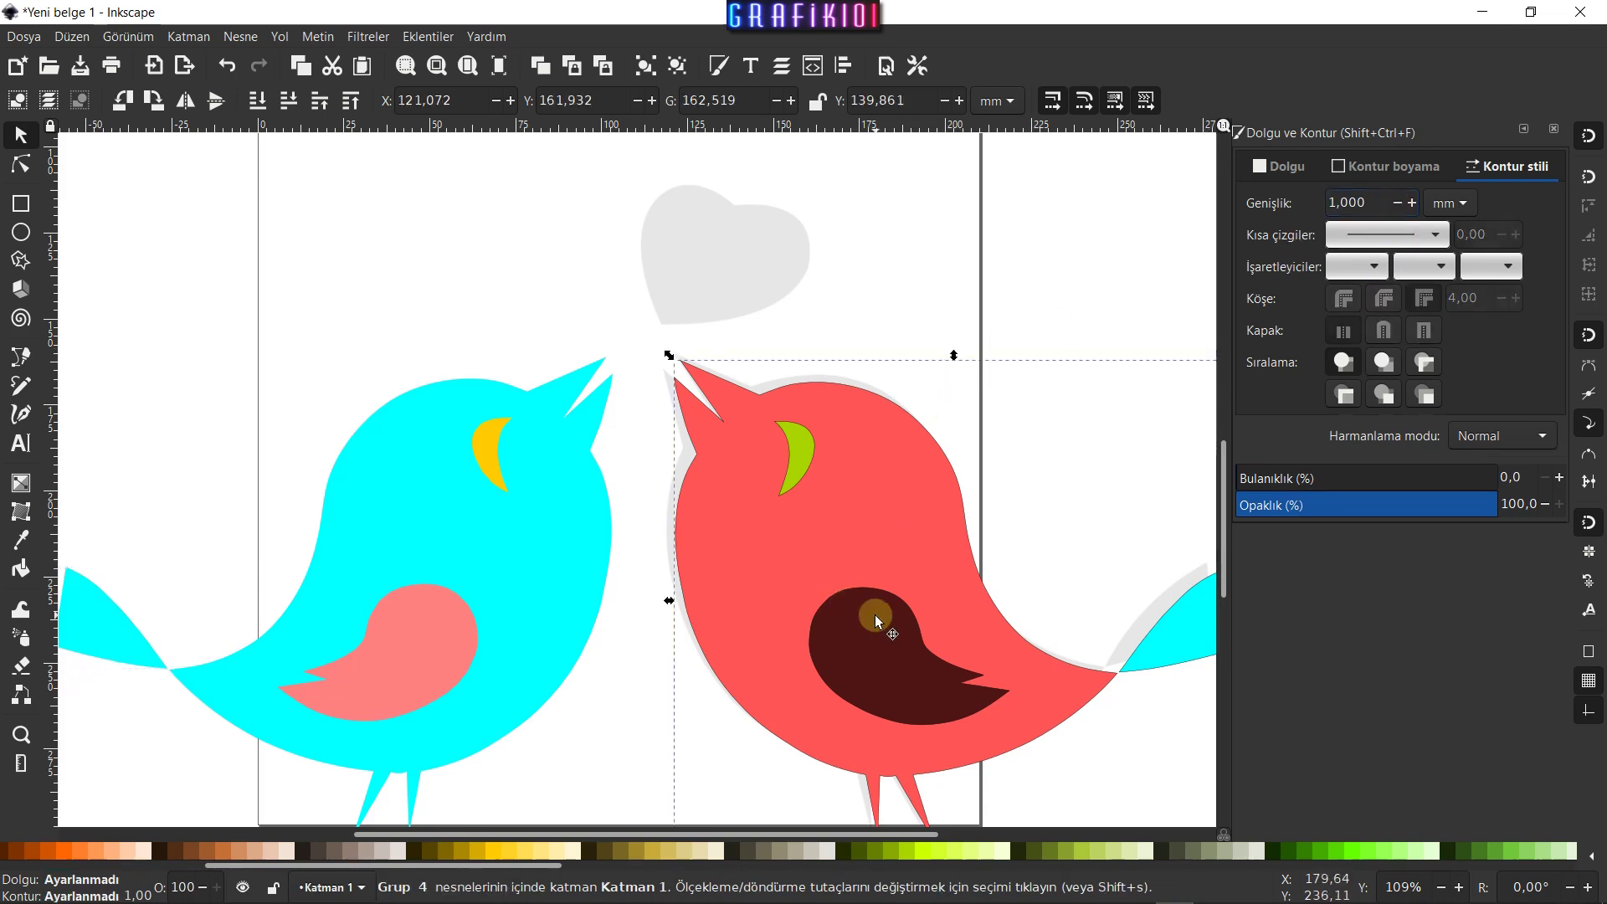
click(676, 65)
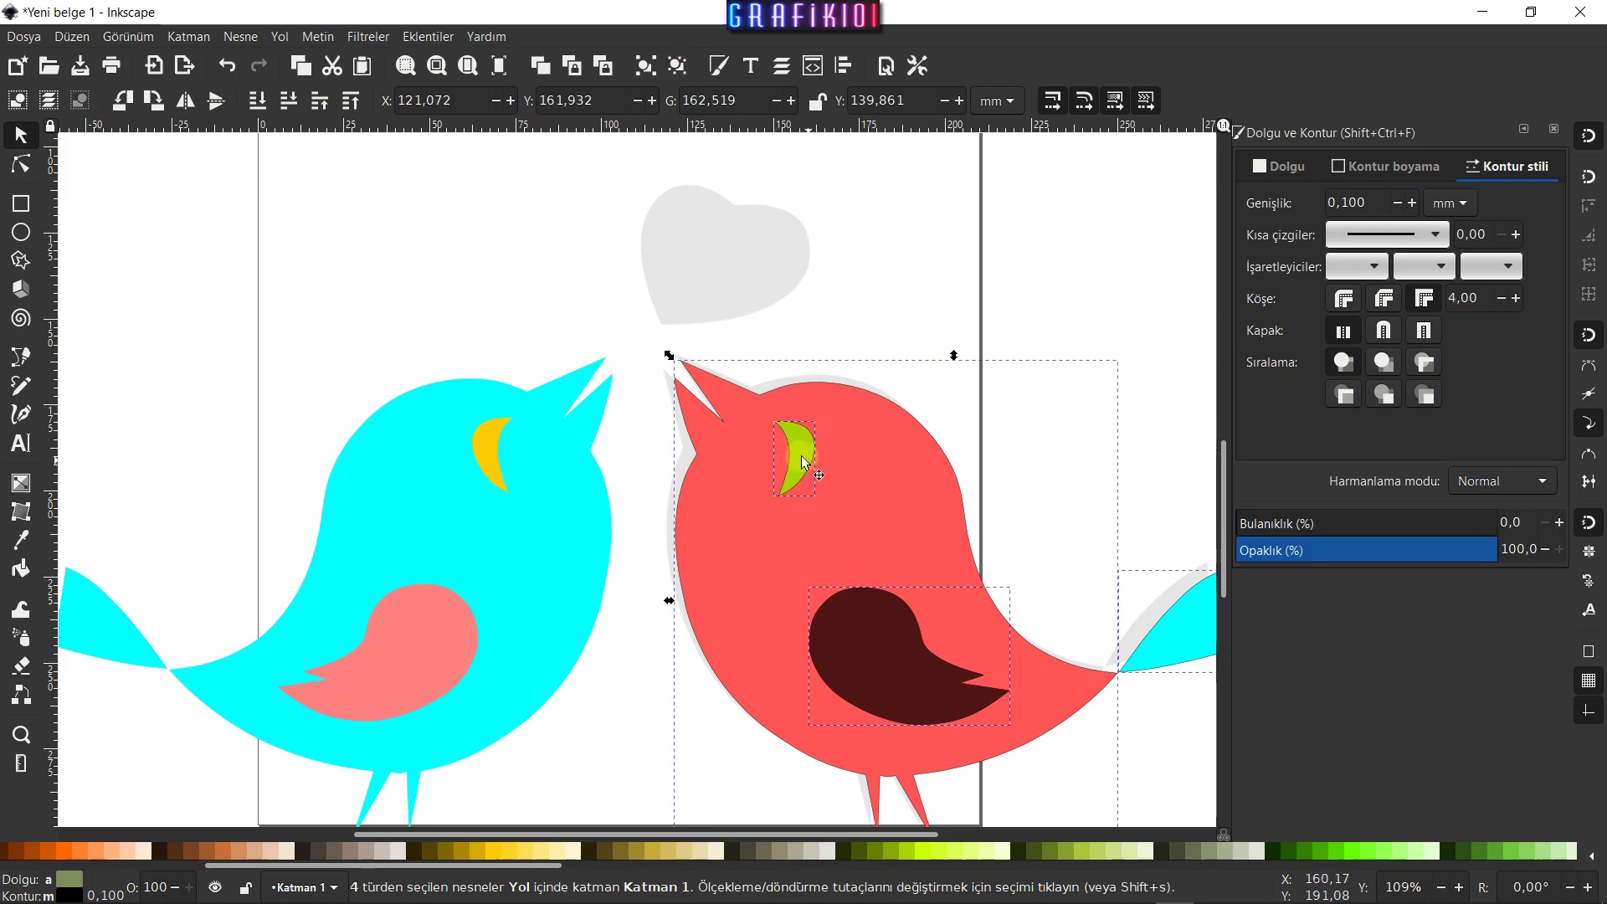
click(1396, 203)
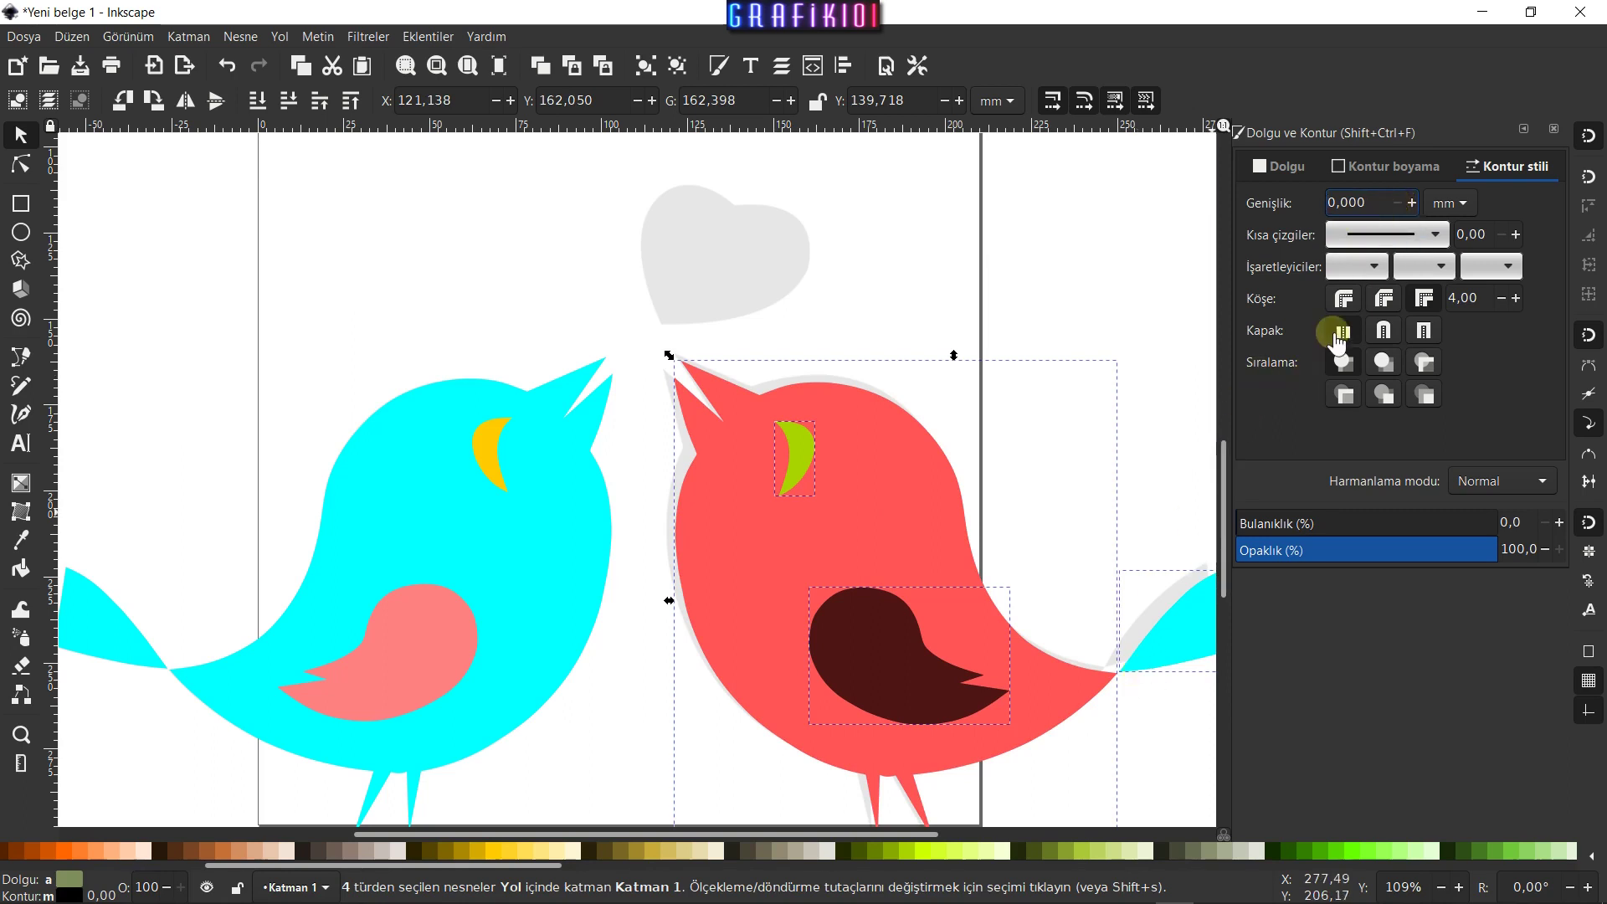
click(1412, 203)
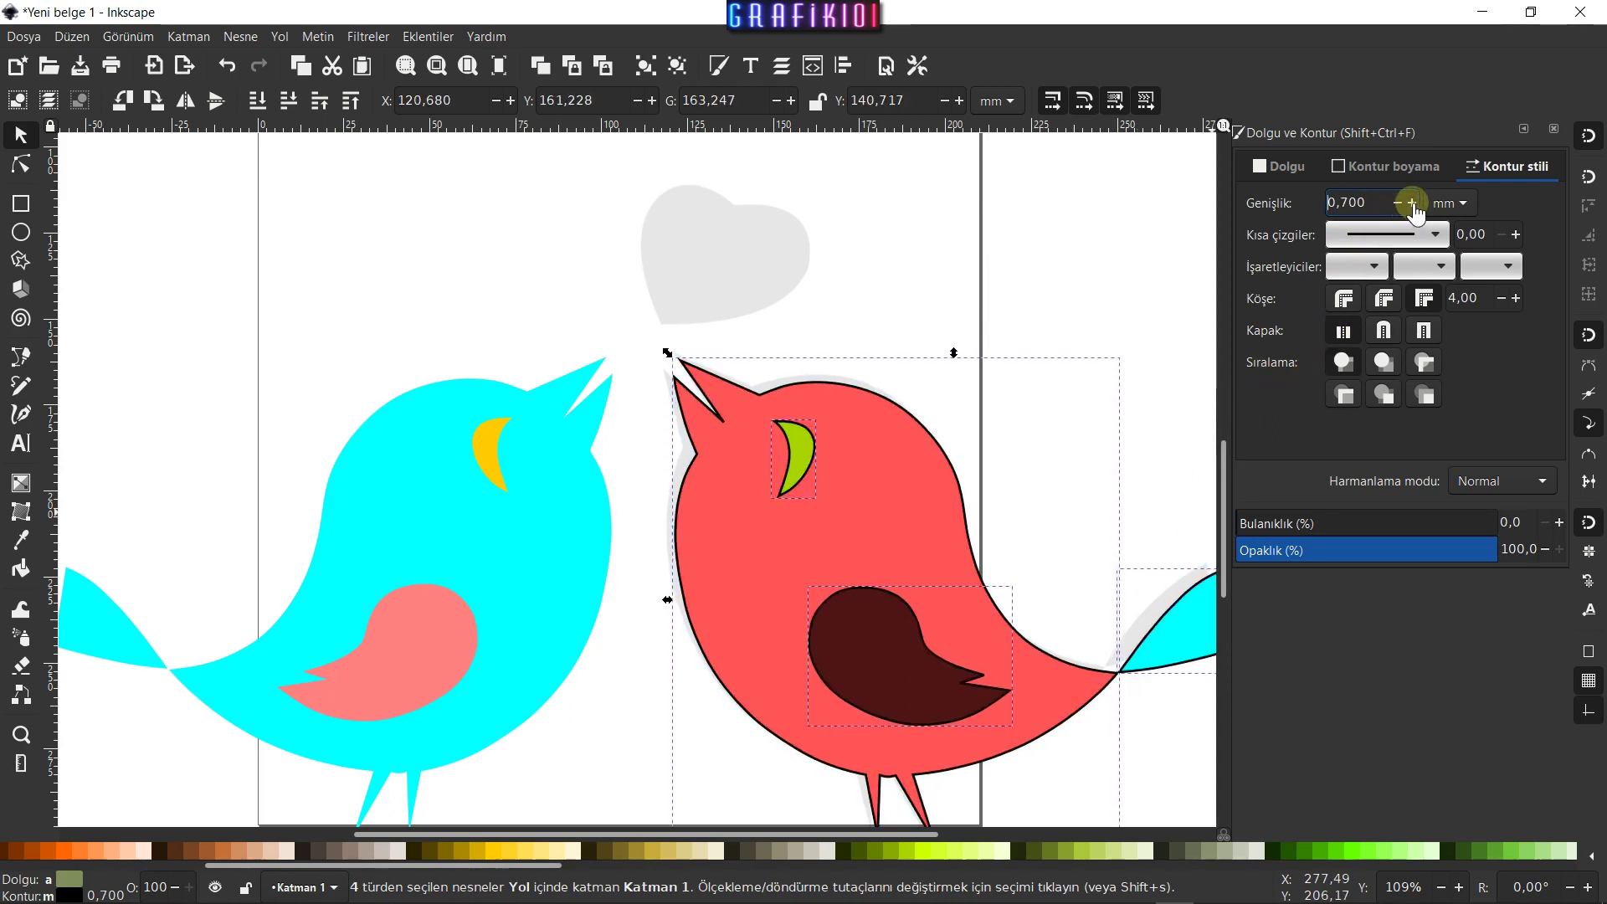
click(1412, 202)
click(1412, 203)
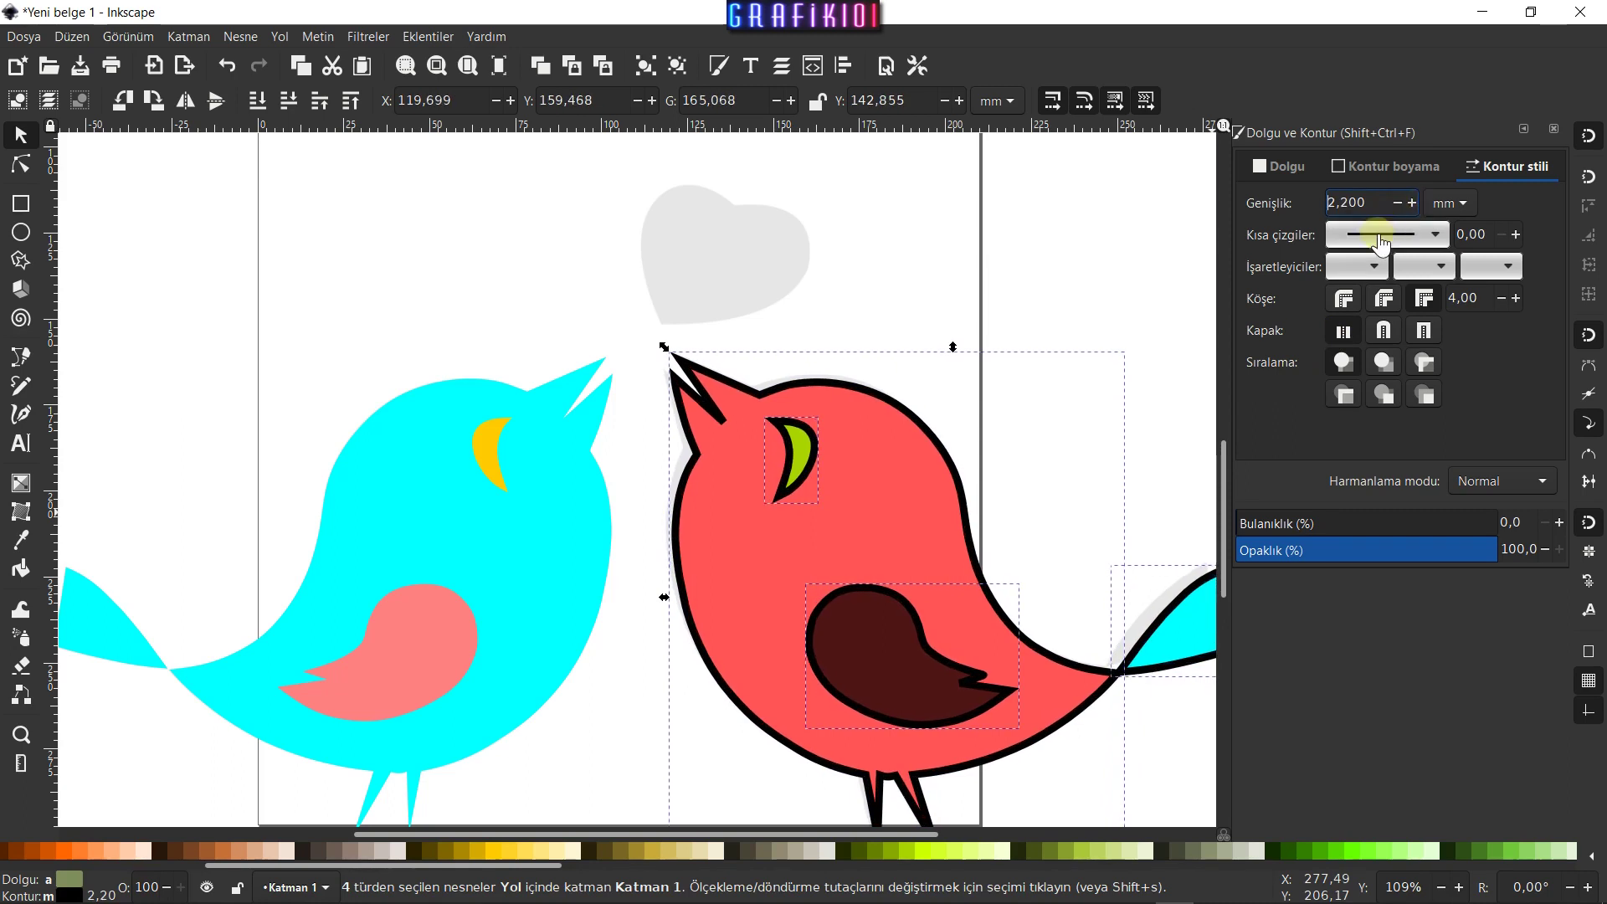
click(1396, 203)
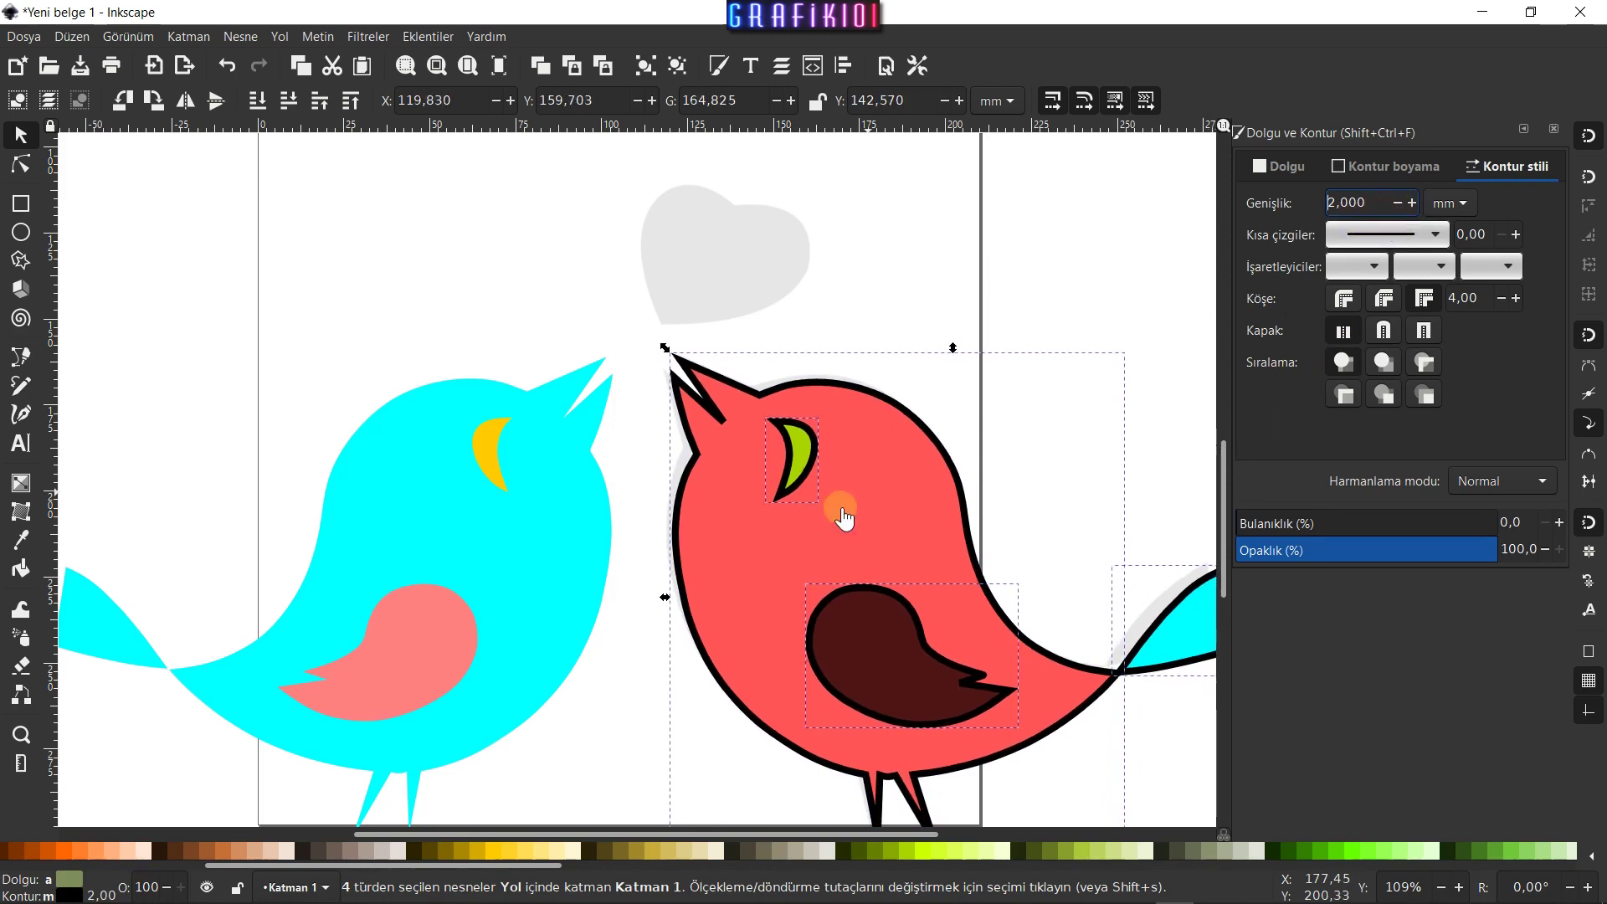
scroll(840, 510, down, 2)
scroll(783, 618, right, 7)
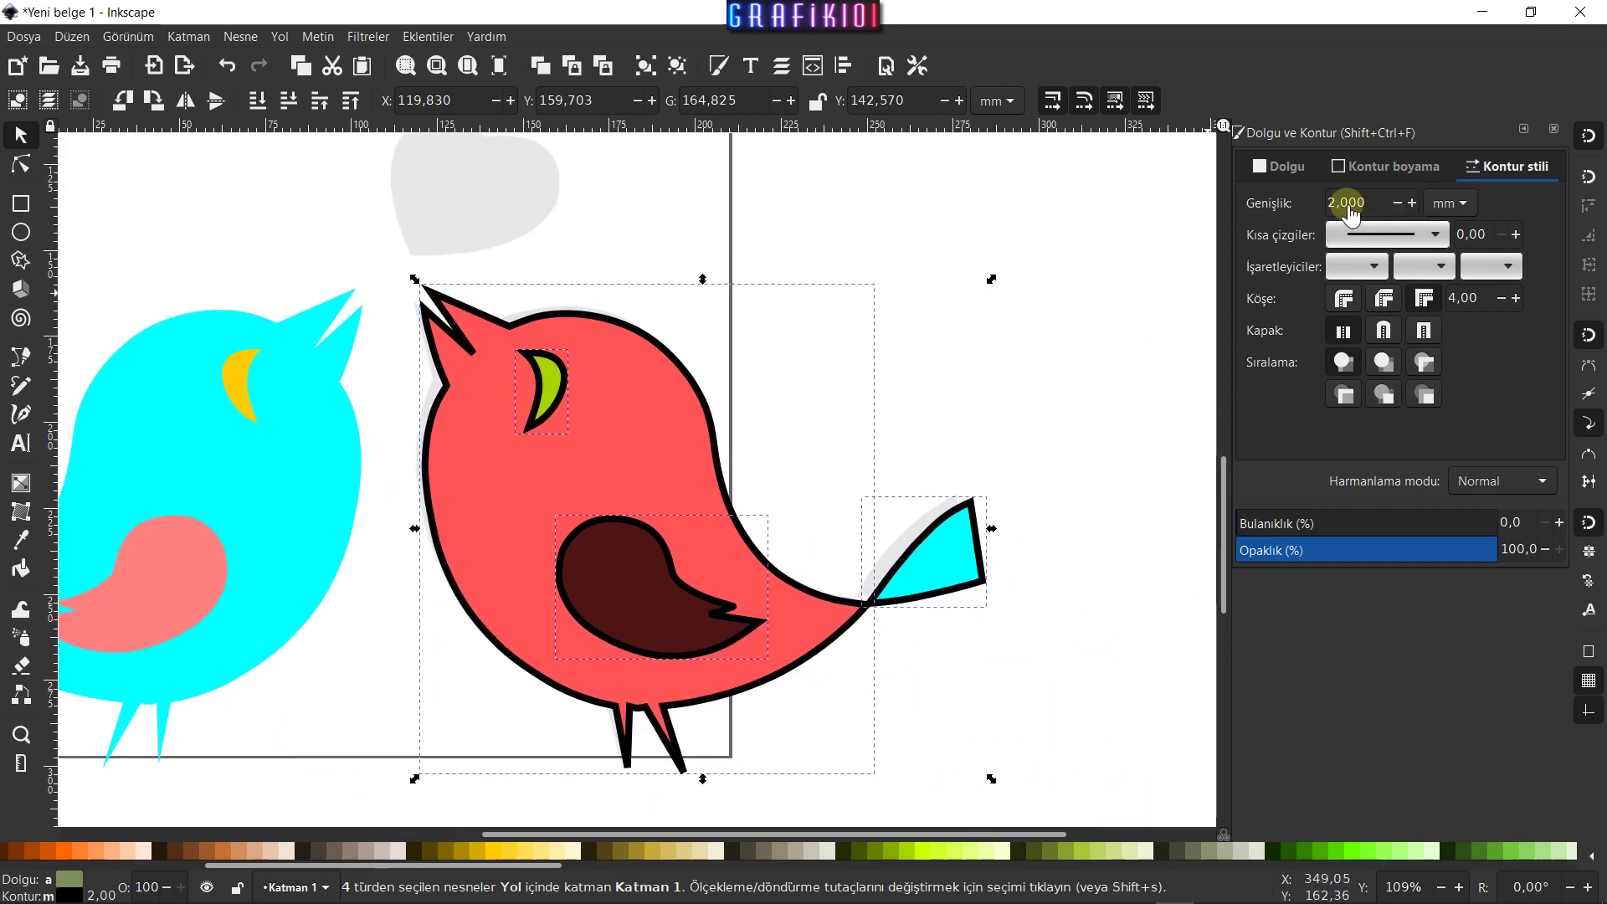
text(0)
key(Return)
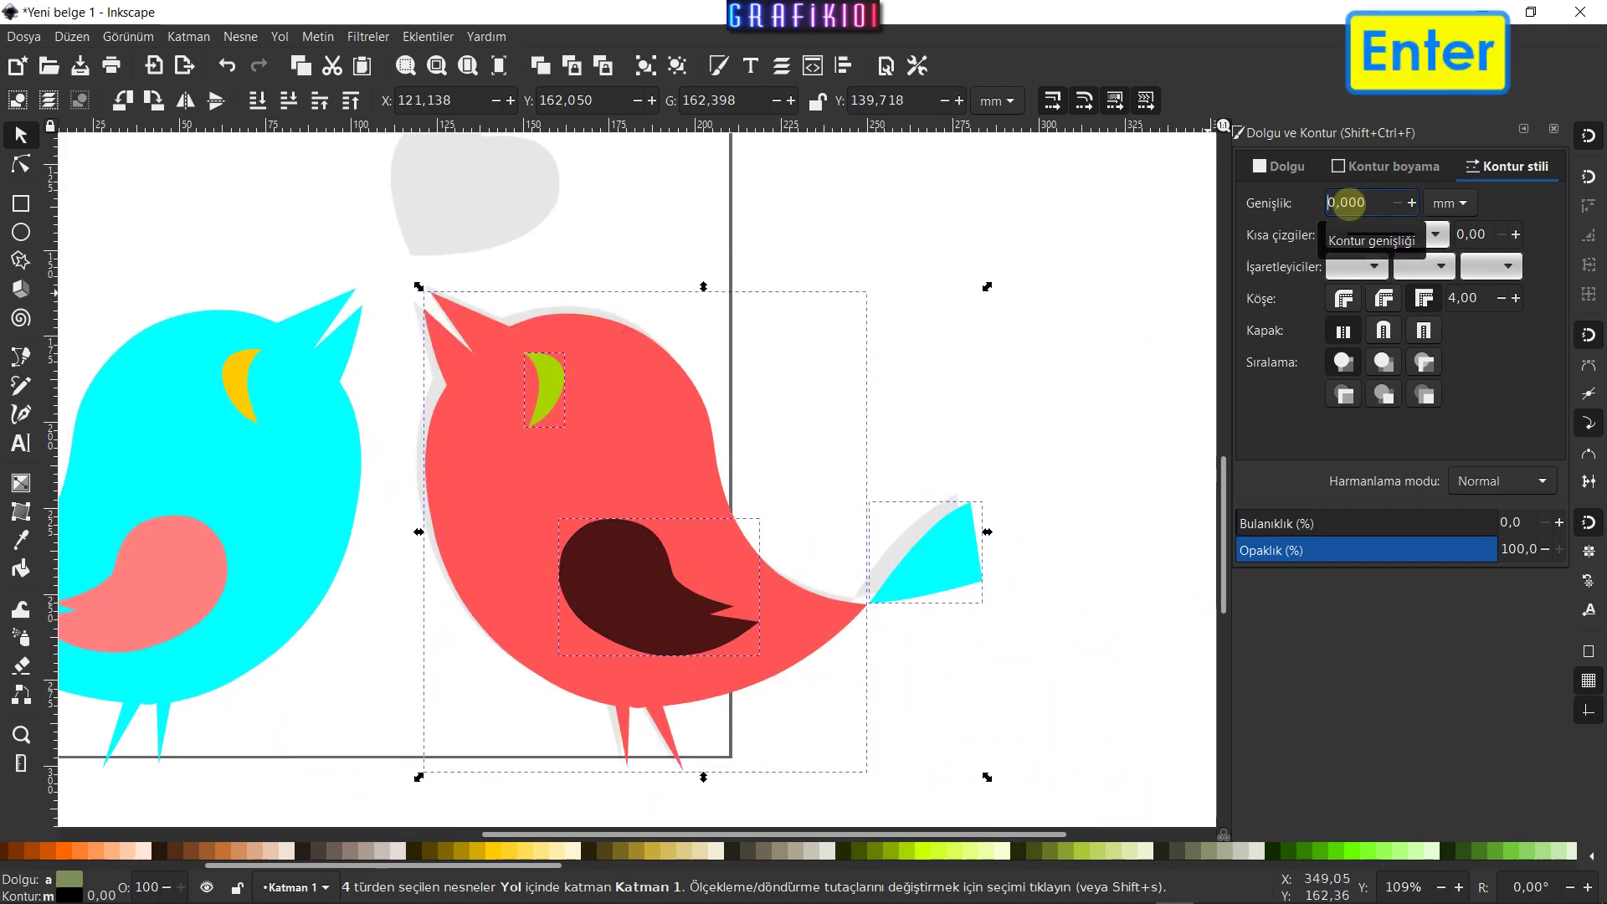
Box-select the red bird's four parts and group them
click(1092, 540)
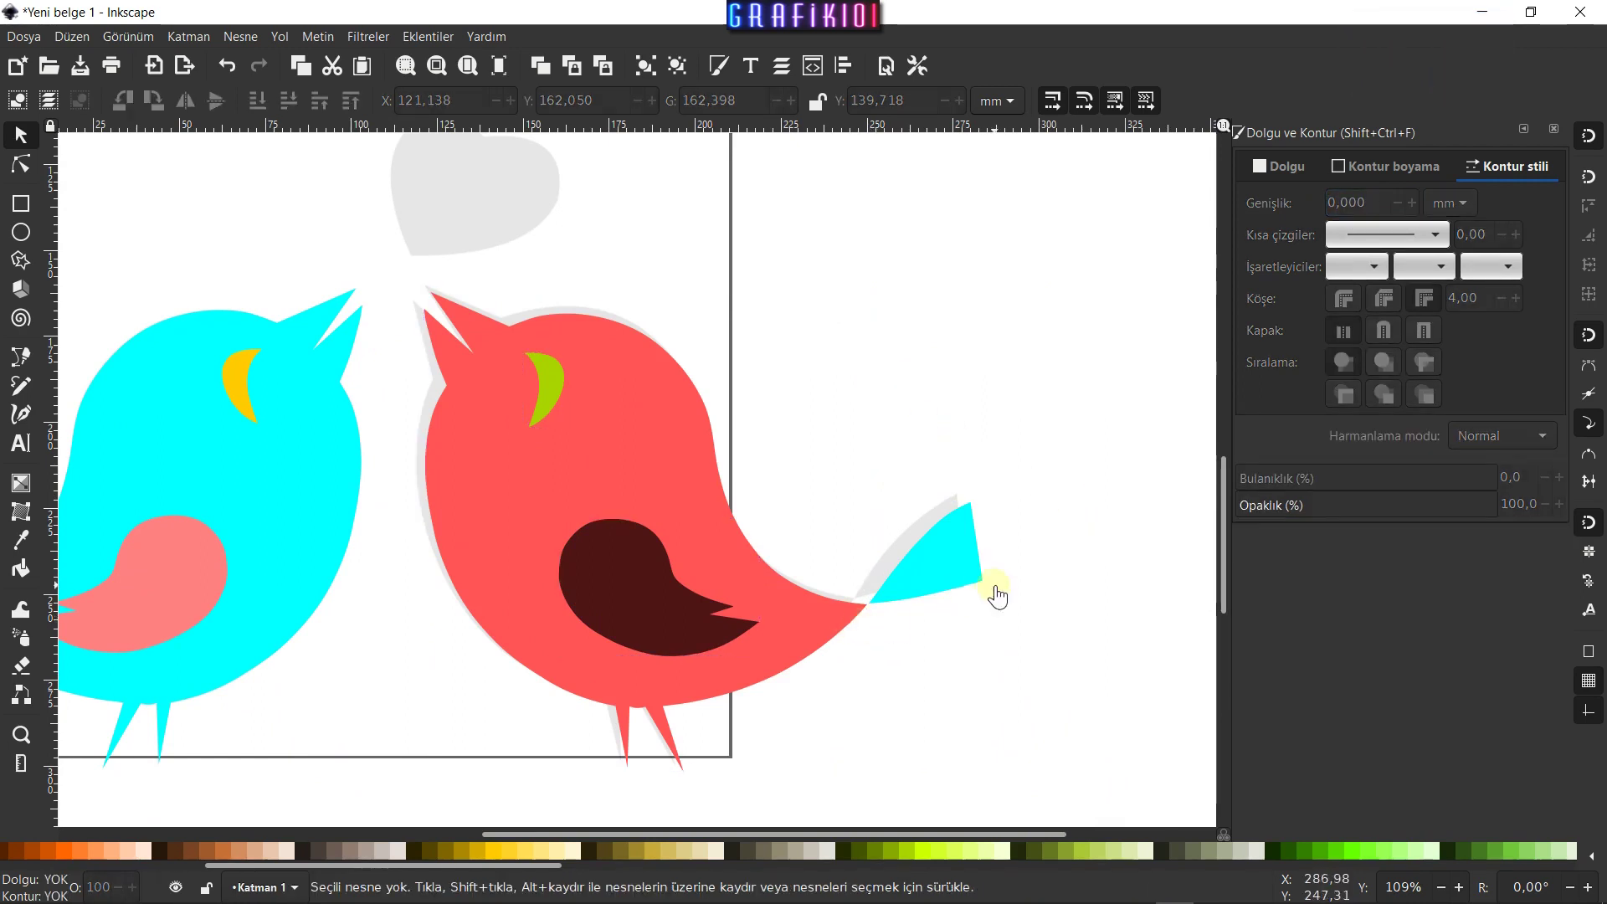
drag(1050, 221, 392, 734)
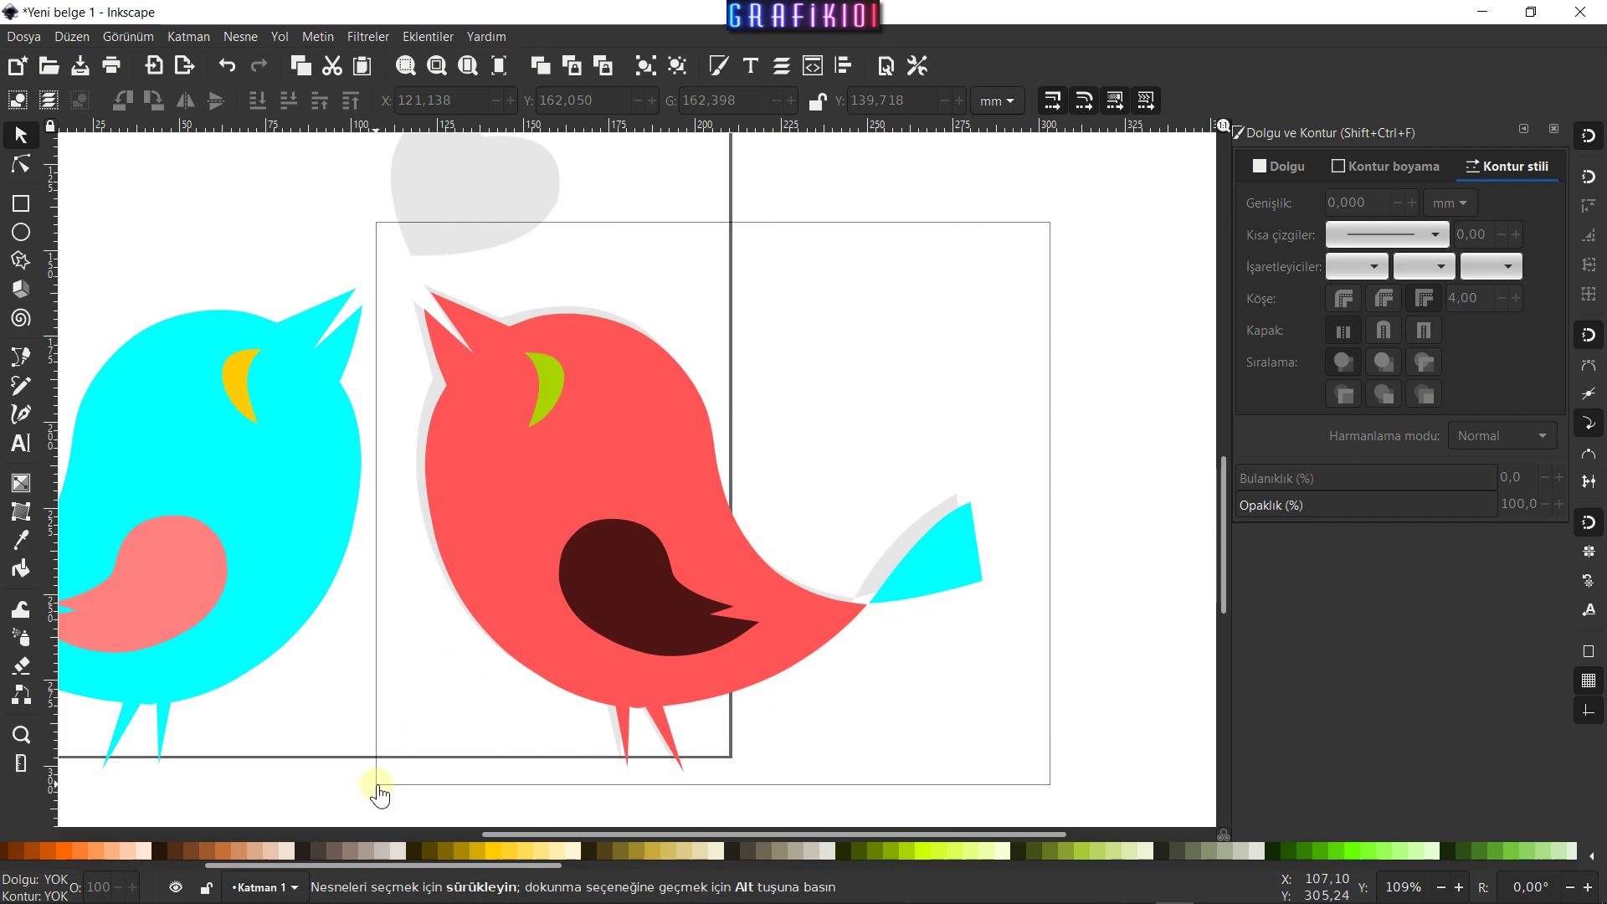
drag(391, 734, 377, 785)
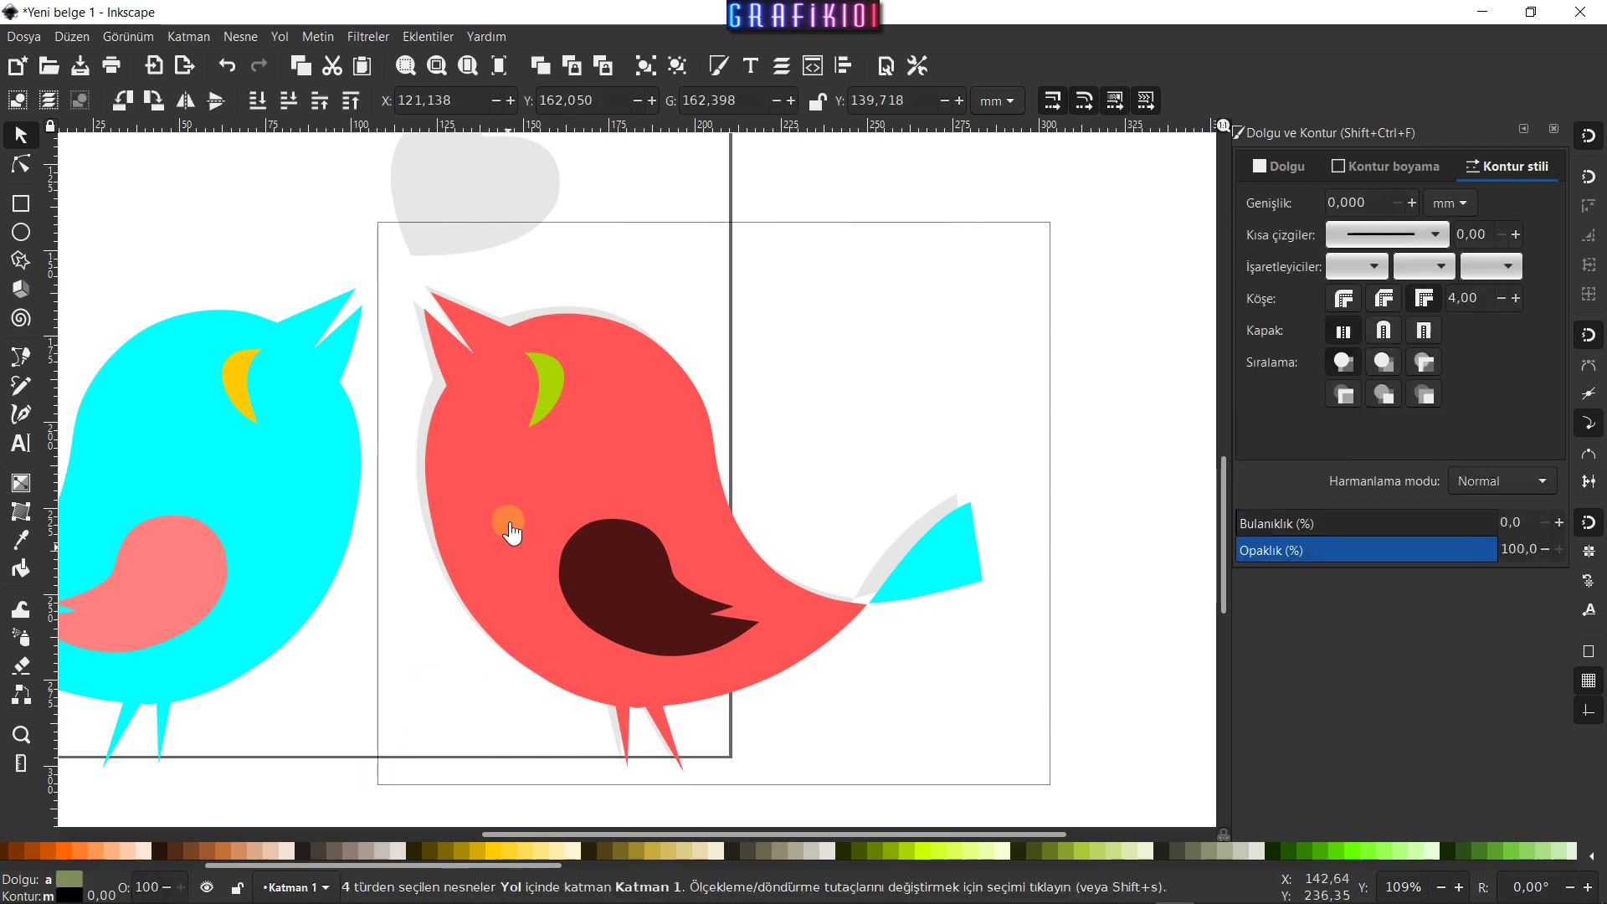
click(644, 68)
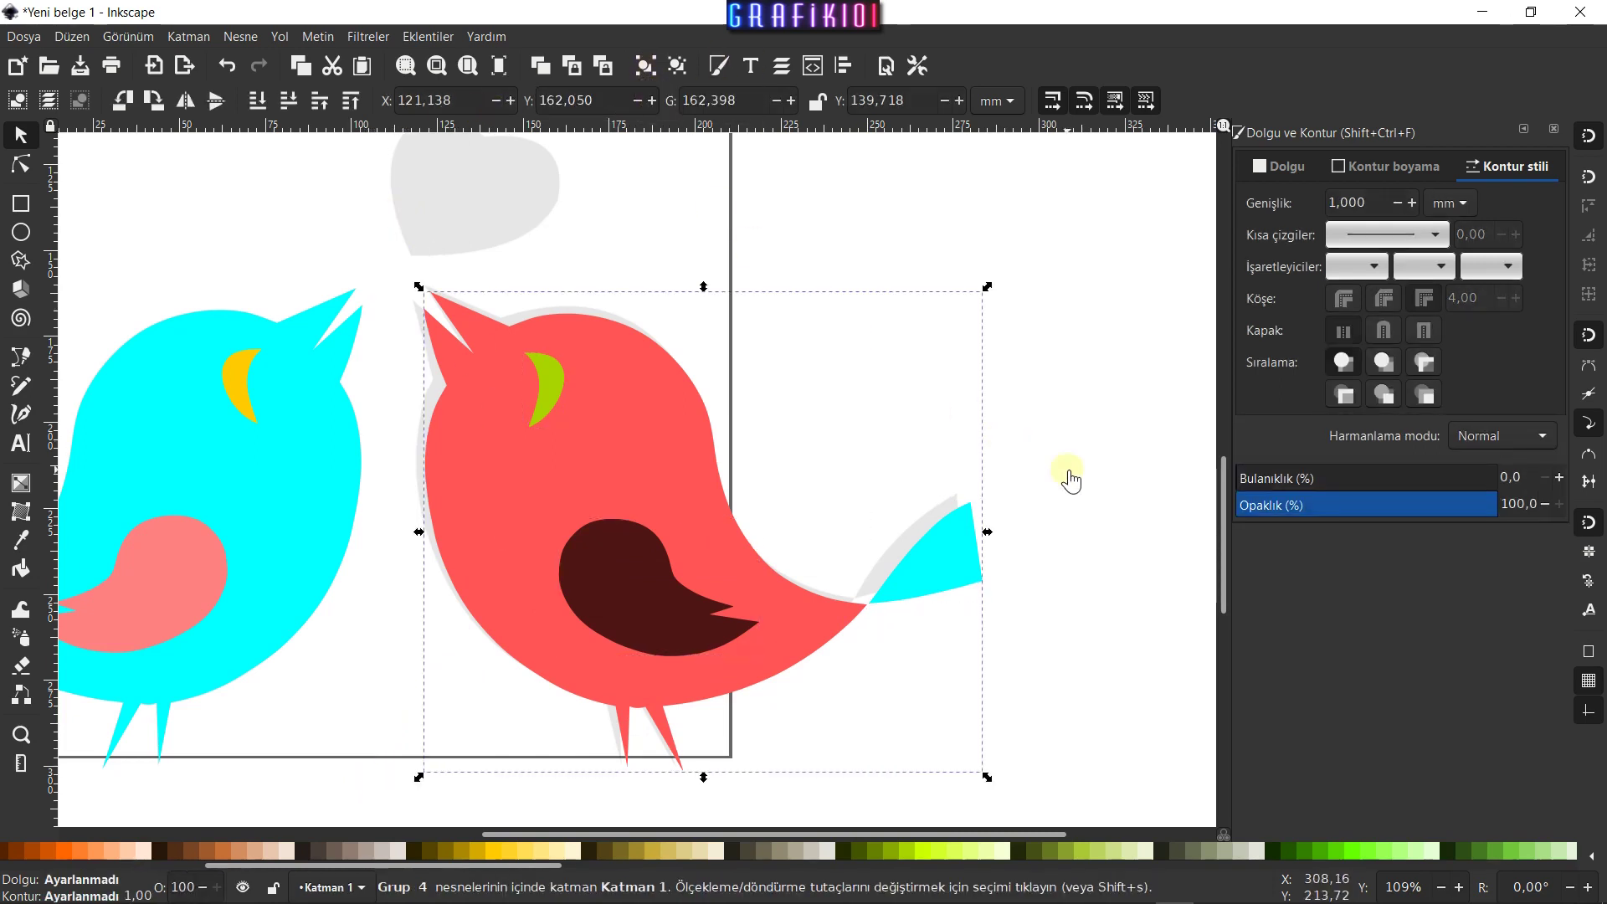
Delete the faded hearts image above the birds
scroll(527, 645, down, 1)
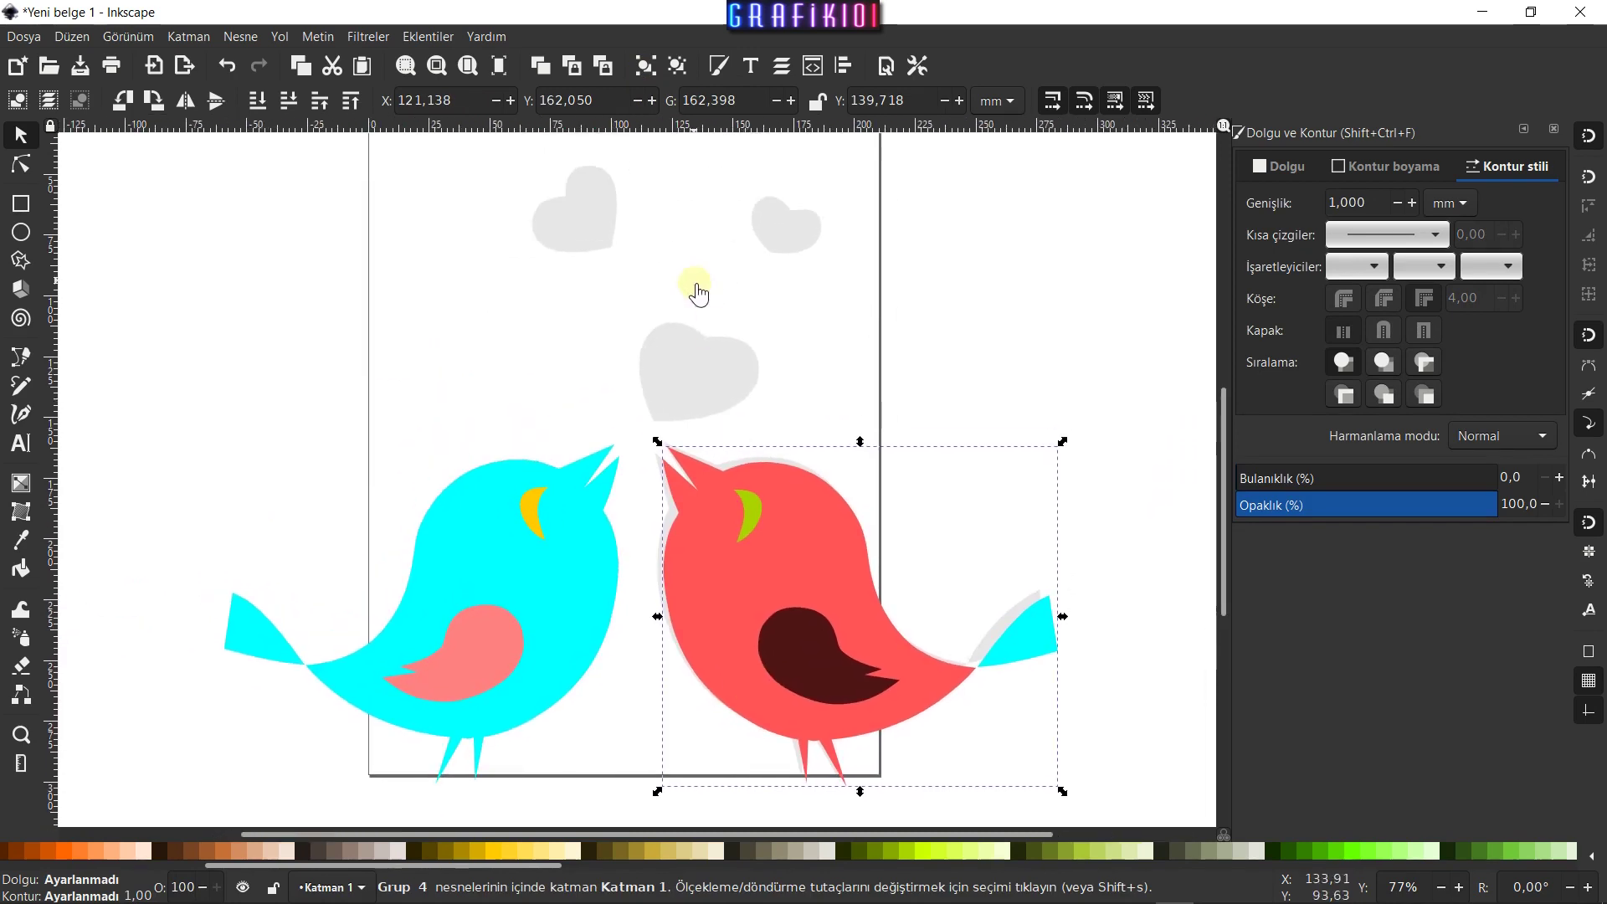
right_click(704, 346)
click(809, 609)
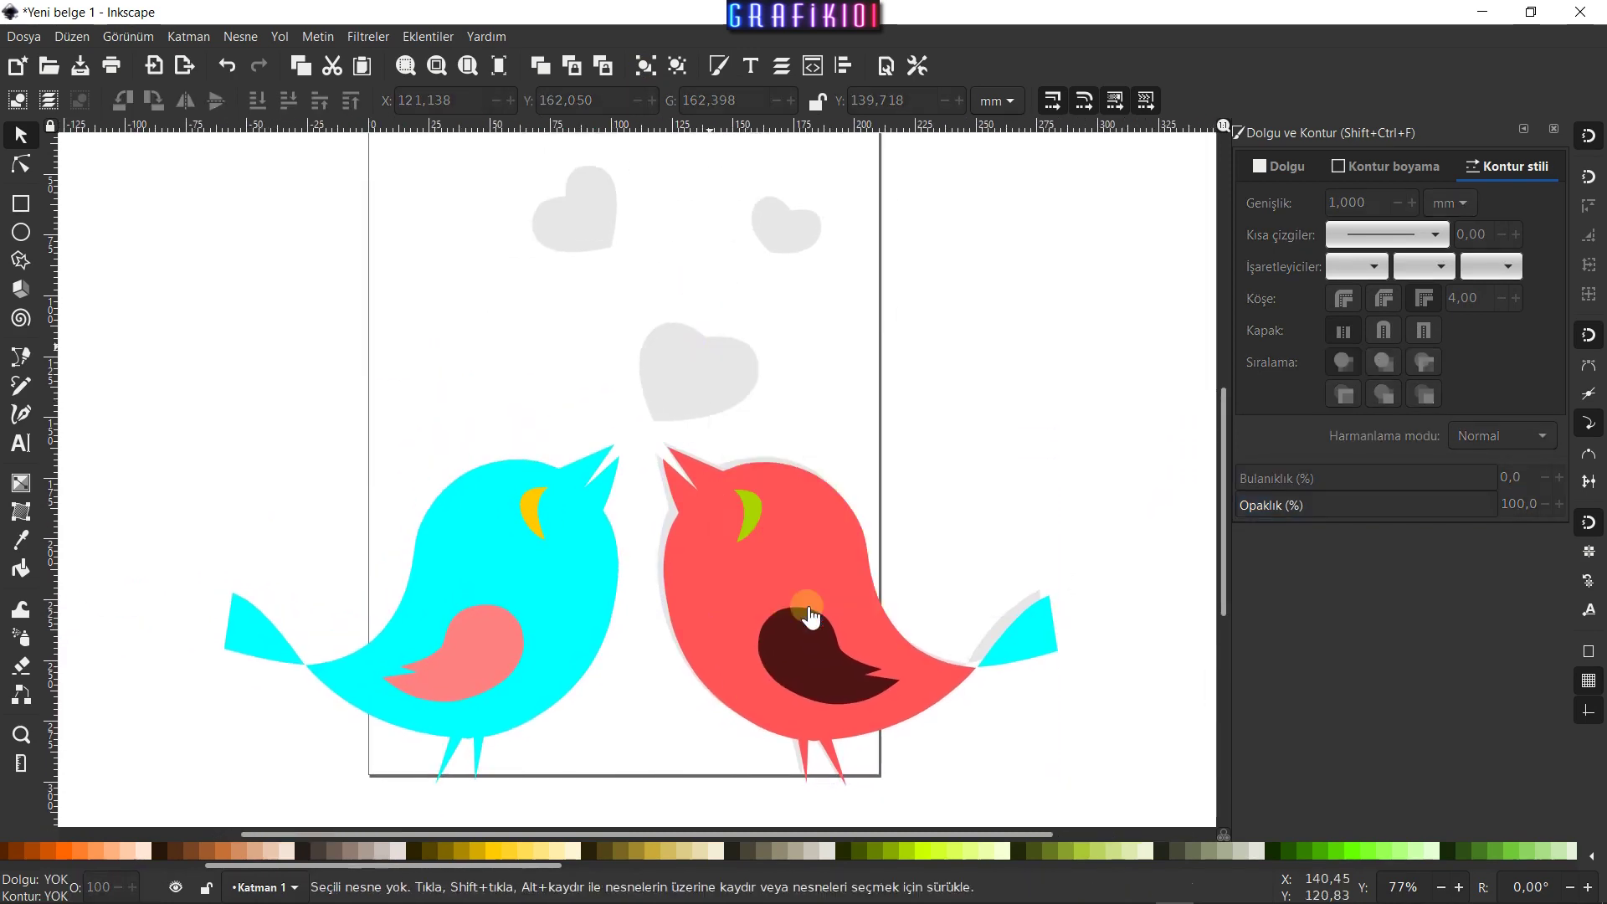
click(739, 378)
key(Delete)
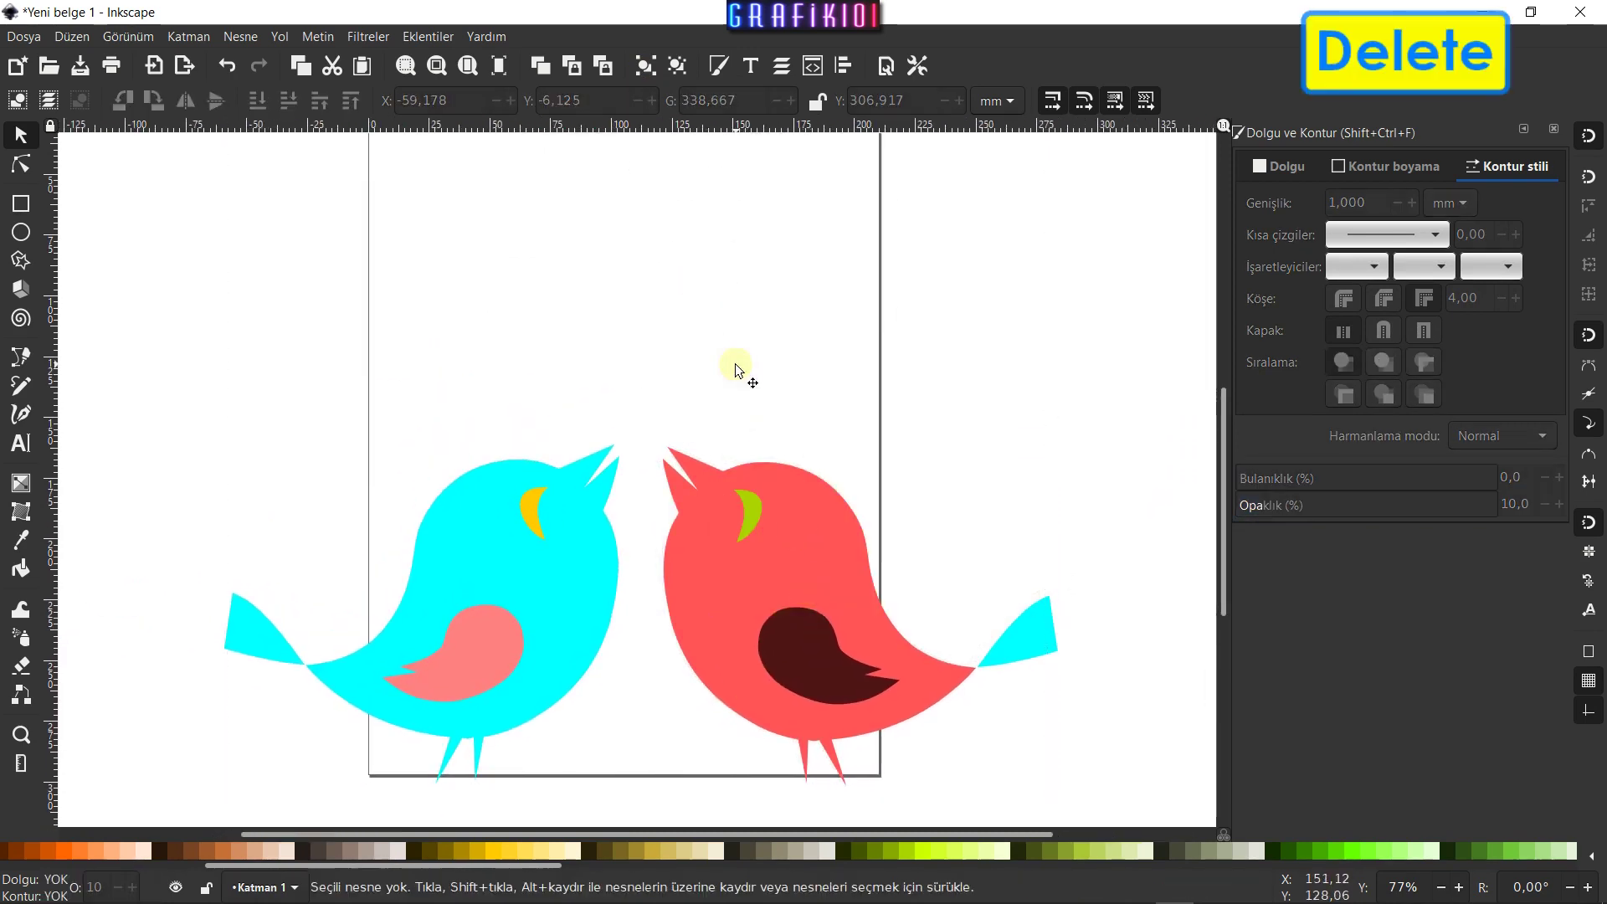
Select every part of the cyan bird and group them into one object
drag(1112, 448, 204, 790)
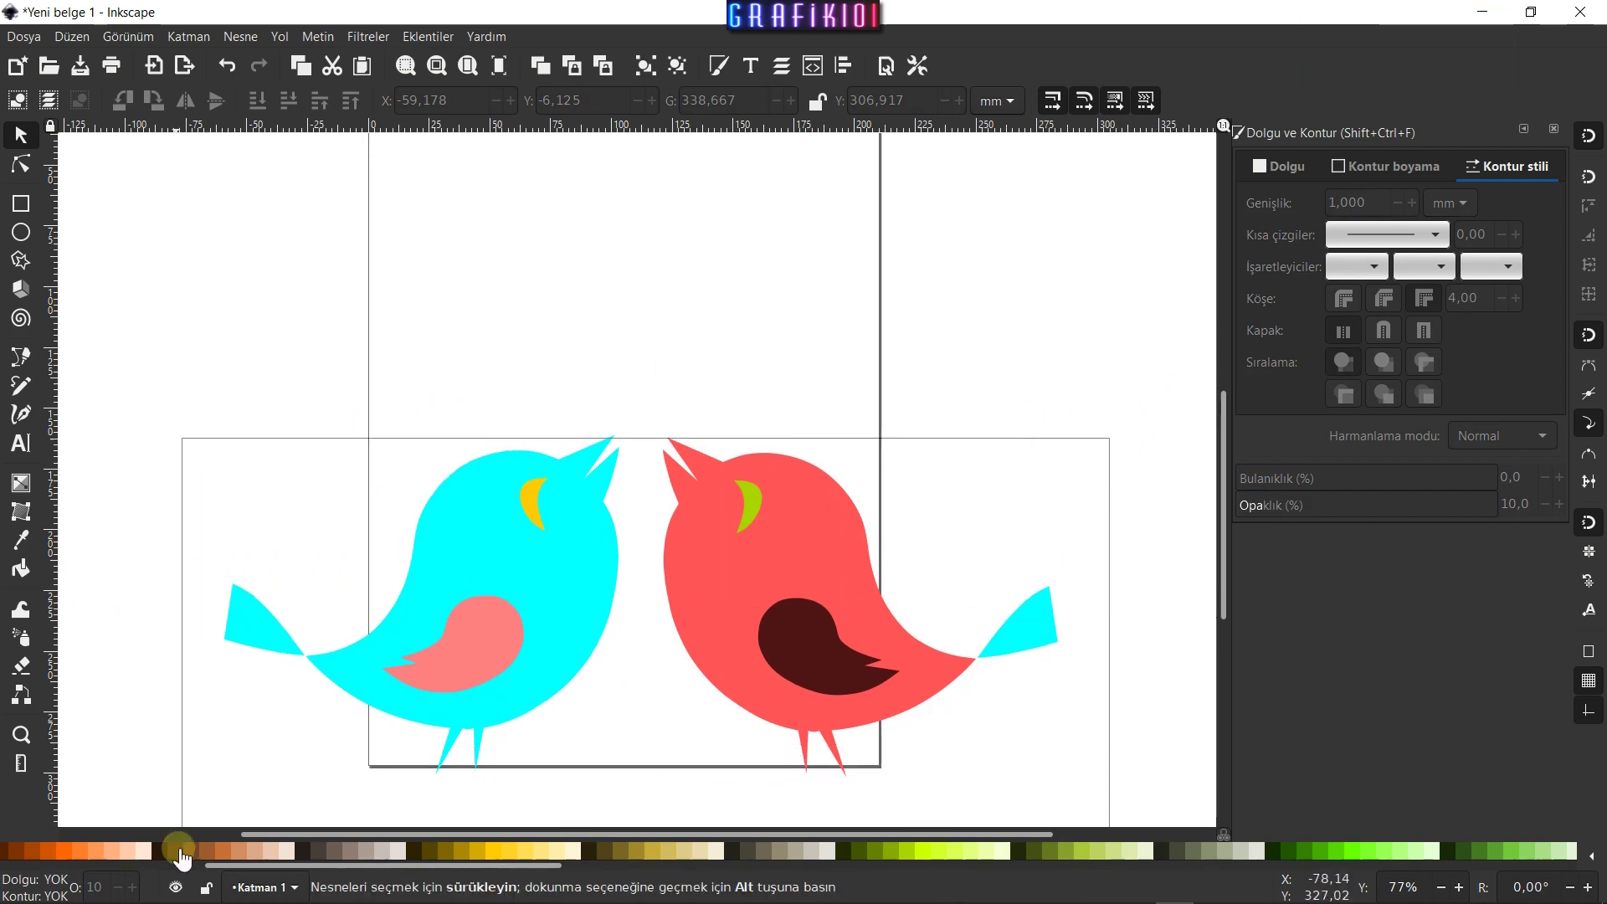
click(630, 572)
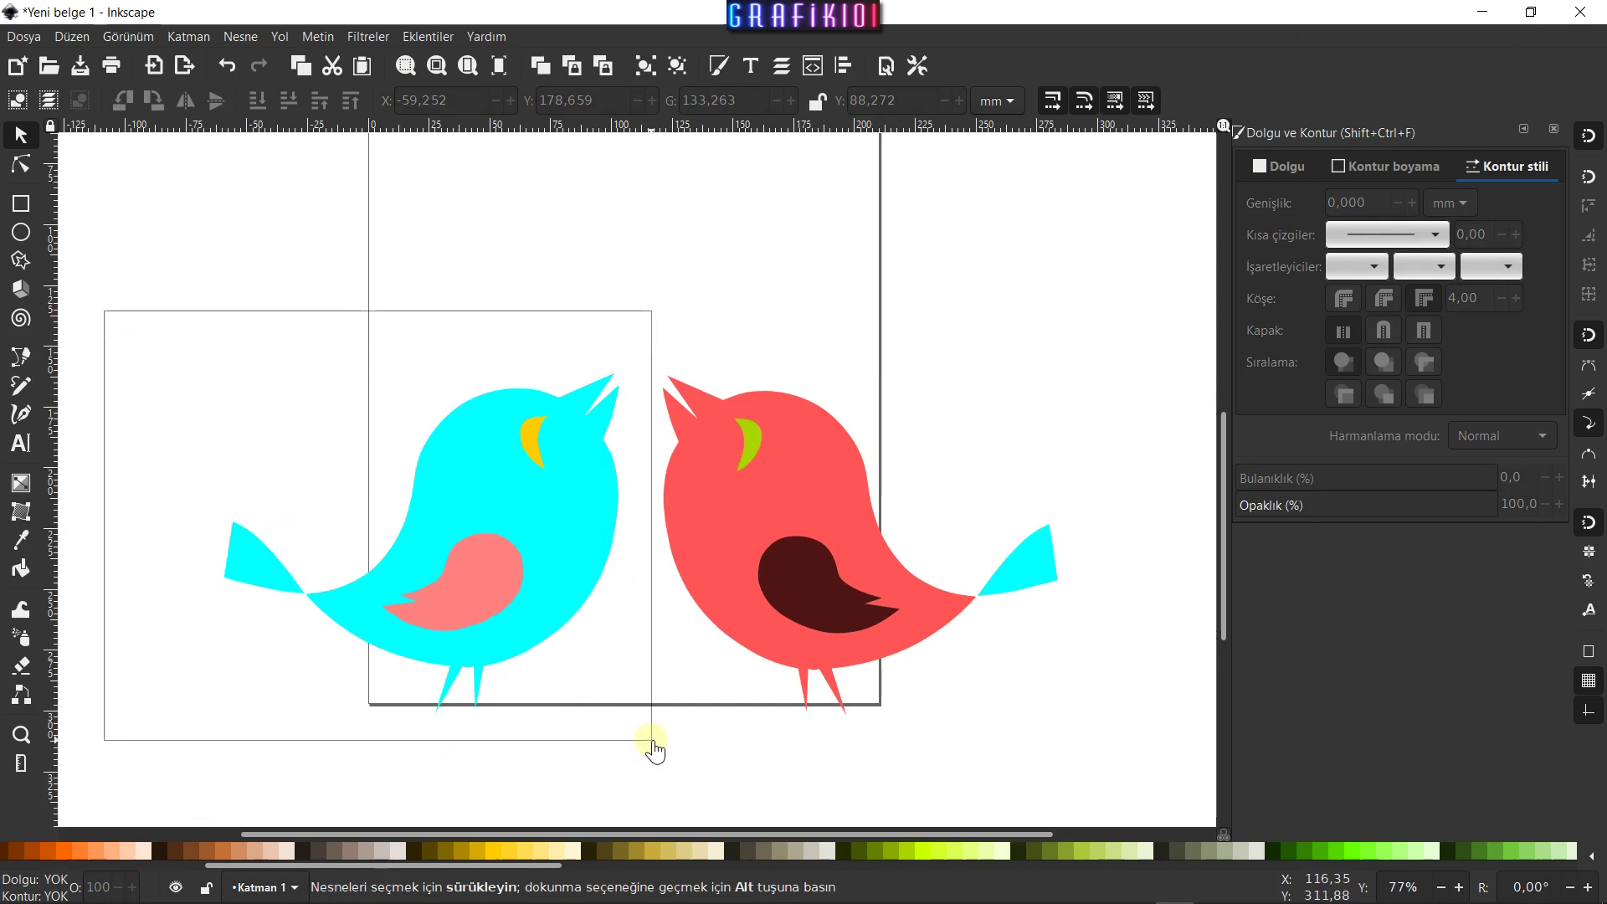
drag(559, 706, 614, 712)
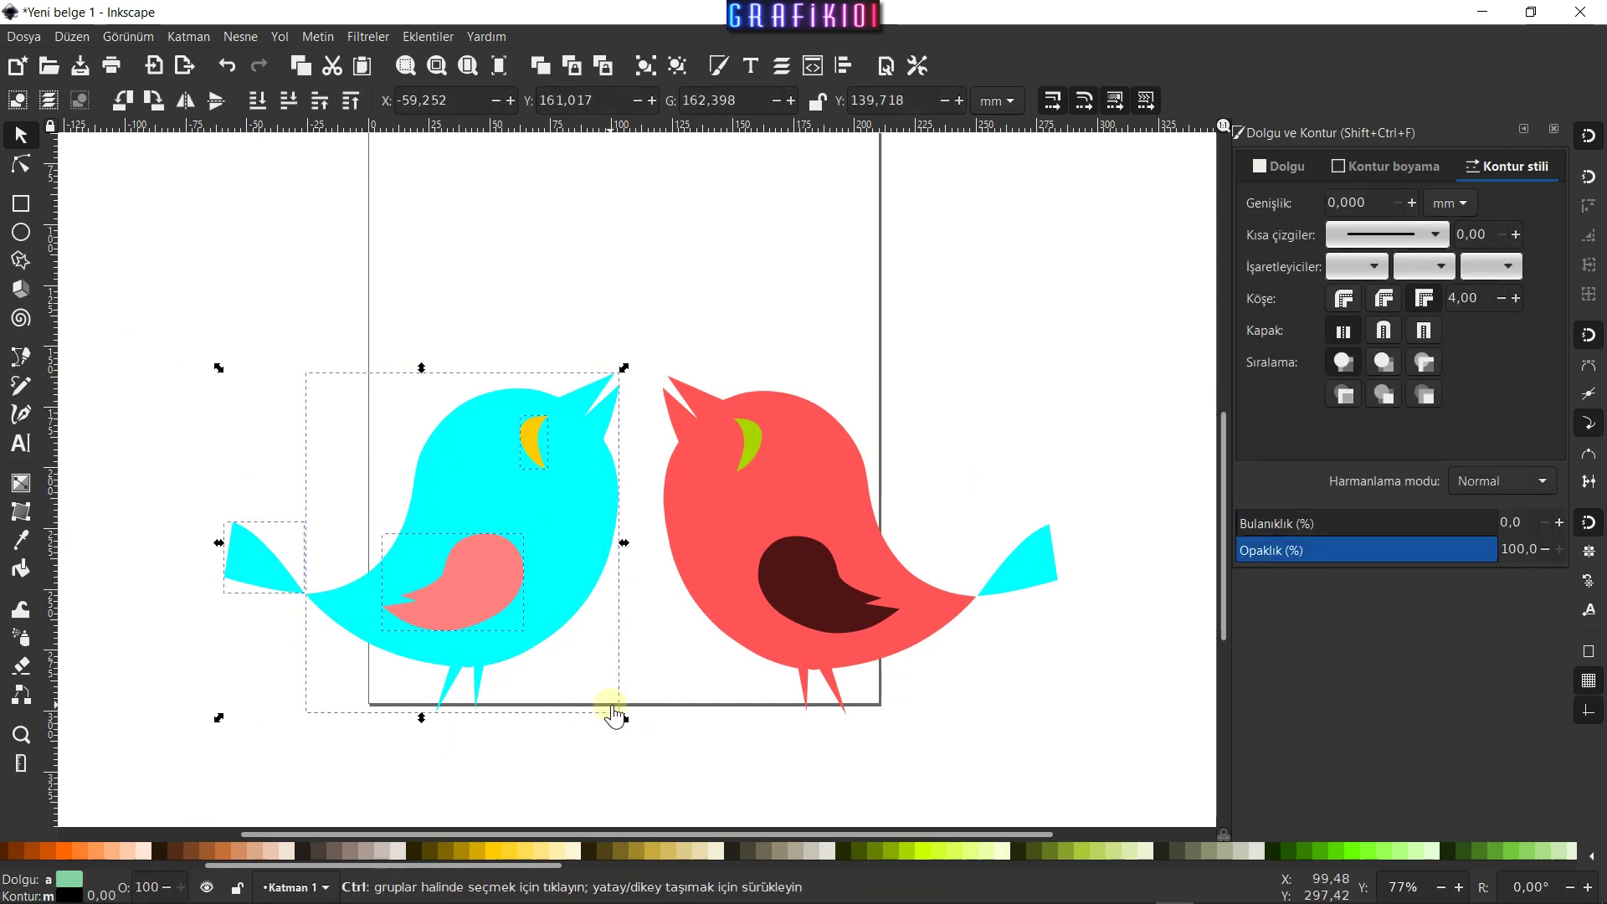
key(ctrl+g)
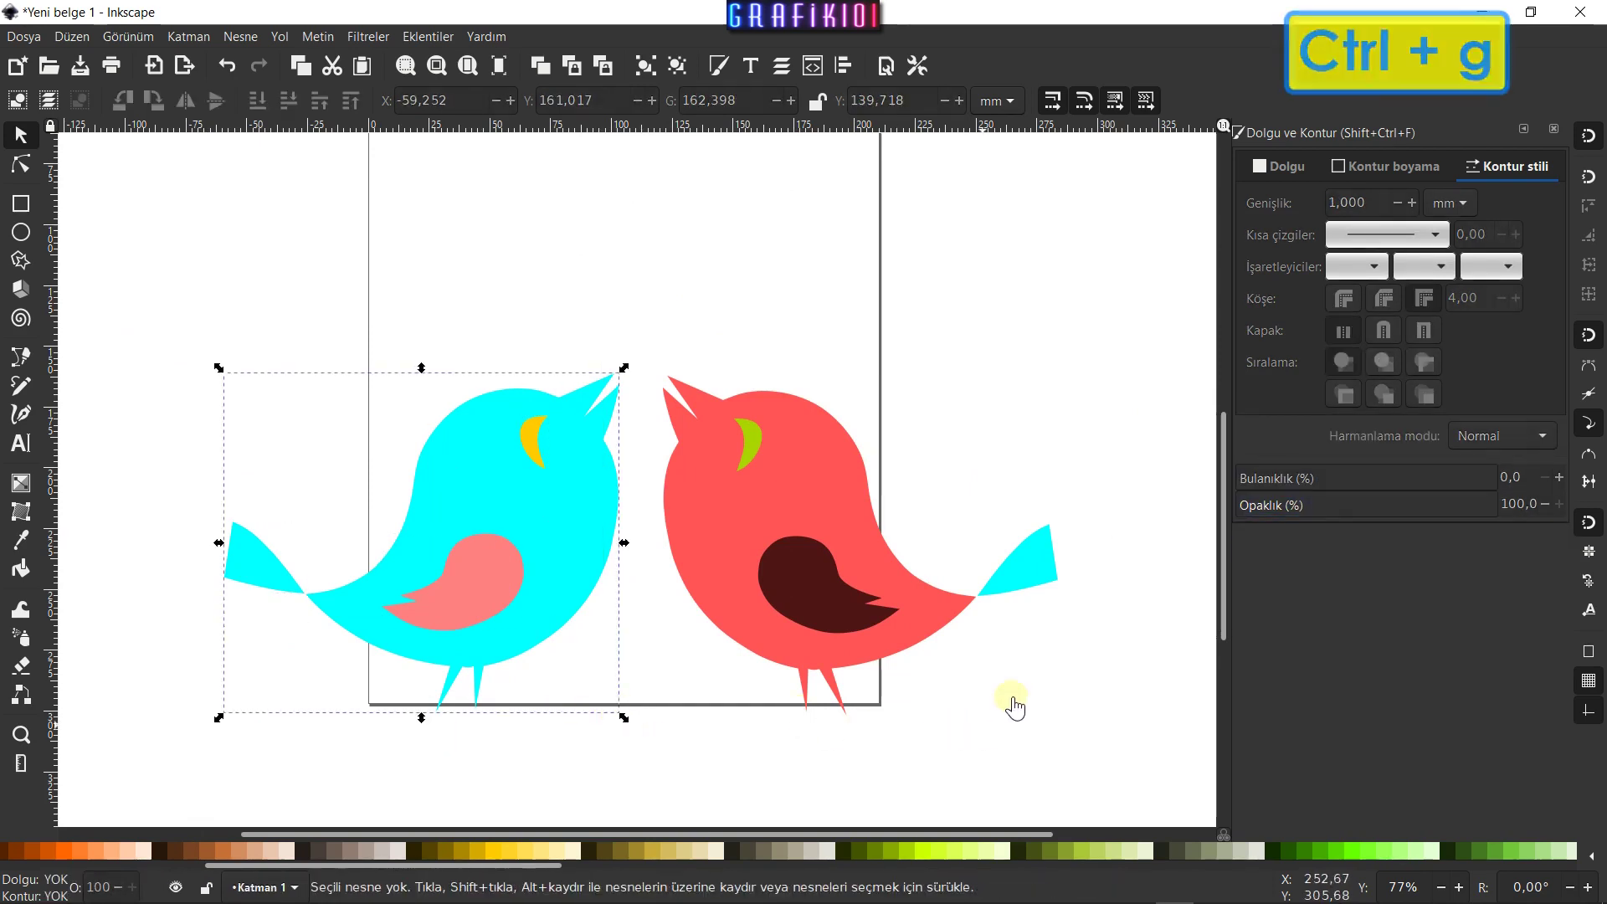
click(1009, 661)
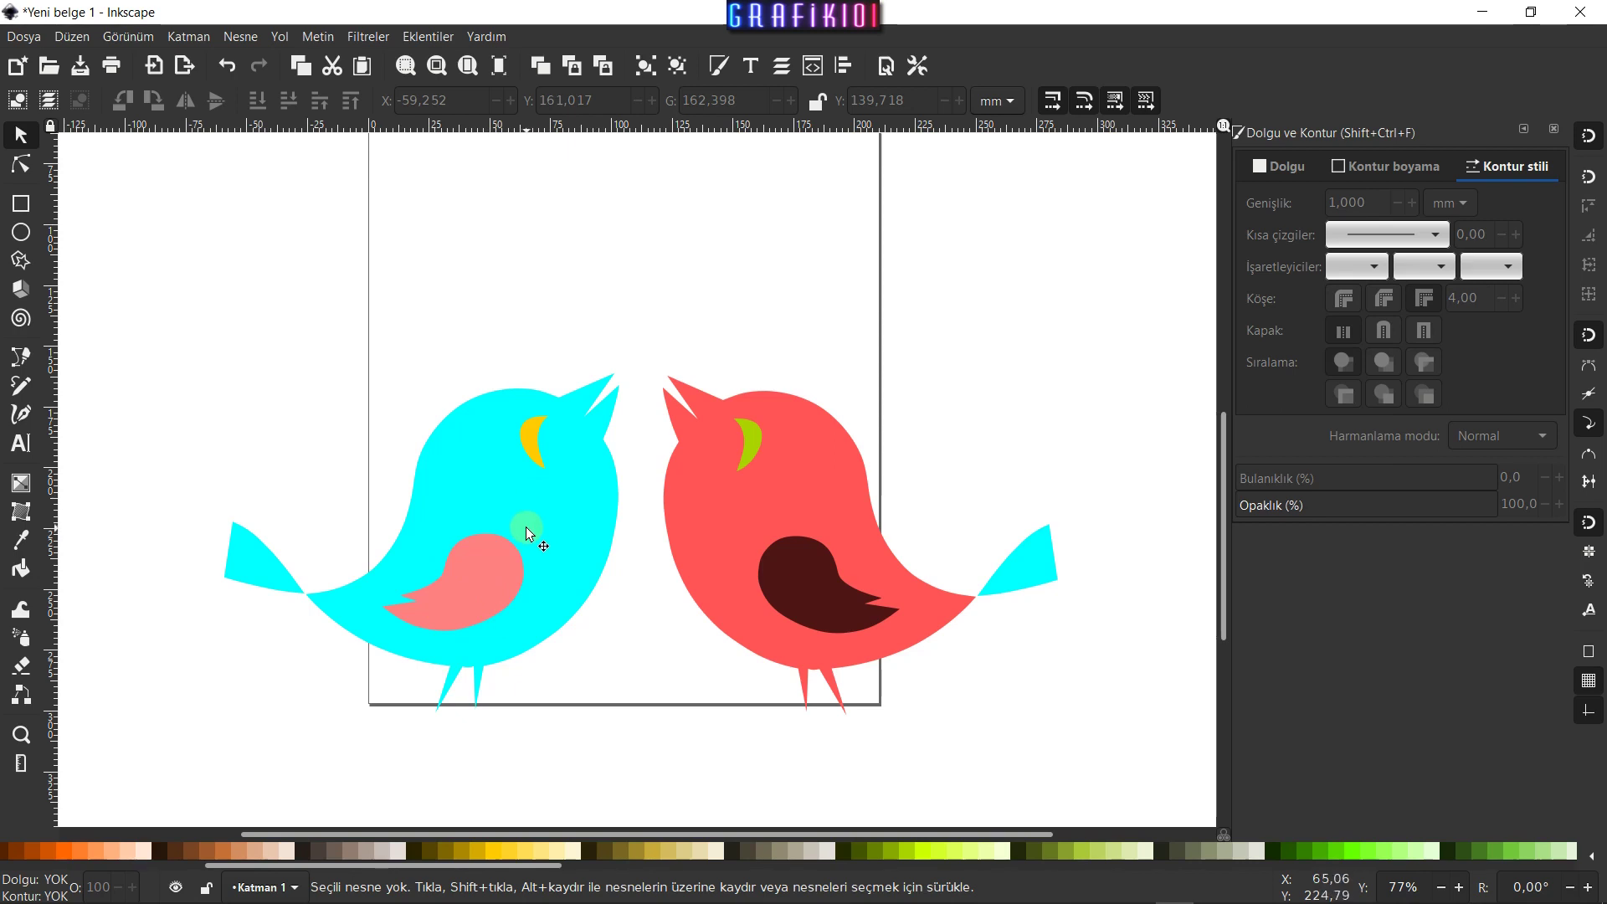
Ungroup the cyan bird and recolour its tail orange
click(454, 505)
click(677, 65)
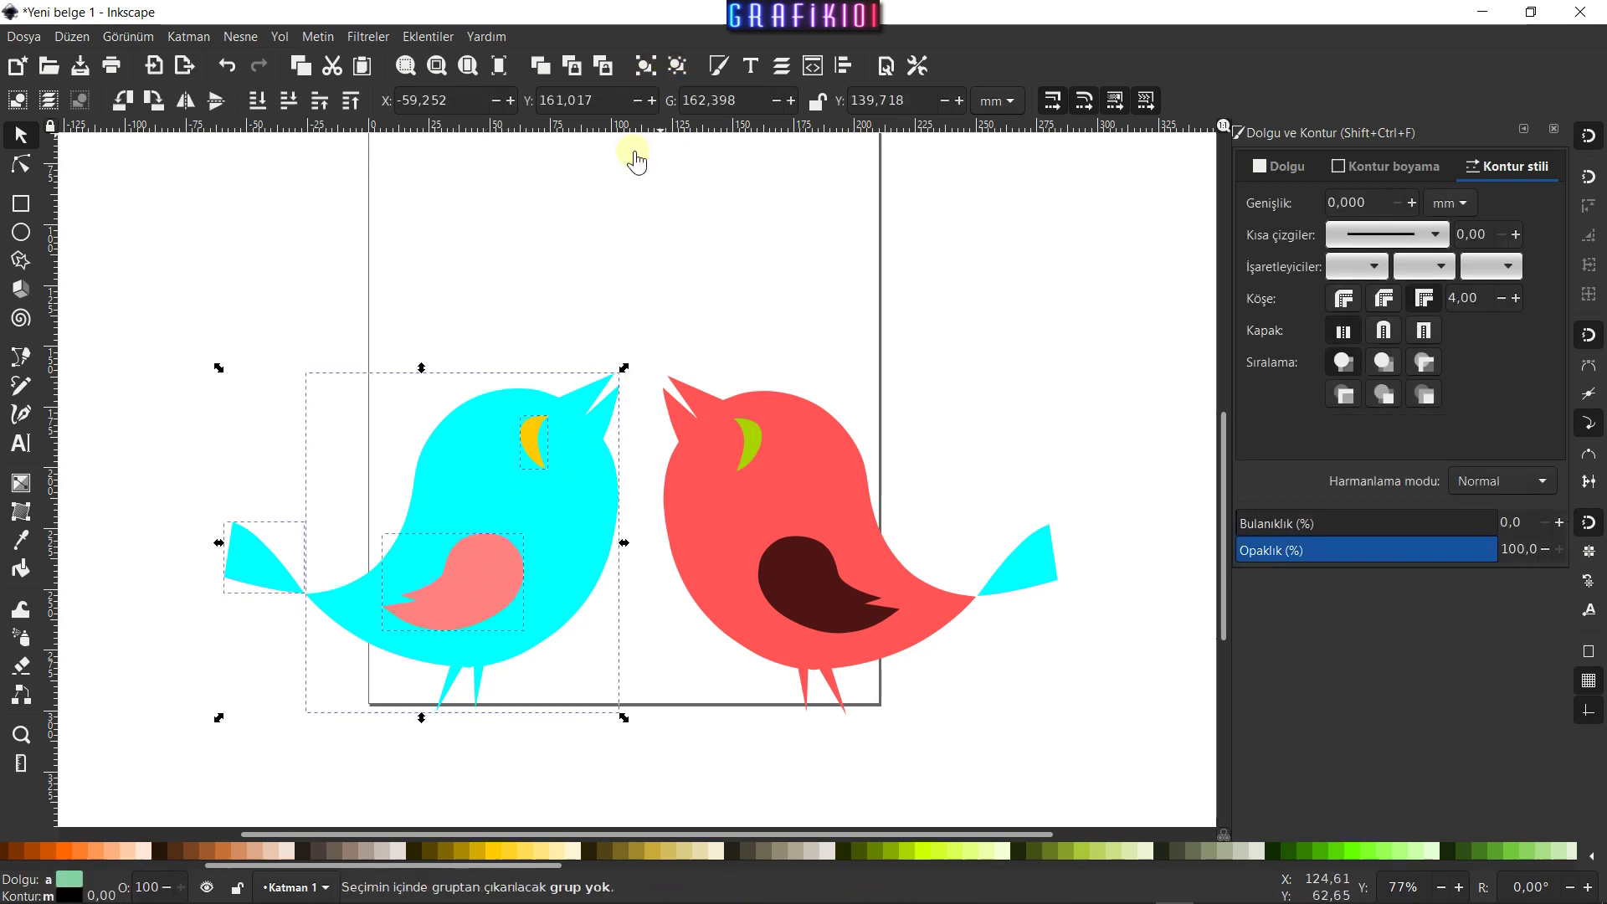
click(259, 682)
click(256, 575)
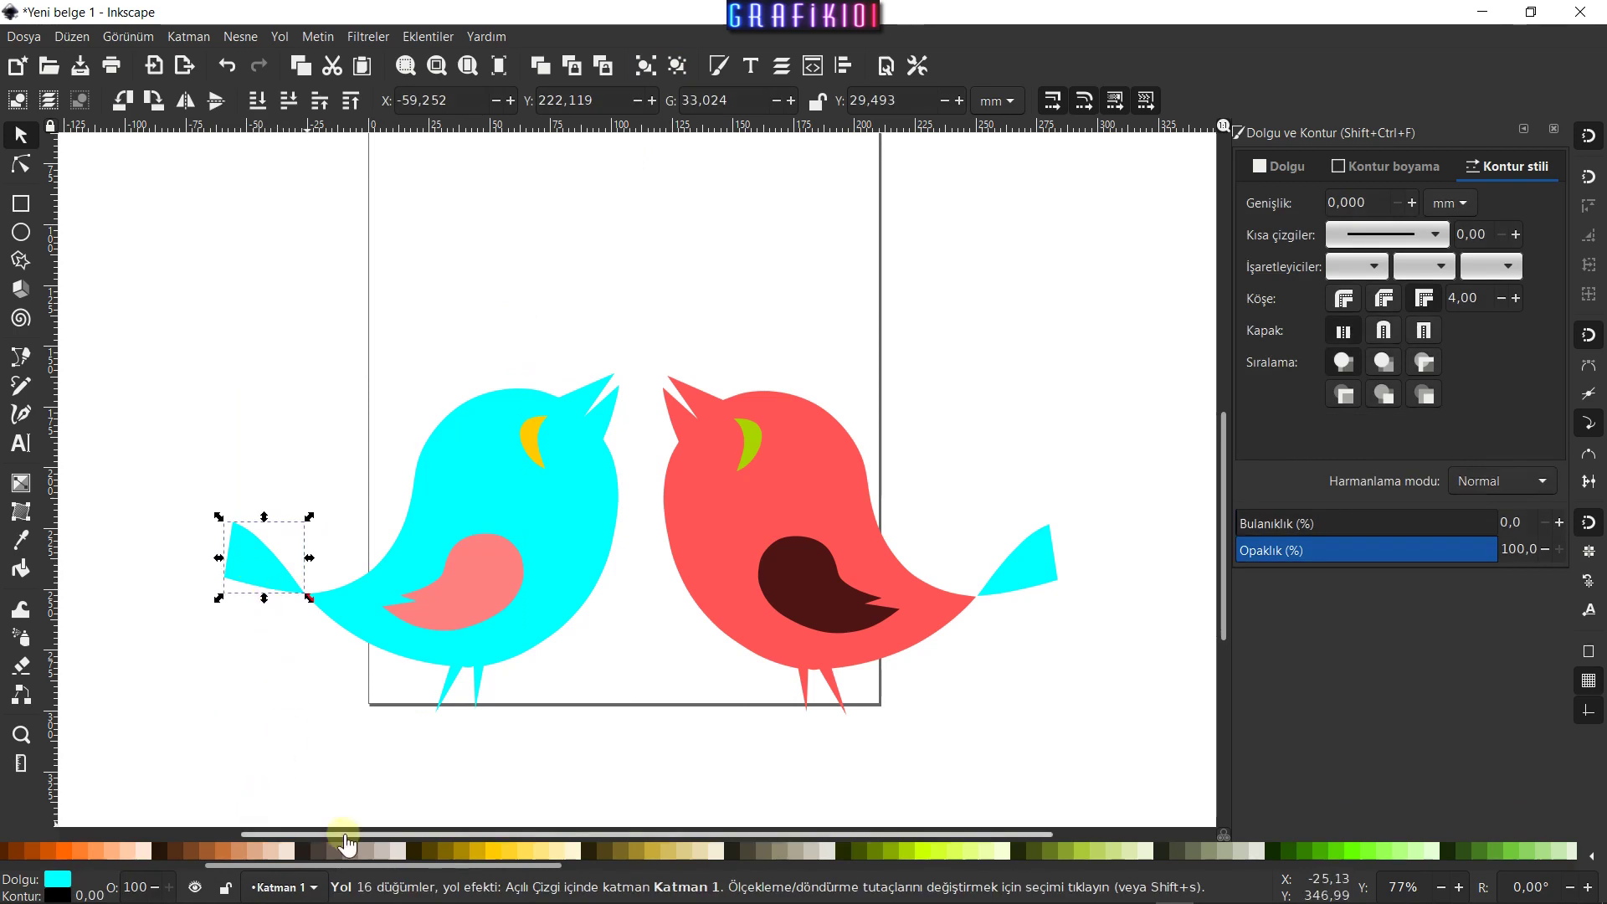
click(65, 851)
click(218, 722)
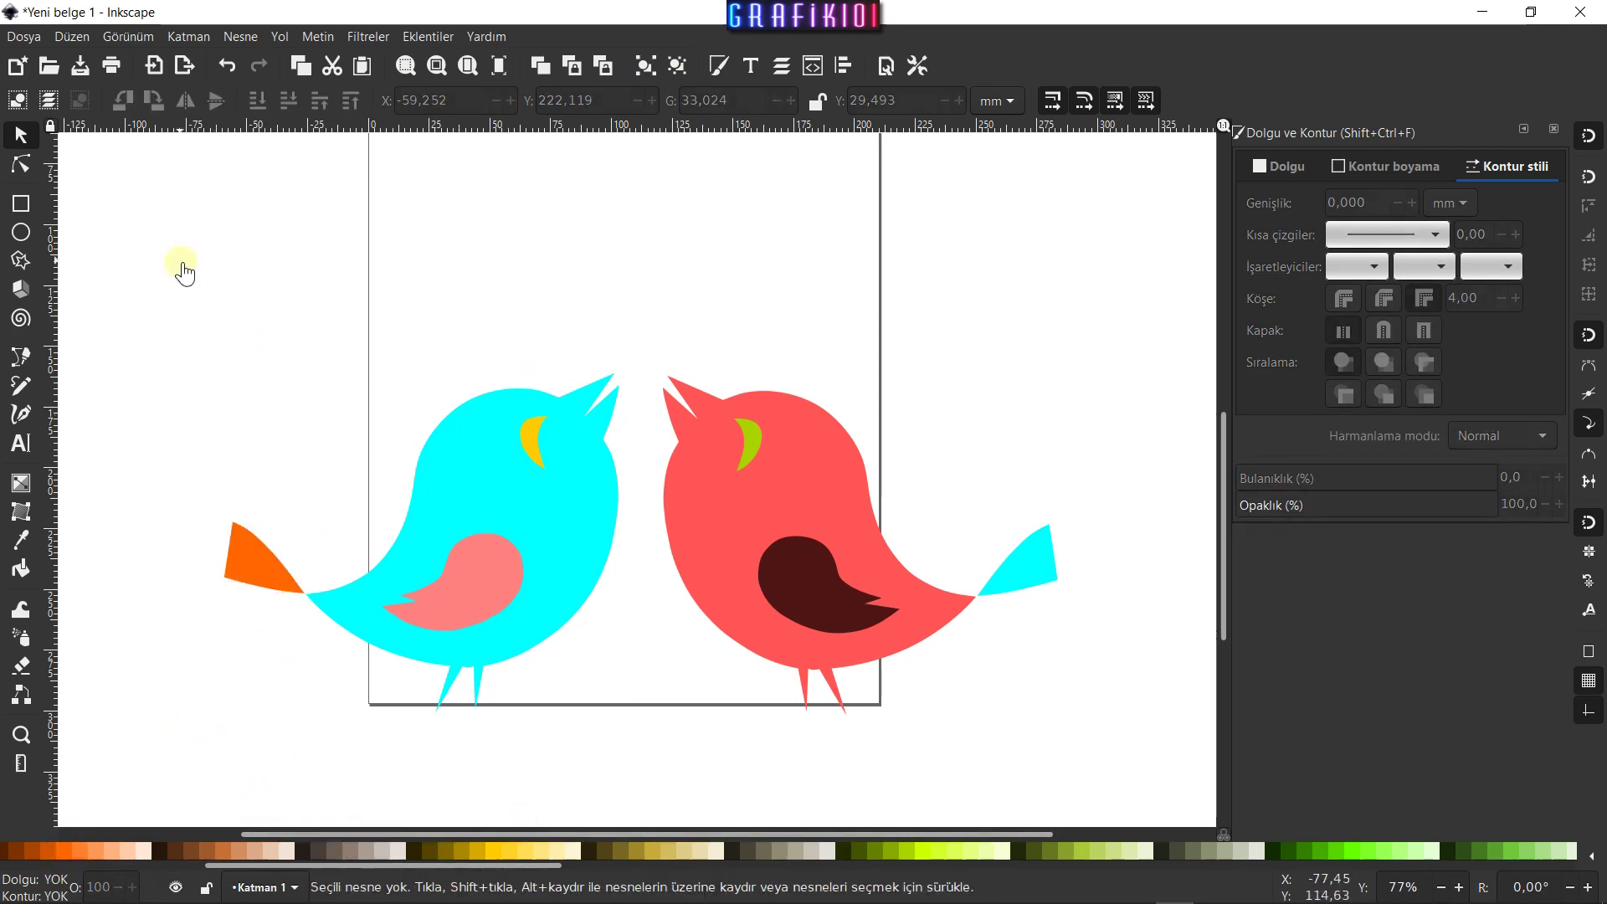
Regroup the cyan bird's parts into one object and select both birds
drag(161, 252, 640, 777)
key(ctrl+g)
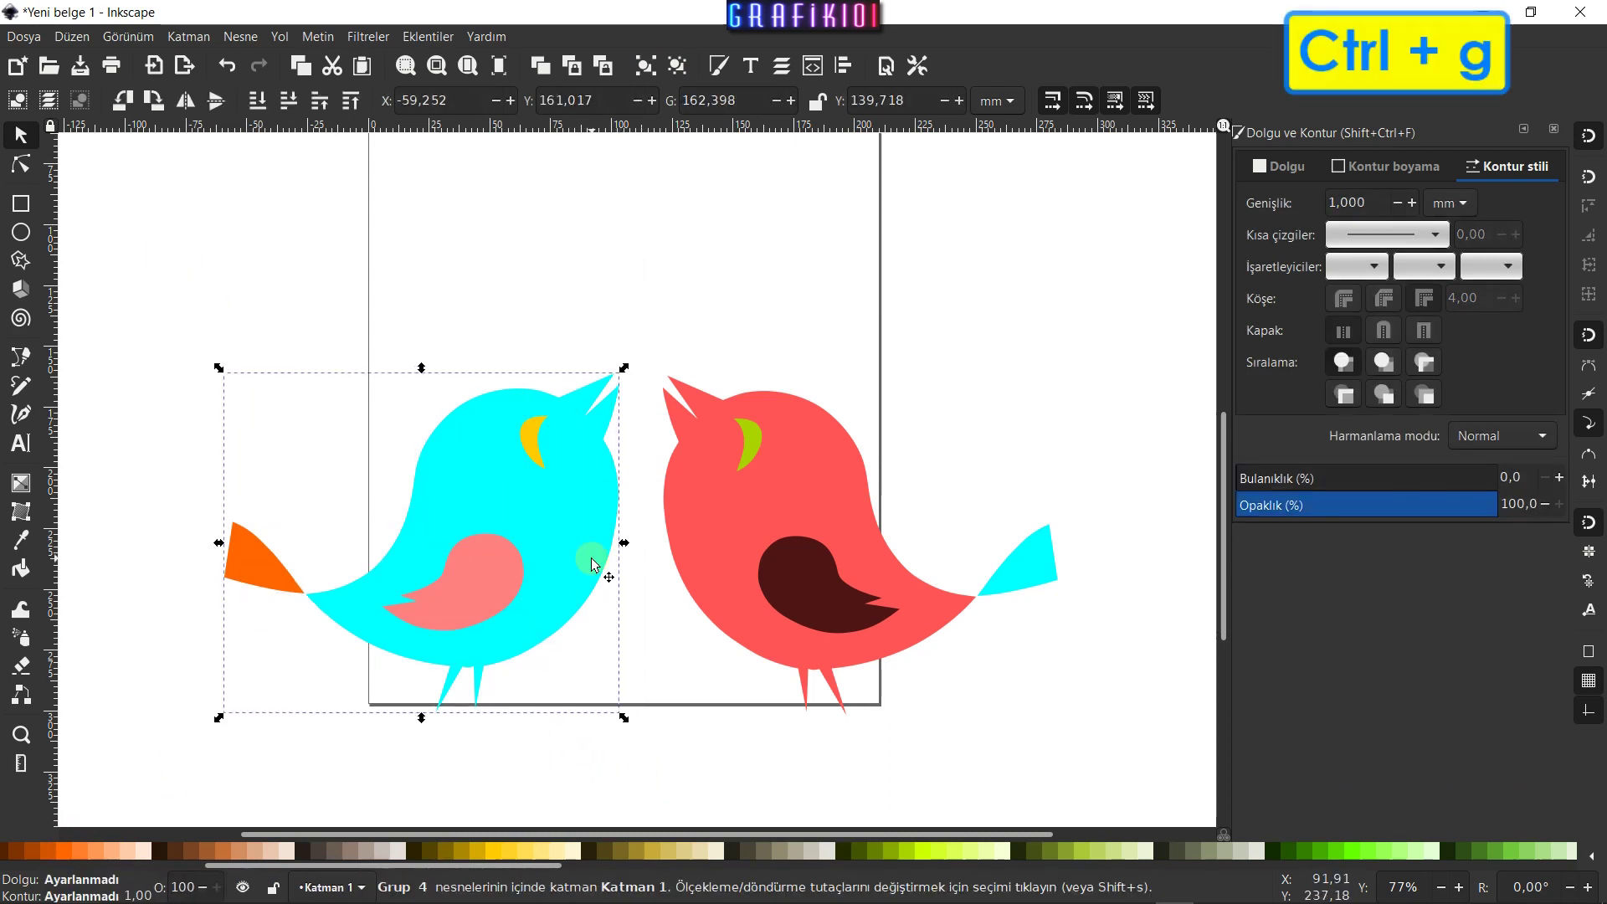
click(1017, 706)
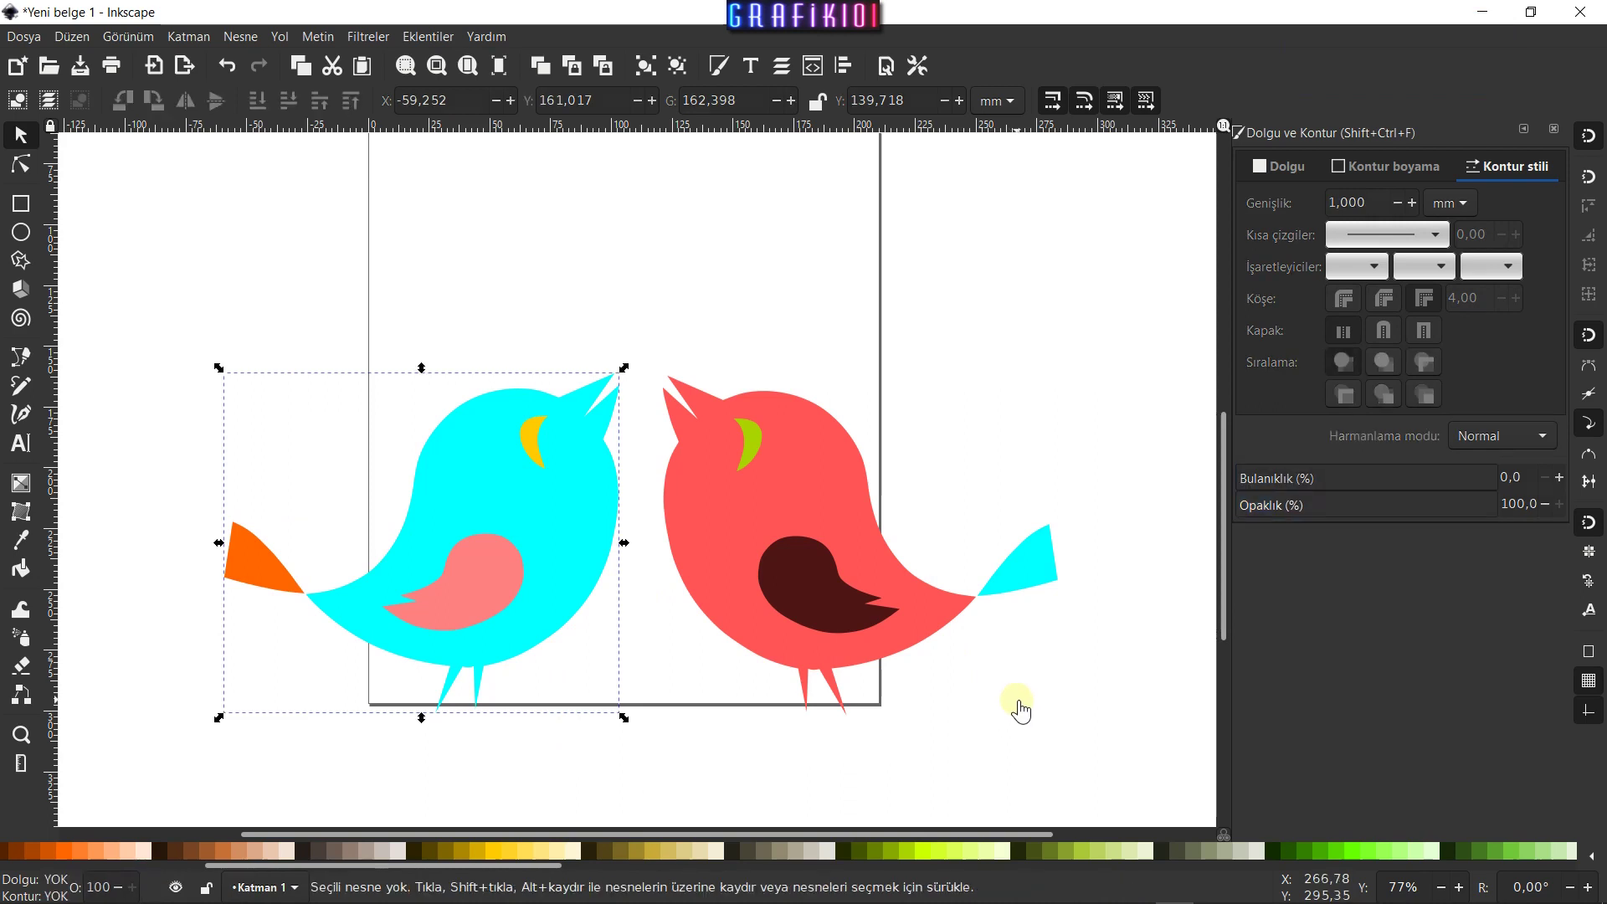
ctrl+scroll(1038, 647, down, 1)
ctrl+scroll(1029, 569, up, 1)
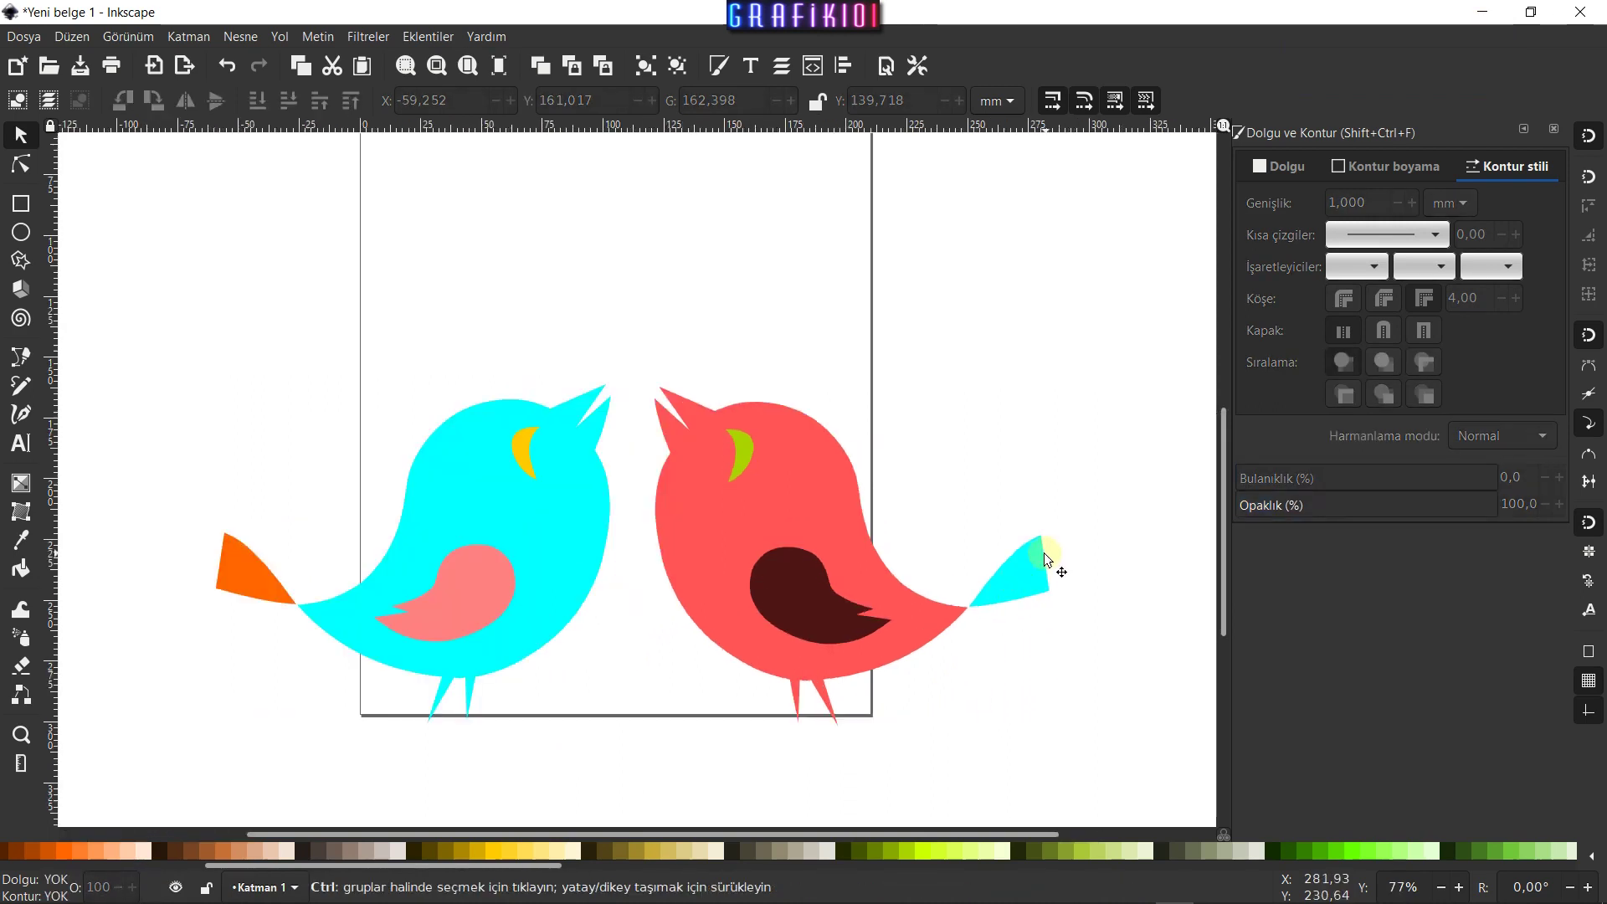
drag(1089, 337, 99, 799)
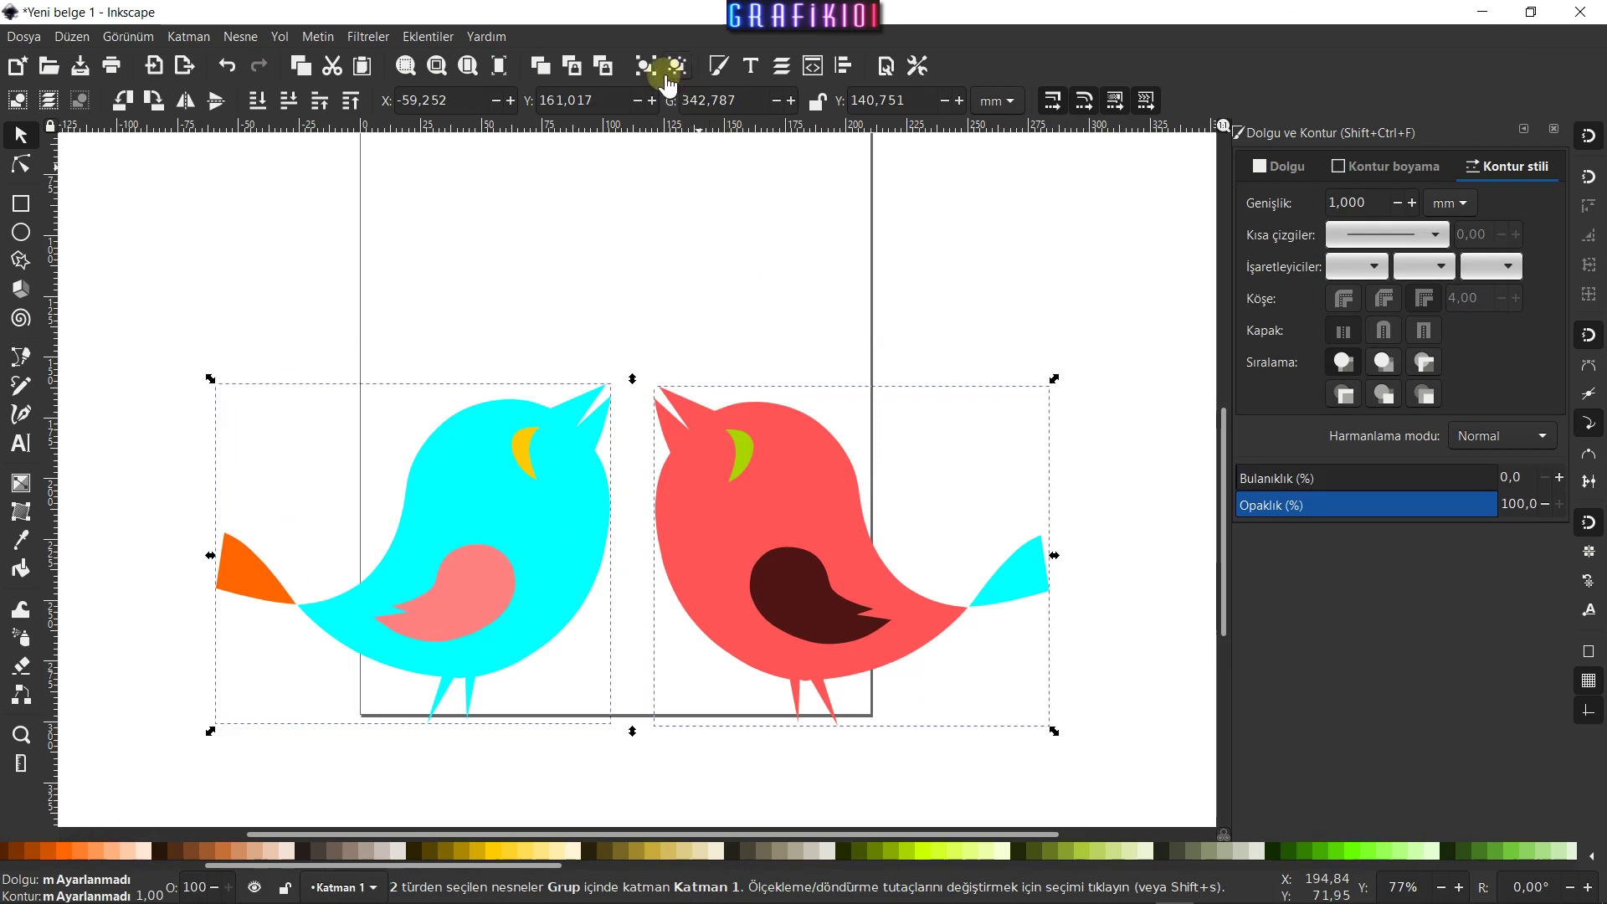
Group both birds together, scale the pair down and move it up and left
key(ctrl+g)
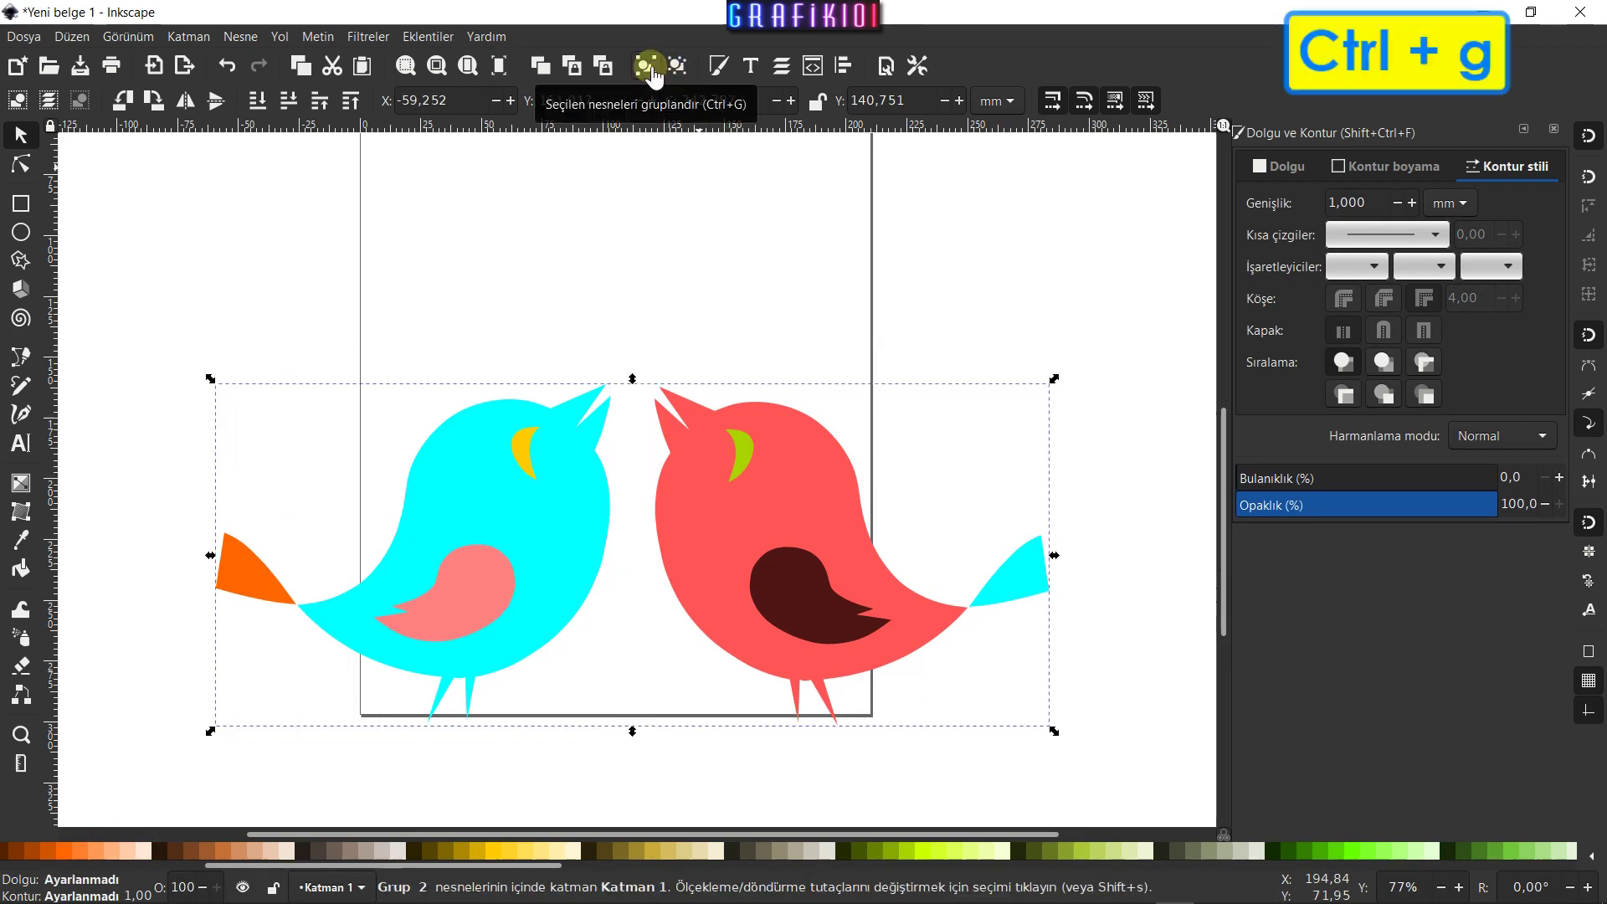
drag(1054, 730, 804, 698)
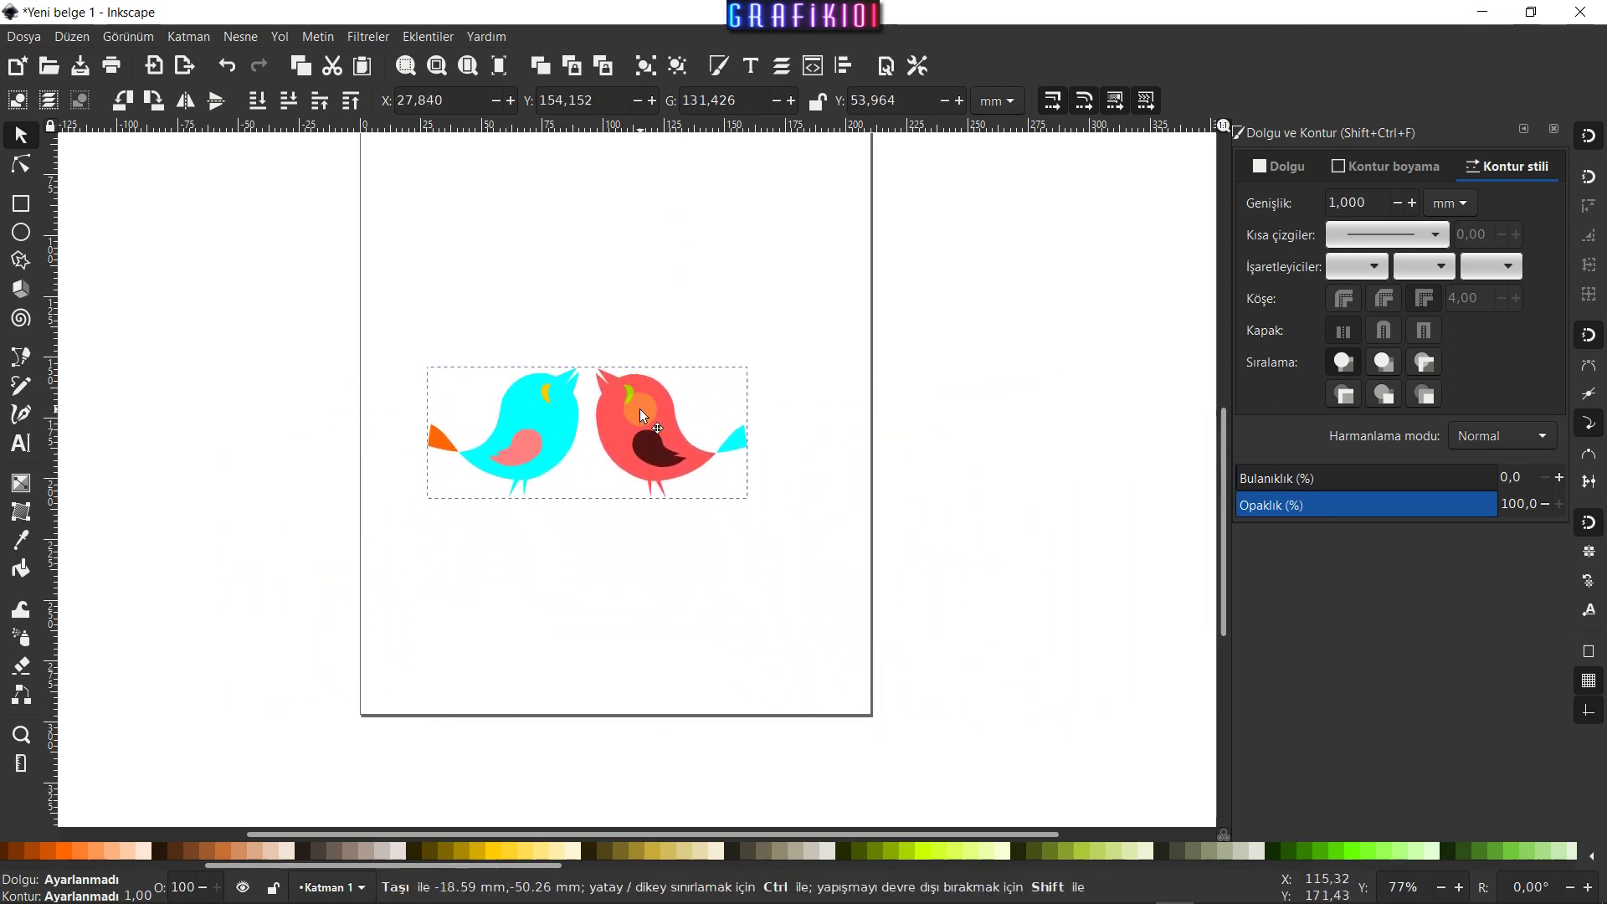
drag(692, 538, 658, 379)
click(822, 269)
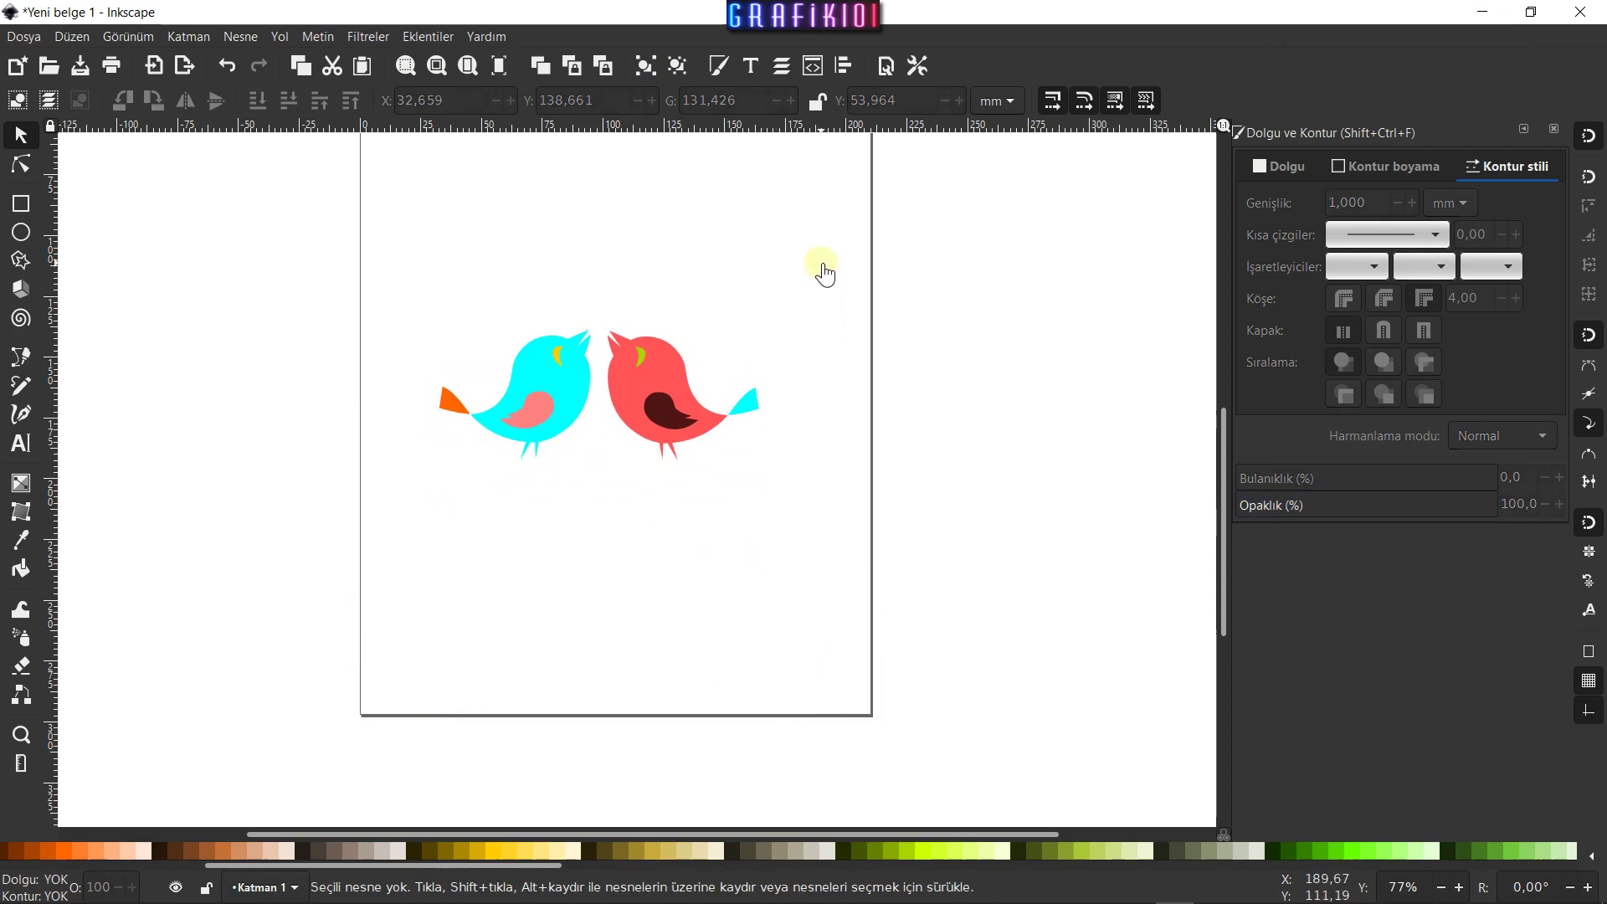
drag(821, 262, 374, 555)
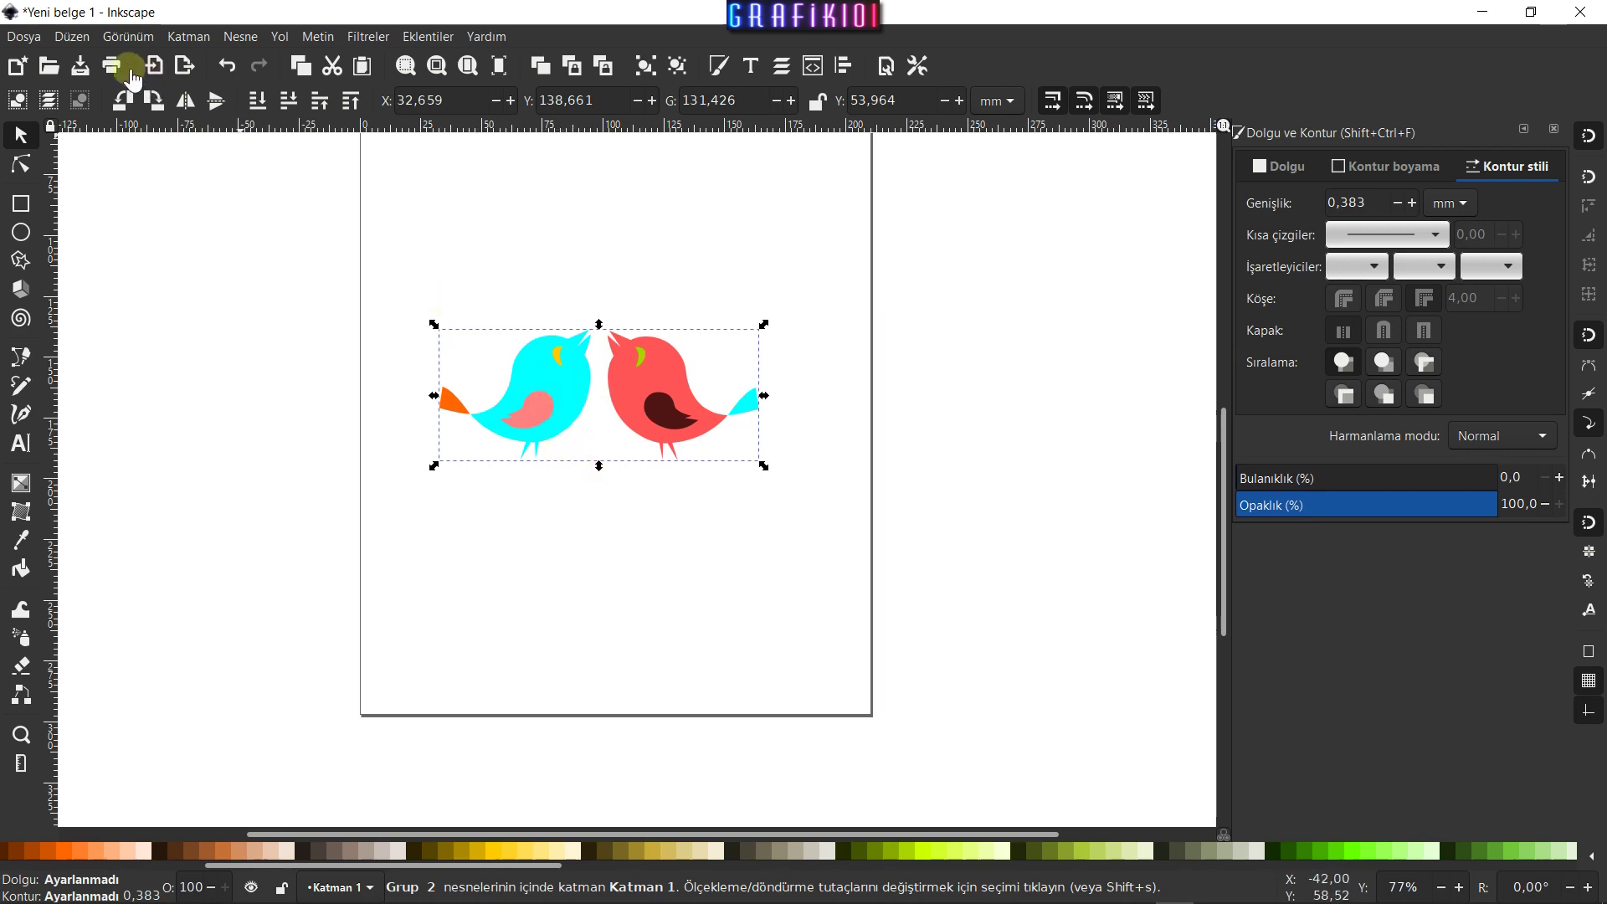
Export the selected bird pair as D:\Birds.png at 497×204 pixels
click(33, 39)
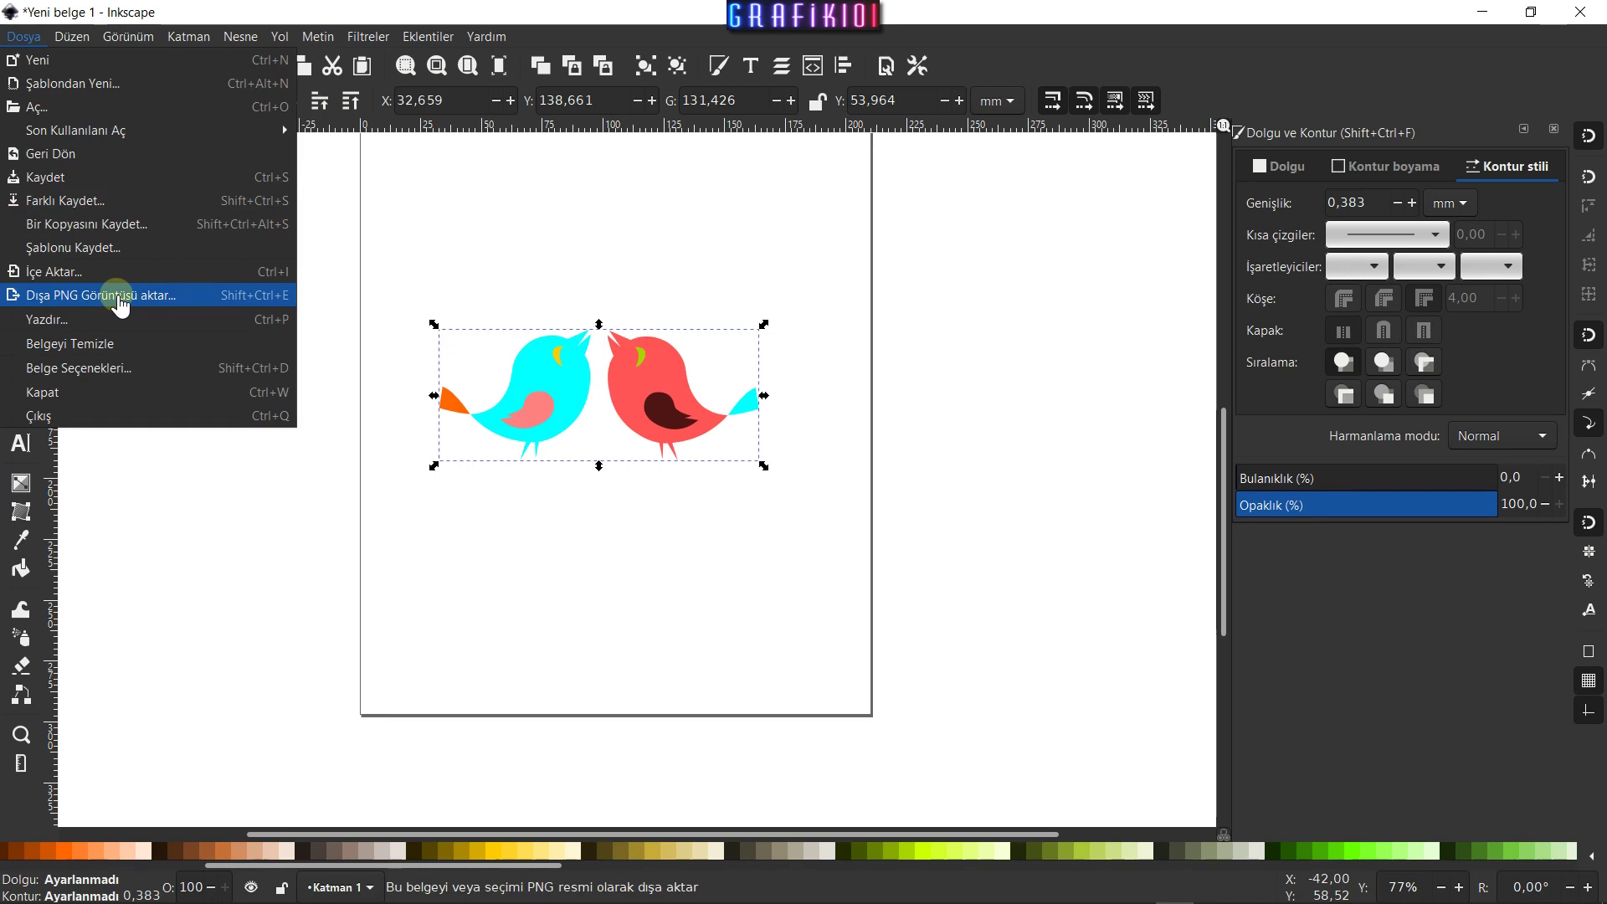
click(117, 296)
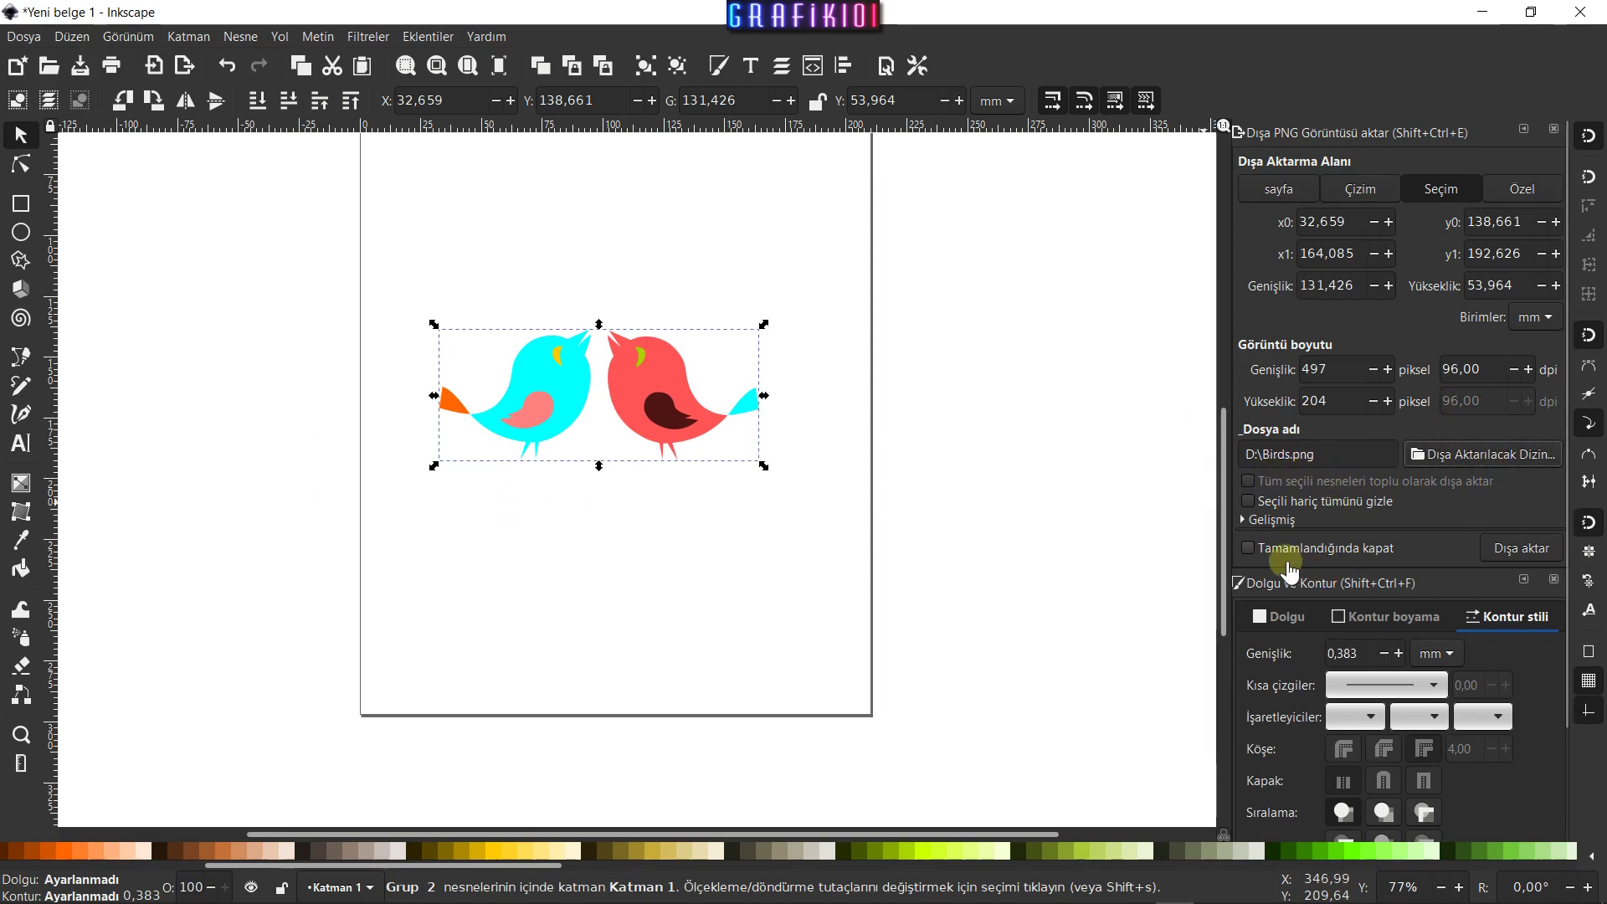
click(1521, 557)
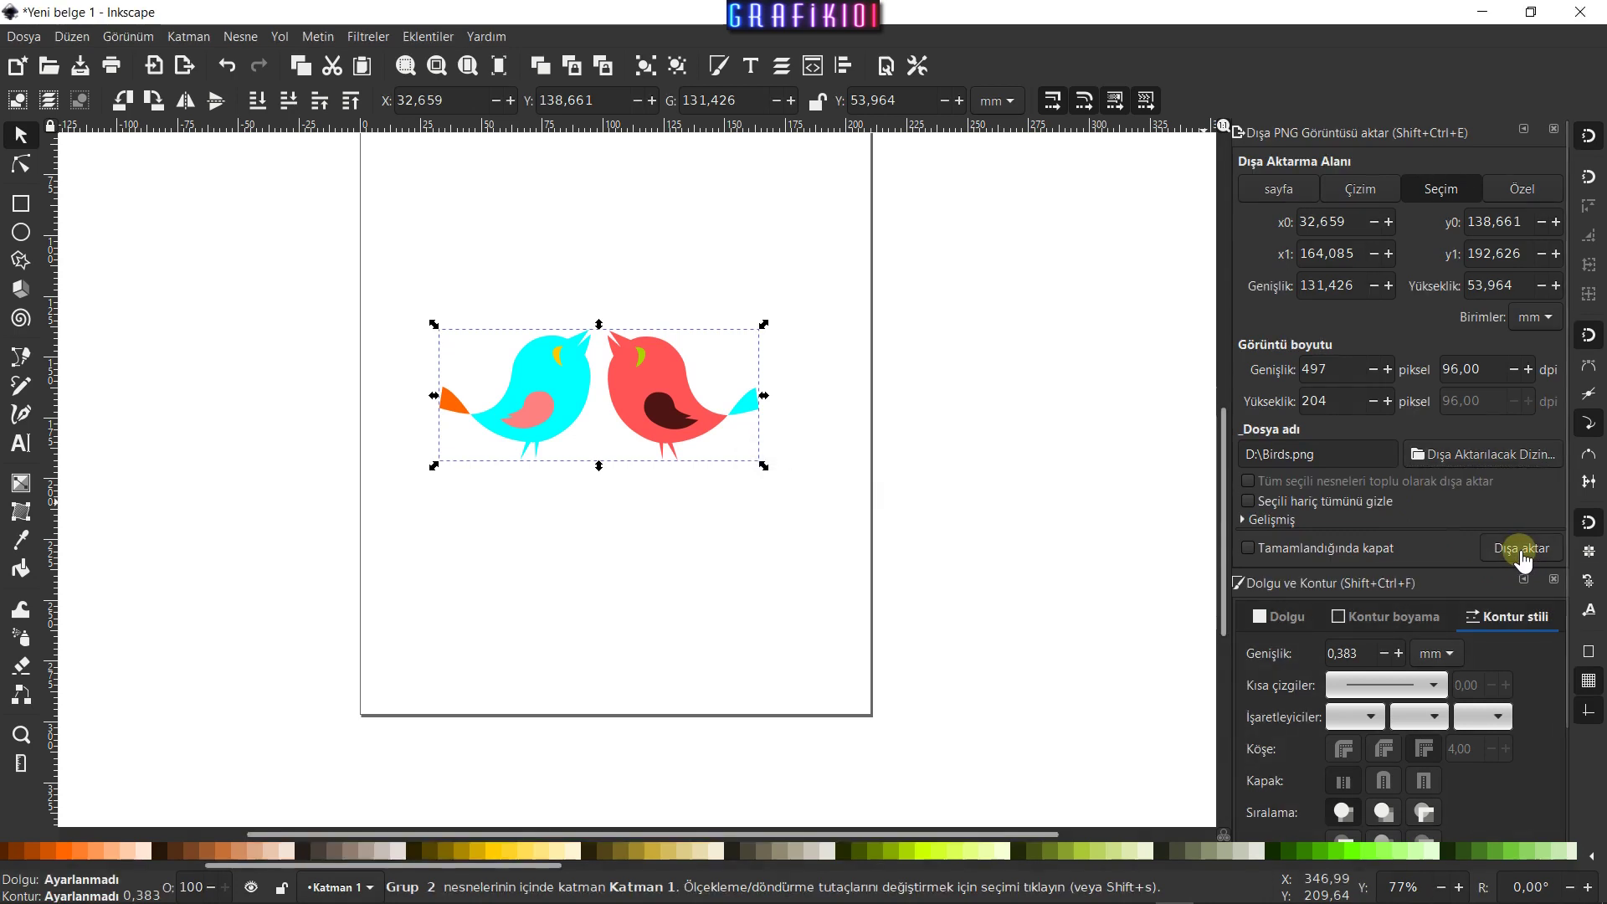